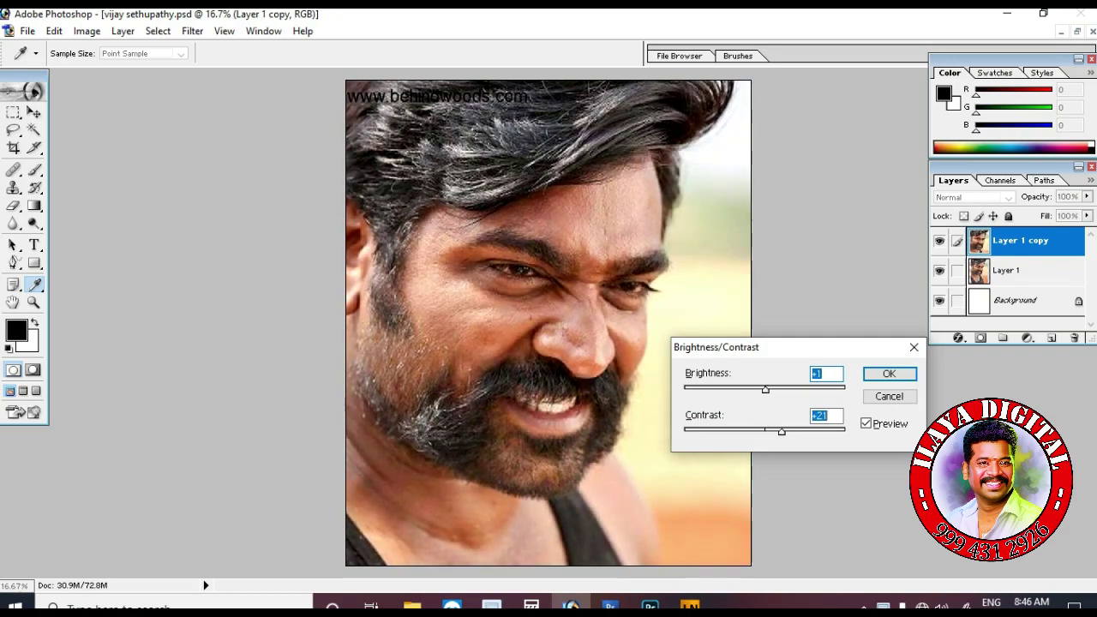
# Apply Levels, then Color Balance across midtones, highlights and shadows to Layer 1 copy
pyautogui.hotkey('ctrl', 'l')
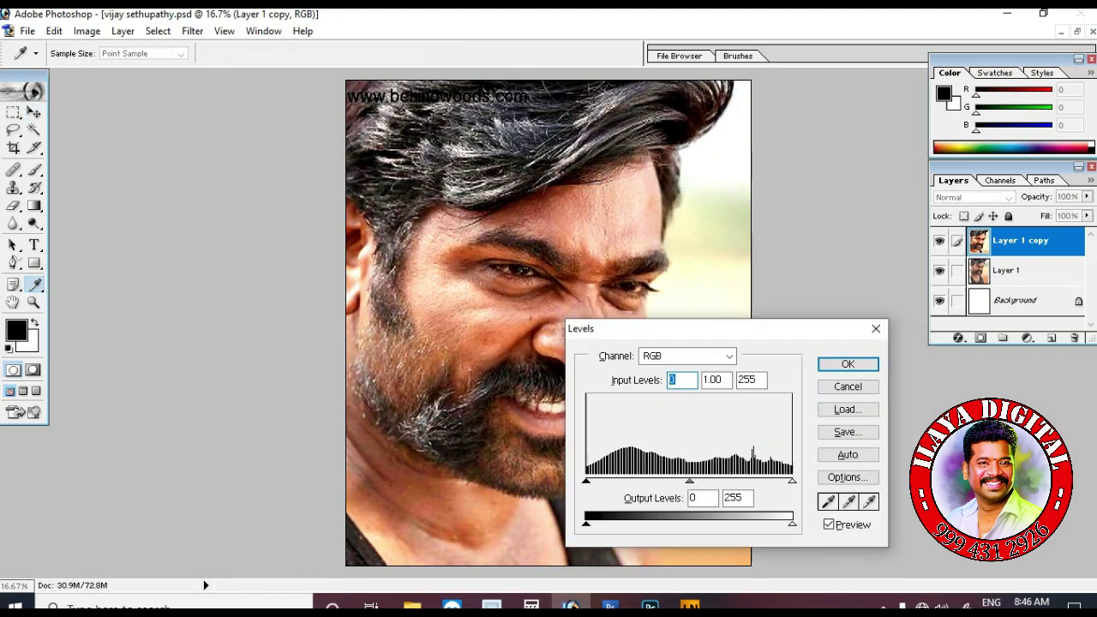
pyautogui.press('Return')
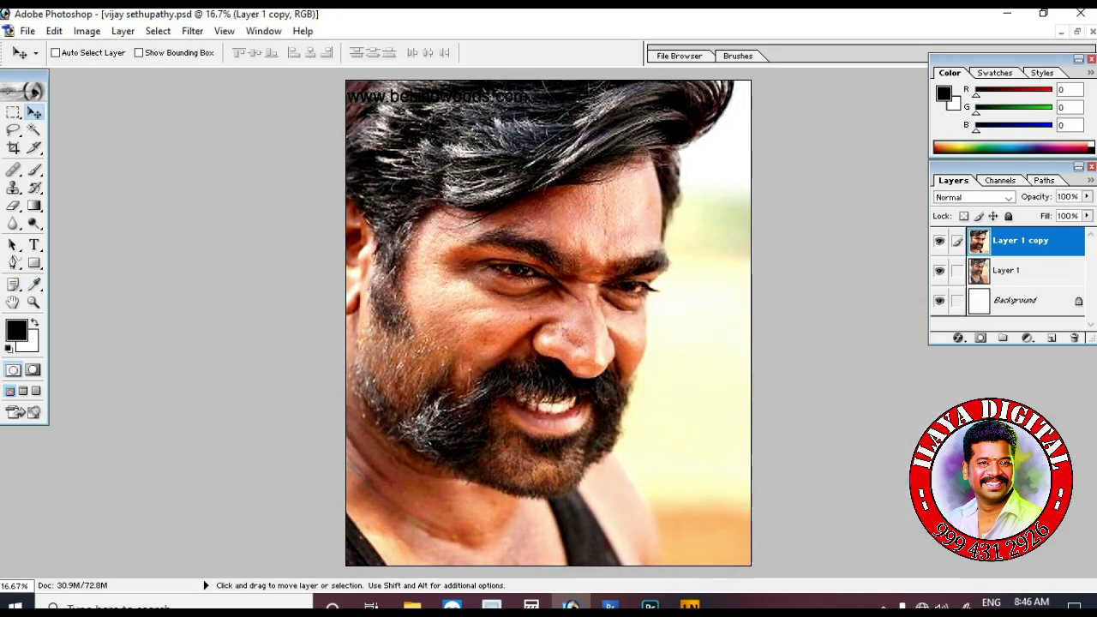
pyautogui.hotkey('ctrl', 'b')
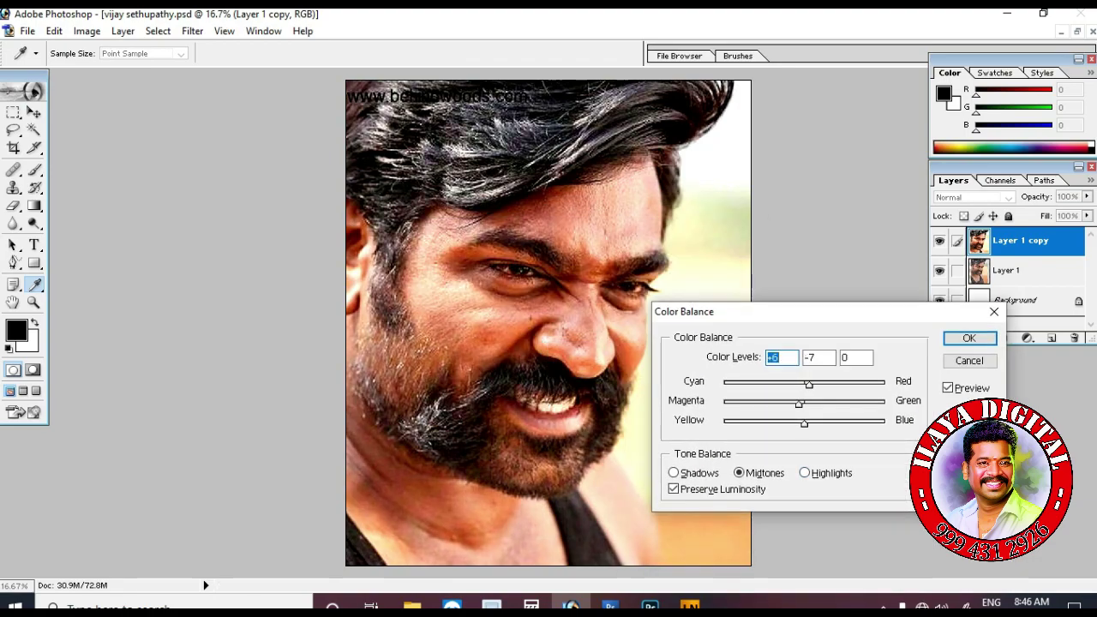
pyautogui.press('Tab')
pyautogui.press('Tab')
pyautogui.hotkey('alt', 'h')
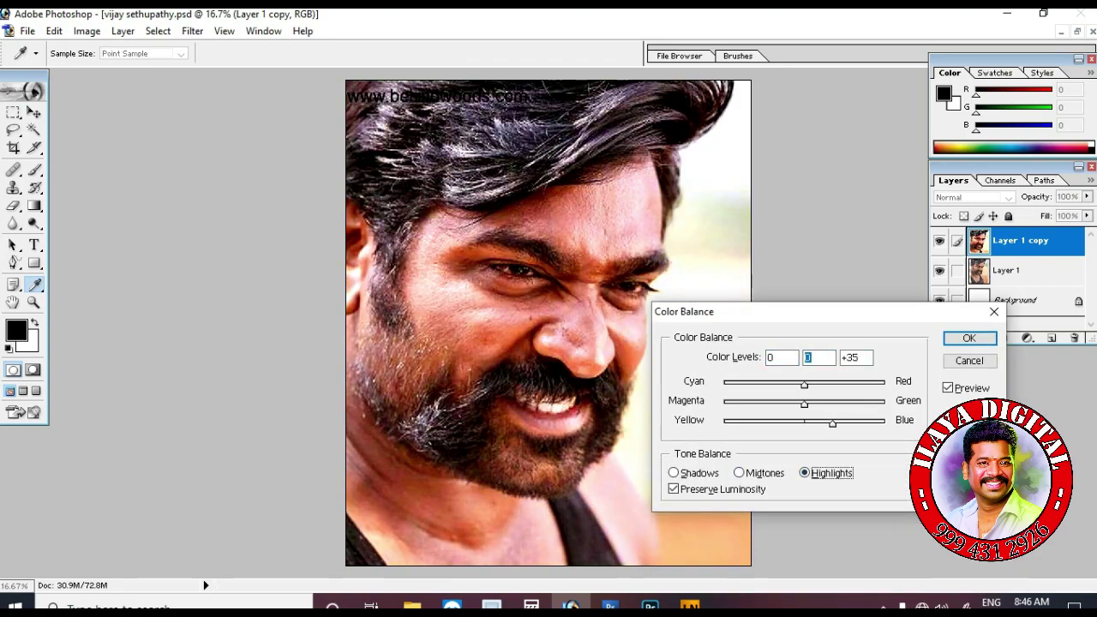
pyautogui.press('Tab')
pyautogui.hotkey('alt', 's')
pyautogui.press('Return')
pyautogui.press('v')
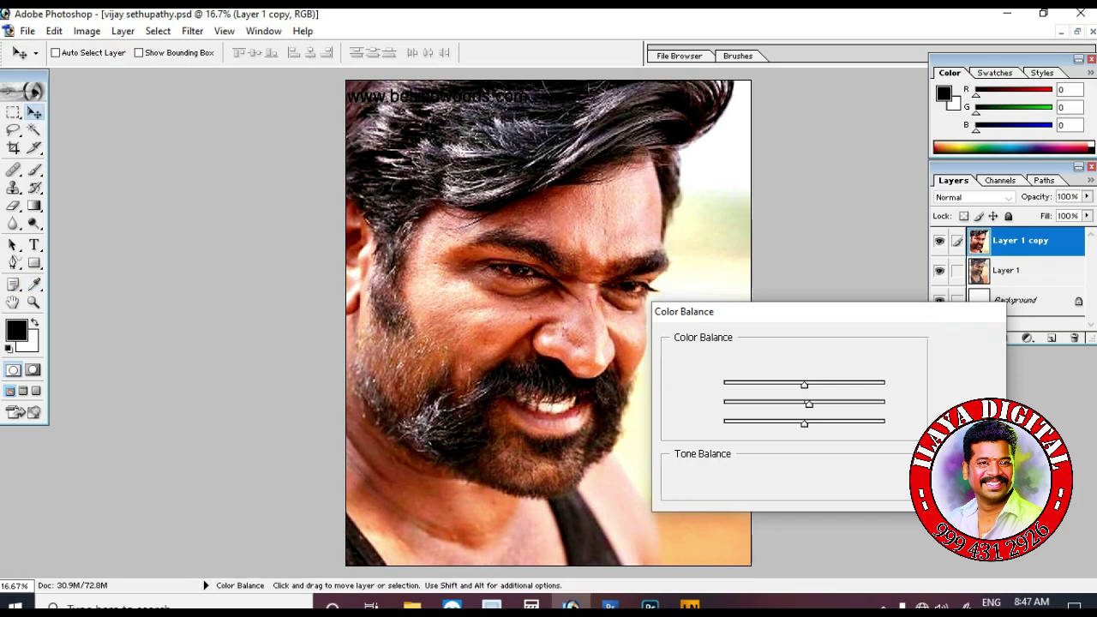
# Apply Selective Color: less magenta in Reds; Cyans set to cyan -37, black 49
pyautogui.hotkey('alt', 't')
pyautogui.press('Escape')
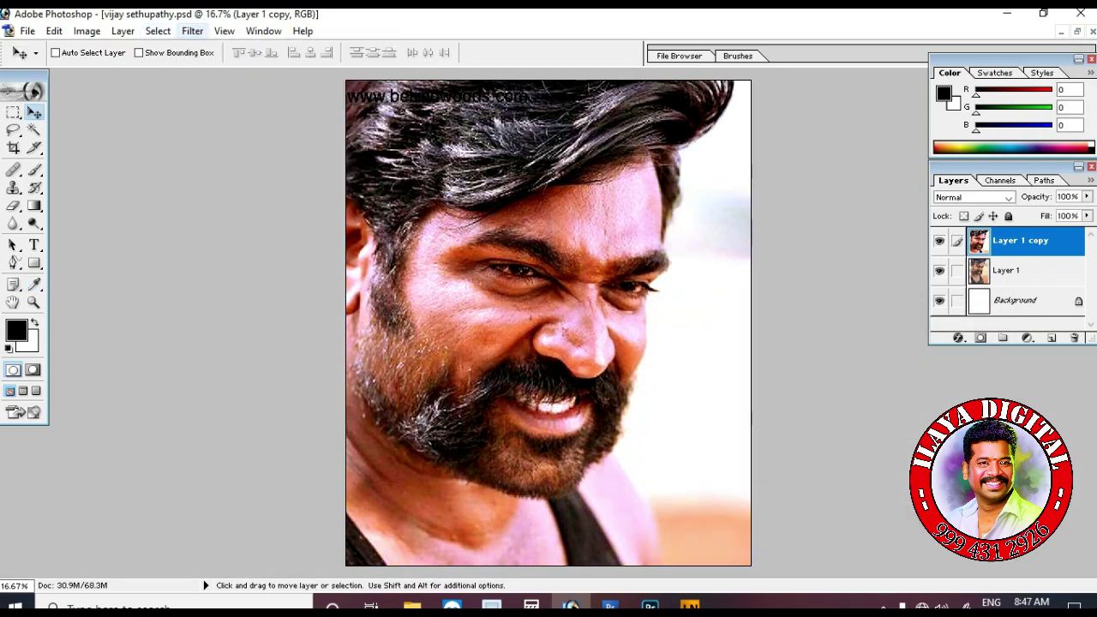
pyautogui.hotkey('alt', 'i')
pyautogui.press('a')
pyautogui.press('s')
pyautogui.press('Return')
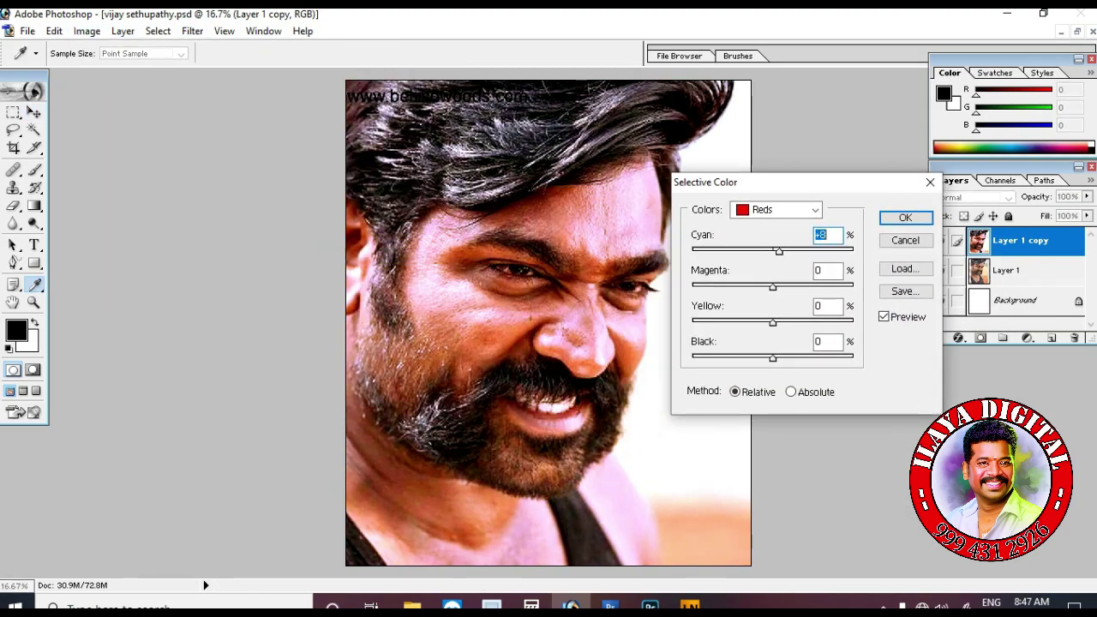
pyautogui.press('Down')
pyautogui.press('Down')
pyautogui.press('Down')
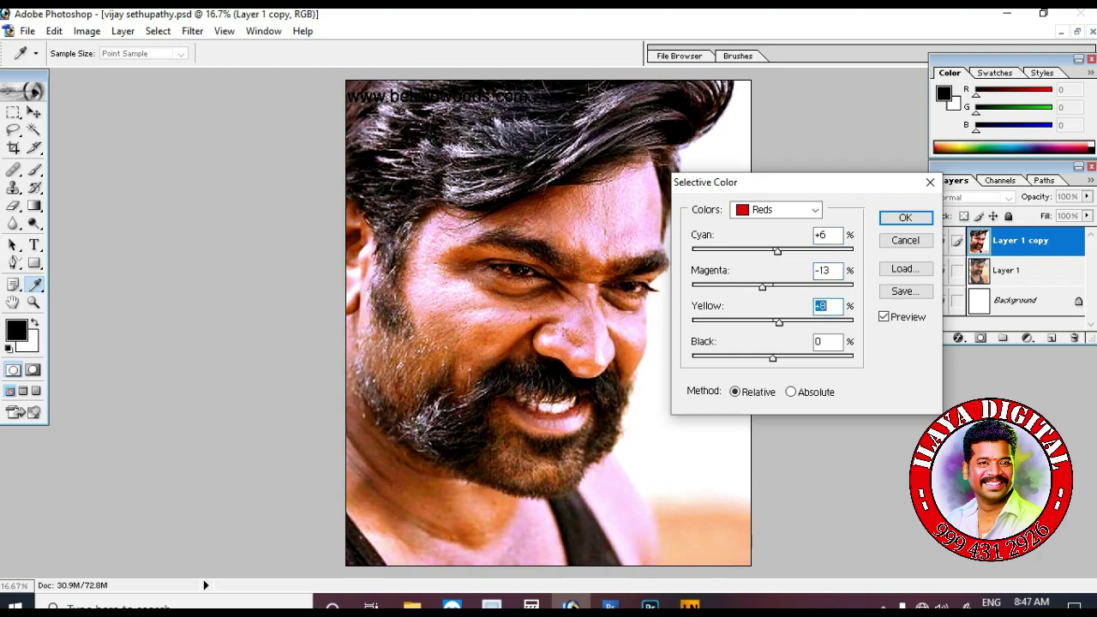
pyautogui.hotkey('ctrl', '4')
pyautogui.press('Tab')
pyautogui.write('-37')
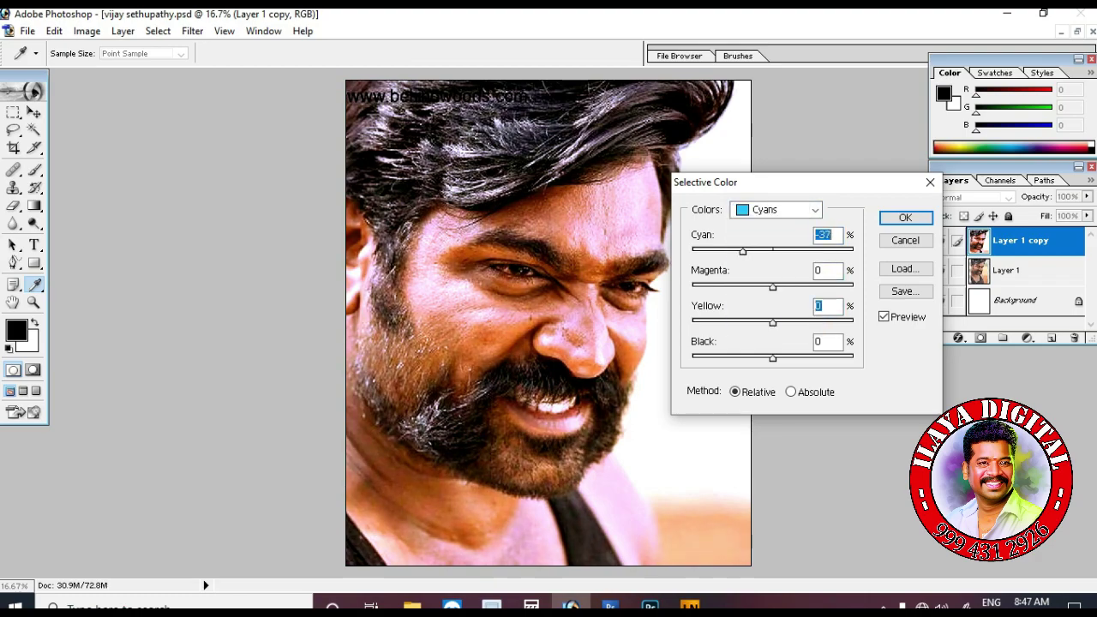
pyautogui.press('Tab')
pyautogui.press('Tab')
pyautogui.press('Tab')
pyautogui.write('49')
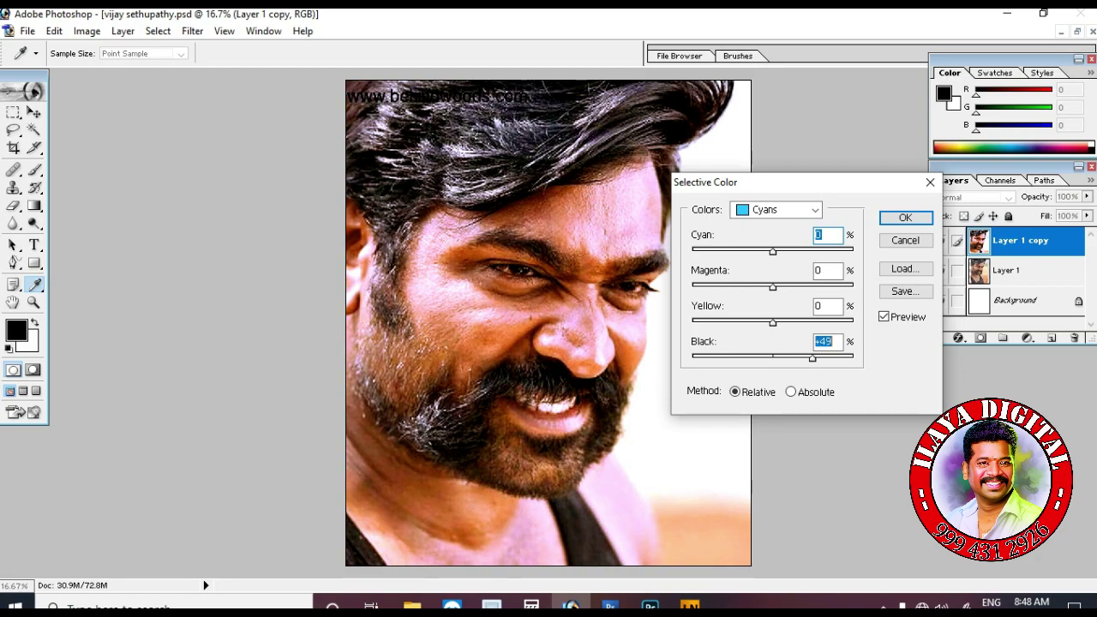
pyautogui.press('Return')
# Apply a gentle Curves adjustment that deepens the darks
pyautogui.hotkey('ctrl', 'm')
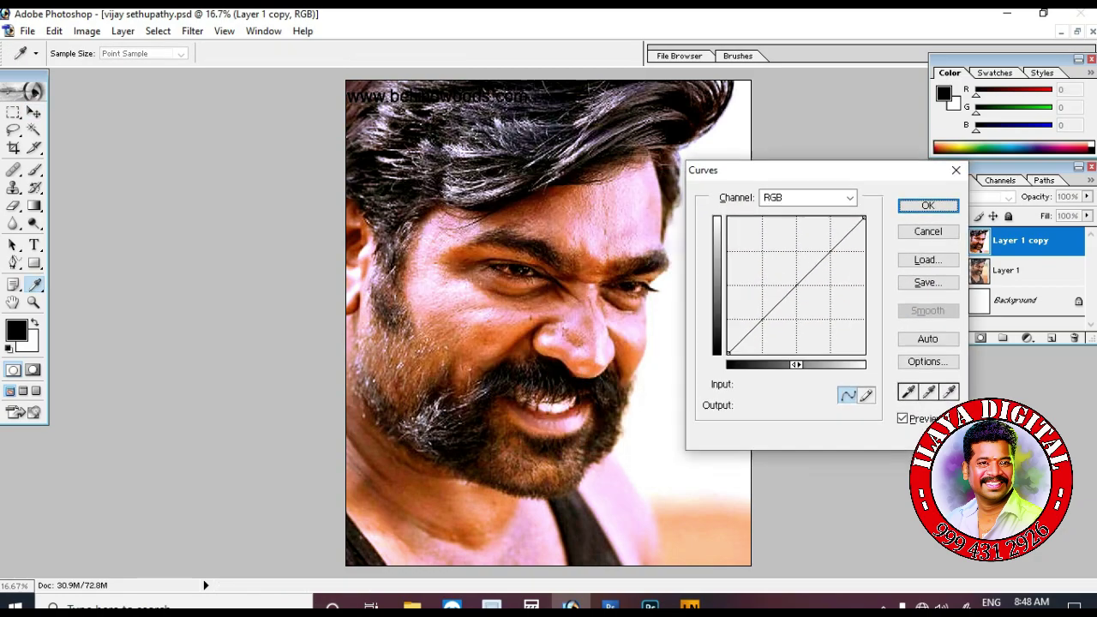
pyautogui.moveTo(761, 317); pyautogui.dragTo(764, 324)
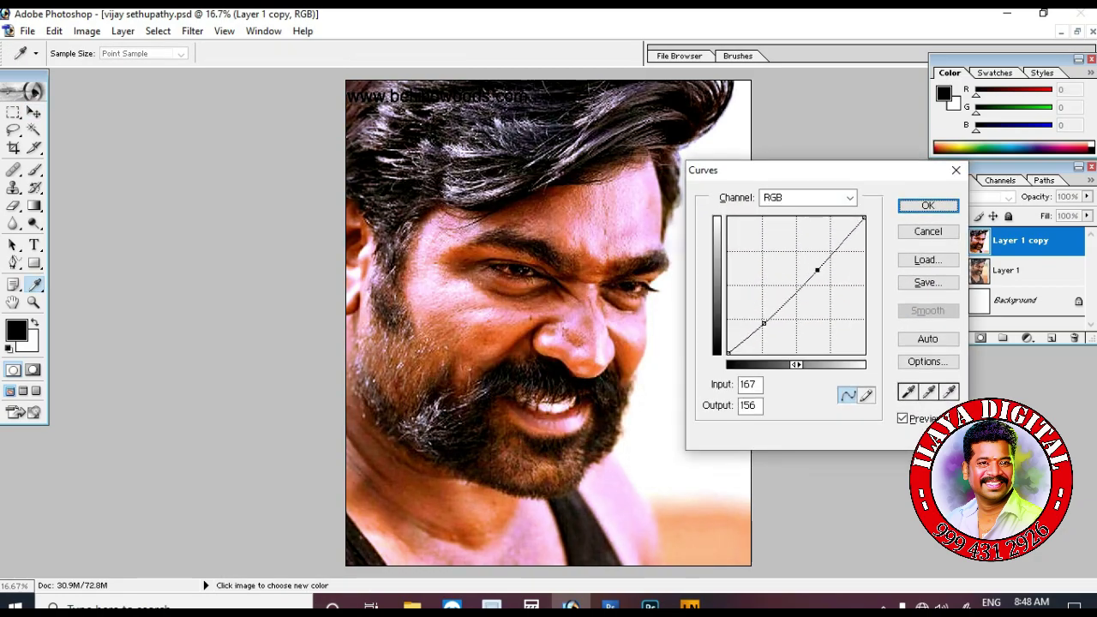
pyautogui.moveTo(817, 270); pyautogui.dragTo(811, 265)
pyautogui.press('Return')
pyautogui.press('v')
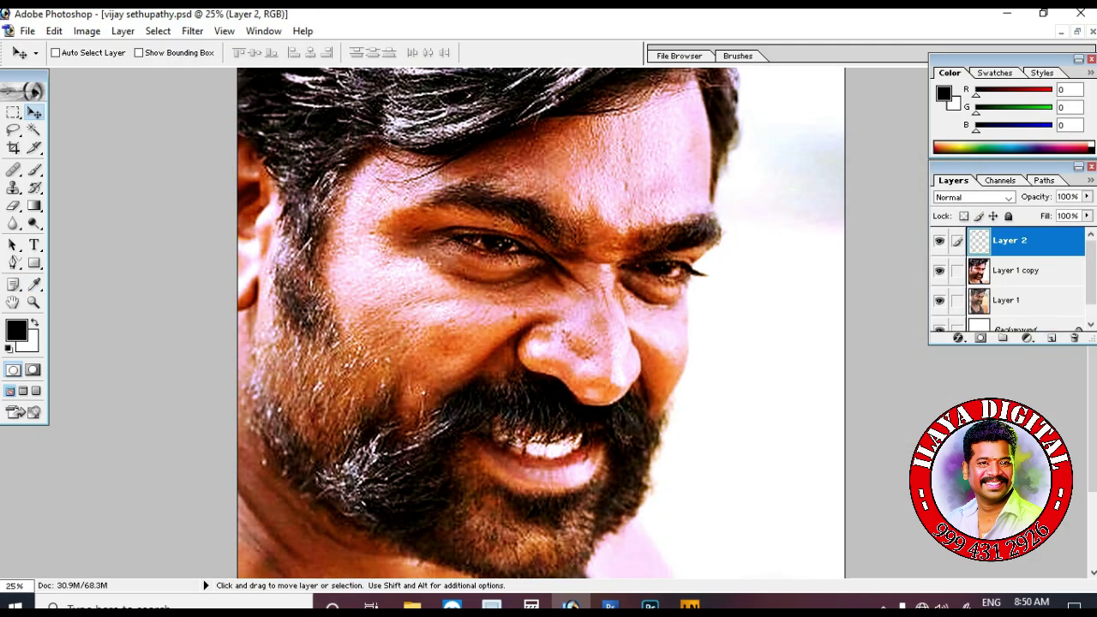
# Choose the Smudge tool with the 1487 sampled brush
pyautogui.click(13, 223)
pyautogui.click(105, 54)
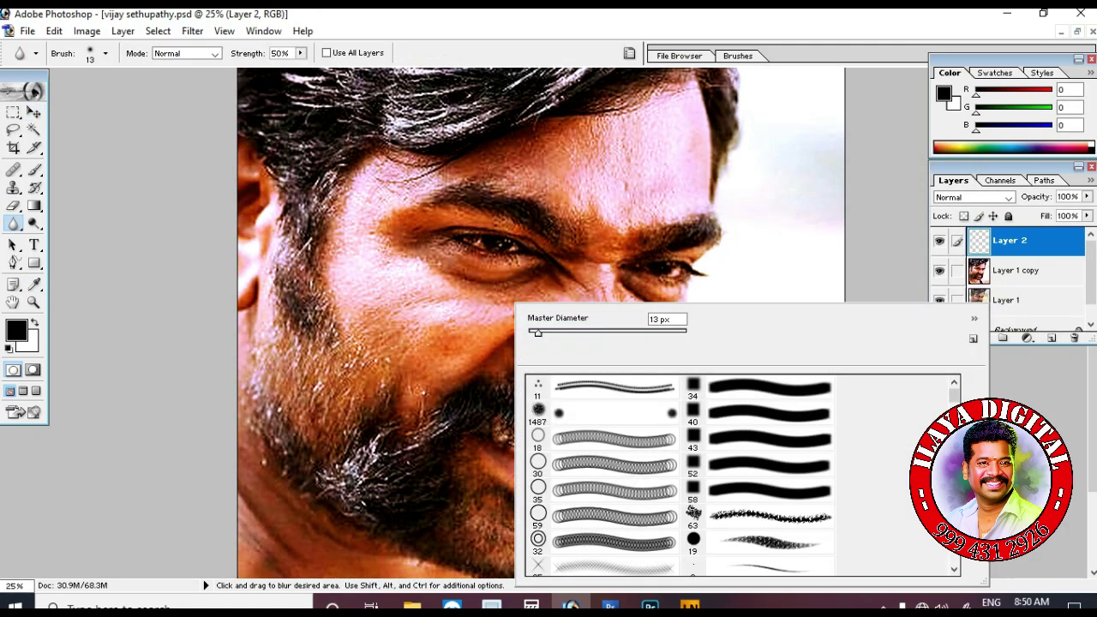
pyautogui.click(781, 118)
pyautogui.click(862, 209)
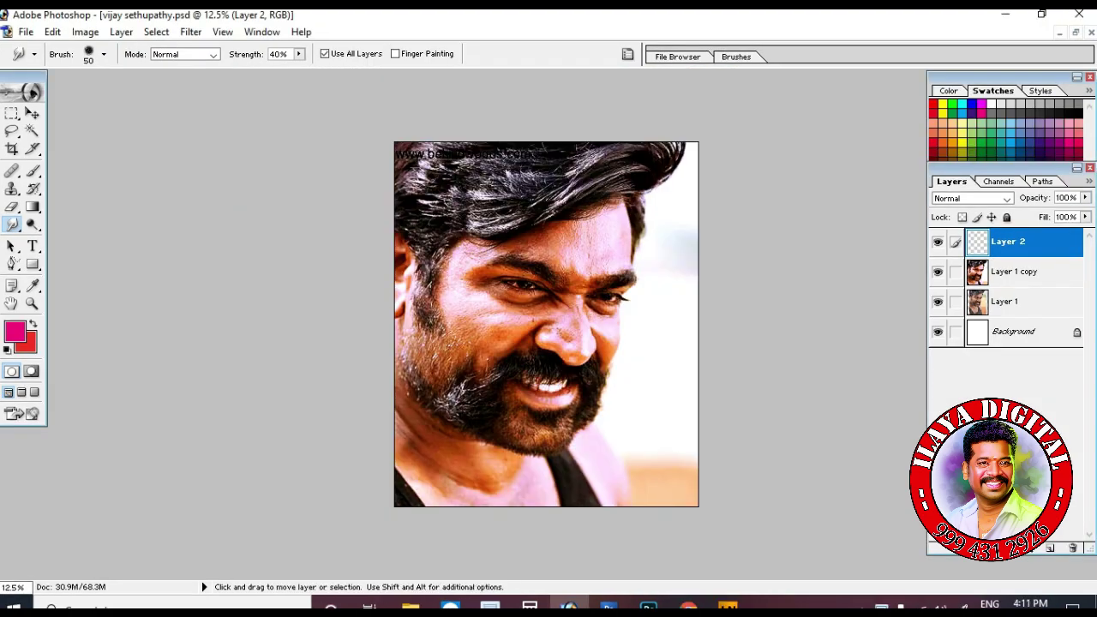
pyautogui.hotkey('ctrl', '+')
pyautogui.rightClick(526, 362)
pyautogui.click(595, 166)
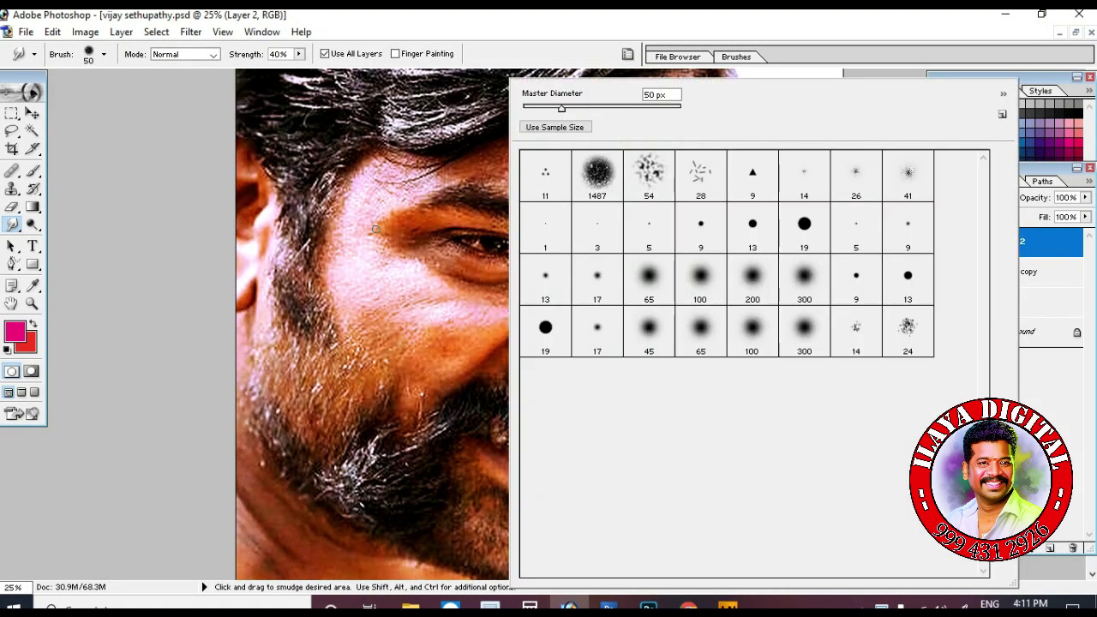
pyautogui.press('Return')
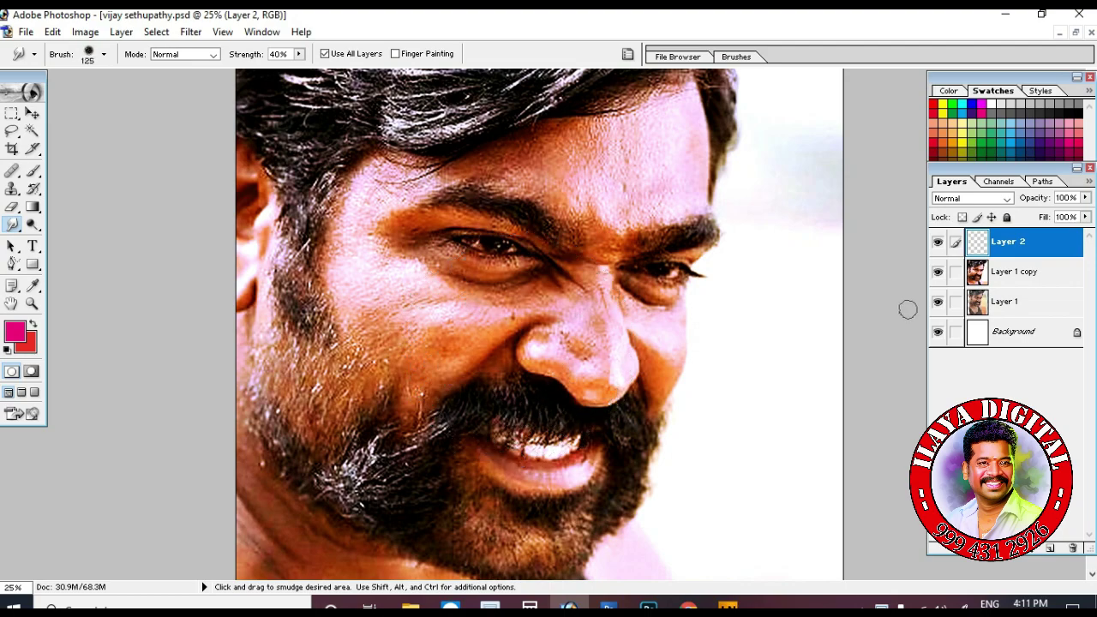
# Dodge and burn the face on Layer 1 copy with slightly enlarged brushes
pyautogui.hotkey('alt', '[')
pyautogui.click(33, 225)
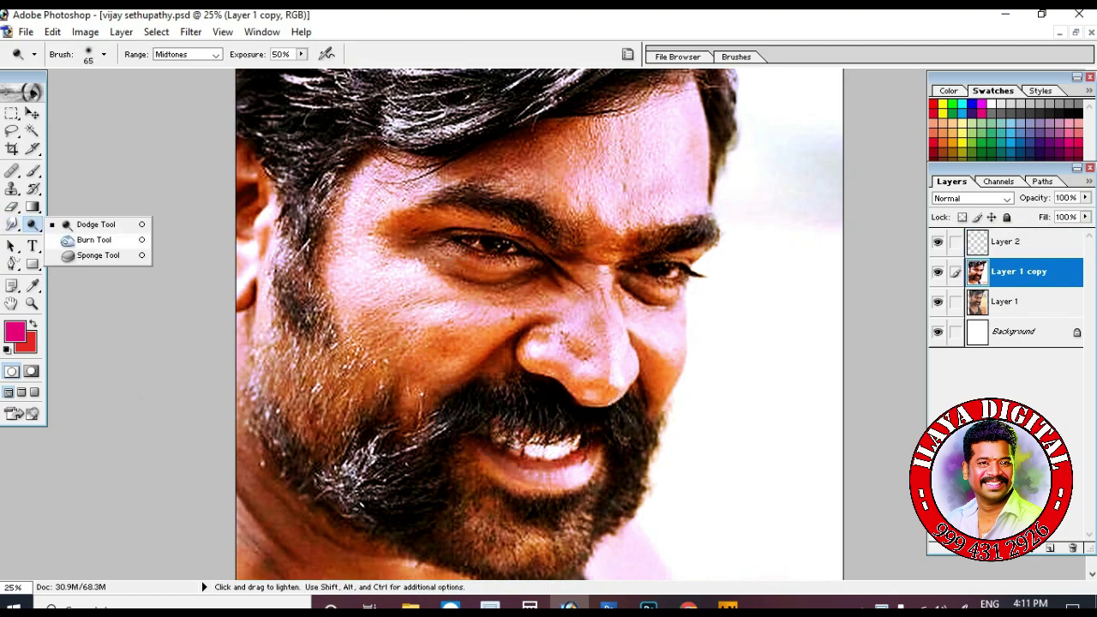
pyautogui.moveTo(33, 225); pyautogui.dragTo(86, 225)
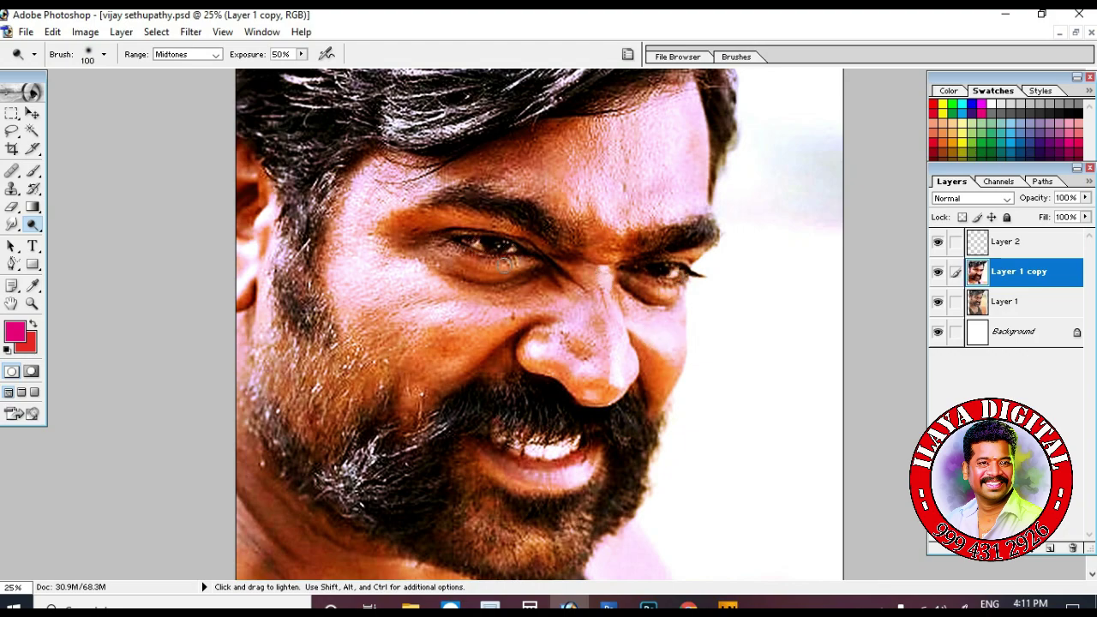
pyautogui.press(']')
pyautogui.press(']')
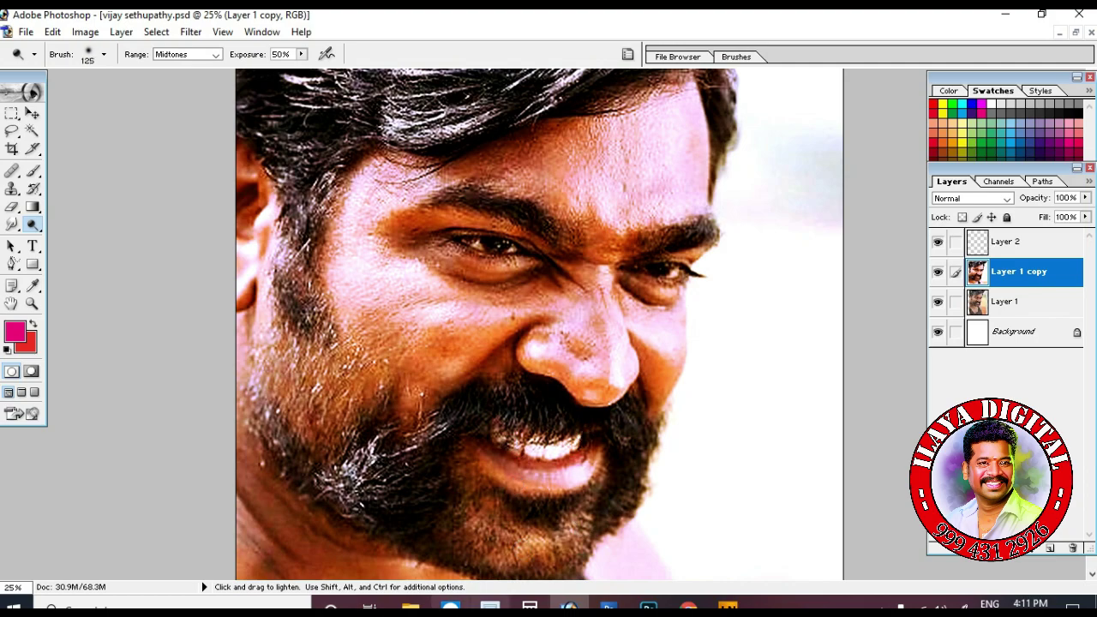
pyautogui.hotkey('shift', 'o')
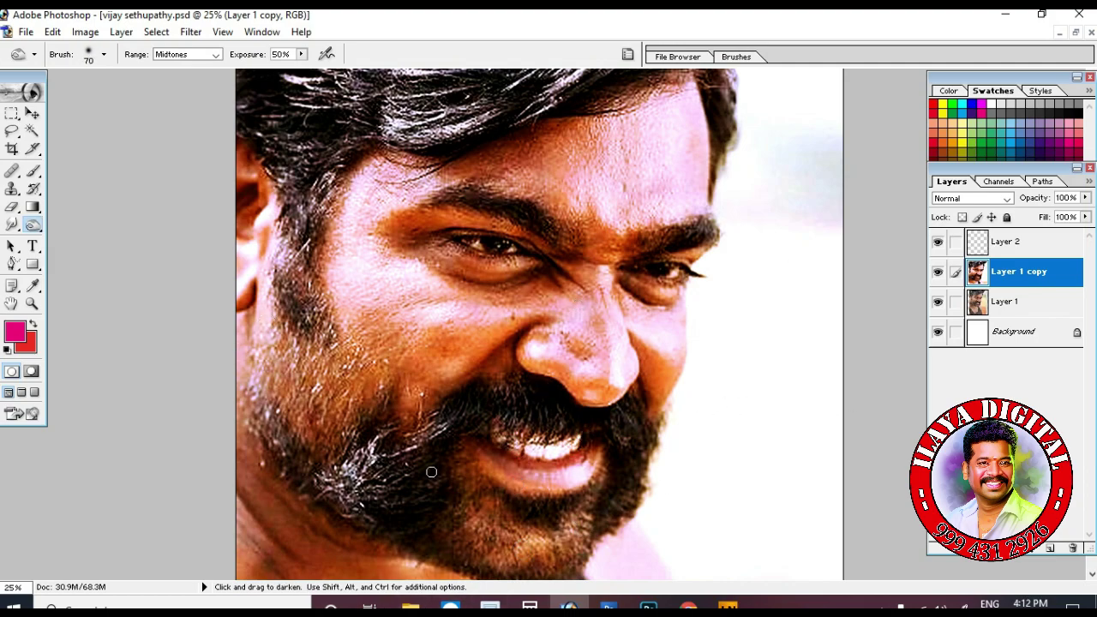
pyautogui.press(']')
pyautogui.press(']')
pyautogui.press(']')
# Return to Layer 2 with the Smudge tool, zoomed in on the face, panels hidden
pyautogui.hotkey('alt', ']')
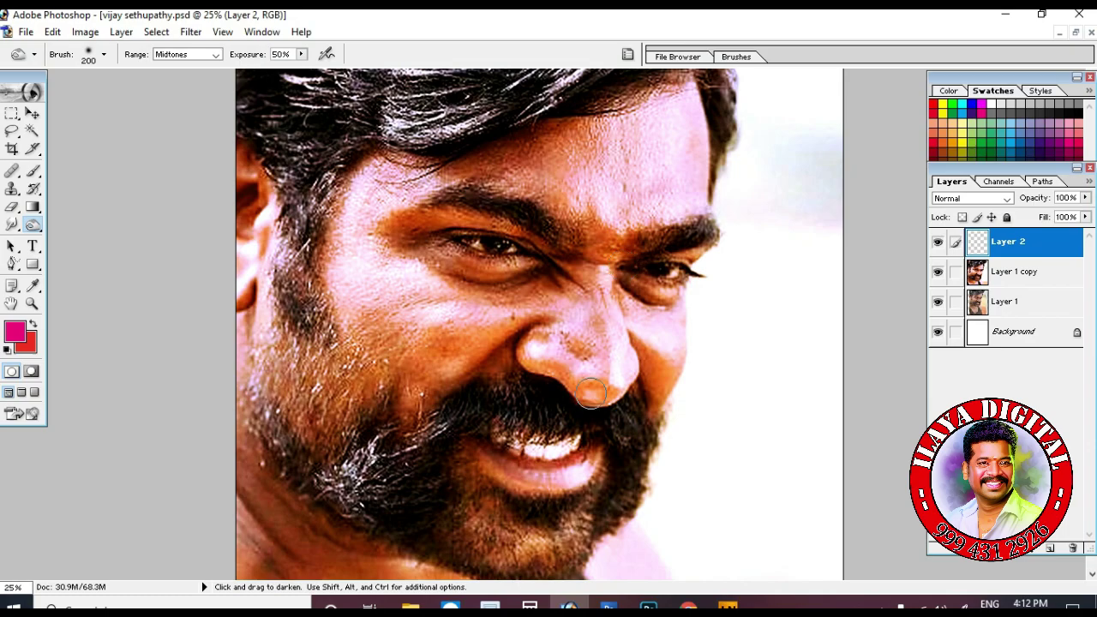
pyautogui.press('r')
pyautogui.hotkey('ctrl', '+')
pyautogui.hotkey('ctrl', '+')
pyautogui.press('Tab')
# Smudge the nose into smooth, lighter skin with a smaller brush
pyautogui.scroll(-2, 500, 360)
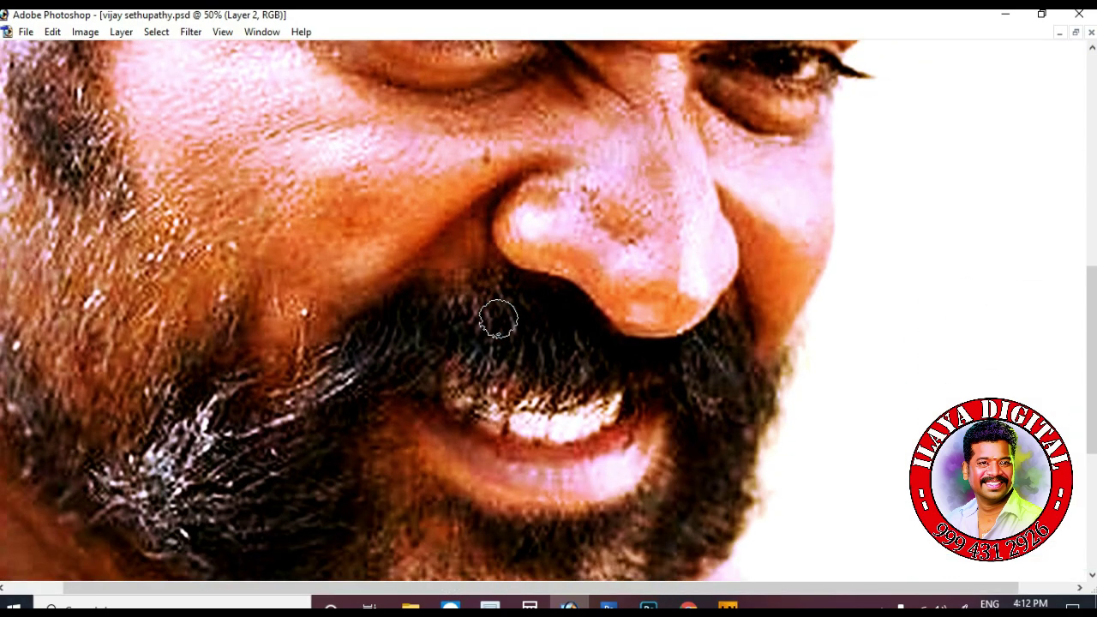
pyautogui.hotkey('ctrl', '+')
pyautogui.hotkey('ctrl', '+')
pyautogui.scroll(3, 487, 378)
pyautogui.hotkey('ctrl', '+')
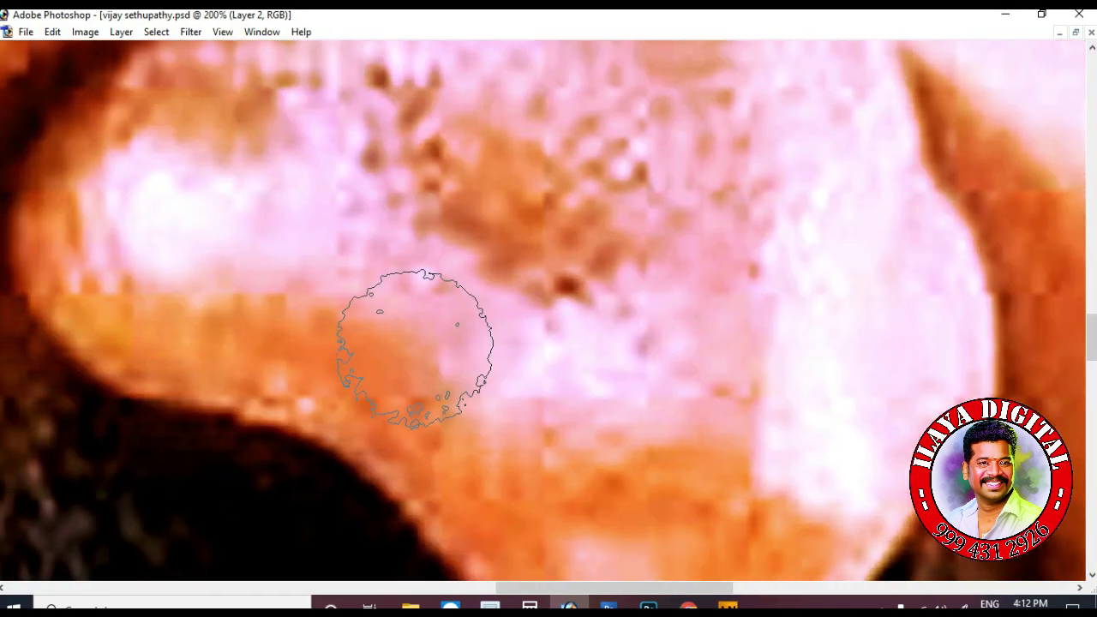
pyautogui.hotkey('ctrl', '-')
pyautogui.press('[')
pyautogui.press('[')
pyautogui.press('[')
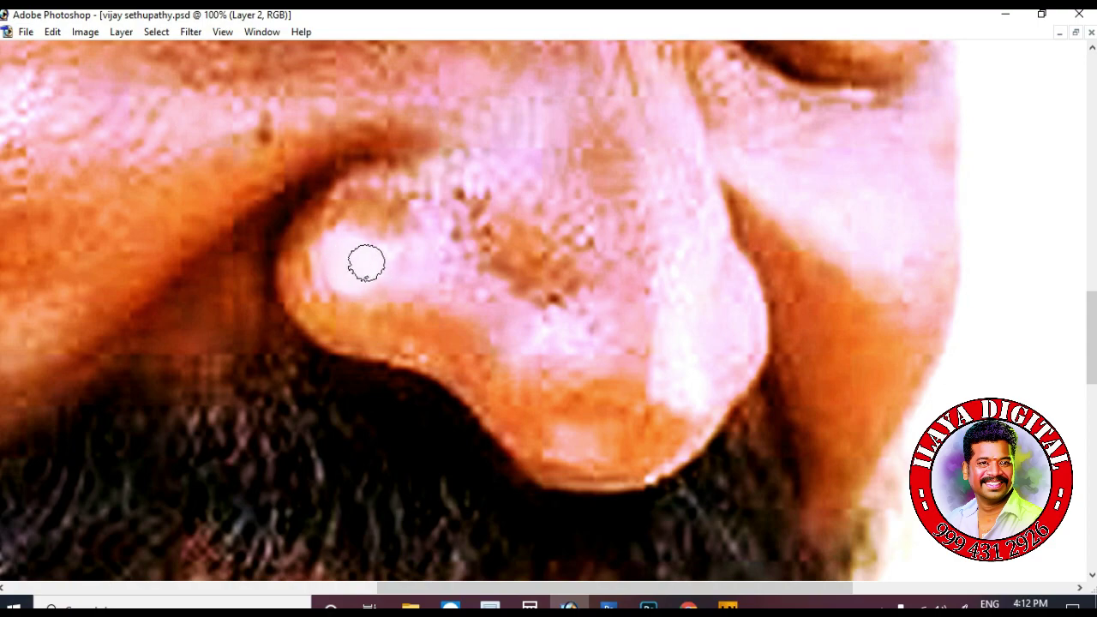
pyautogui.moveTo(552, 321); pyautogui.dragTo(561, 328)
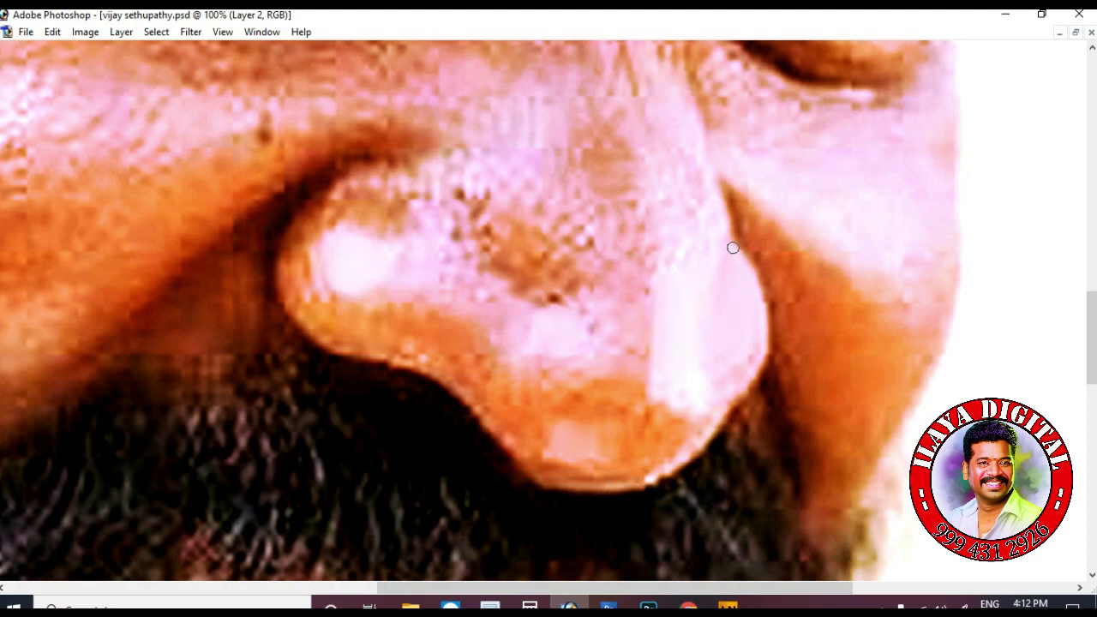
pyautogui.scroll(-3, 706, 286)
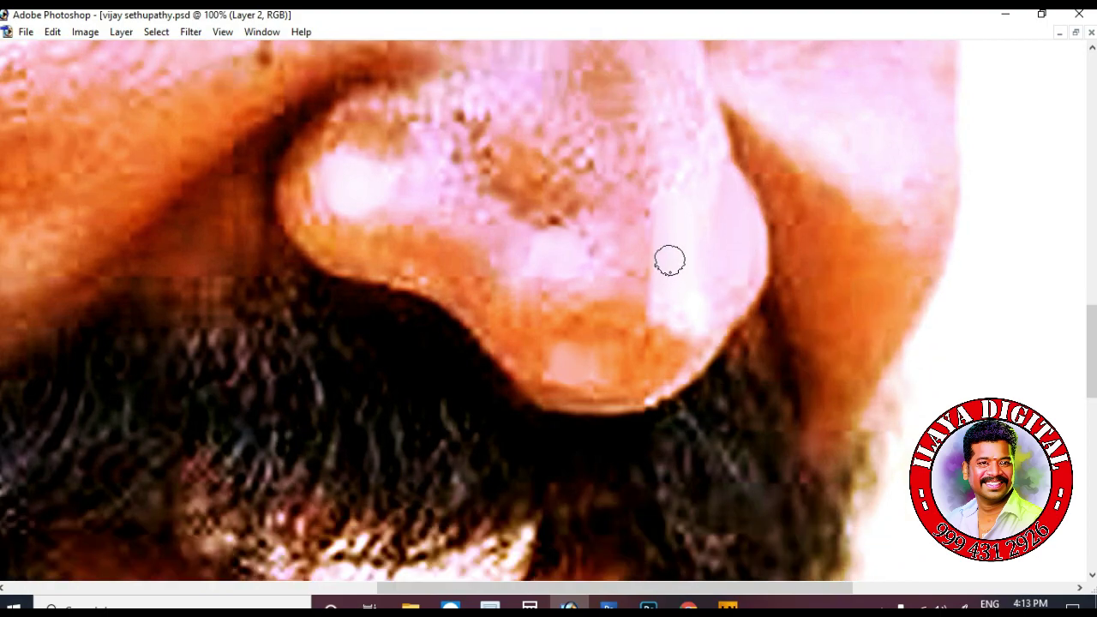
pyautogui.scroll(3, 684, 199)
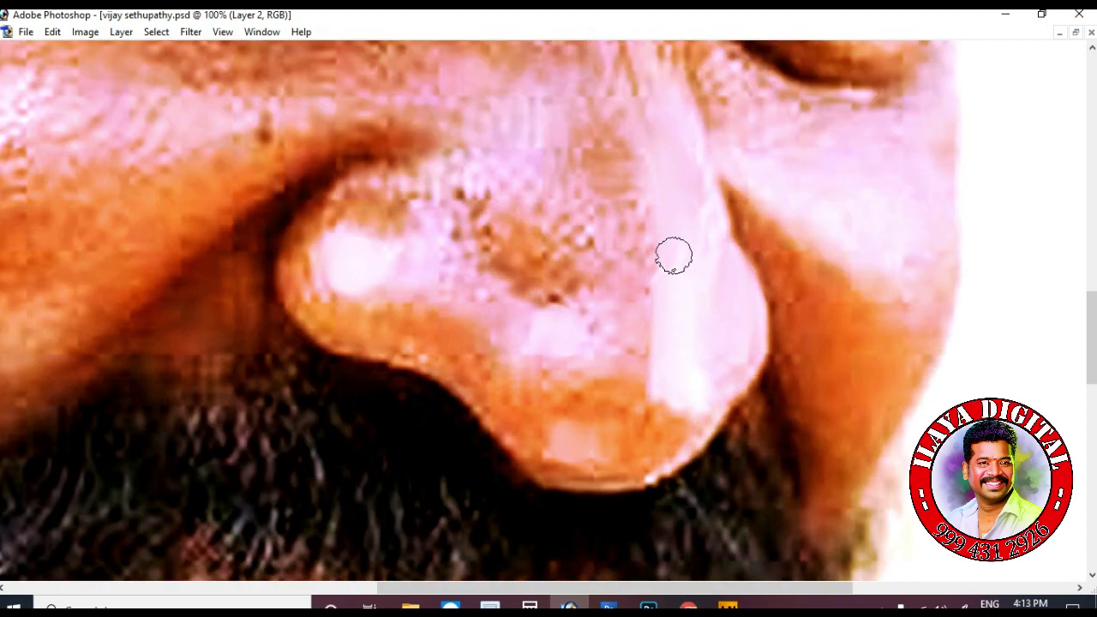
pyautogui.scroll(3, 704, 242)
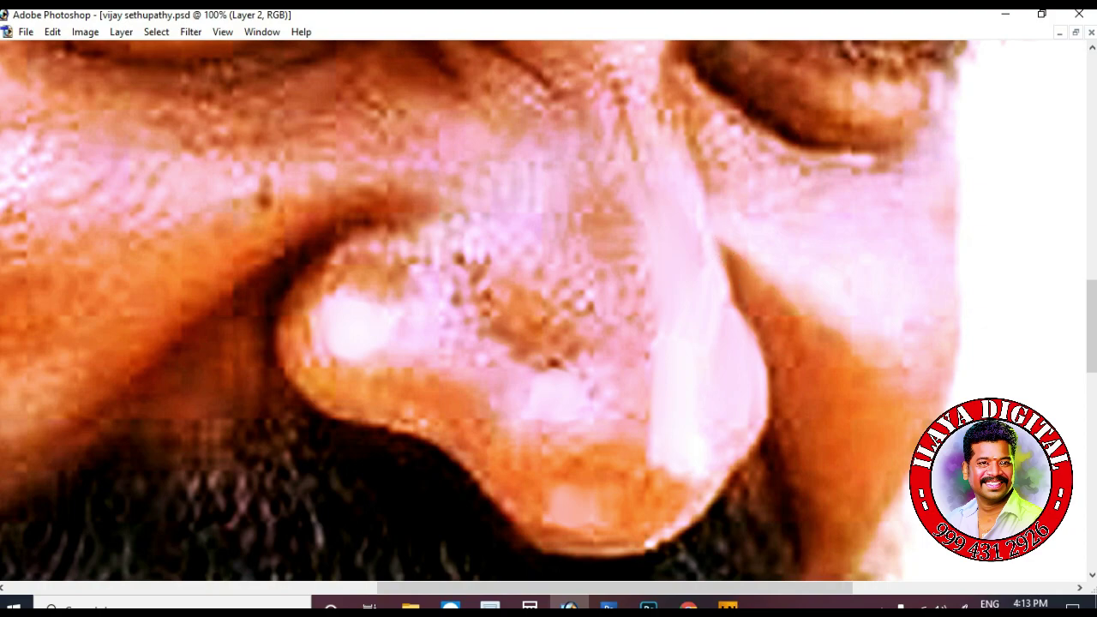
pyautogui.scroll(-3, 768, 291)
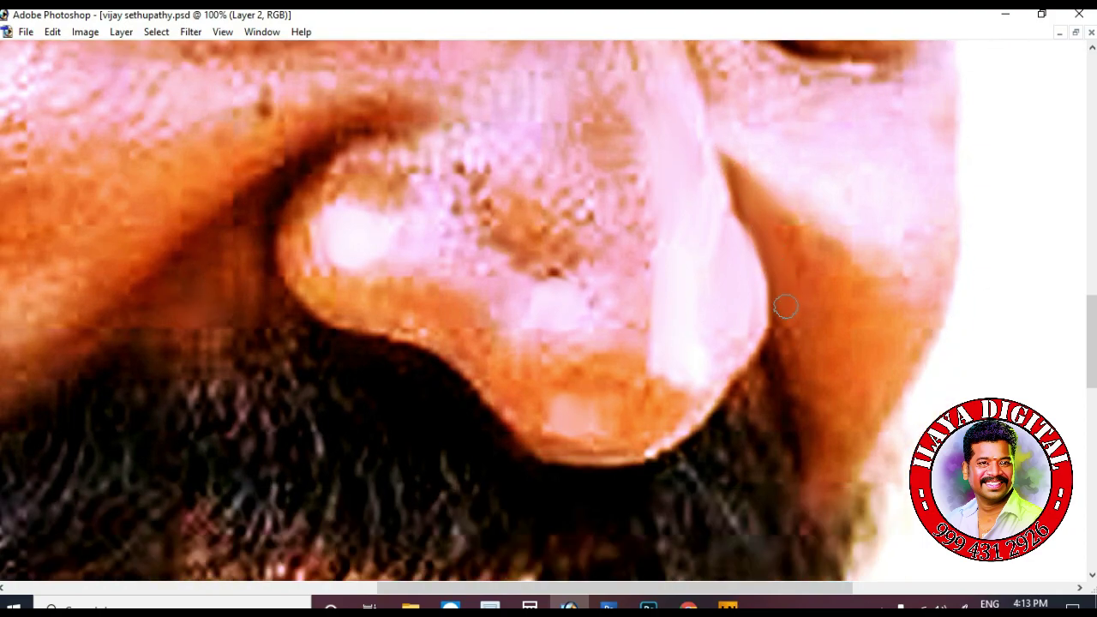
pyautogui.scroll(-3, 786, 306)
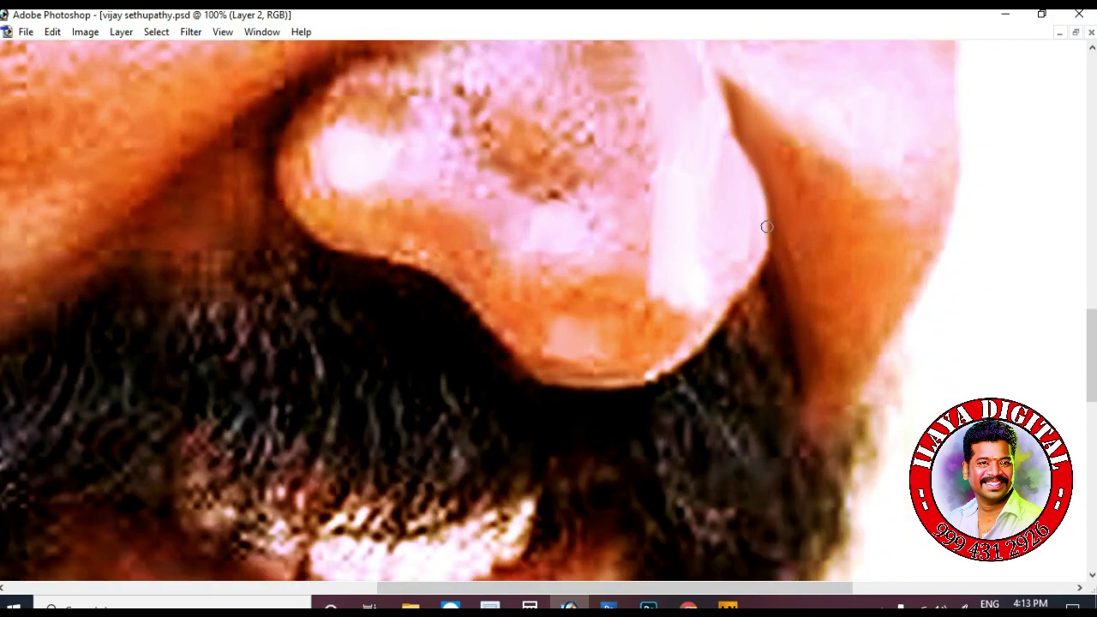
pyautogui.scroll(-3, 691, 130)
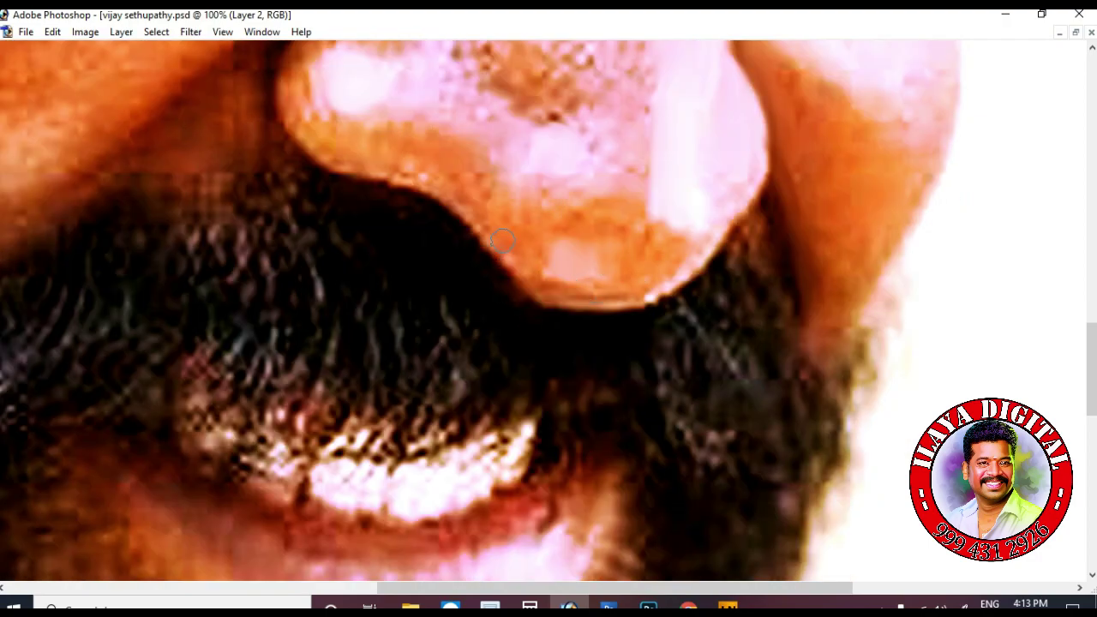
# Smooth the nose tip and nostril bottom with a 17 px soft brush
pyautogui.rightClick(540, 282)
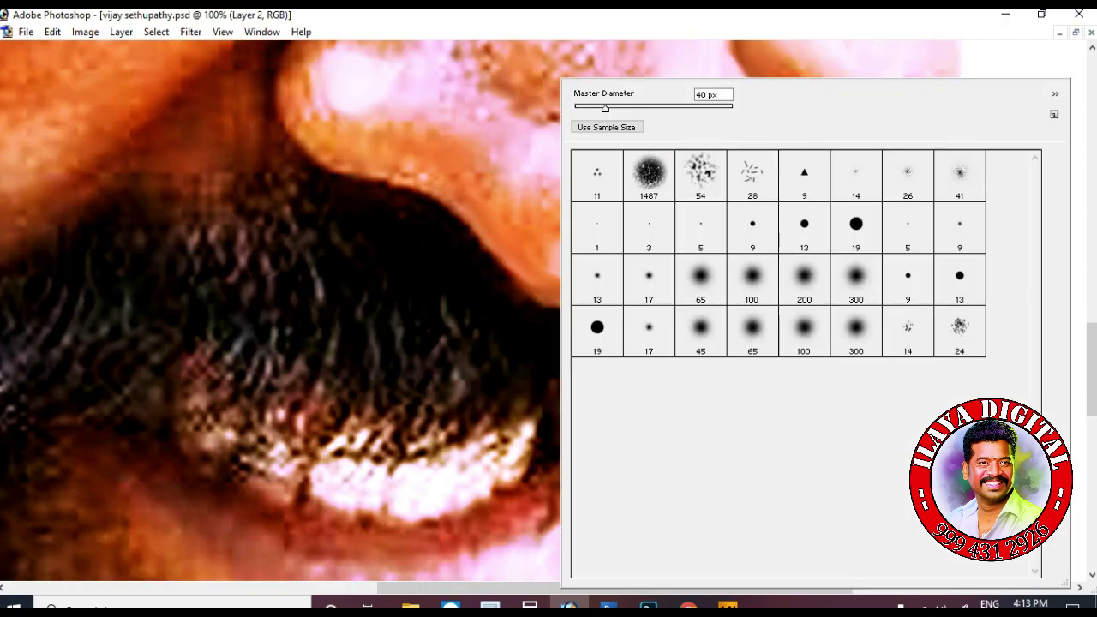
pyautogui.click(675, 52)
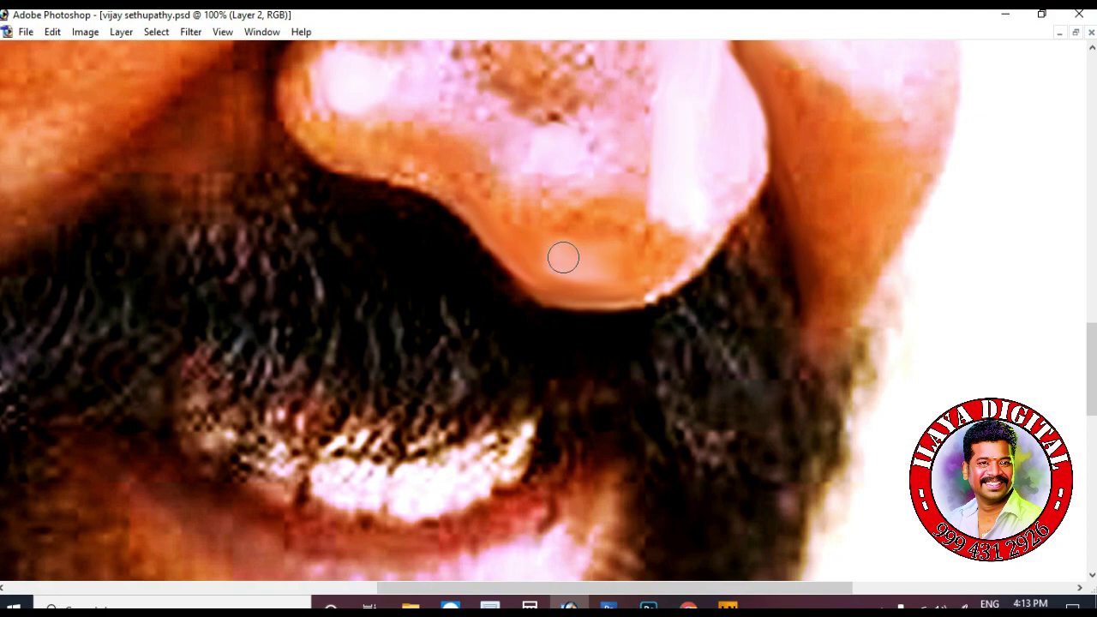
pyautogui.moveTo(564, 257); pyautogui.dragTo(613, 269)
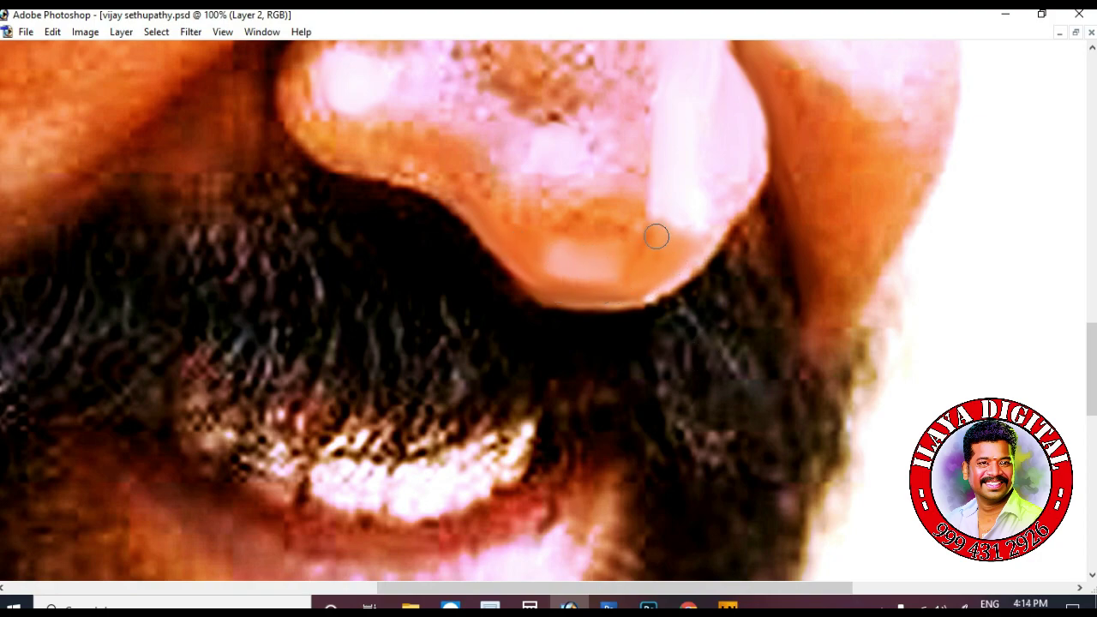
pyautogui.rightClick(568, 269)
pyautogui.press('Return')
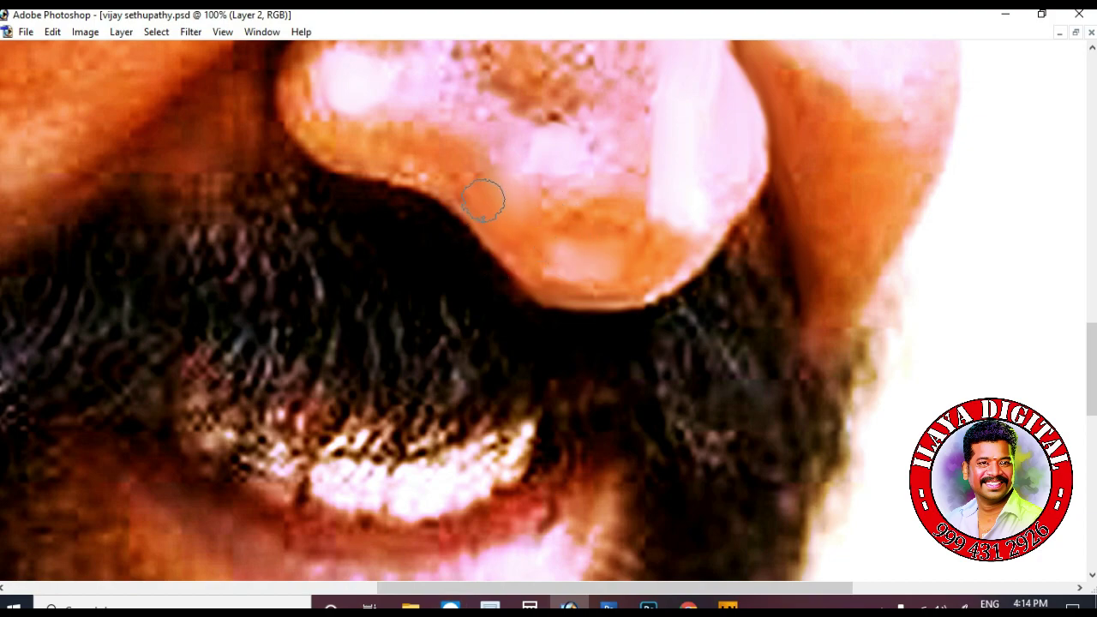
pyautogui.moveTo(538, 225)
pyautogui.mouseDown()
pyautogui.moveTo(558, 215)
pyautogui.moveTo(607, 232)
pyautogui.moveTo(574, 260)
pyautogui.moveTo(508, 258)
pyautogui.moveTo(586, 289)
pyautogui.moveTo(674, 257)
pyautogui.moveTo(641, 235)
pyautogui.moveTo(701, 225)
pyautogui.mouseUp()
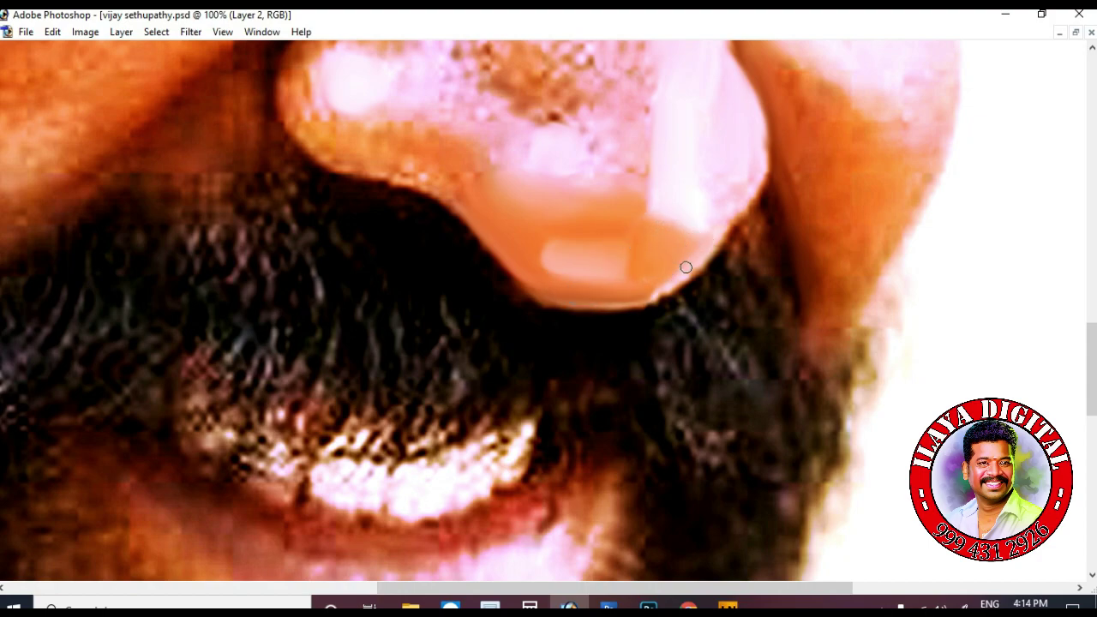
pyautogui.scroll(3, 389, 354)
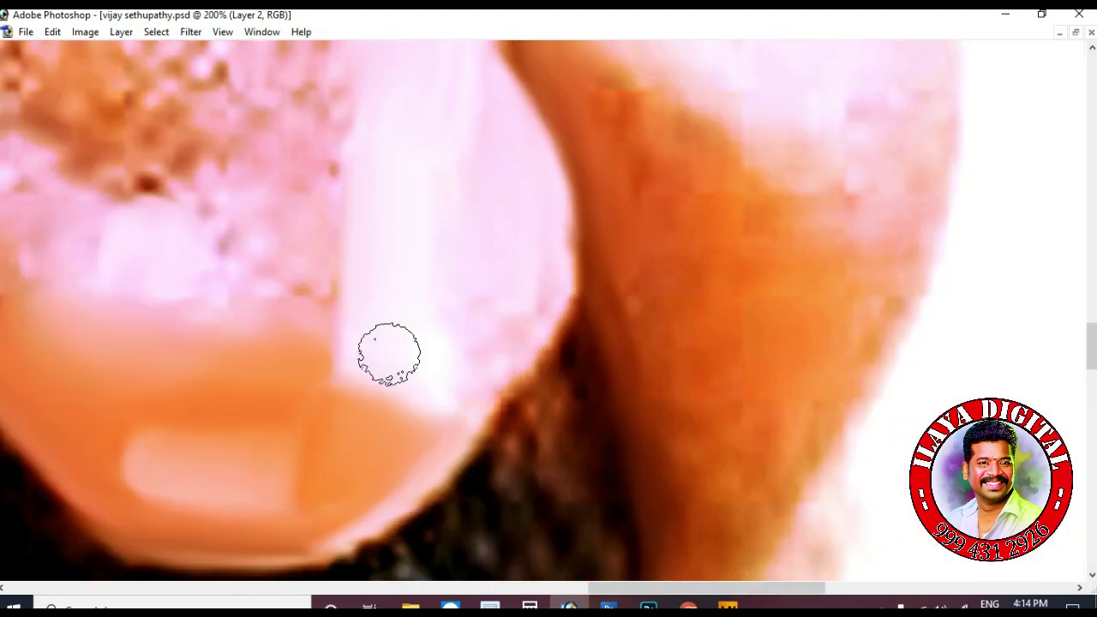
pyautogui.press('[')
pyautogui.press('[')
pyautogui.press('[')
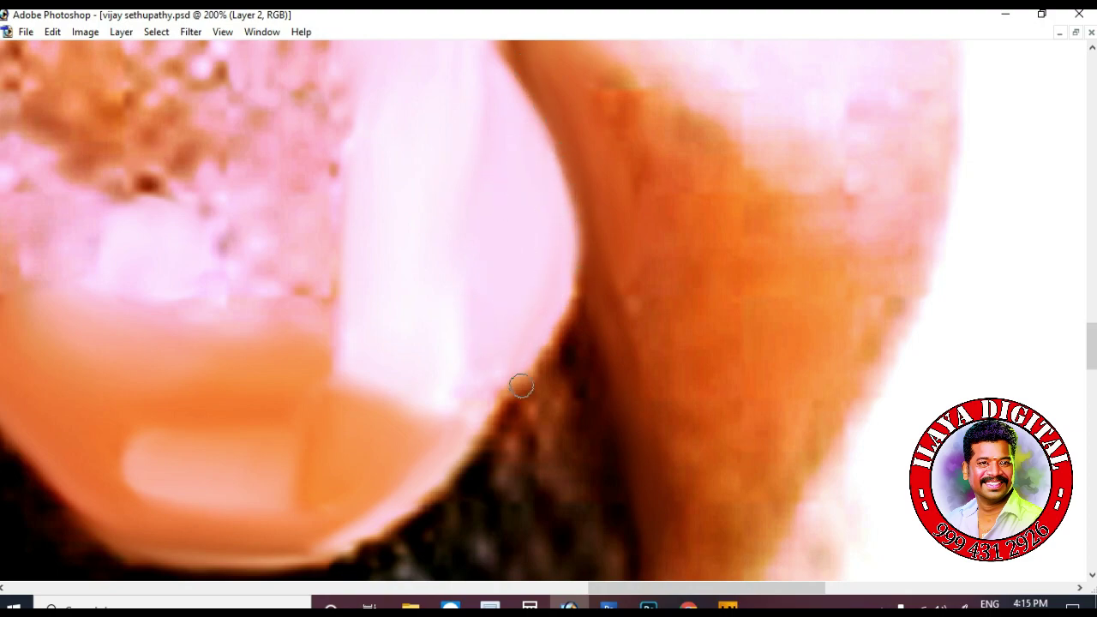
pyautogui.scroll(-1, 581, 230)
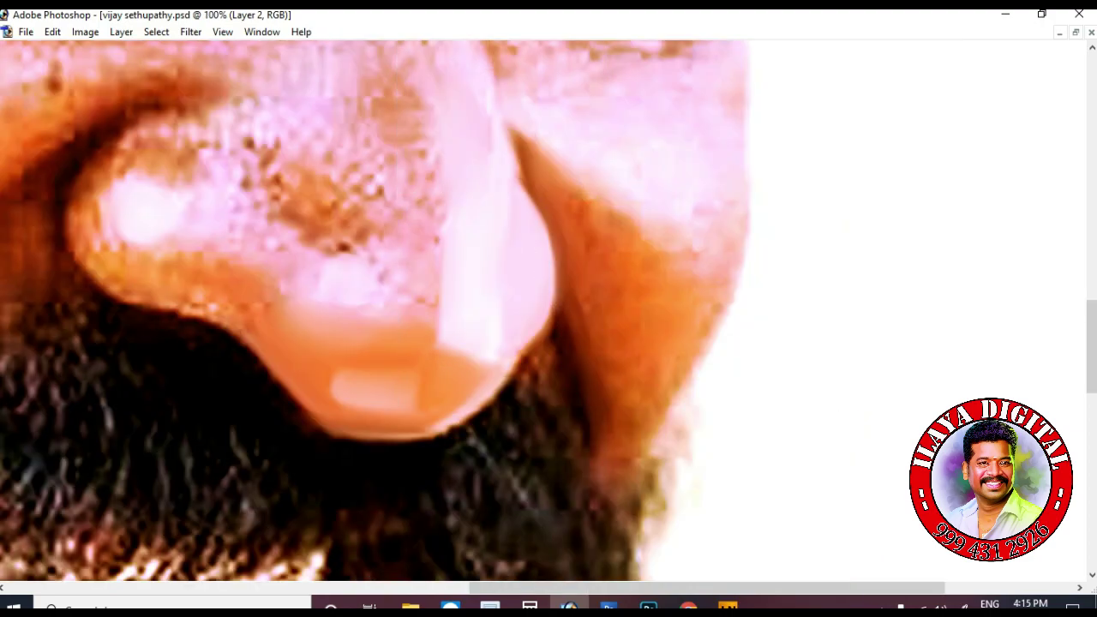
pyautogui.press(']')
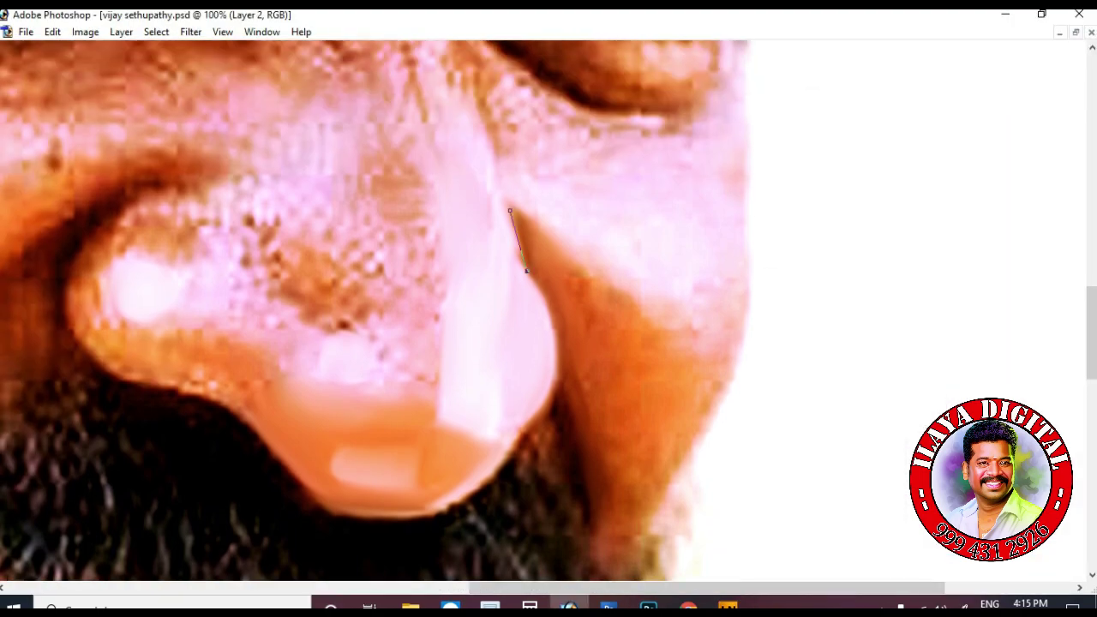
# Place curved Pen points along the nose outline and across its bottom
pyautogui.moveTo(548, 410); pyautogui.dragTo(509, 485)
pyautogui.keyDown('alt'); pyautogui.click(548, 410); pyautogui.keyUp('alt')
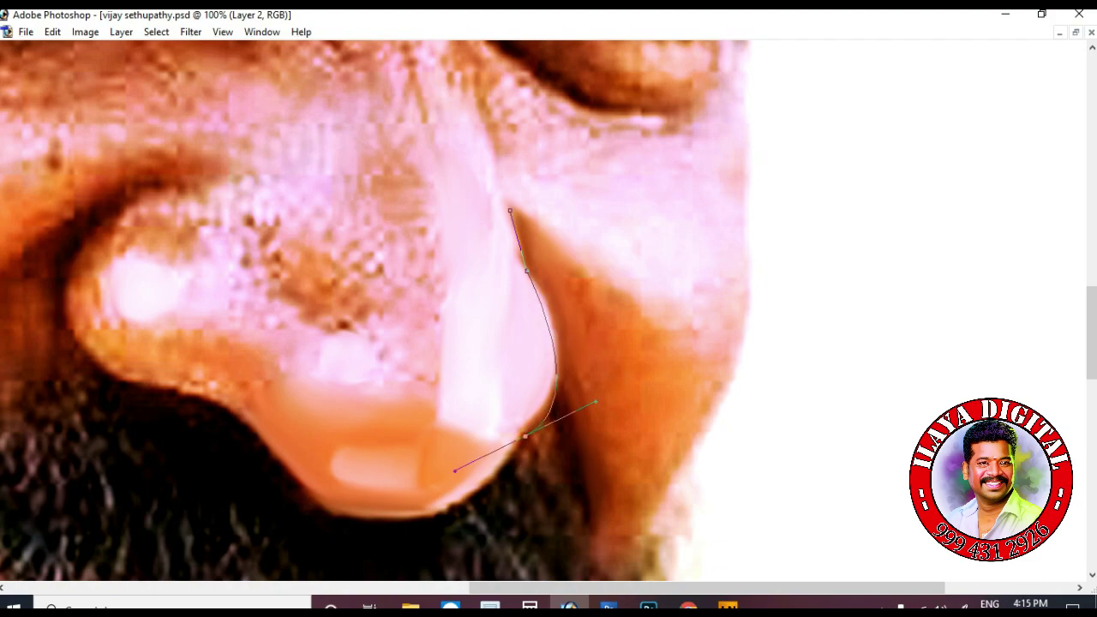
pyautogui.moveTo(531, 411); pyautogui.dragTo(769, 169)
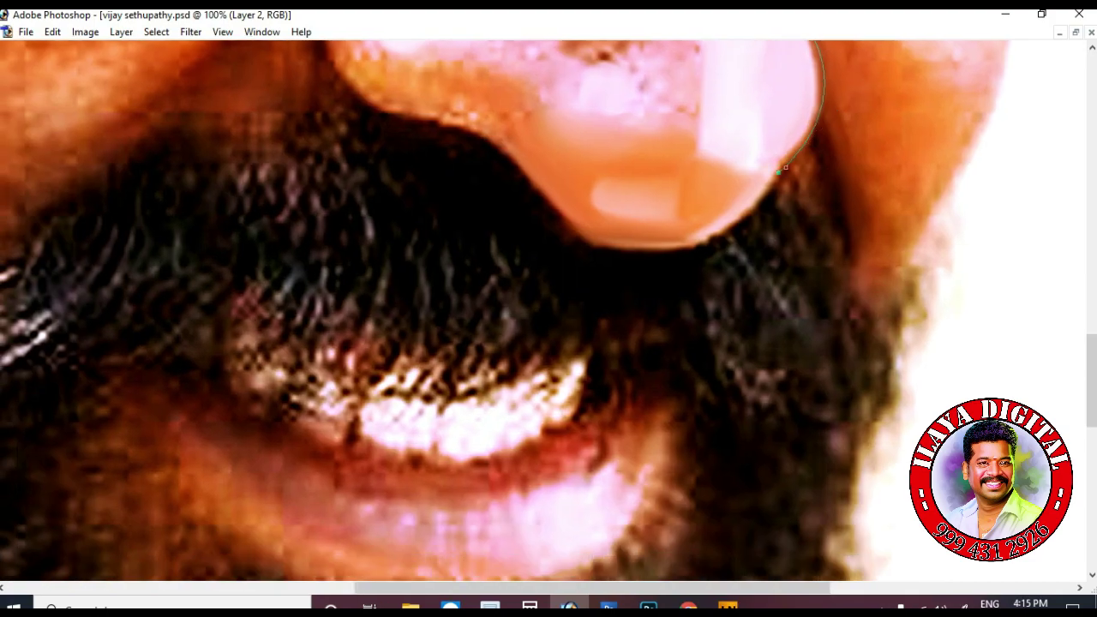
pyautogui.moveTo(620, 248)
pyautogui.mouseDown()
pyautogui.moveTo(746, 260)
pyautogui.moveTo(747, 433)
pyautogui.mouseUp()
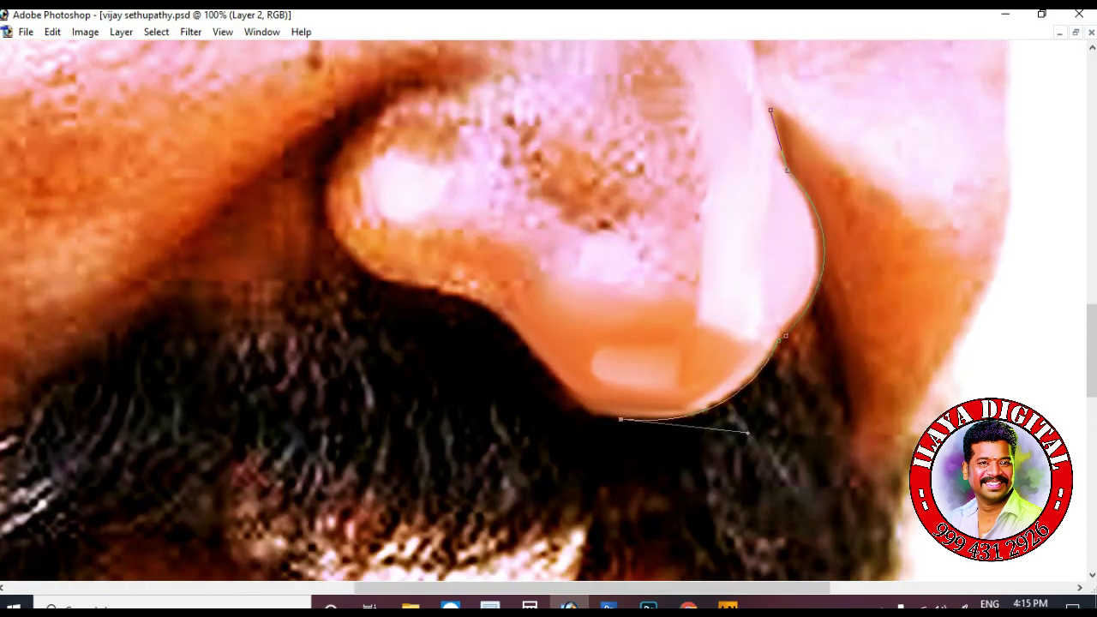
pyautogui.moveTo(557, 383); pyautogui.dragTo(540, 349)
# Curve the path around the nostril and up its edge, then zoom out to 50%
pyautogui.moveTo(438, 294); pyautogui.dragTo(370, 289)
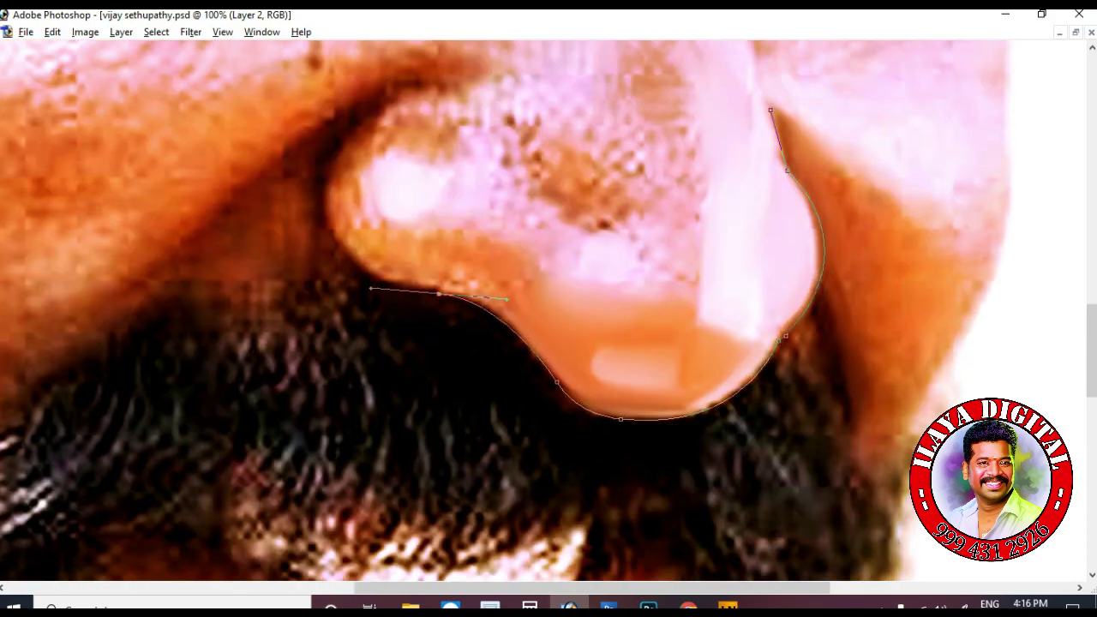
pyautogui.moveTo(323, 171)
pyautogui.mouseDown()
pyautogui.moveTo(526, 294)
pyautogui.moveTo(562, 169)
pyautogui.moveTo(547, 170)
pyautogui.mouseUp()
pyautogui.scroll(1, 549, 310)
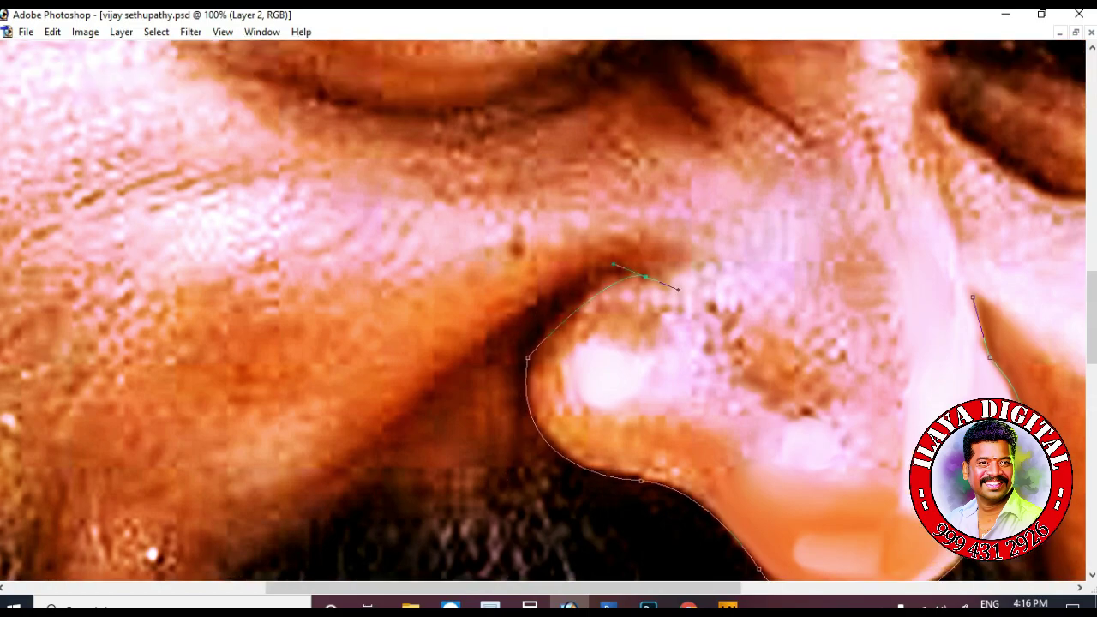
pyautogui.moveTo(646, 277)
pyautogui.mouseDown()
pyautogui.moveTo(743, 284)
pyautogui.moveTo(732, 364)
pyautogui.mouseUp()
pyautogui.press('super')
pyautogui.press('super')
pyautogui.scroll(-1, 660, 204)
pyautogui.click(859, 294)
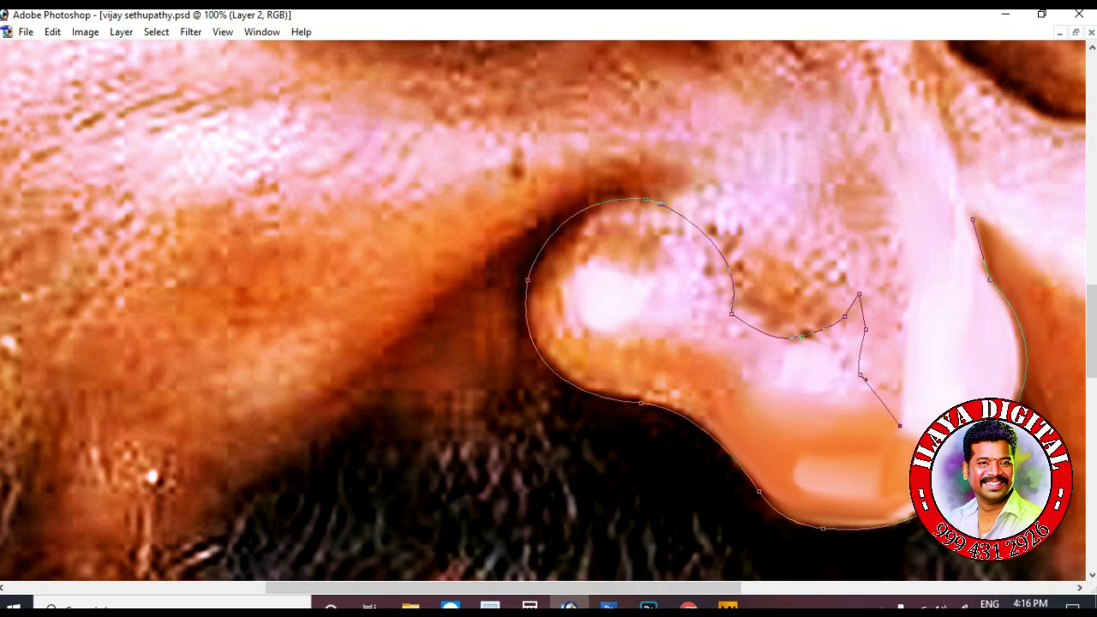
pyautogui.hotkey('ctrl', '-')
pyautogui.hotkey('ctrl', '-')
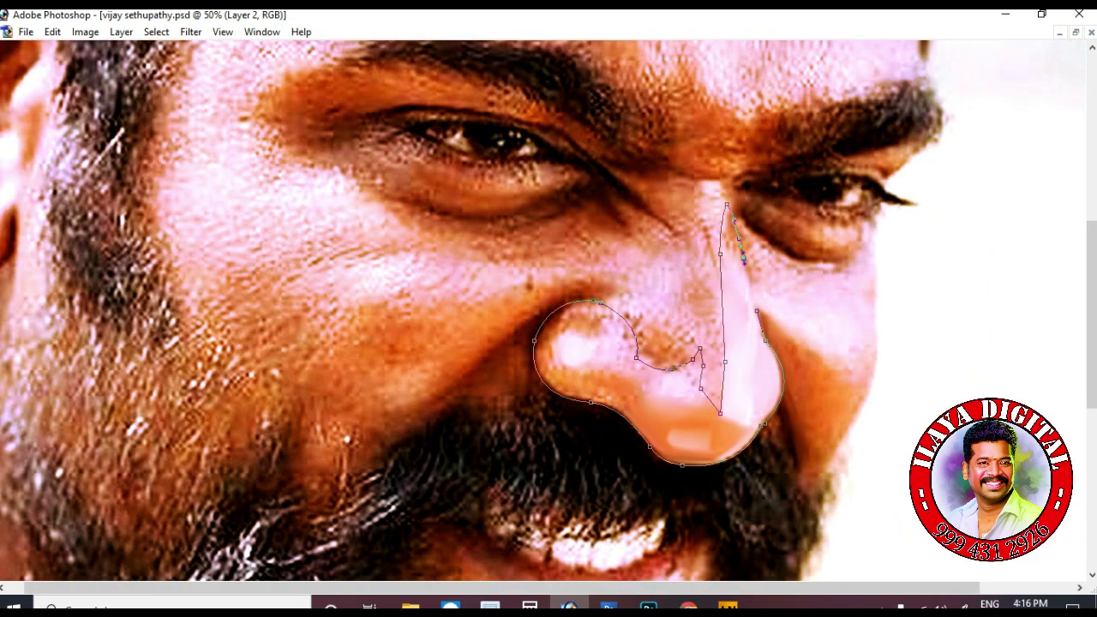
# Turn the nose path into a selection and zoom in on the nose
pyautogui.hotkey('ctrl', 'Return')
pyautogui.hotkey('ctrl', '+')
pyautogui.hotkey('ctrl', '+')
pyautogui.hotkey('ctrl', '+')
pyautogui.press('b')
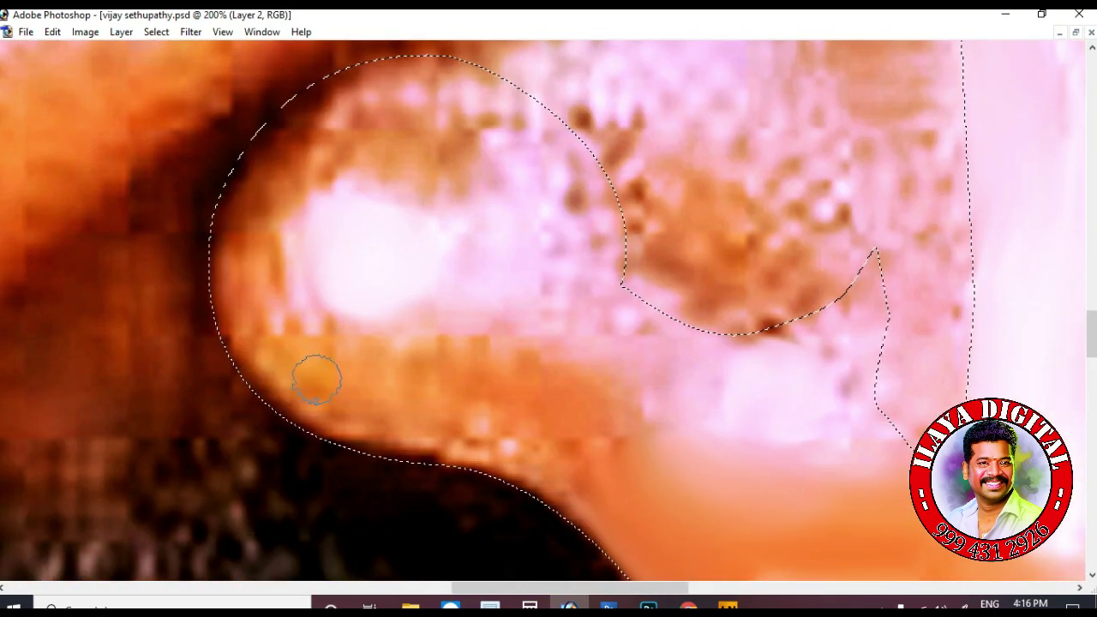
pyautogui.press('Tab')
pyautogui.press('Tab')
pyautogui.press('Tab')
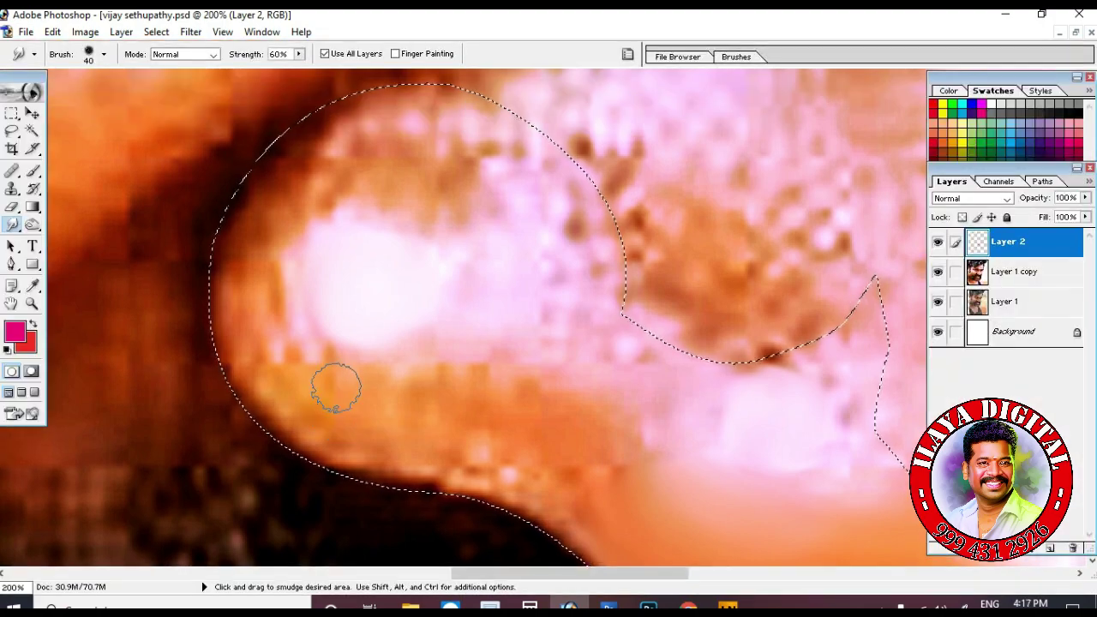
pyautogui.press('Tab')
# Smudge the nose edge, pink inner and upper nose blotches, and dark nostril-top edge smooth
pyautogui.moveTo(335, 385); pyautogui.dragTo(519, 440)
pyautogui.scroll(-3, 580, 375)
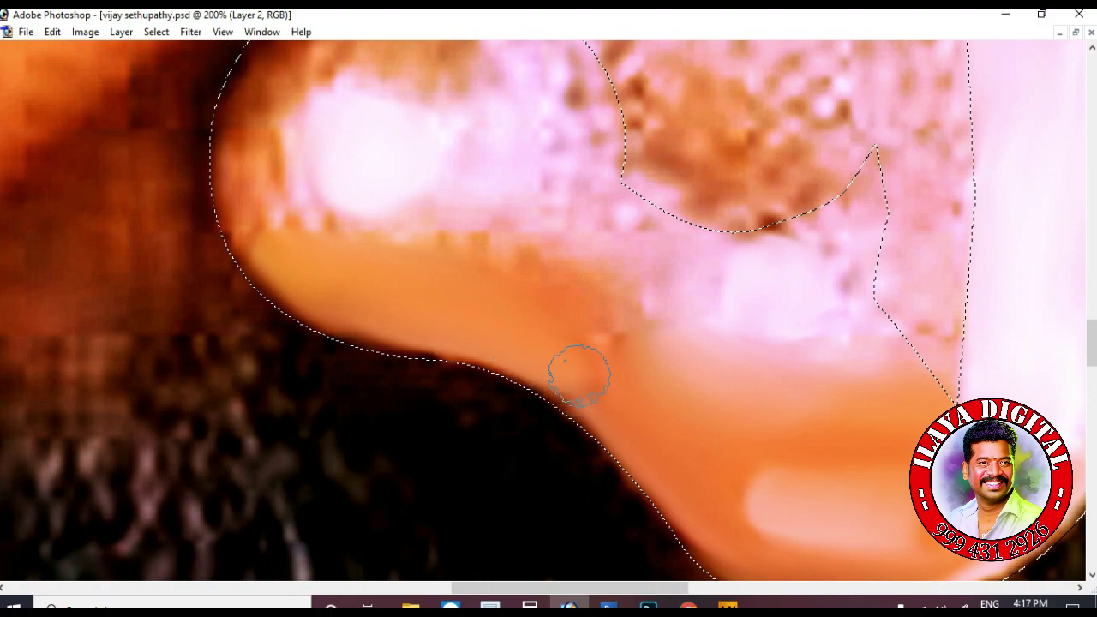
pyautogui.scroll(2, 678, 319)
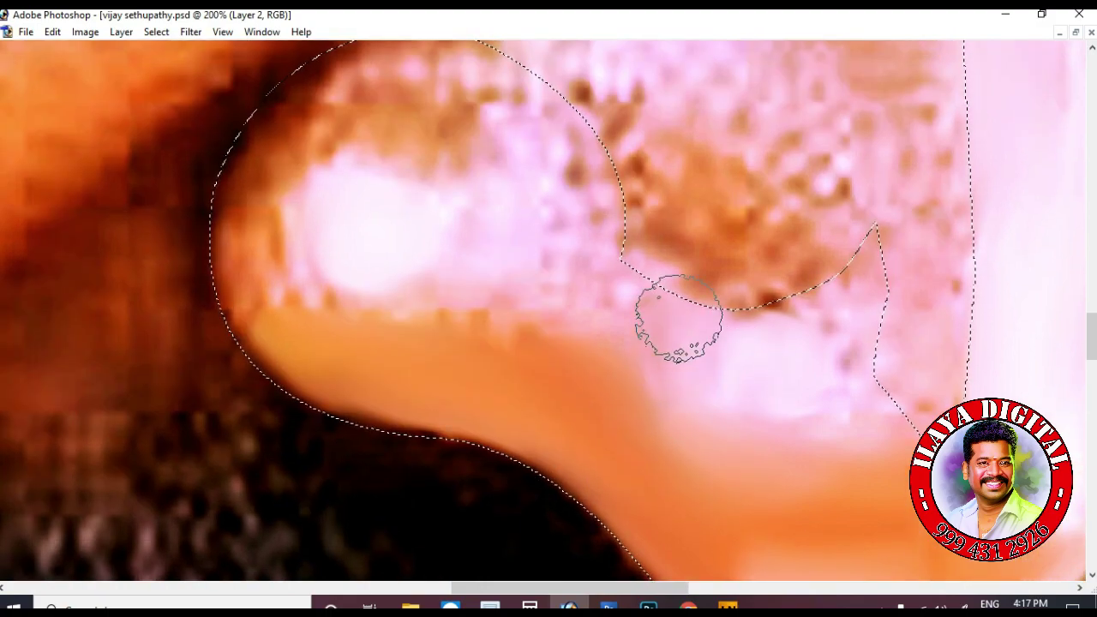
pyautogui.moveTo(678, 319); pyautogui.dragTo(810, 367)
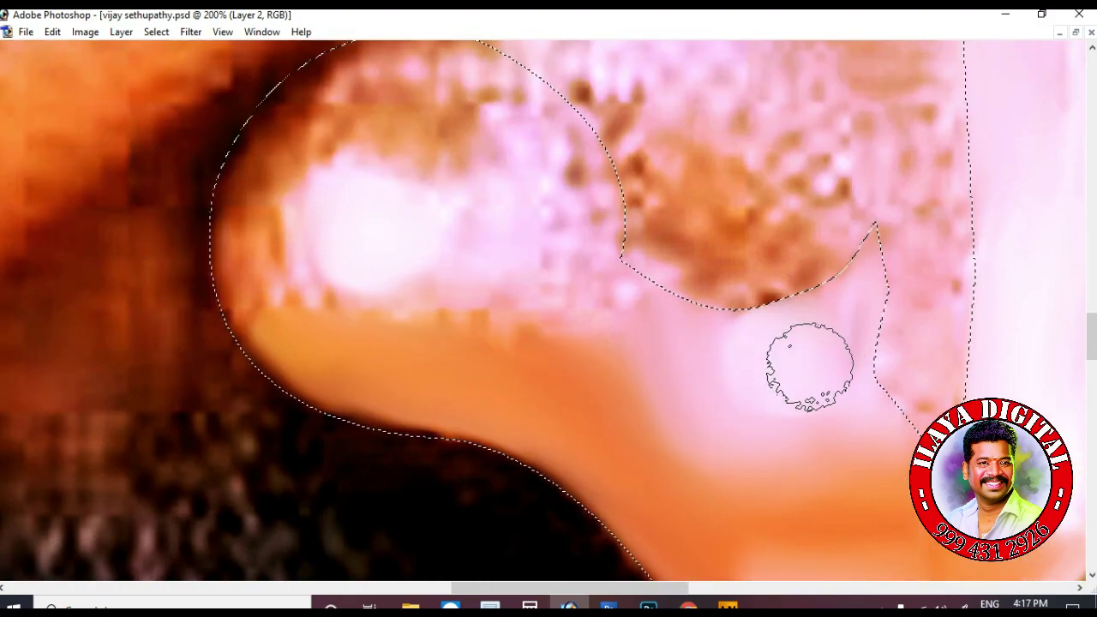
pyautogui.scroll(1, 258, 244)
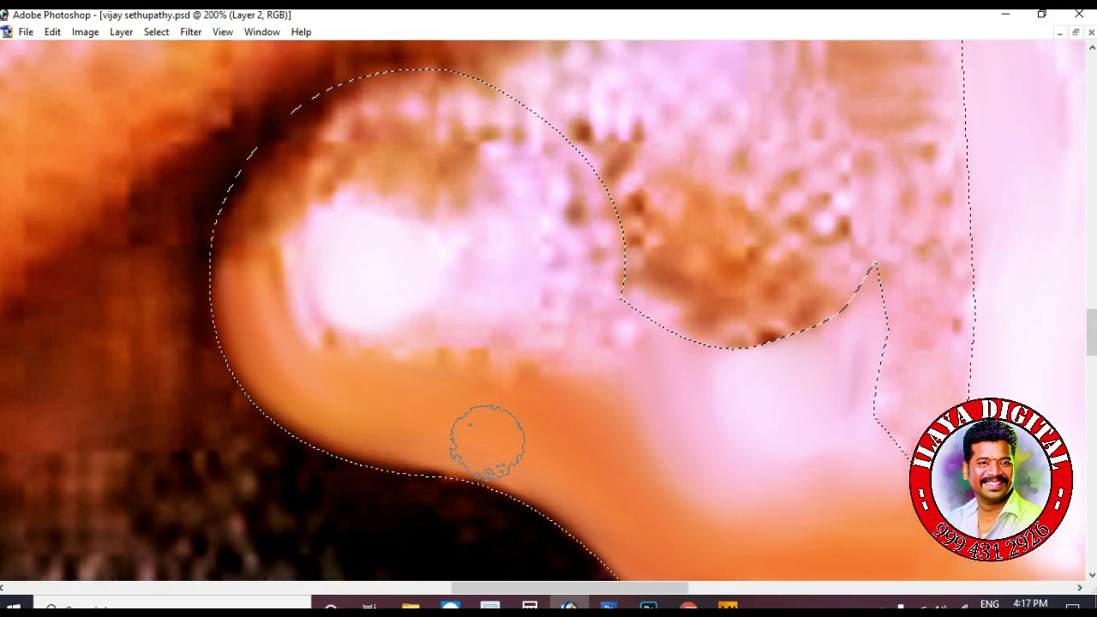
pyautogui.scroll(1, 299, 262)
pyautogui.moveTo(299, 262); pyautogui.dragTo(492, 174)
pyautogui.scroll(-1, 343, 206)
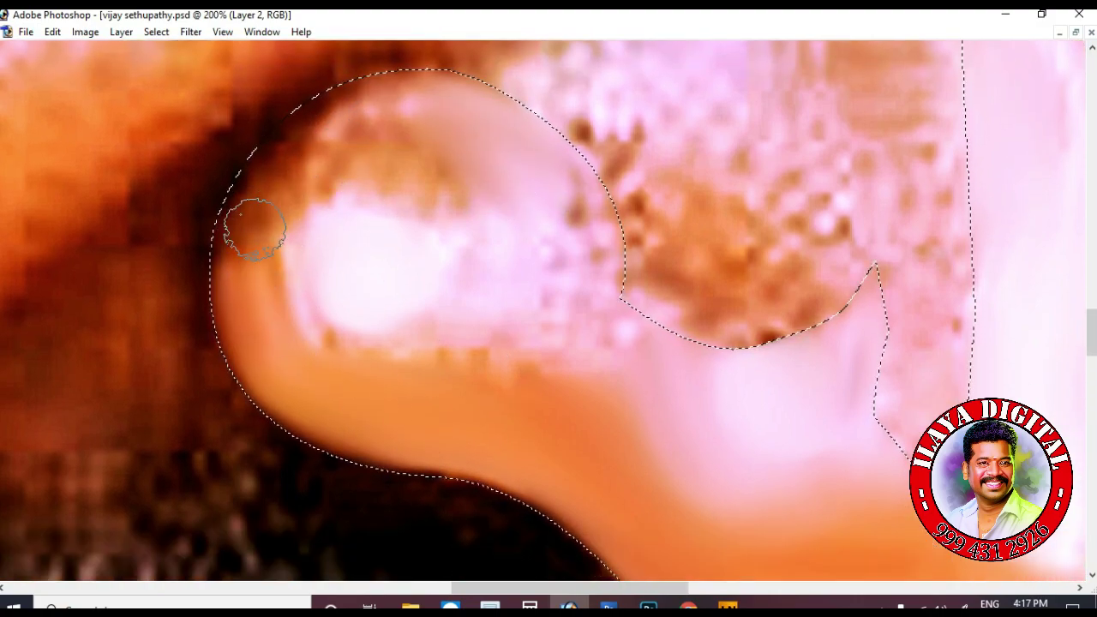
pyautogui.moveTo(254, 228); pyautogui.dragTo(404, 61)
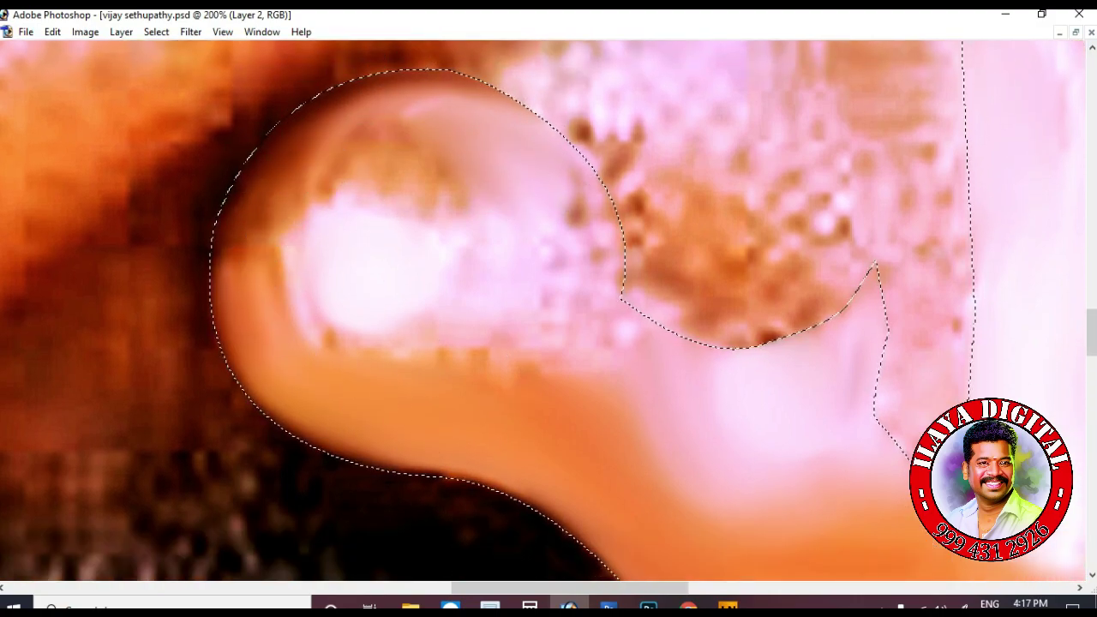
pyautogui.scroll(-2, 530, 429)
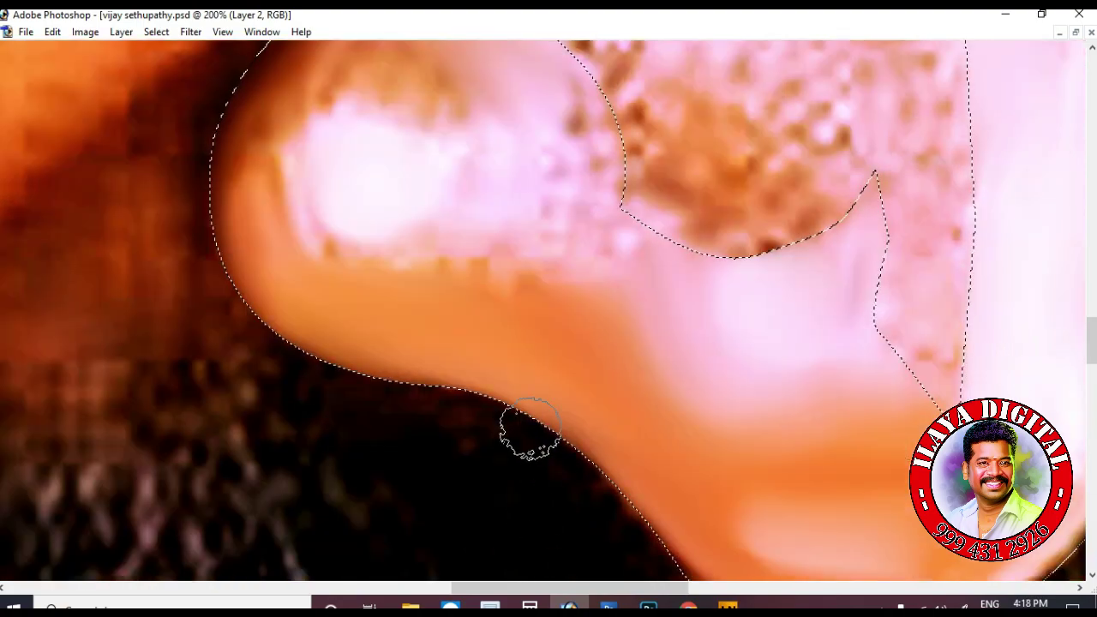
pyautogui.scroll(-2, 530, 429)
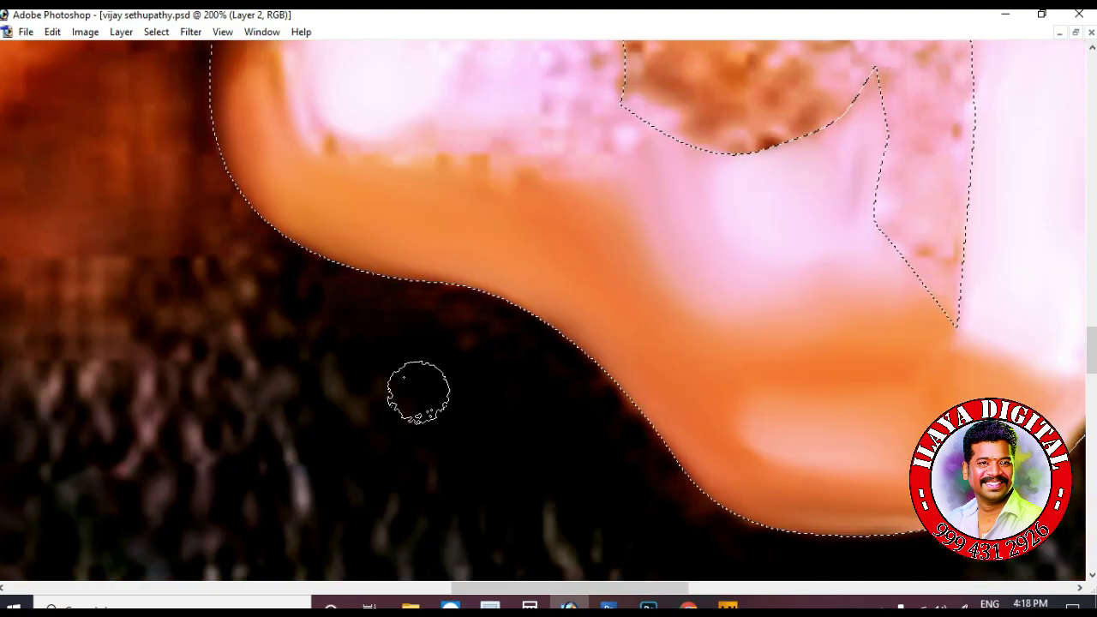
pyautogui.scroll(5, 418, 393)
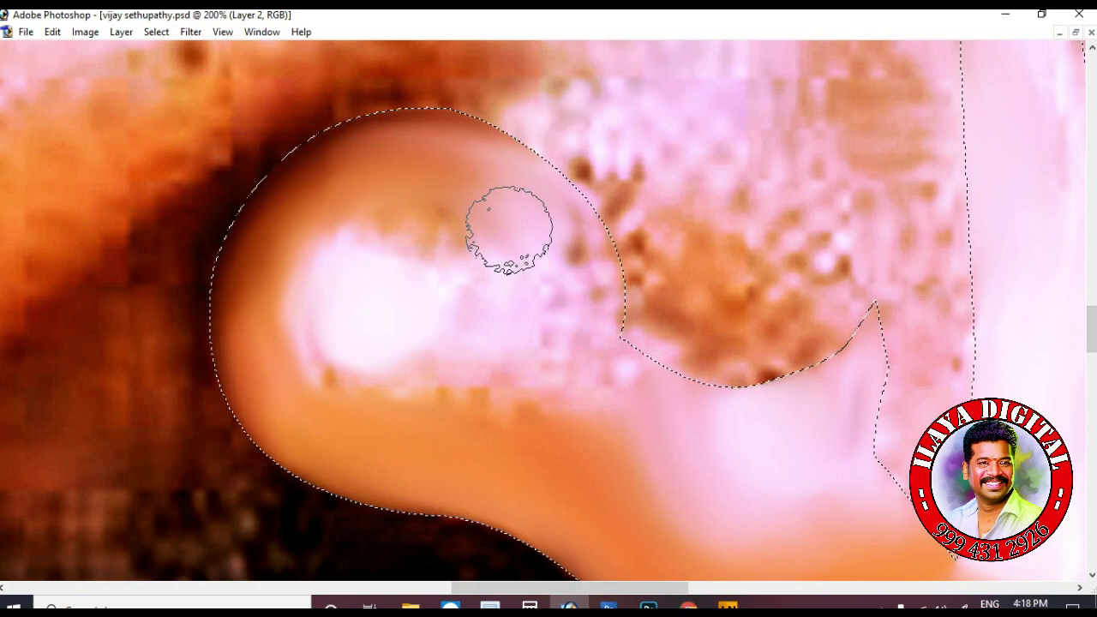
pyautogui.moveTo(538, 200); pyautogui.dragTo(557, 274)
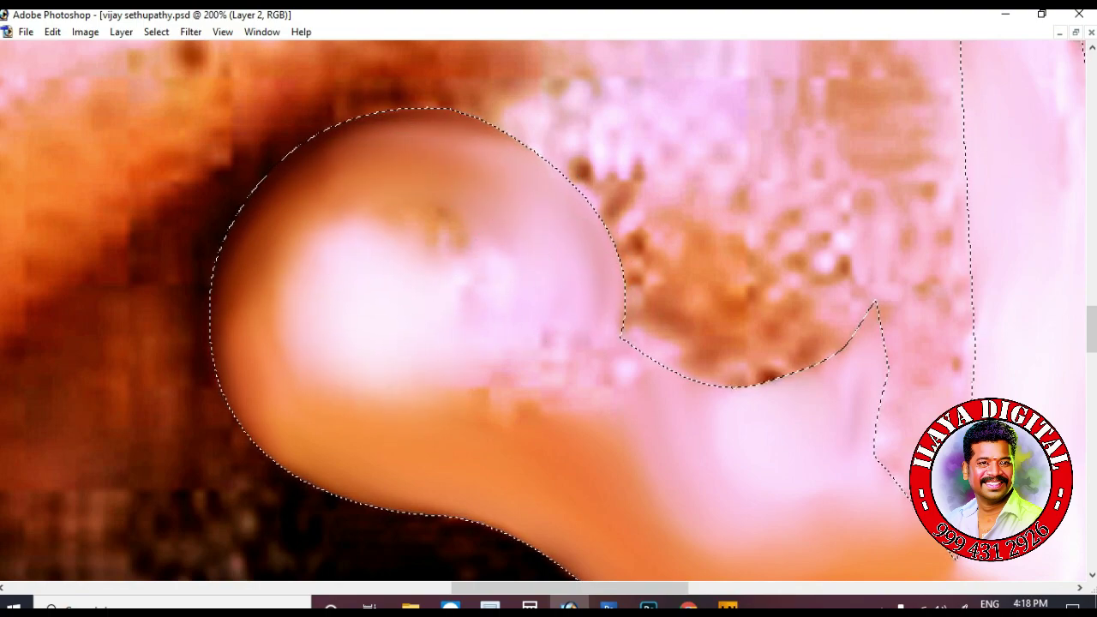
# Even out skin tones along the side and lower edge of the nose
pyautogui.scroll(-2, 463, 275)
pyautogui.moveTo(395, 287)
pyautogui.mouseDown()
pyautogui.moveTo(588, 227)
pyautogui.moveTo(612, 245)
pyautogui.moveTo(539, 367)
pyautogui.moveTo(340, 190)
pyautogui.mouseUp()
pyautogui.scroll(-2, 454, 338)
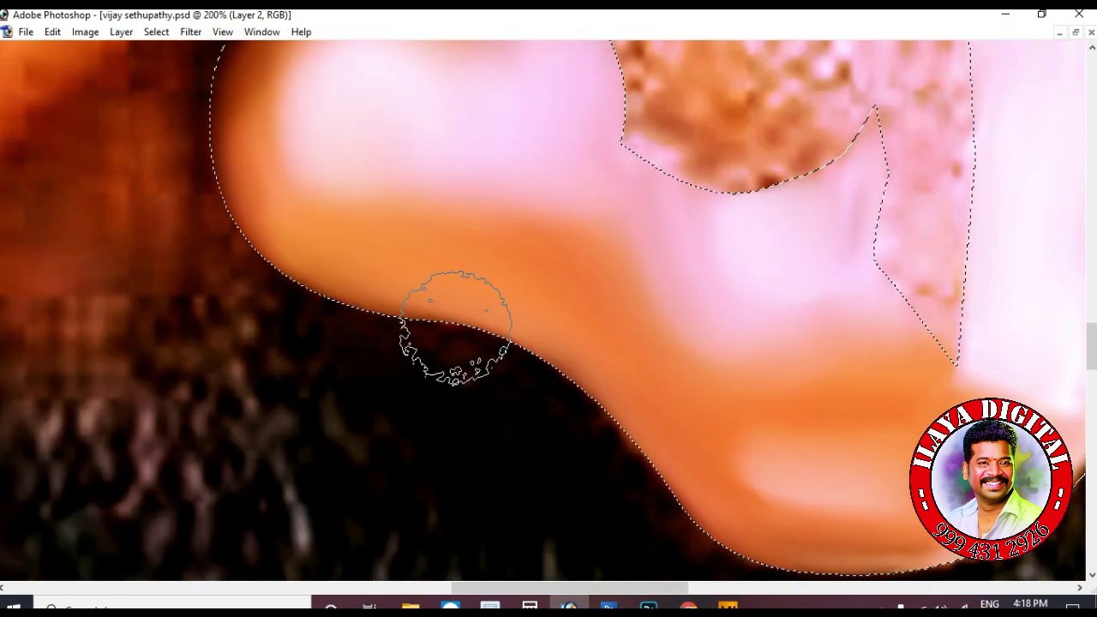
pyautogui.hscroll(5, 411, 369)
pyautogui.moveTo(351, 471); pyautogui.dragTo(527, 350)
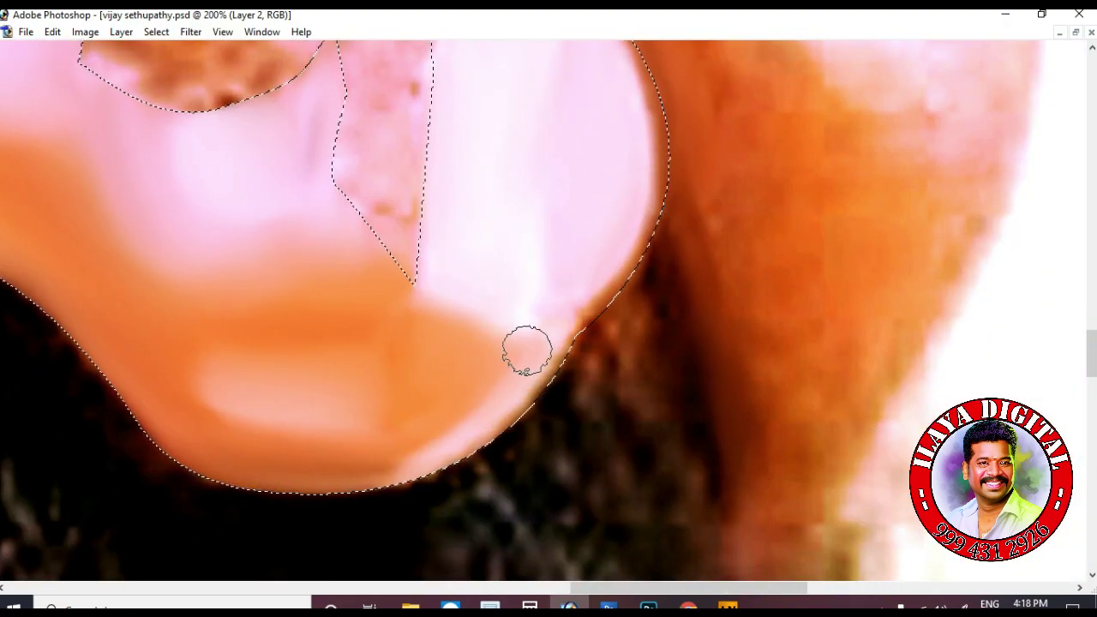
pyautogui.moveTo(515, 422); pyautogui.dragTo(492, 294)
pyautogui.scroll(1, 421, 228)
pyautogui.scroll(1, 426, 196)
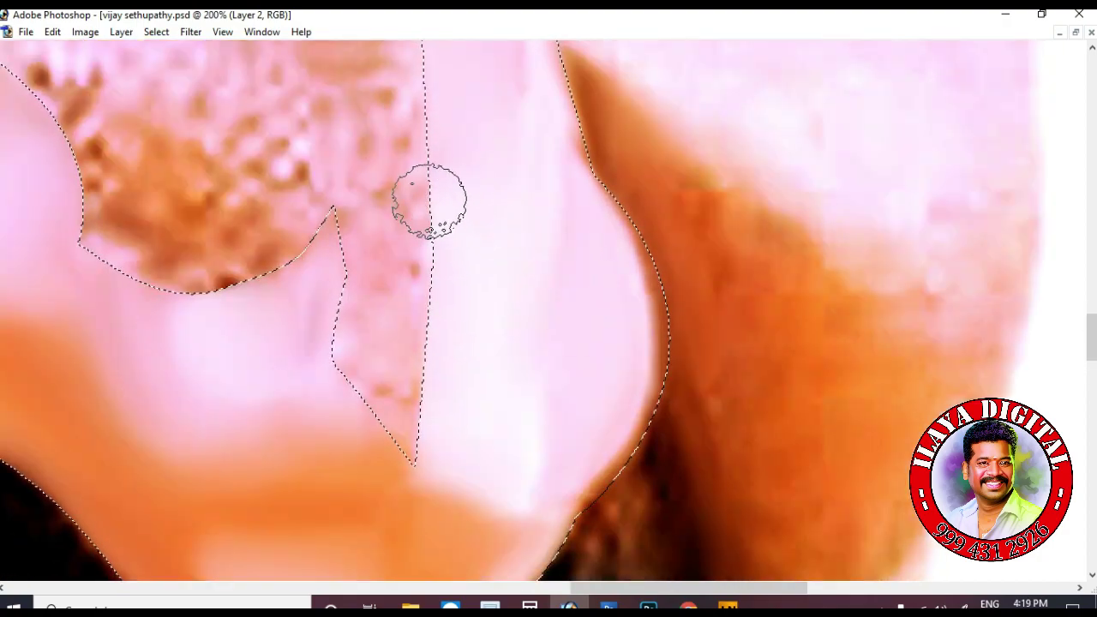
pyautogui.scroll(1, 515, 214)
pyautogui.scroll(-1, 651, 284)
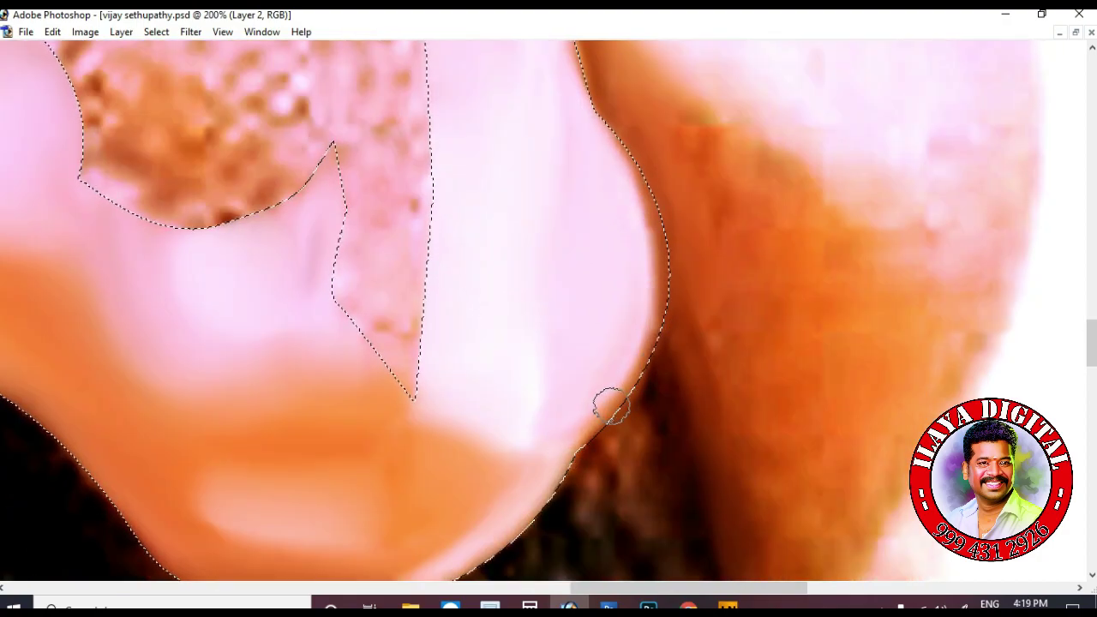
pyautogui.scroll(-1, 600, 292)
pyautogui.scroll(-1, 557, 257)
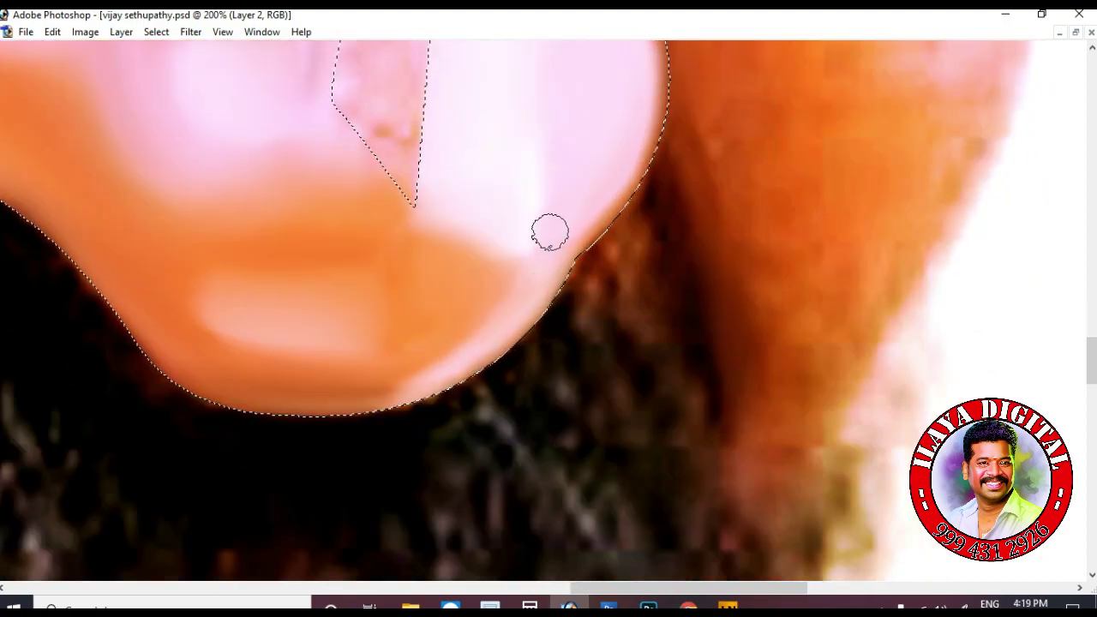
pyautogui.scroll(3, 445, 360)
pyautogui.scroll(1, 477, 257)
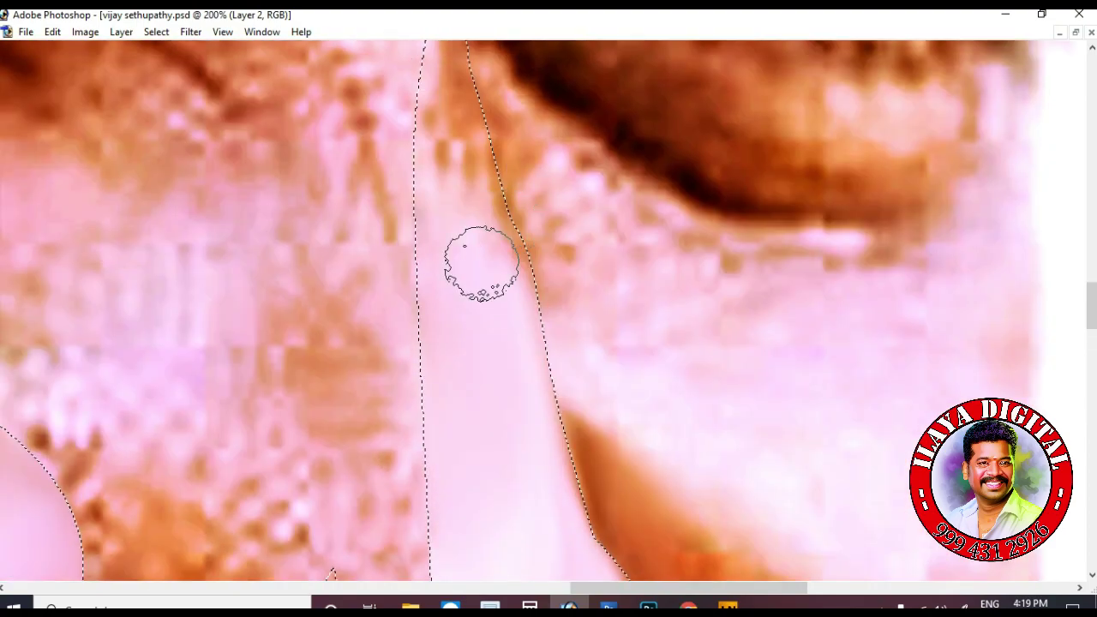
pyautogui.scroll(1, 445, 206)
pyautogui.scroll(-1, 514, 248)
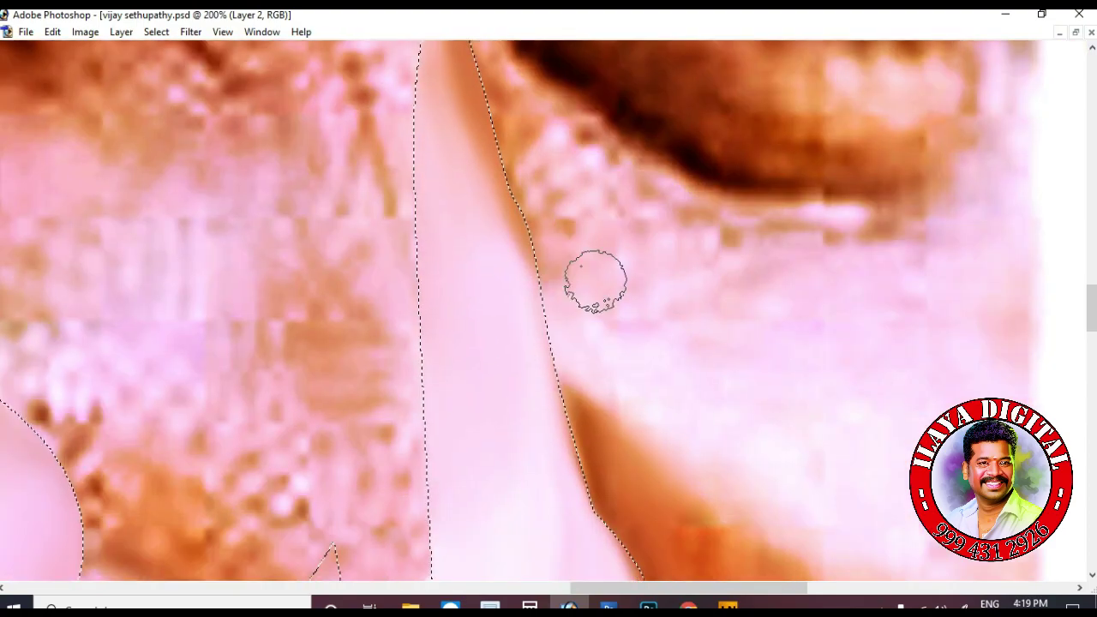
pyautogui.scroll(-1, 600, 265)
pyautogui.scroll(-2, 600, 249)
pyautogui.scroll(-1, 574, 115)
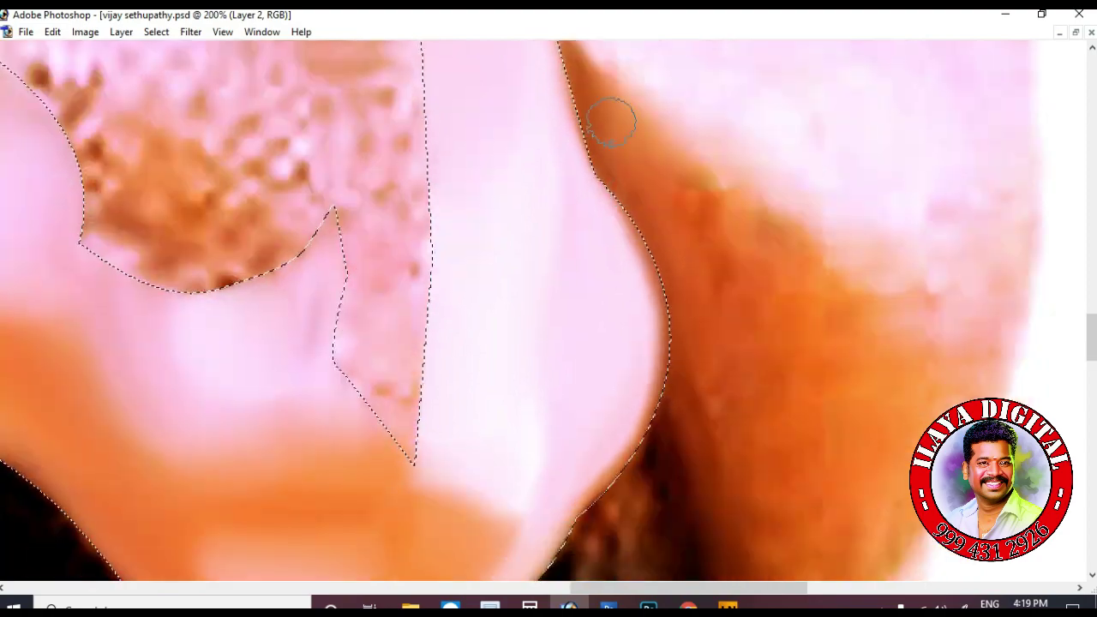
pyautogui.scroll(-1, 703, 257)
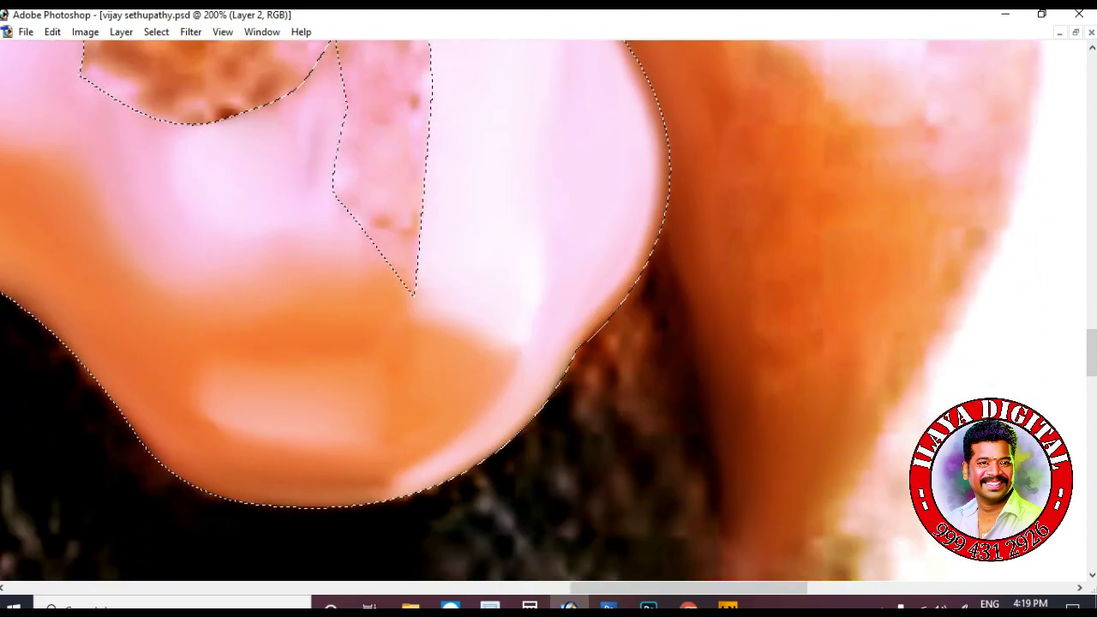
pyautogui.scroll(-1, 694, 256)
# With a smaller brush, blend the skin just beside the nose edge, then zoom out to check
pyautogui.press('[')
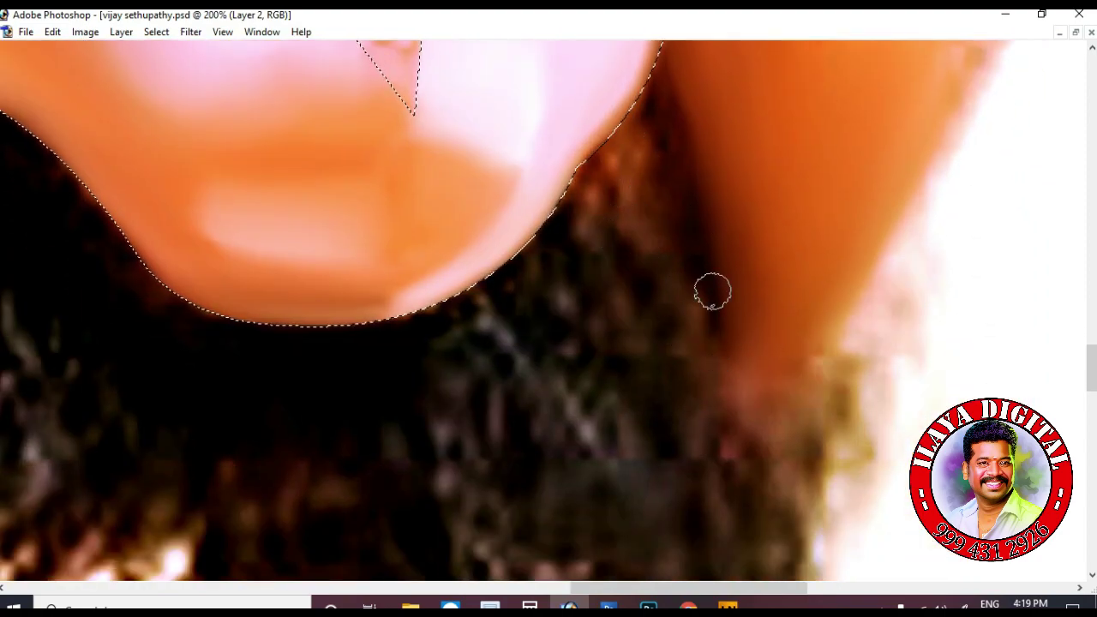
pyautogui.moveTo(710, 289)
pyautogui.mouseDown()
pyautogui.moveTo(676, 152)
pyautogui.moveTo(629, 134)
pyautogui.moveTo(580, 179)
pyautogui.moveTo(649, 152)
pyautogui.moveTo(645, 220)
pyautogui.moveTo(607, 189)
pyautogui.moveTo(631, 111)
pyautogui.mouseUp()
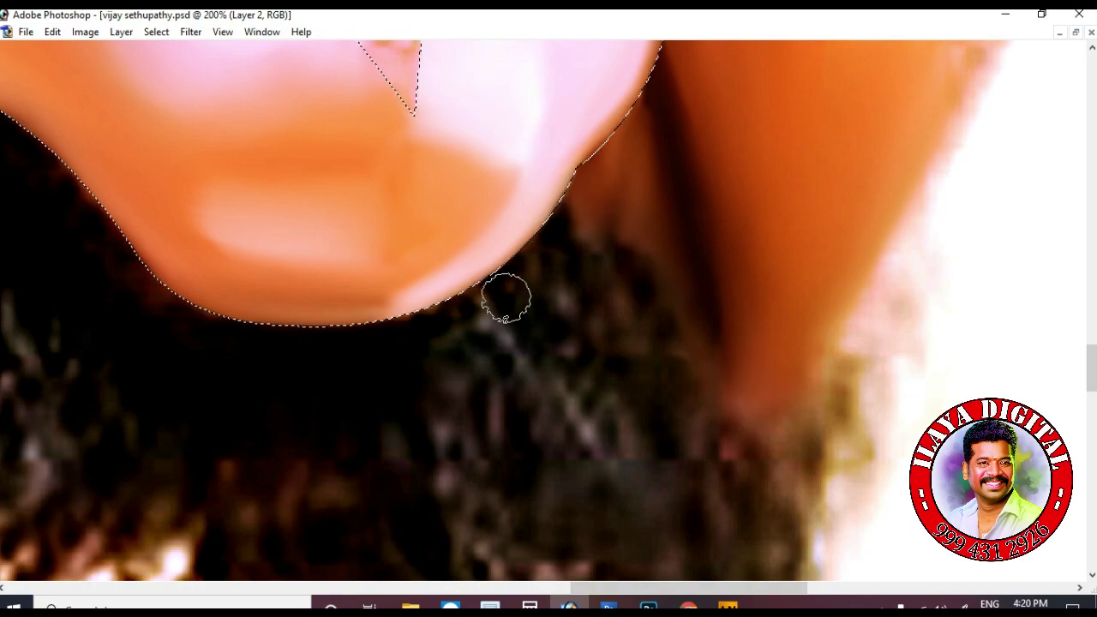
pyautogui.hscroll(-5, 294, 343)
pyautogui.scroll(1, 497, 164)
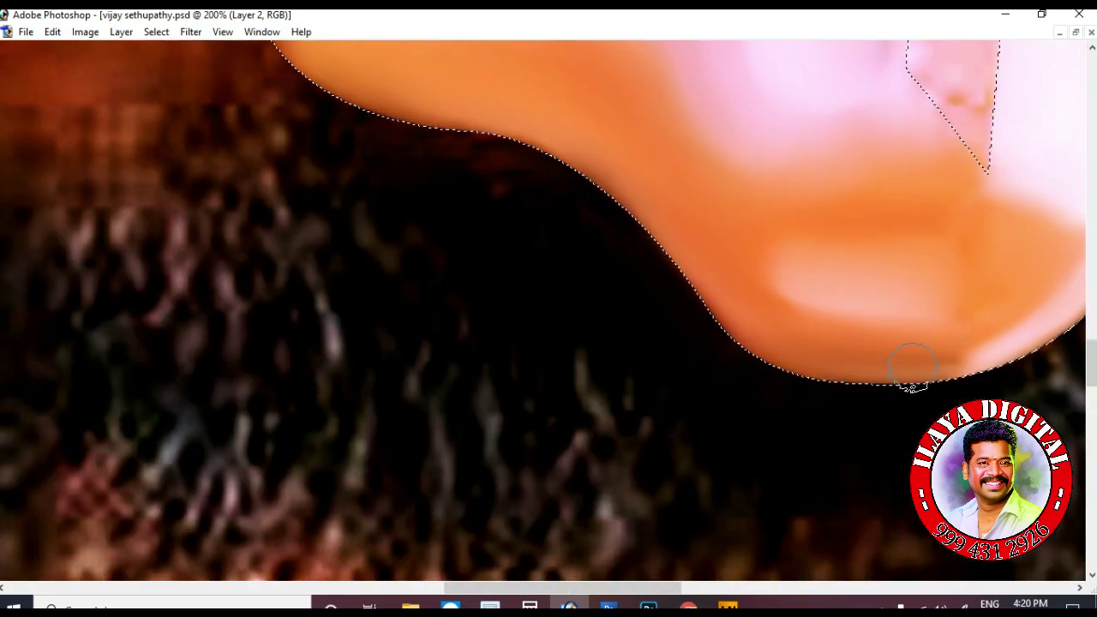
pyautogui.hscroll(-2, 913, 367)
pyautogui.scroll(3, 913, 367)
pyautogui.scroll(1, 552, 350)
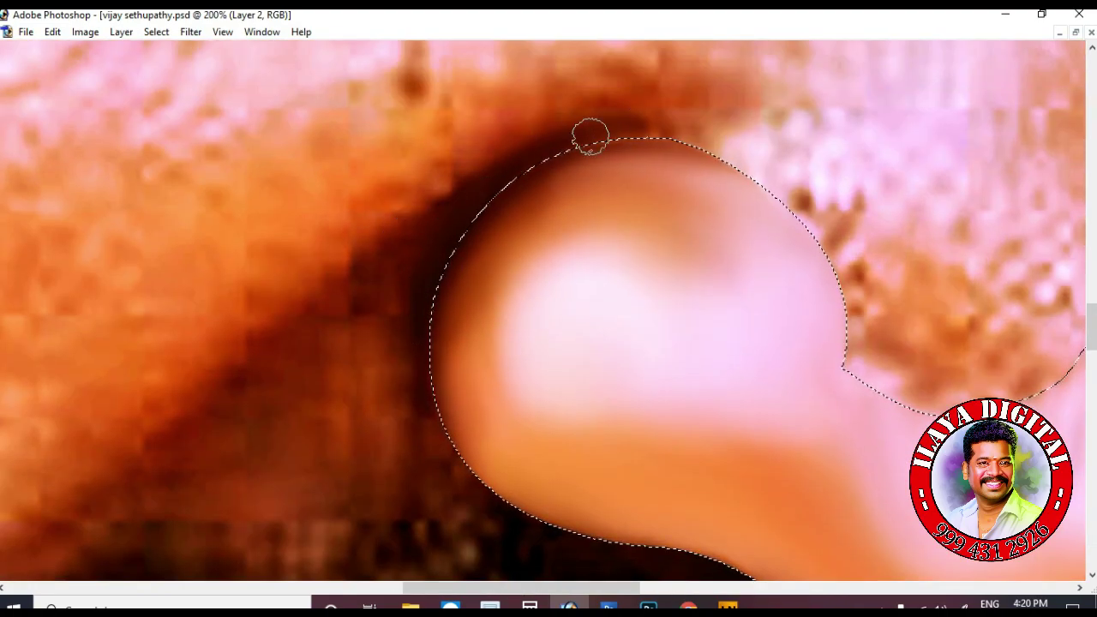
pyautogui.scroll(-3, 734, 308)
pyautogui.scroll(-1, 735, 309)
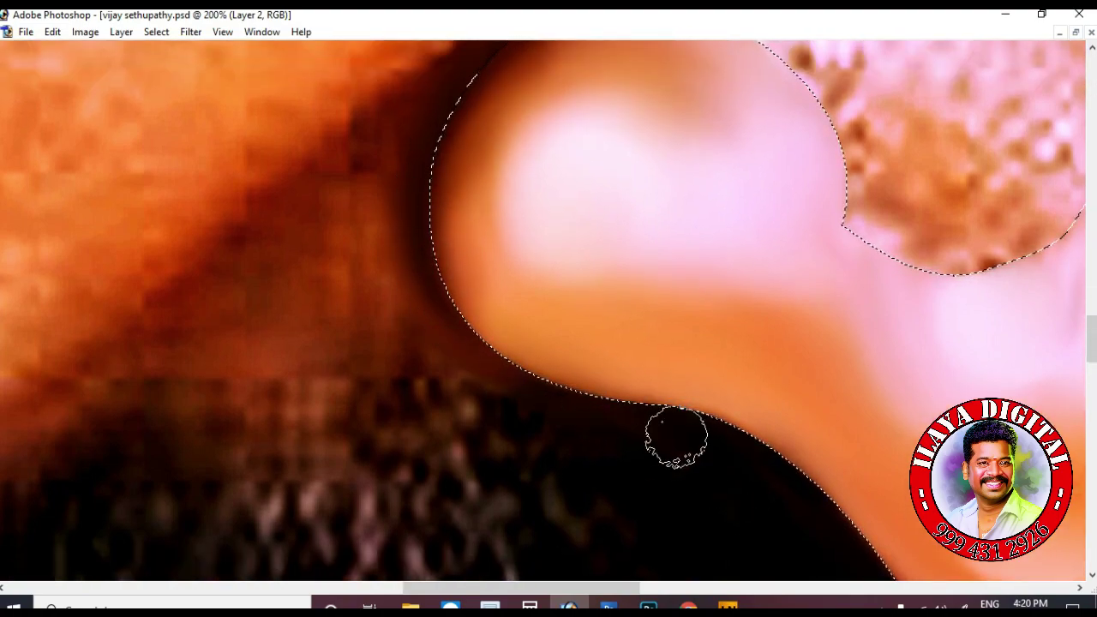
pyautogui.scroll(3, 240, 318)
pyautogui.hscroll(3, 387, 134)
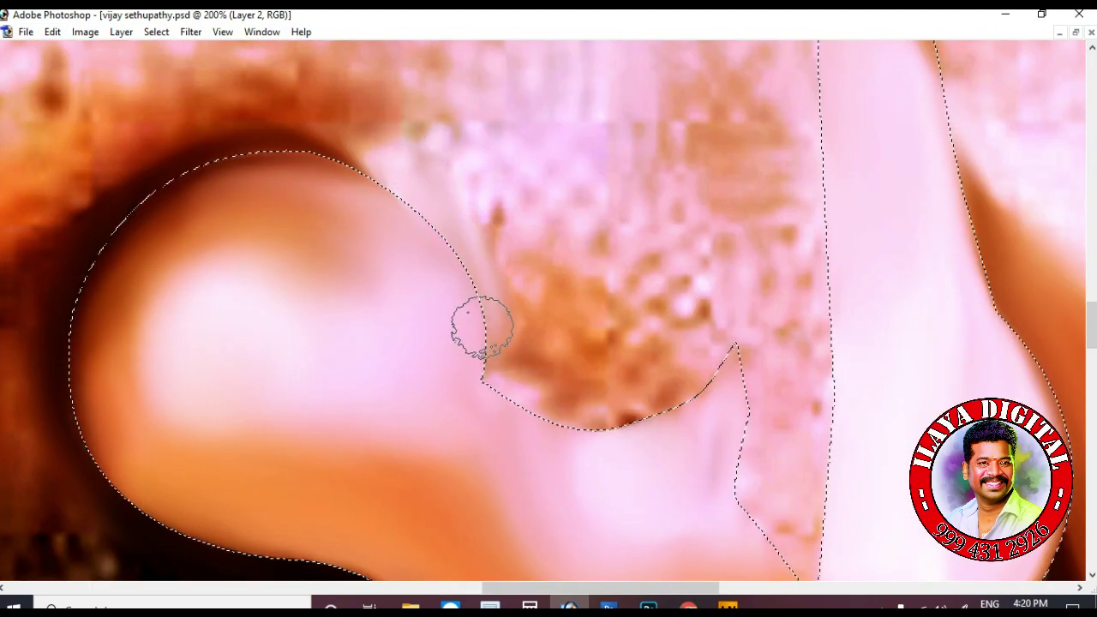
pyautogui.scroll(-1, 774, 309)
pyautogui.scroll(2, 778, 318)
pyautogui.scroll(-2, 779, 336)
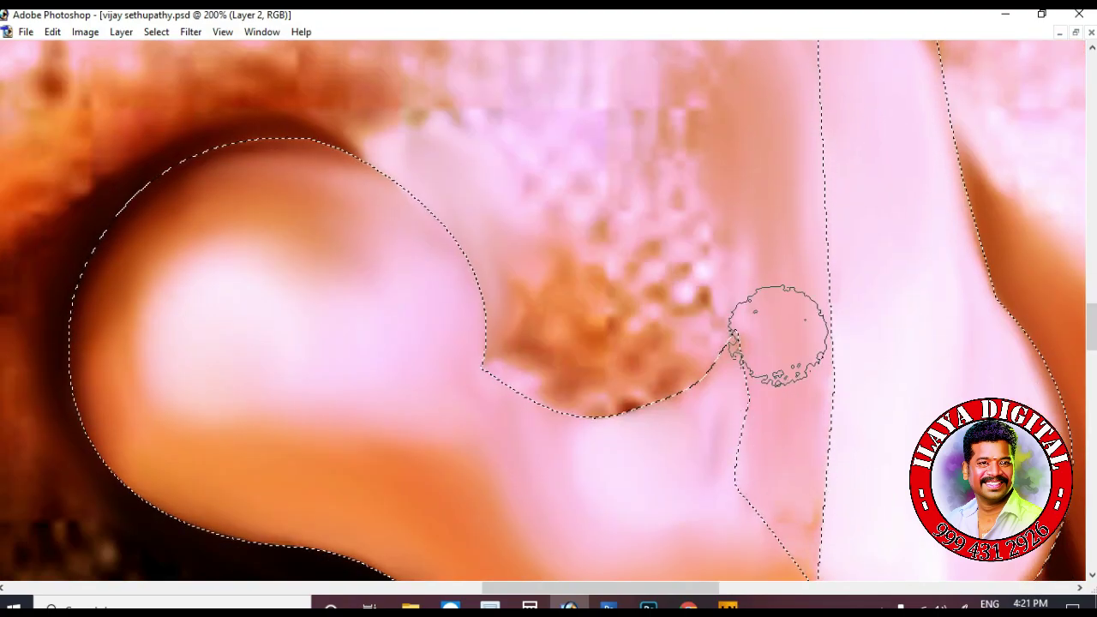
pyautogui.scroll(7, 779, 336)
pyautogui.scroll(2, 763, 154)
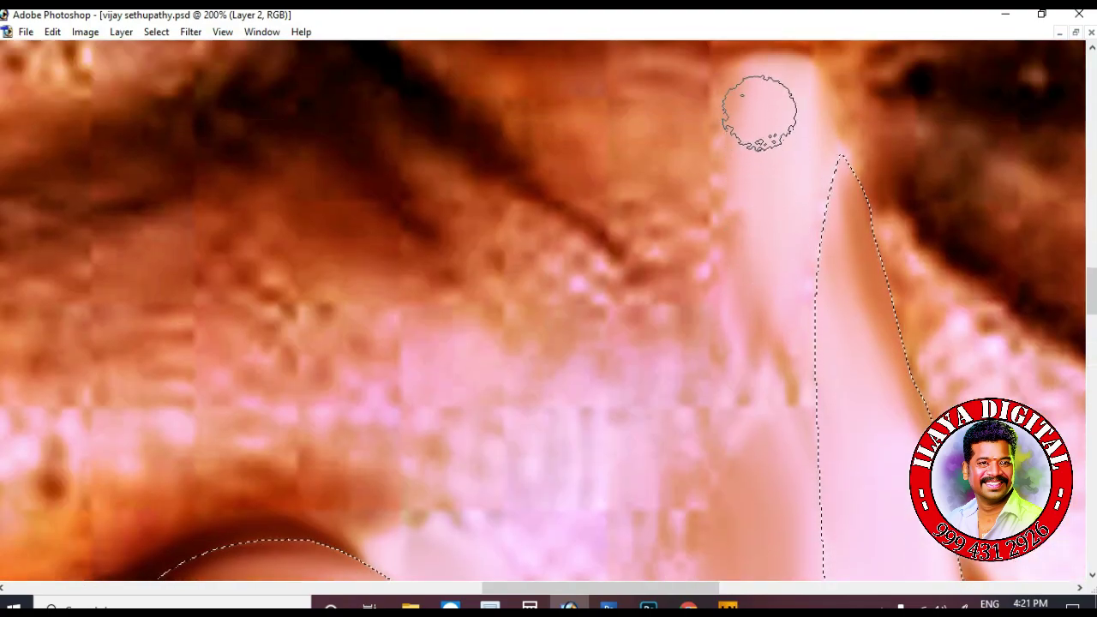
pyautogui.hotkey('ctrl', '-')
pyautogui.hotkey('ctrl', '-')
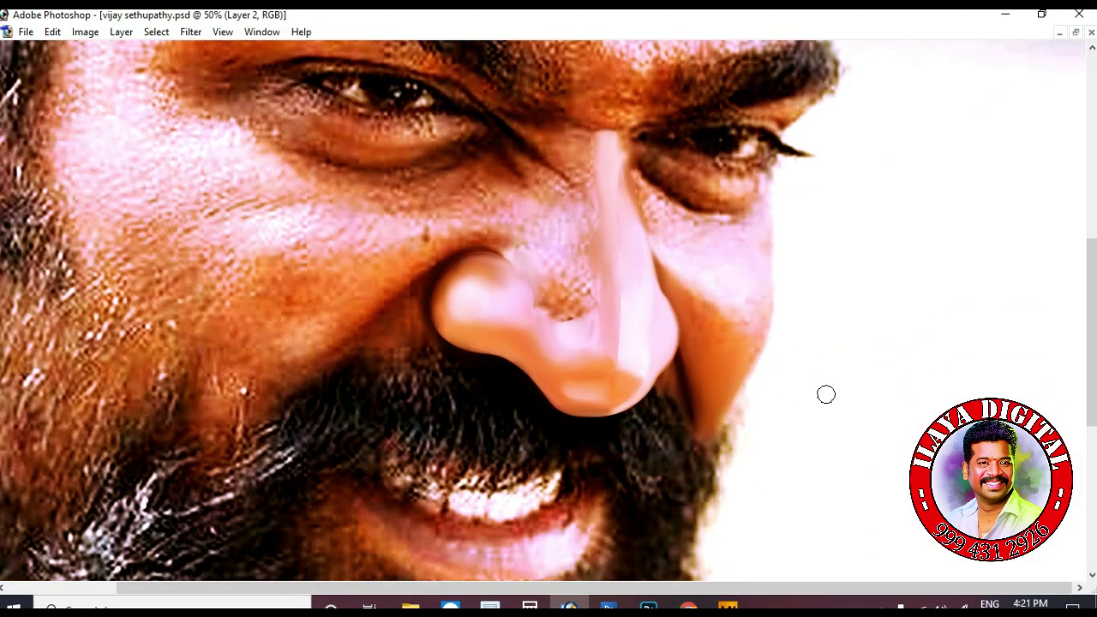
# Bring the panels back, zoom in on the nose and enlarge the Smudge brush slightly
pyautogui.press('Tab')
pyautogui.hotkey('ctrl', '+')
pyautogui.scroll(-2, 586, 320)
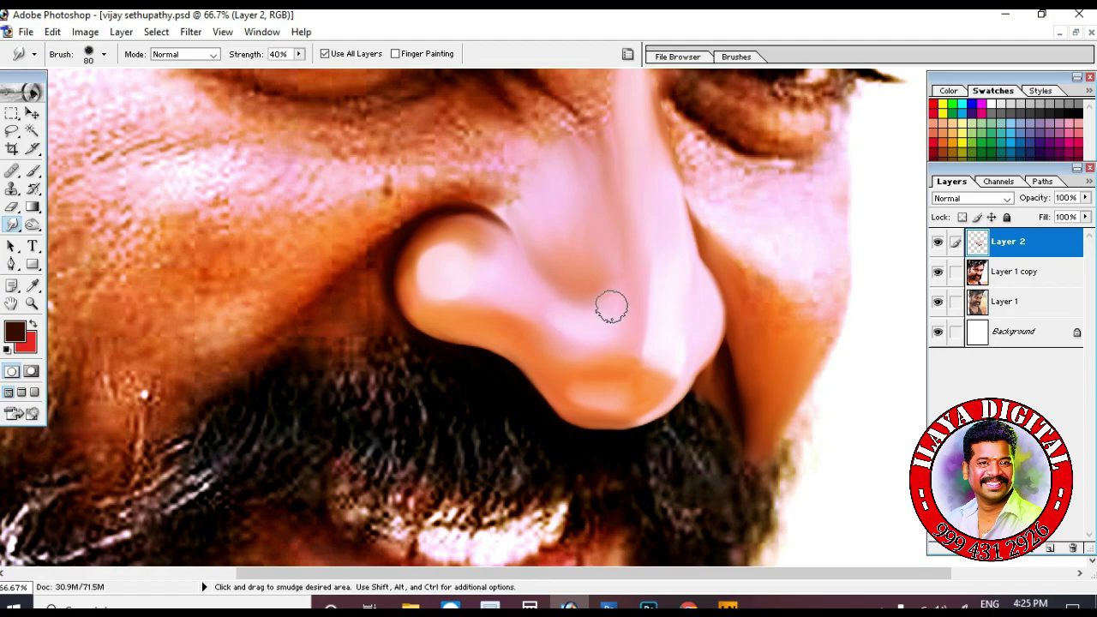
pyautogui.scroll(4, 592, 352)
pyautogui.press(']')
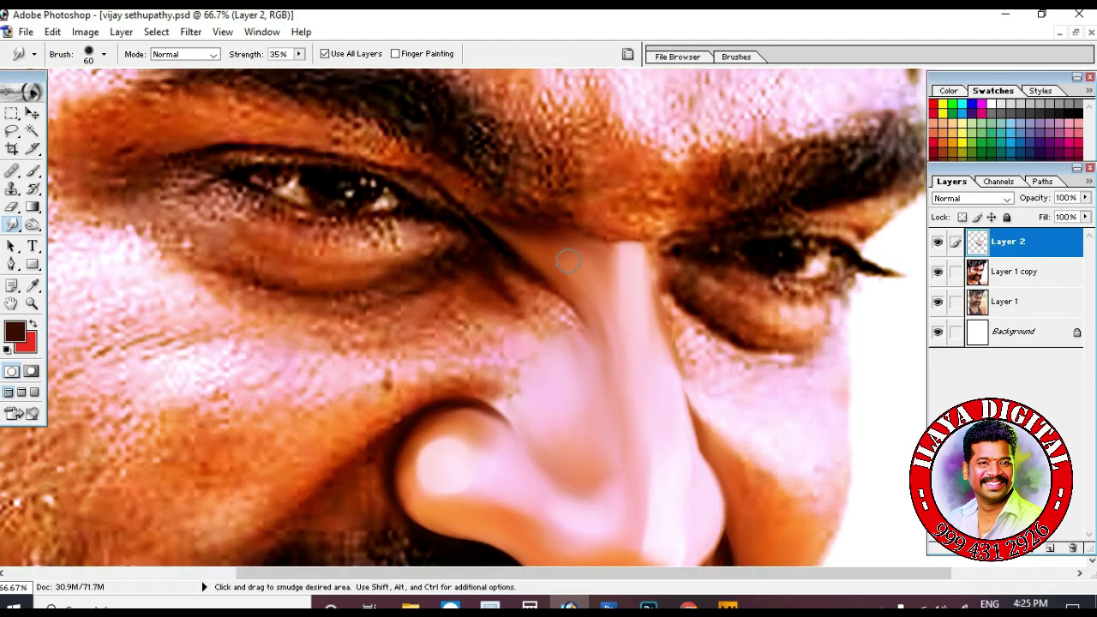
# Zoom into a close-up of the cheek beside the nose and enlarge the brush further
pyautogui.scroll(-2, 685, 319)
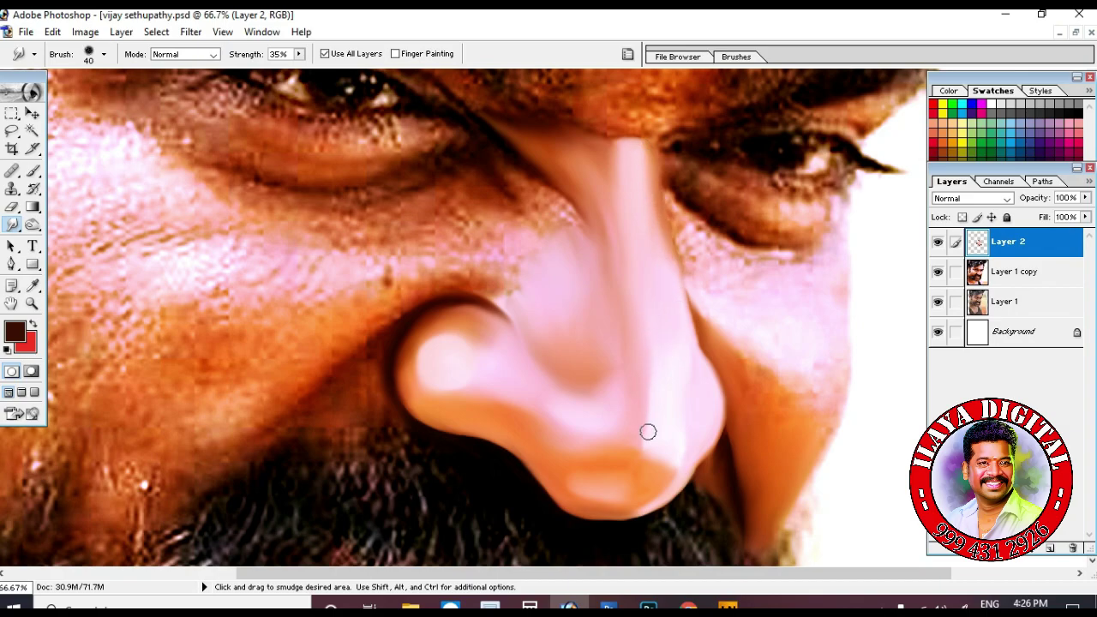
pyautogui.scroll(-2, 620, 482)
pyautogui.scroll(3, 367, 326)
pyautogui.hotkey('ctrl', '+')
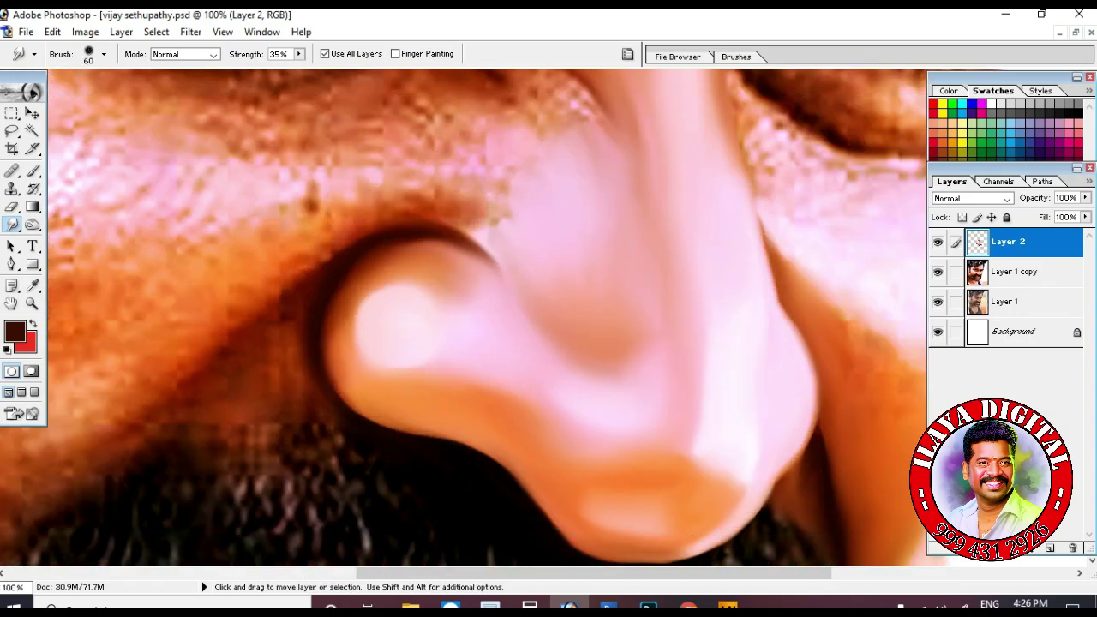
pyautogui.hscroll(-3, 575, 386)
pyautogui.press(']')
pyautogui.scroll(-2, 574, 386)
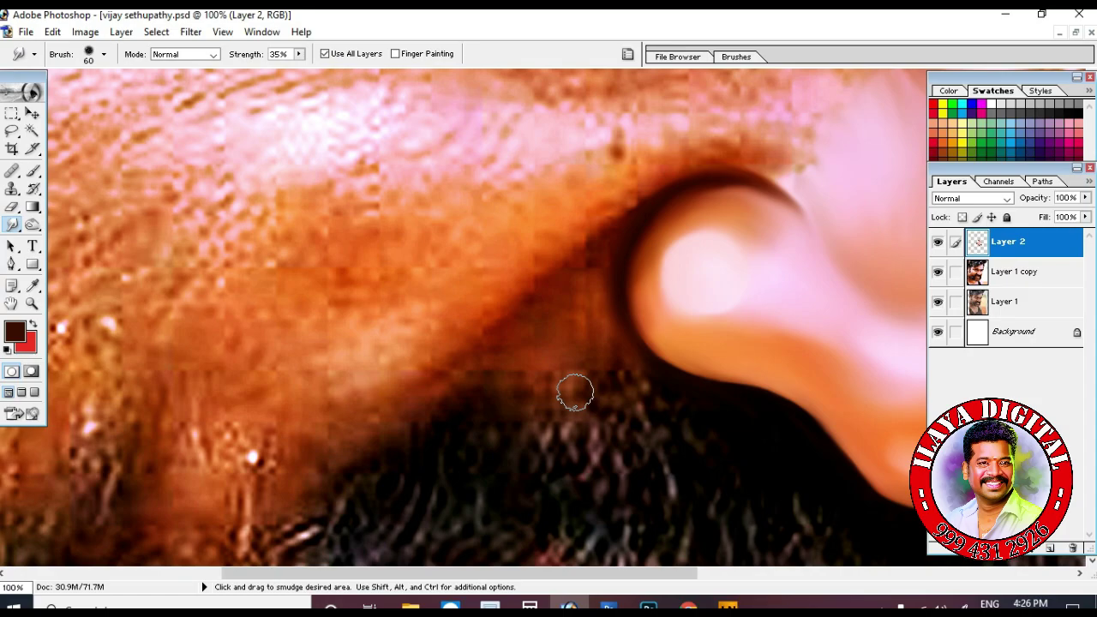
pyautogui.hotkey('ctrl', '-')
pyautogui.hotkey('ctrl', '+')
pyautogui.press(']')
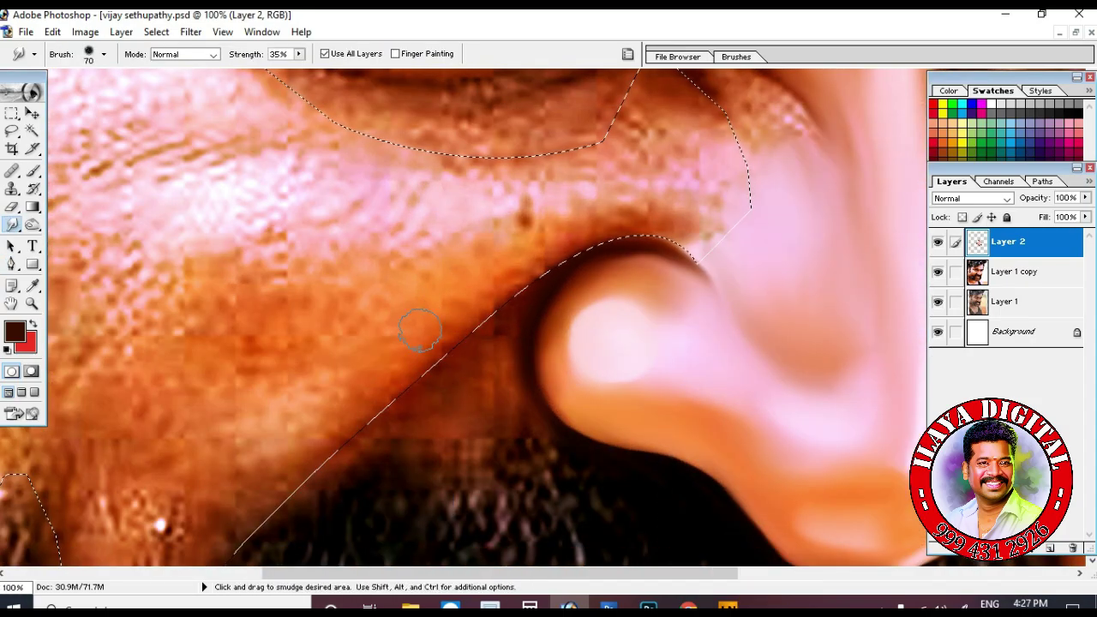
# Smudge the cheek beside the nose and along the beard edge with a larger brush at 40% strength
pyautogui.scroll(-2, 419, 330)
pyautogui.moveTo(291, 351); pyautogui.dragTo(325, 330)
pyautogui.hotkey('ctrl', '-')
pyautogui.press(']')
pyautogui.press(']')
pyautogui.press(']')
pyautogui.press('4')
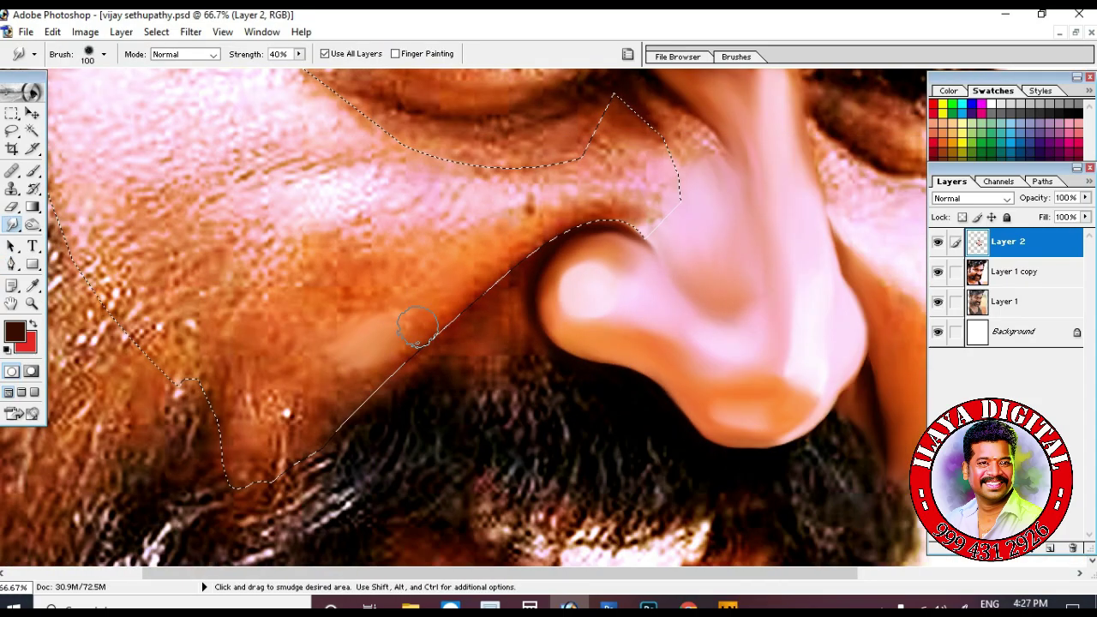
pyautogui.moveTo(403, 331)
pyautogui.mouseDown()
pyautogui.moveTo(503, 265)
pyautogui.moveTo(380, 372)
pyautogui.mouseUp()
# Drop the strength to 35% and smooth the cheek skin near the jaw edge
pyautogui.press(']')
pyautogui.press(']')
pyautogui.press(']')
pyautogui.press('3')
pyautogui.press('5')
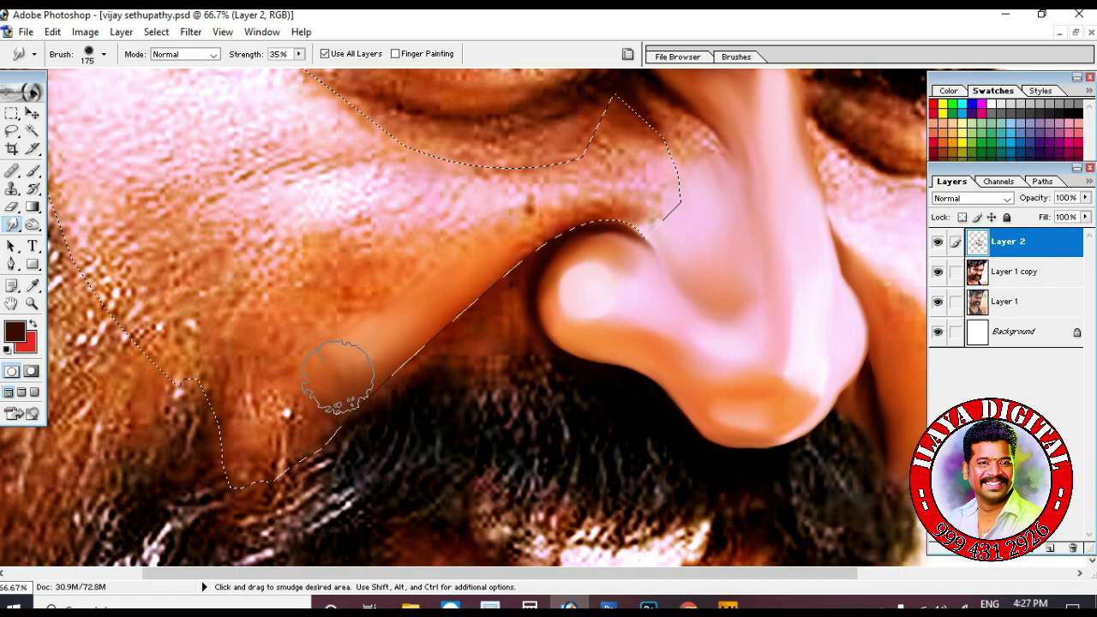
pyautogui.press('[')
pyautogui.press('[')
pyautogui.press('[')
pyautogui.scroll(2, 327, 379)
pyautogui.moveTo(277, 422); pyautogui.dragTo(359, 427)
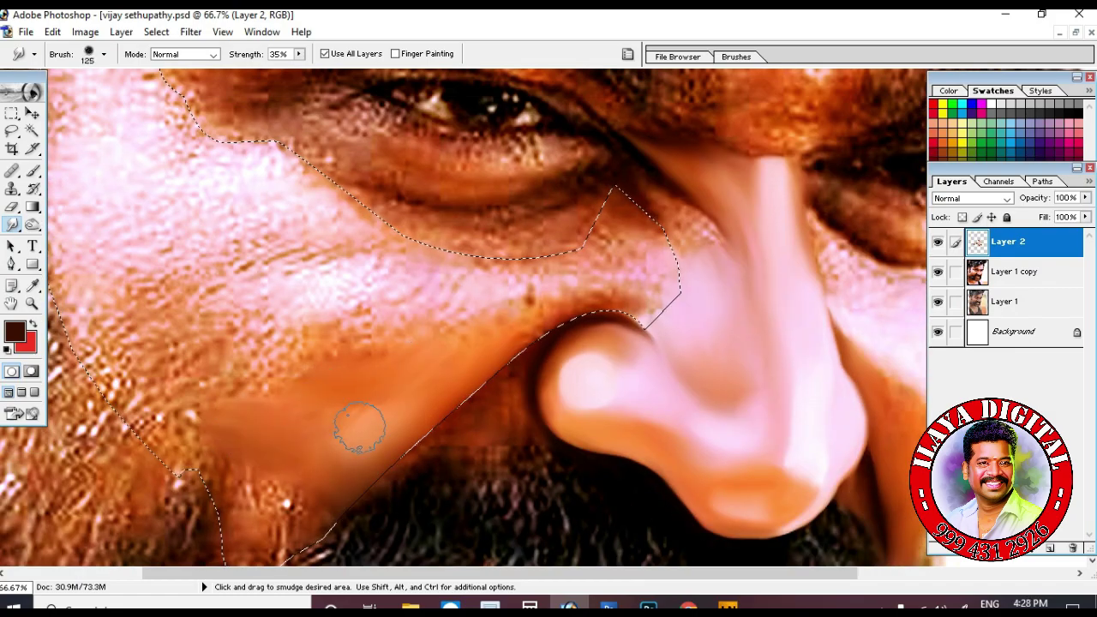
pyautogui.moveTo(207, 359)
pyautogui.mouseDown()
pyautogui.moveTo(171, 420)
pyautogui.moveTo(111, 403)
pyautogui.mouseUp()
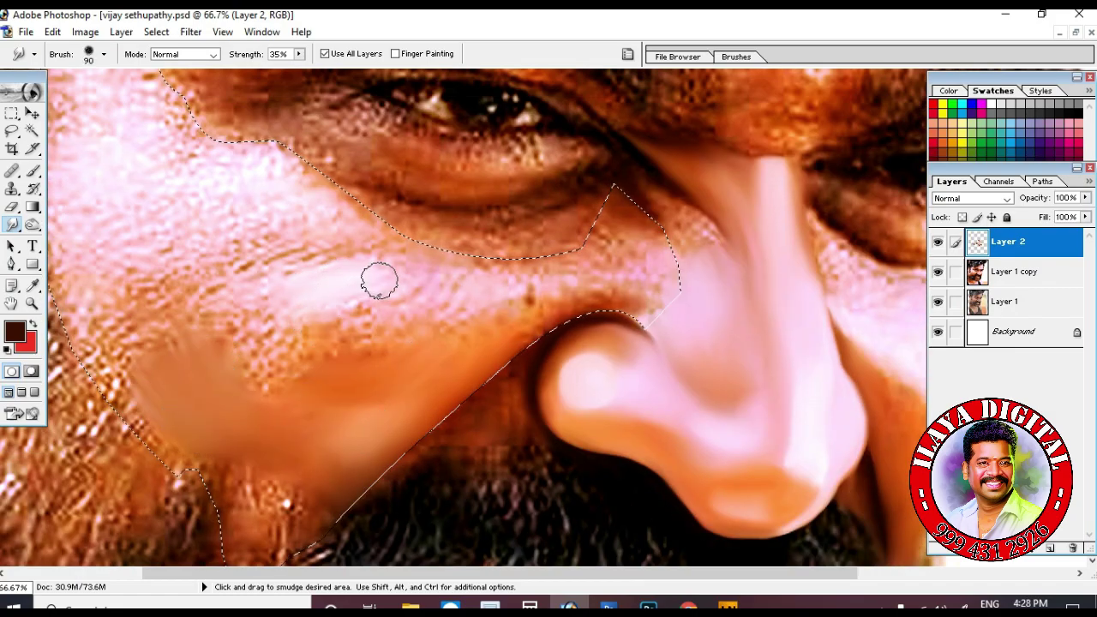
# Blend the pink under-eye streak toward the nose and smooth skin beside and below the nose
pyautogui.moveTo(474, 283); pyautogui.dragTo(661, 278)
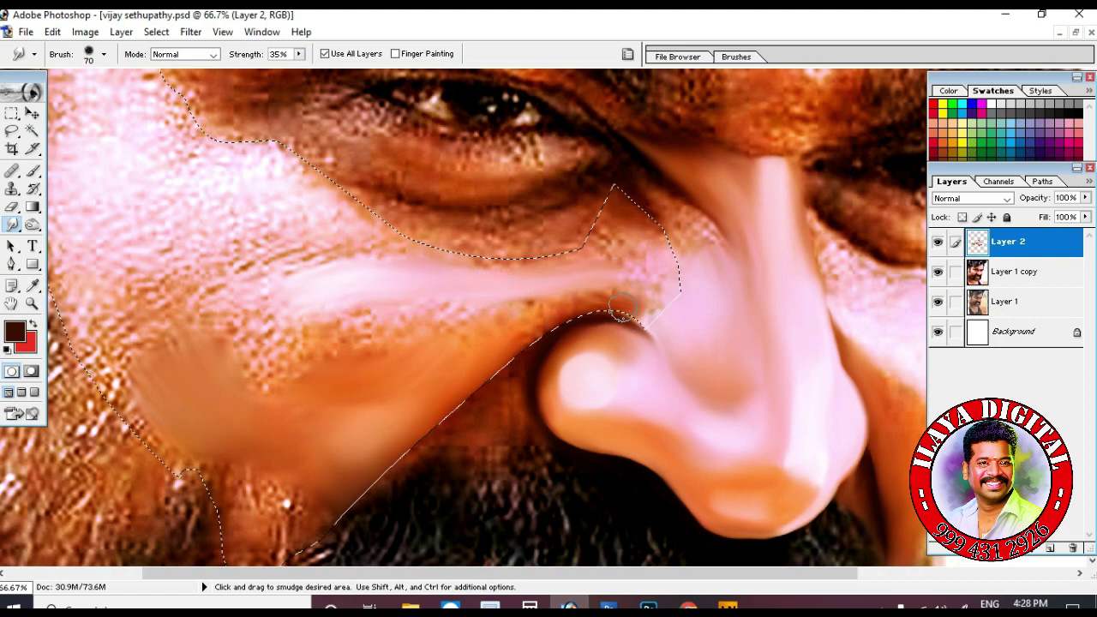
pyautogui.press('[')
pyautogui.press('[')
pyautogui.scroll(-2, 532, 332)
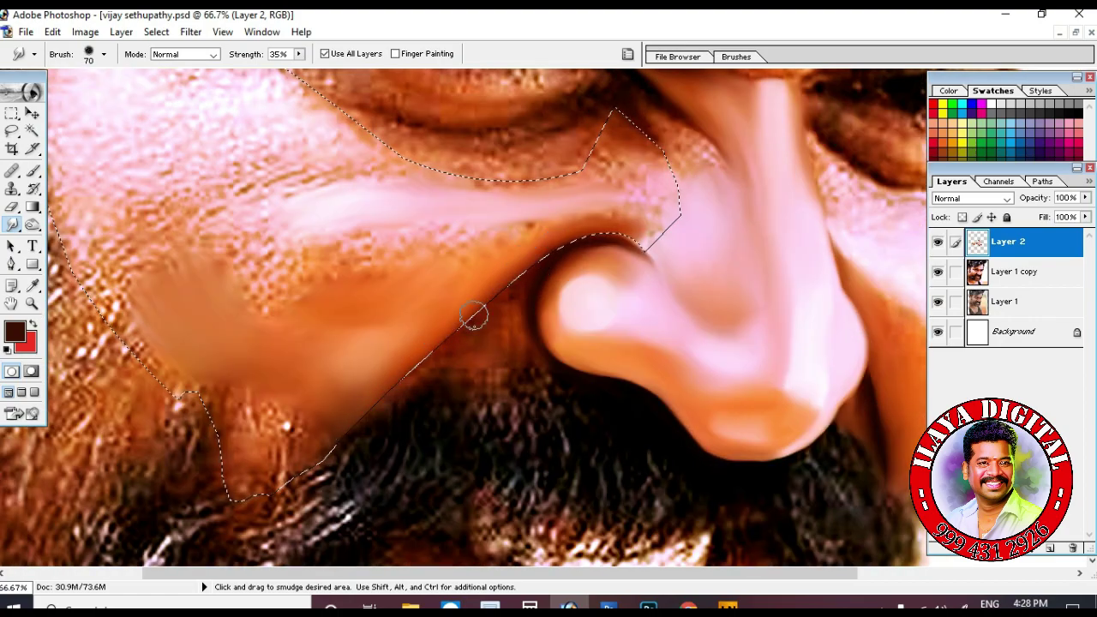
pyautogui.moveTo(369, 368); pyautogui.dragTo(494, 252)
pyautogui.scroll(1, 494, 252)
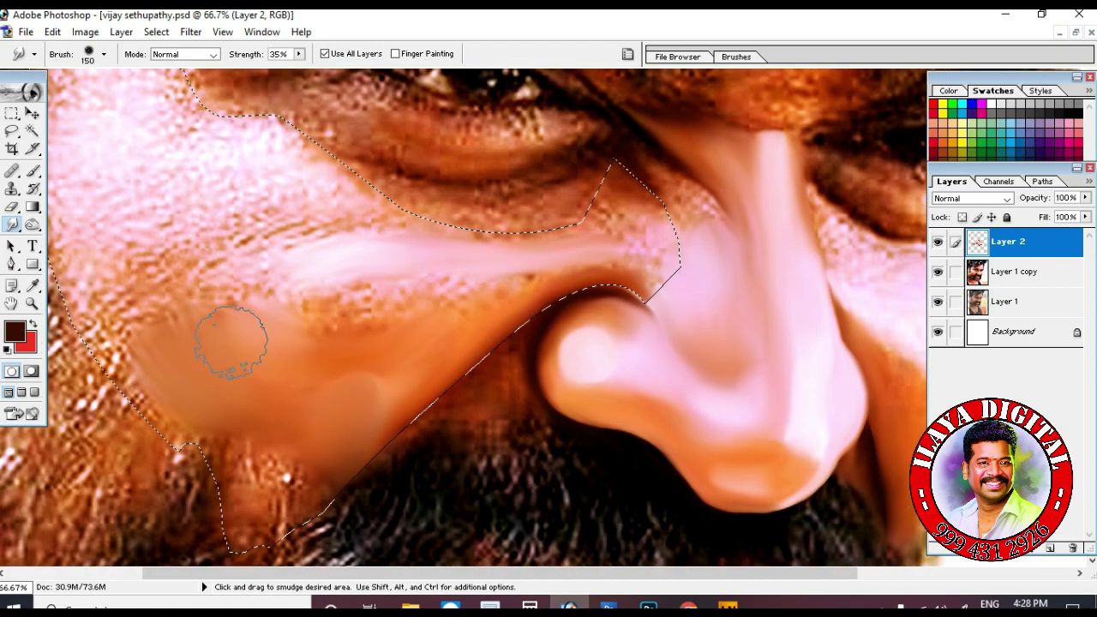
pyautogui.press(']')
pyautogui.press(']')
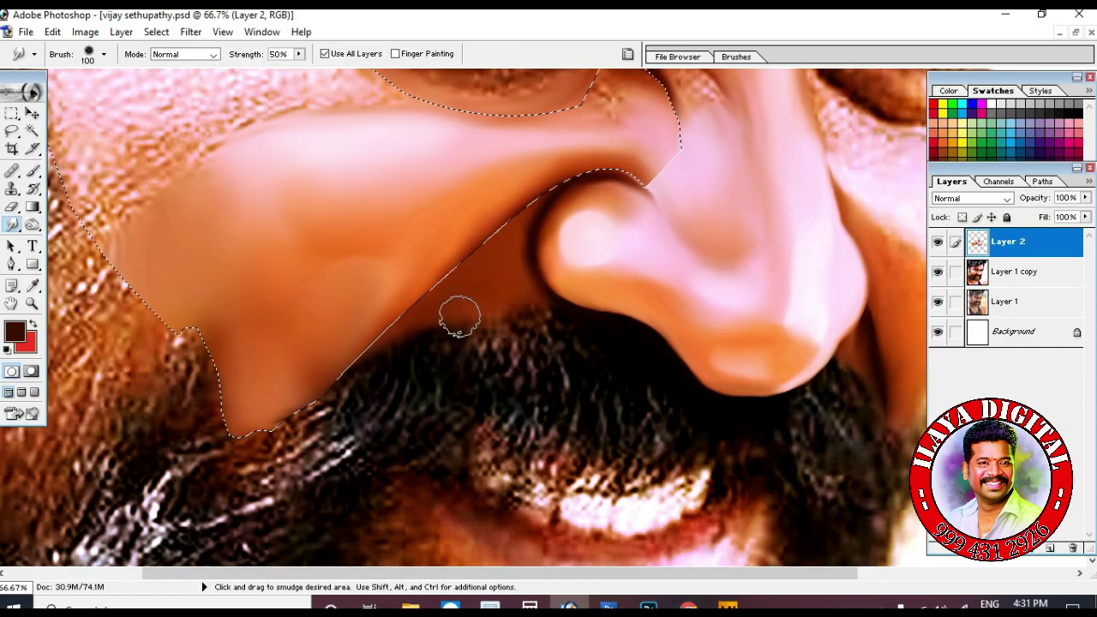
pyautogui.moveTo(426, 294); pyautogui.dragTo(471, 269)
pyautogui.press('4')
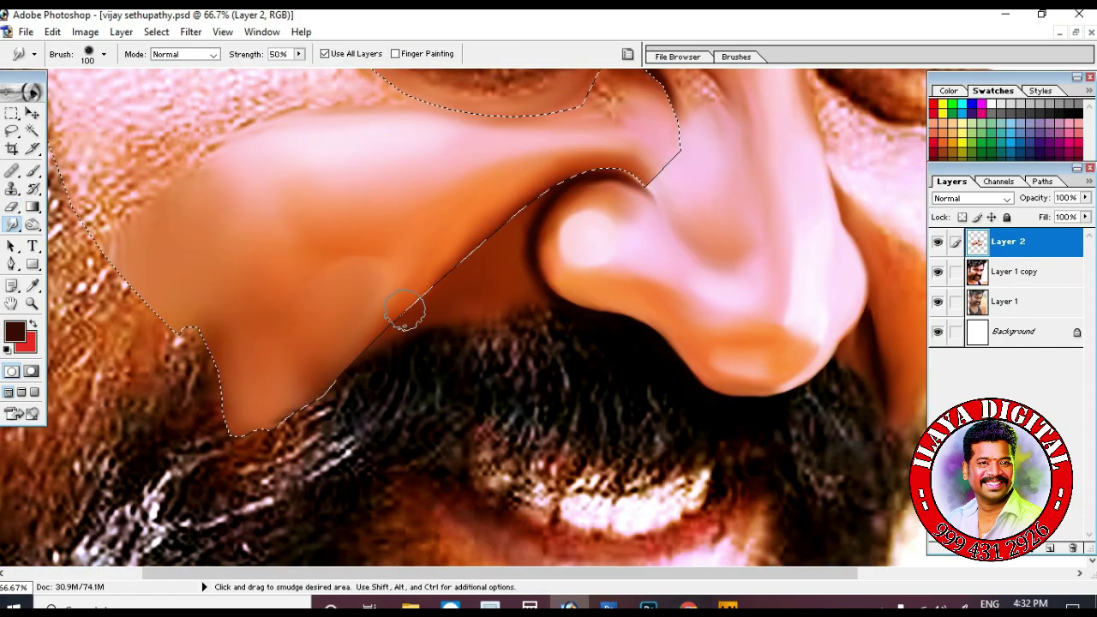
pyautogui.press(']')
pyautogui.moveTo(504, 204); pyautogui.dragTo(498, 273)
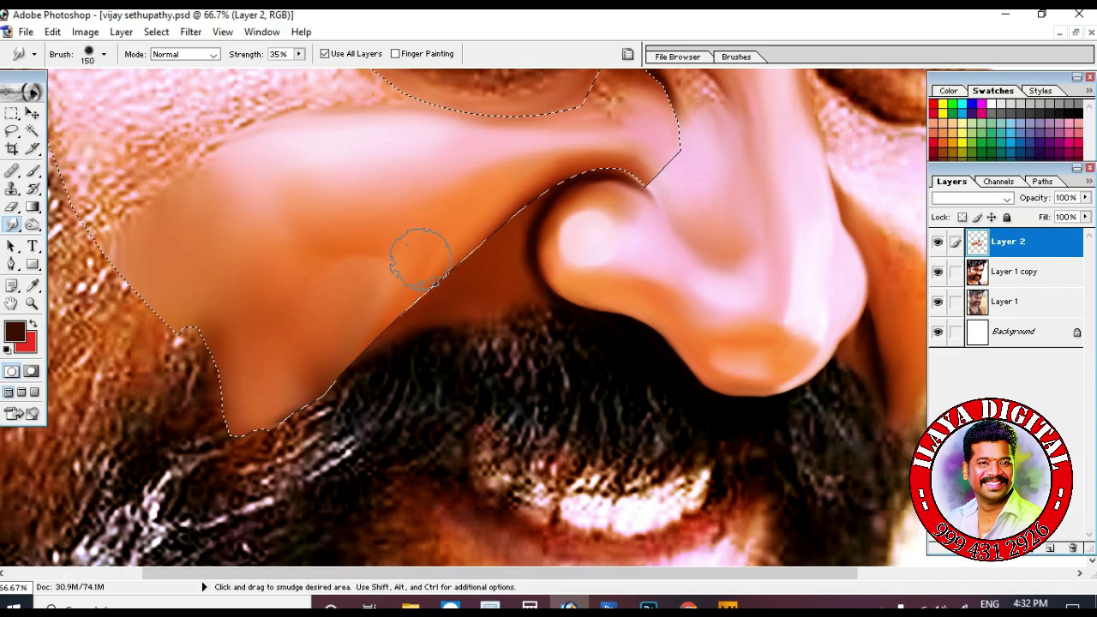
pyautogui.press('[')
# Smooth the textured skin under the eye with a broader brush
pyautogui.scroll(2, 502, 248)
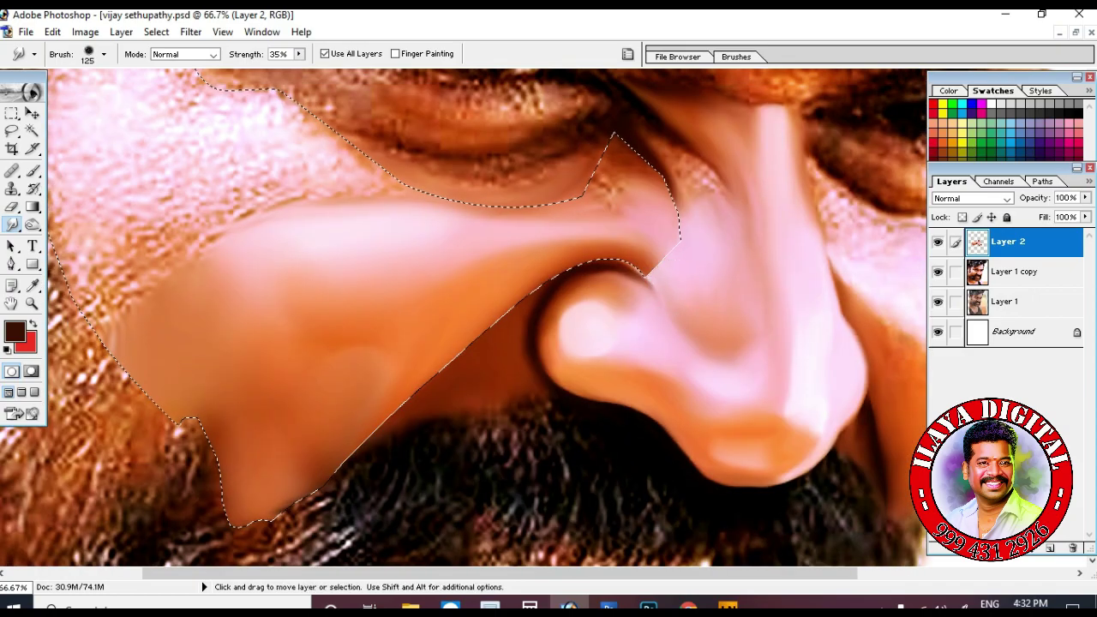
pyautogui.scroll(2, 262, 219)
pyautogui.hscroll(-4, 263, 218)
pyautogui.press('[')
pyautogui.press('[')
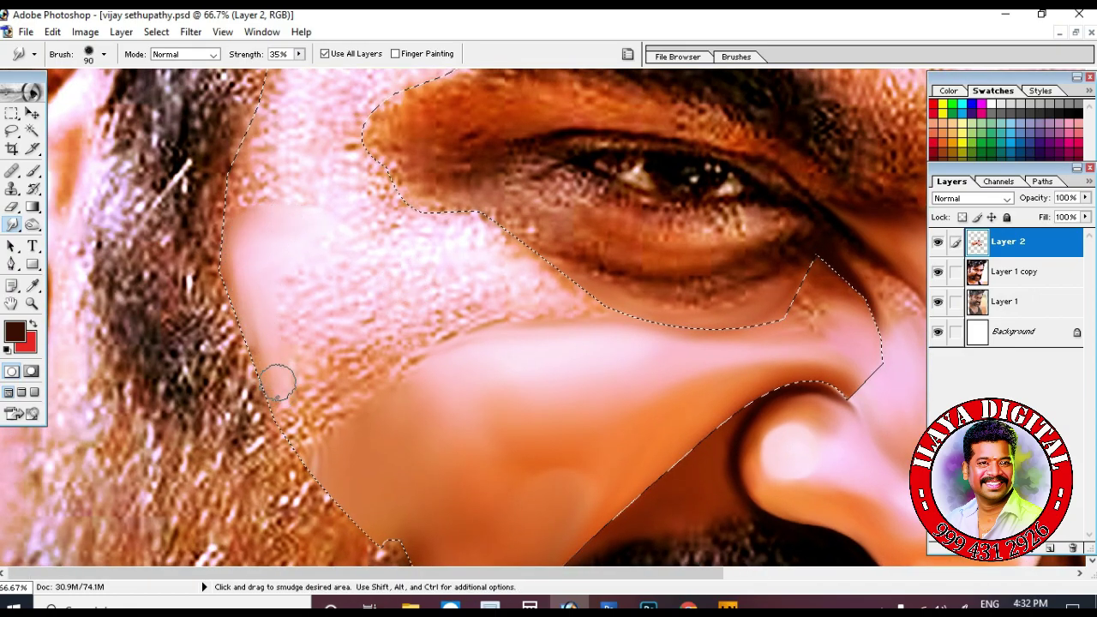
pyautogui.scroll(2, 274, 146)
pyautogui.press(']')
pyautogui.press(']')
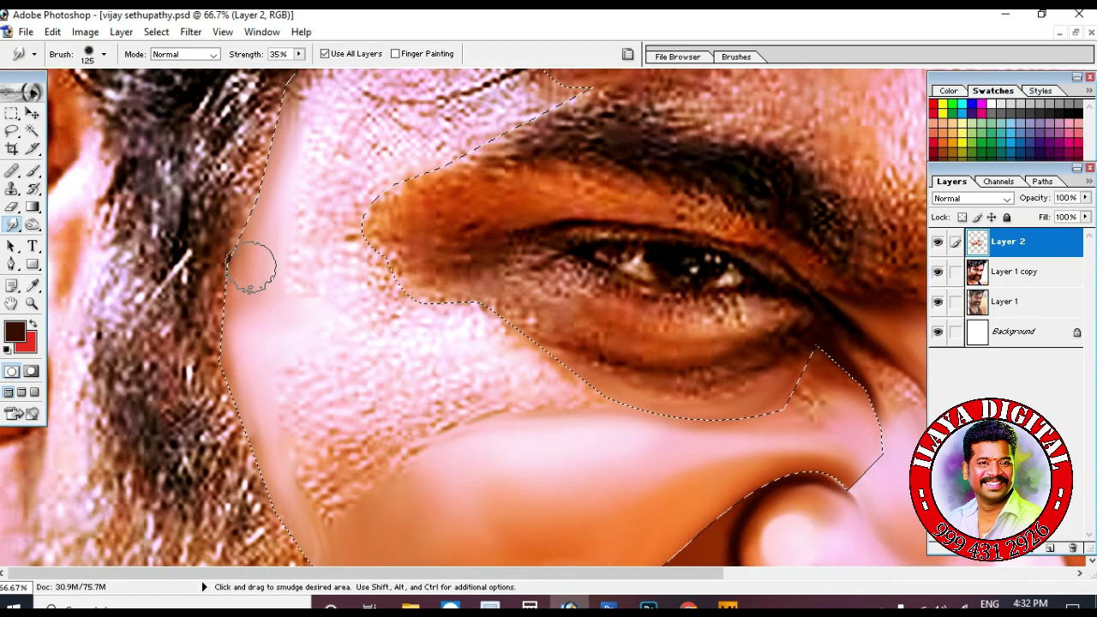
pyautogui.scroll(2, 343, 154)
pyautogui.moveTo(331, 146)
pyautogui.mouseDown()
pyautogui.moveTo(445, 94)
pyautogui.moveTo(384, 92)
pyautogui.mouseUp()
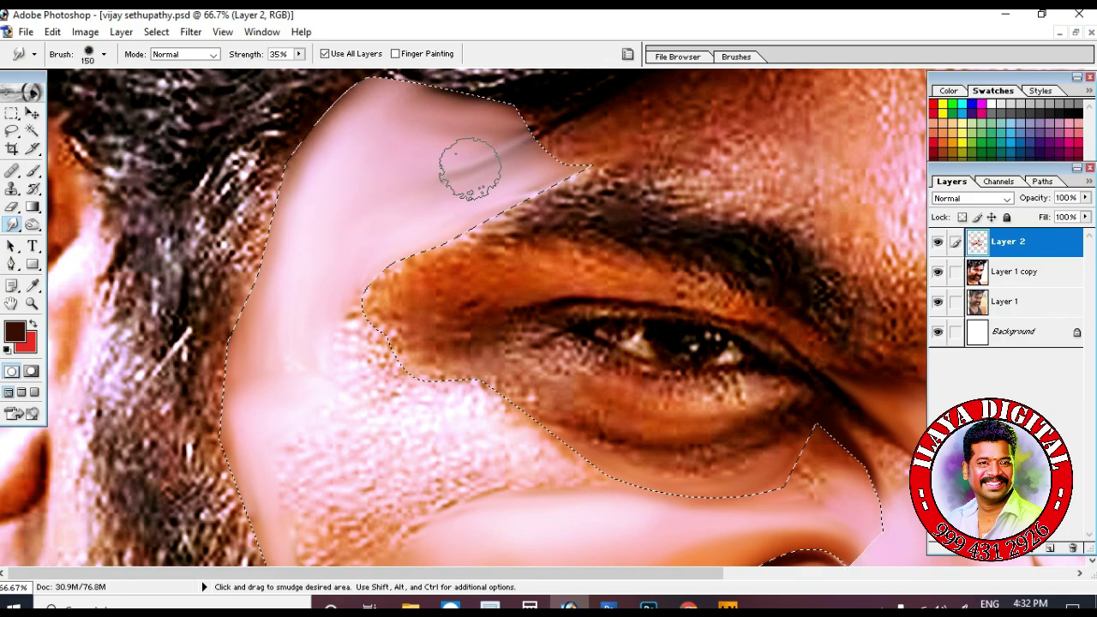
pyautogui.press(']')
pyautogui.scroll(-2, 470, 162)
pyautogui.scroll(-4, 395, 195)
pyautogui.scroll(3, 294, 118)
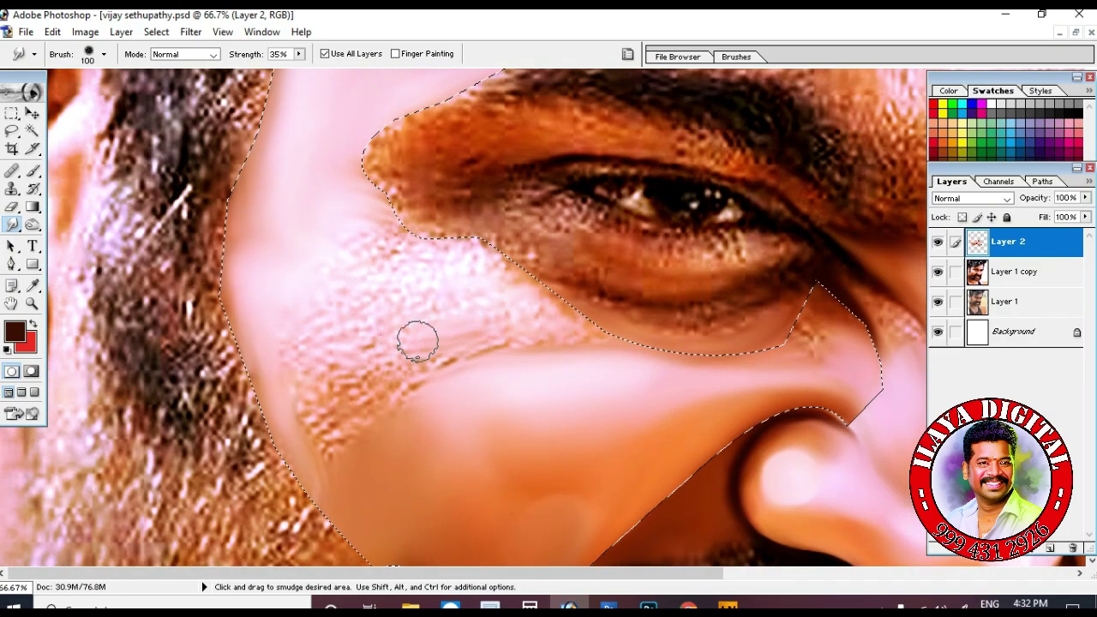
pyautogui.moveTo(417, 342)
pyautogui.mouseDown()
pyautogui.moveTo(549, 304)
pyautogui.moveTo(597, 360)
pyautogui.moveTo(786, 374)
pyautogui.mouseUp()
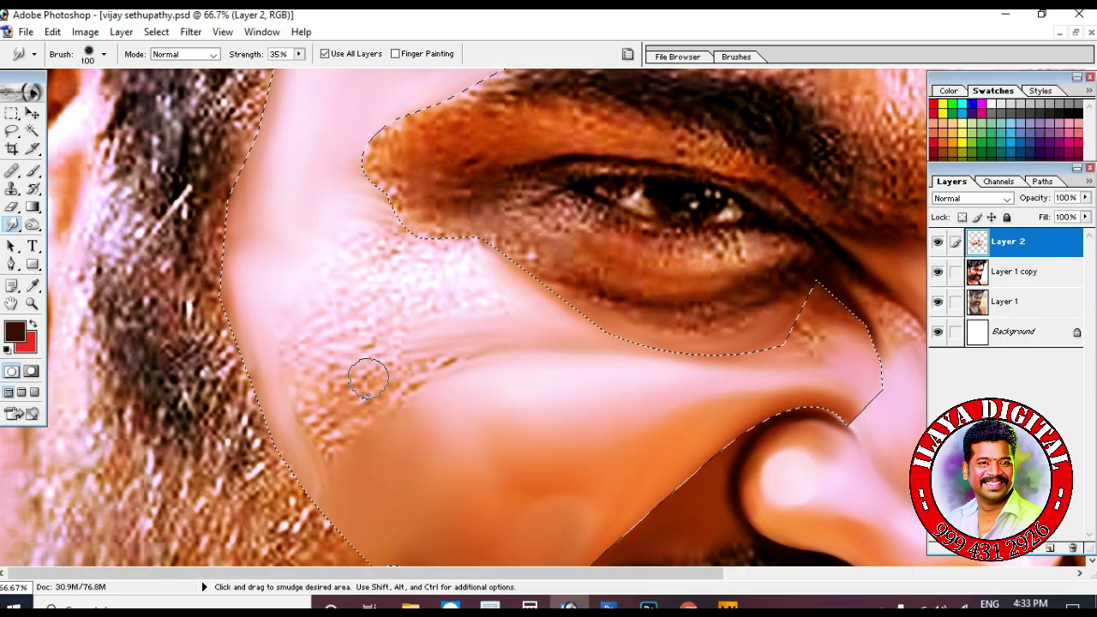
# Smooth the rough, ridged cheek texture below the eye
pyautogui.moveTo(369, 377); pyautogui.dragTo(314, 426)
pyautogui.press(']')
pyautogui.press(']')
pyautogui.press('[')
pyautogui.press('[')
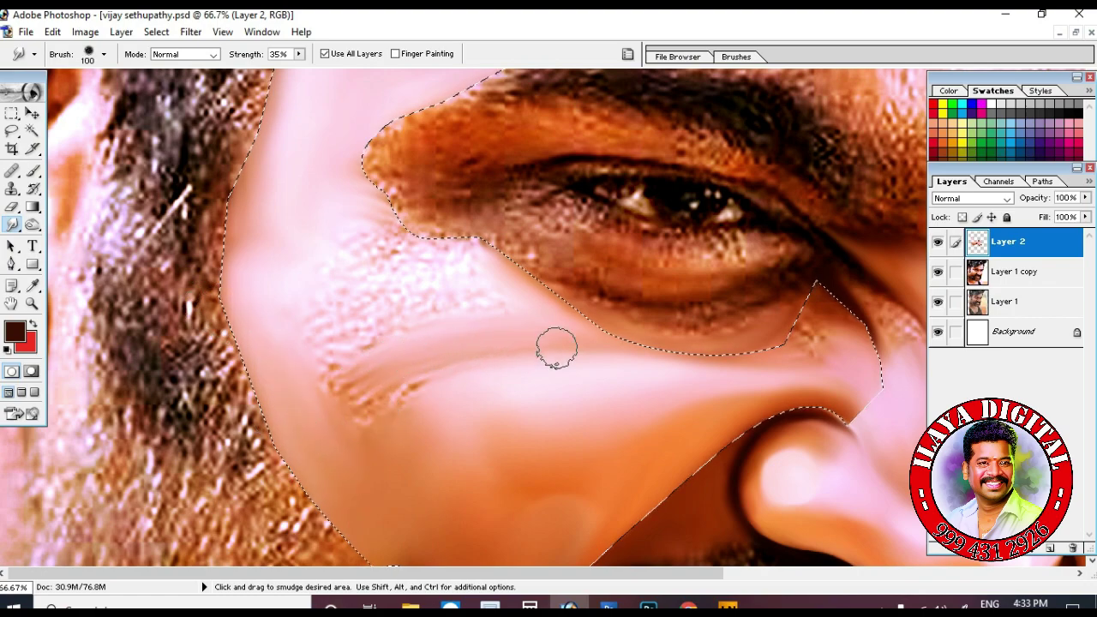
pyautogui.moveTo(557, 348)
pyautogui.mouseDown()
pyautogui.moveTo(429, 306)
pyautogui.moveTo(392, 241)
pyautogui.mouseUp()
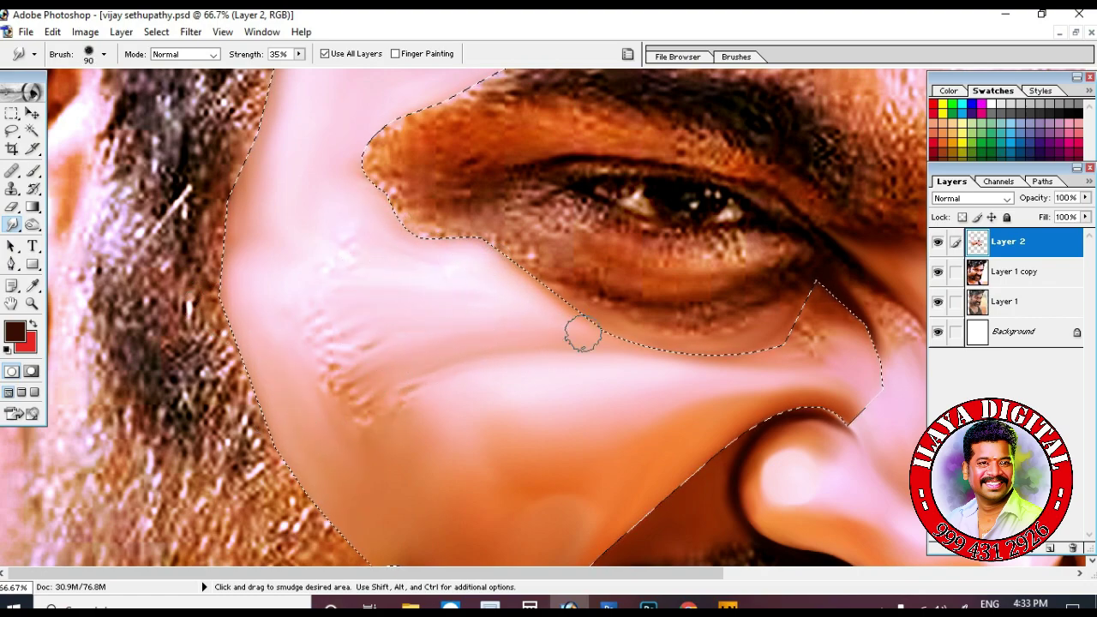
pyautogui.press(']')
pyautogui.press(']')
pyautogui.moveTo(327, 213); pyautogui.dragTo(361, 394)
# Smooth the skin near the eyebrow and the inner corner of the upper eyelid
pyautogui.press(']')
pyautogui.press(']')
pyautogui.press(']')
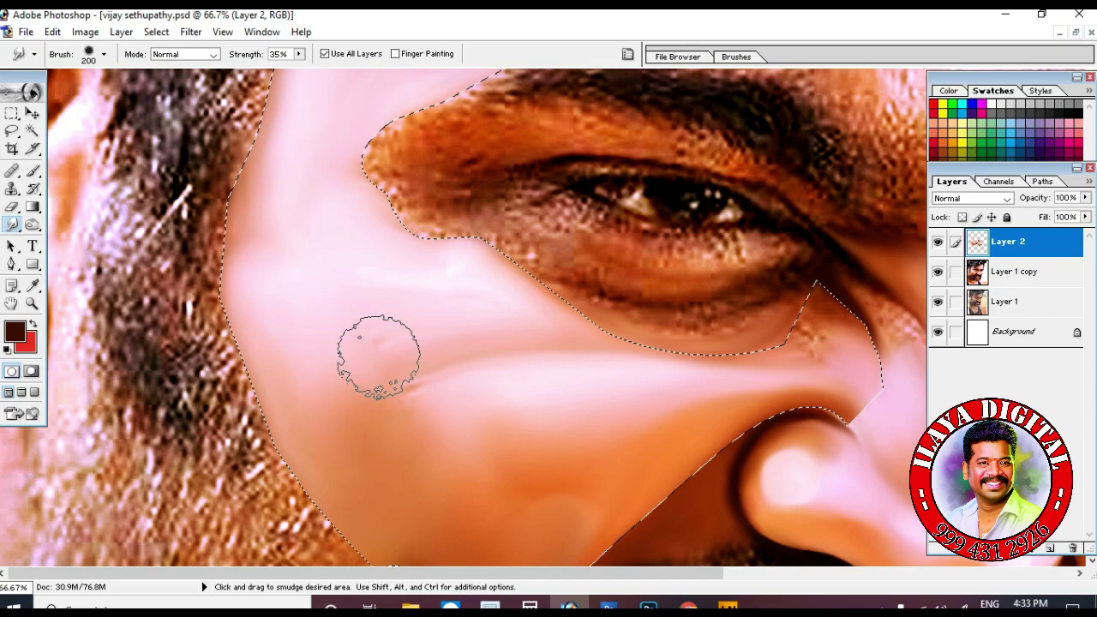
pyautogui.scroll(-2, 392, 314)
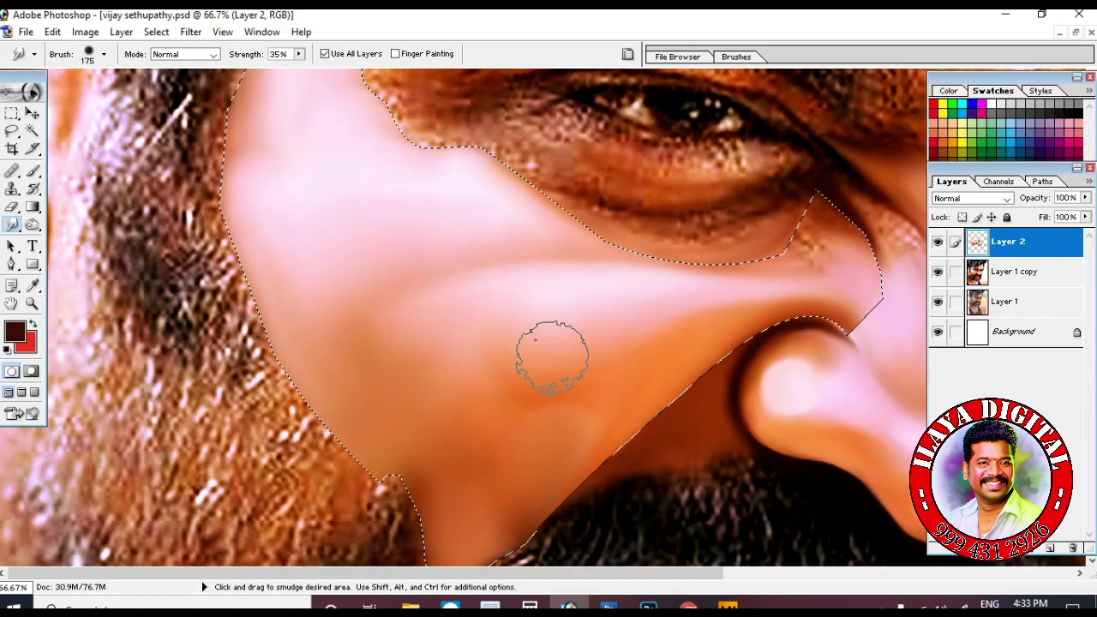
pyautogui.press(']')
pyautogui.scroll(1, 319, 291)
pyautogui.press('[')
pyautogui.press('[')
pyautogui.press('[')
pyautogui.scroll(1, 319, 292)
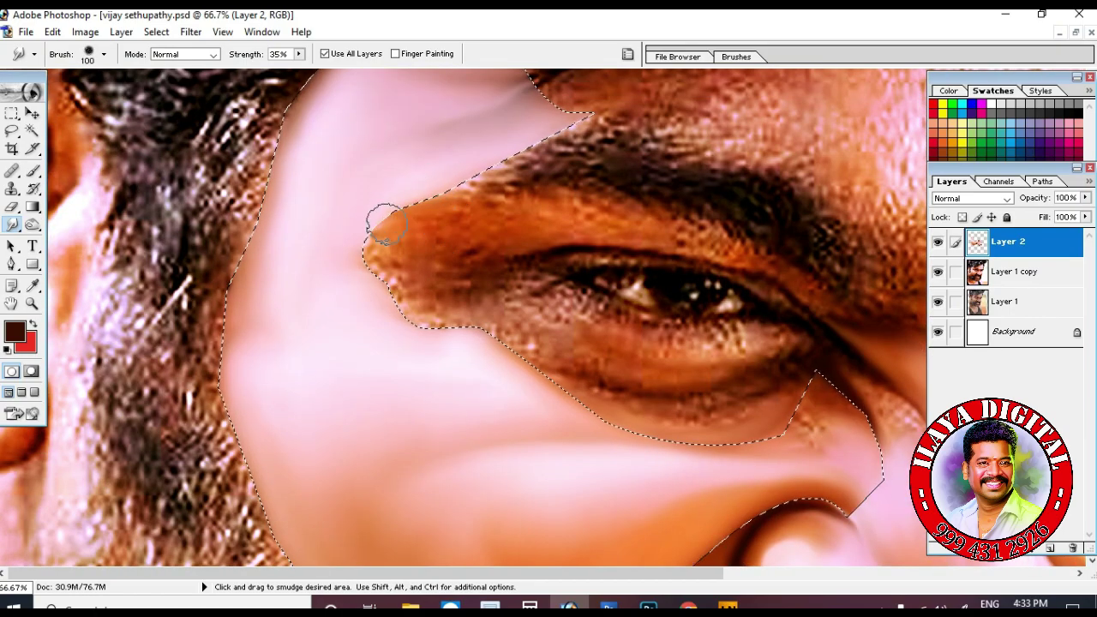
pyautogui.moveTo(735, 230); pyautogui.dragTo(700, 240)
pyautogui.press('[')
pyautogui.press('[')
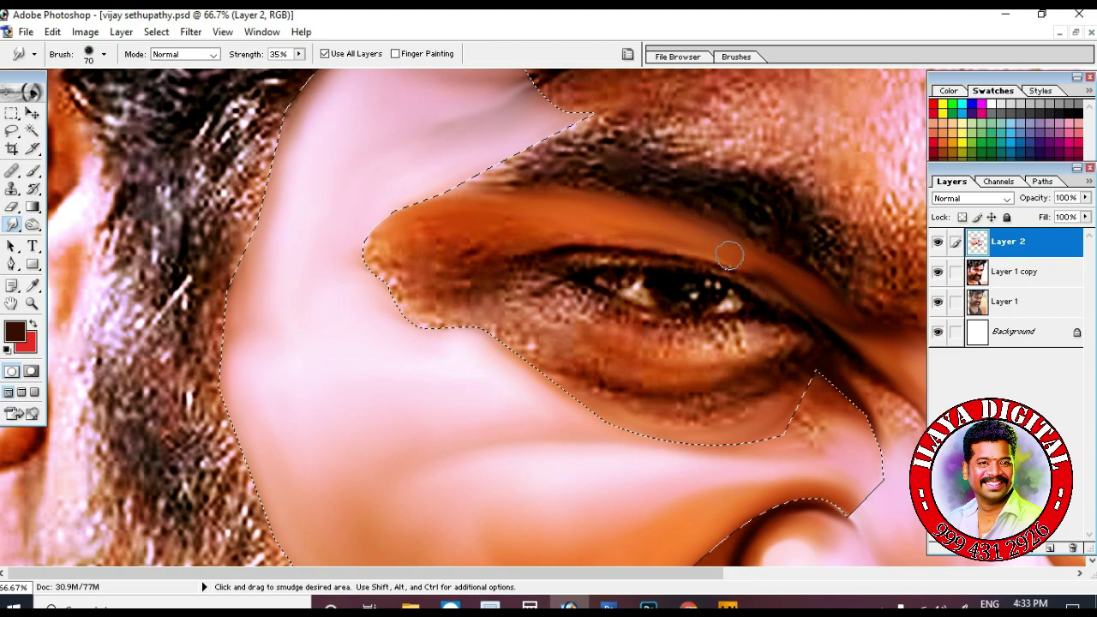
pyautogui.press(']')
pyautogui.press(']')
pyautogui.moveTo(380, 174)
pyautogui.mouseDown()
pyautogui.moveTo(380, 282)
pyautogui.moveTo(426, 239)
pyautogui.mouseUp()
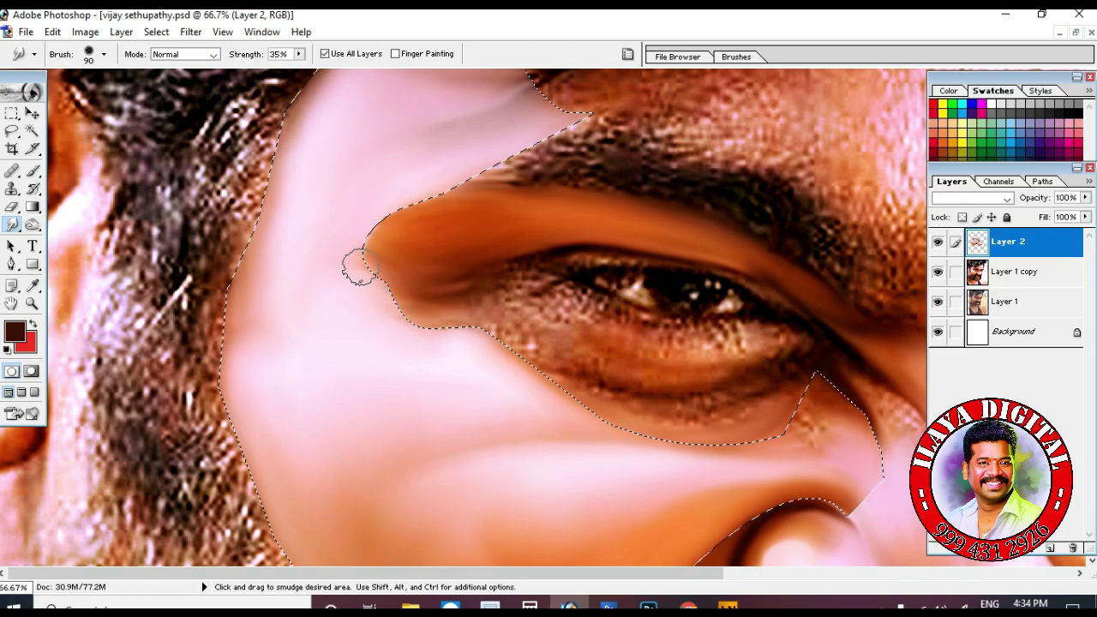
# Smooth the skin along the lower eyelid and the under-eye crease
pyautogui.scroll(1, 368, 257)
pyautogui.scroll(-3, 570, 185)
pyautogui.press('[')
pyautogui.press('[')
pyautogui.press('[')
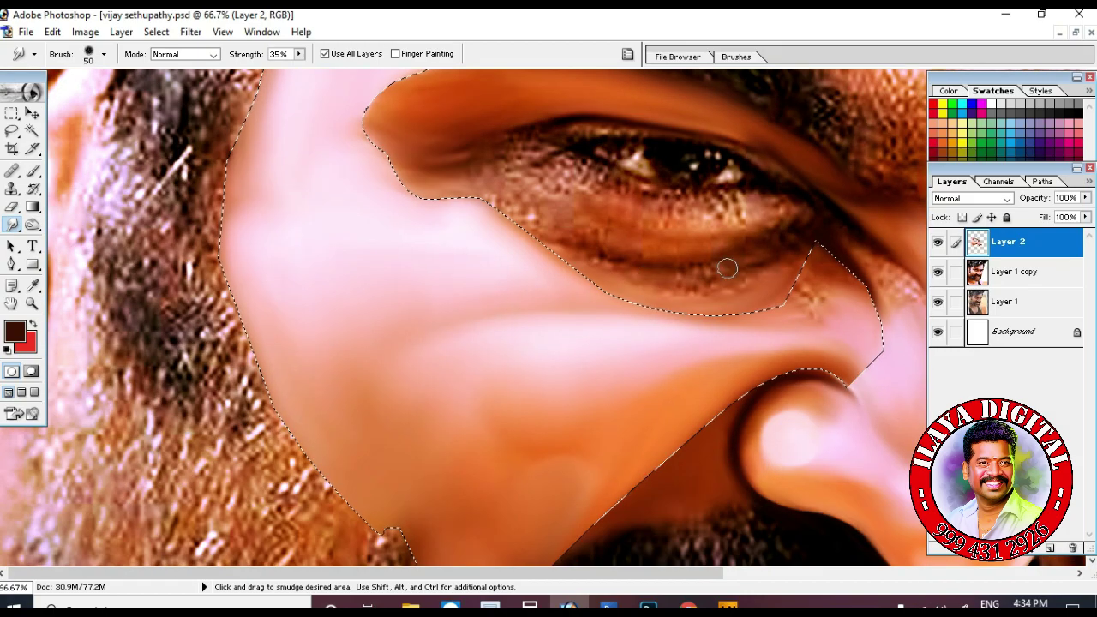
pyautogui.moveTo(788, 251)
pyautogui.mouseDown()
pyautogui.moveTo(696, 265)
pyautogui.moveTo(614, 260)
pyautogui.mouseUp()
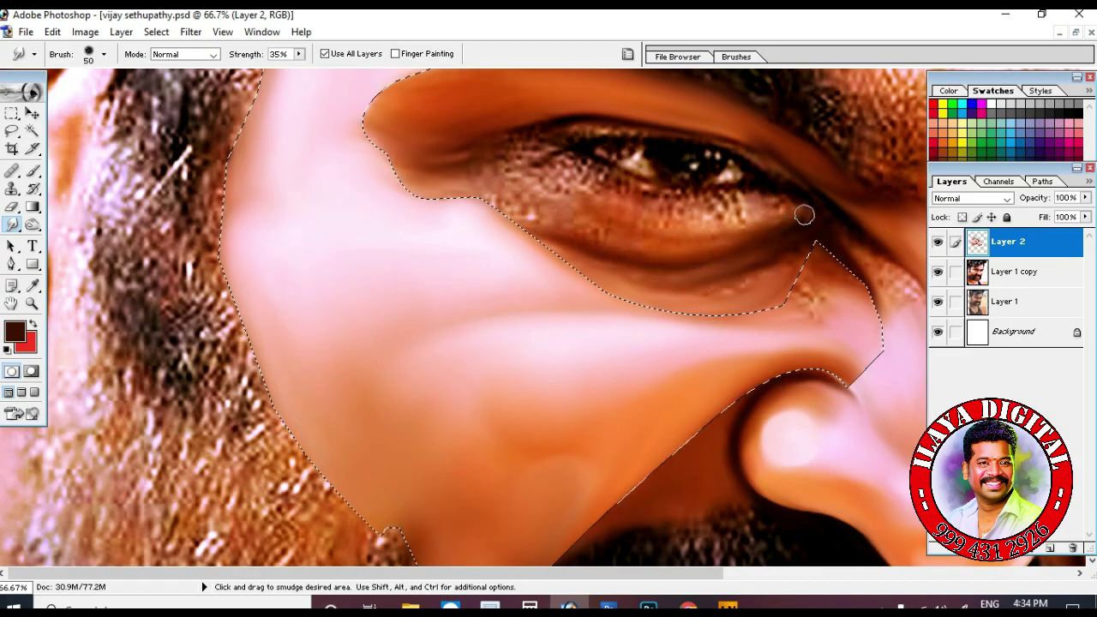
pyautogui.moveTo(803, 215)
pyautogui.mouseDown()
pyautogui.moveTo(494, 206)
pyautogui.moveTo(652, 282)
pyautogui.mouseUp()
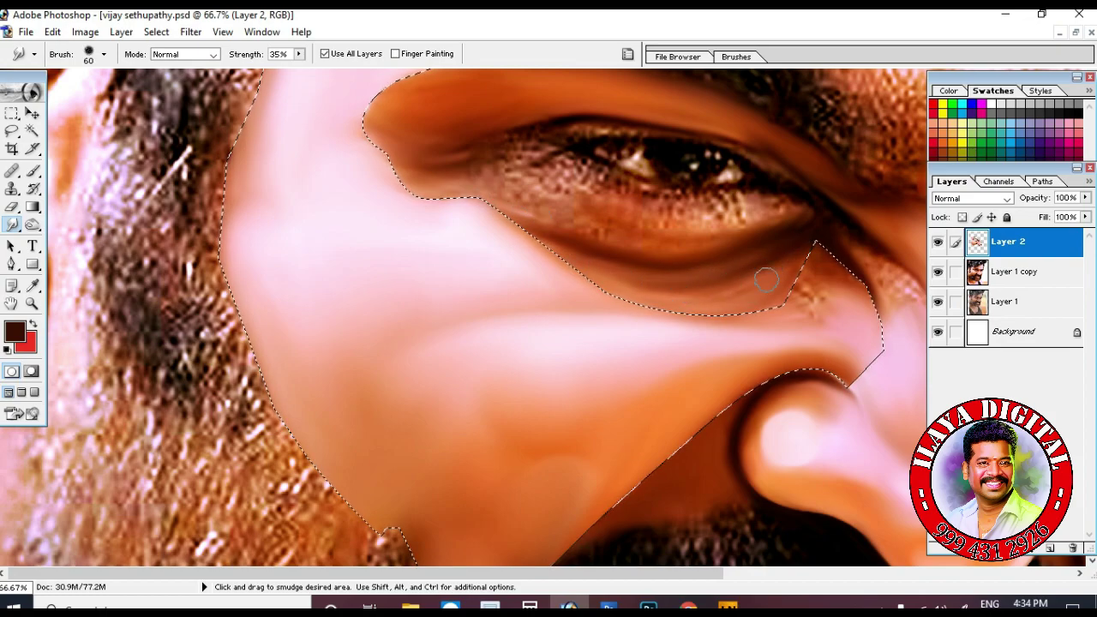
pyautogui.press(']')
pyautogui.scroll(-4, 652, 283)
# Smooth the skin along the mustache edge
pyautogui.scroll(3, 641, 274)
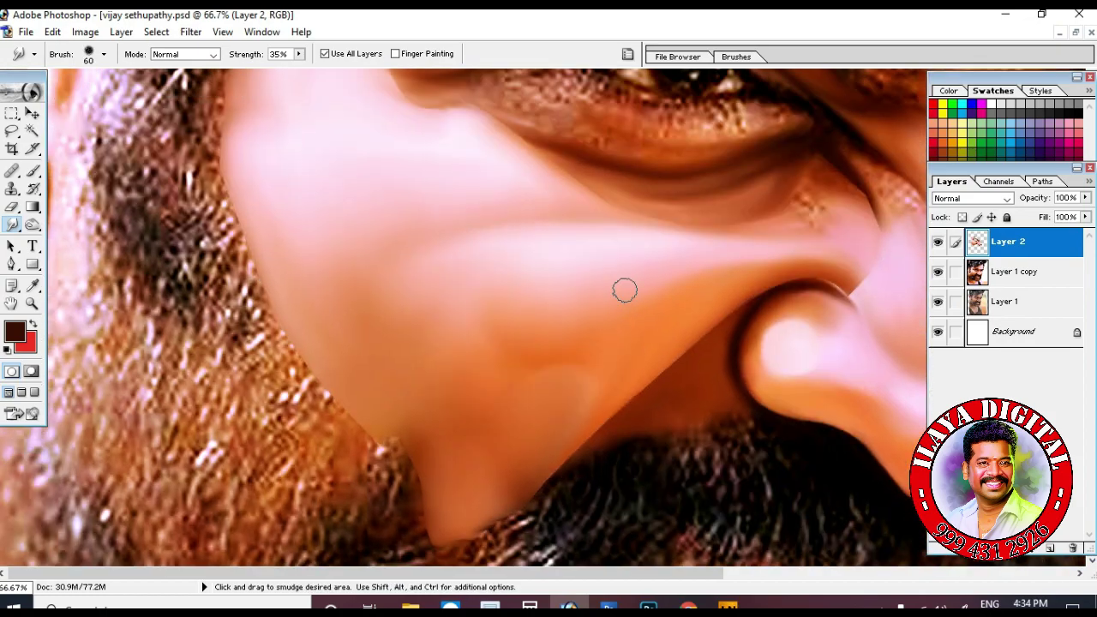
pyautogui.scroll(-2, 624, 289)
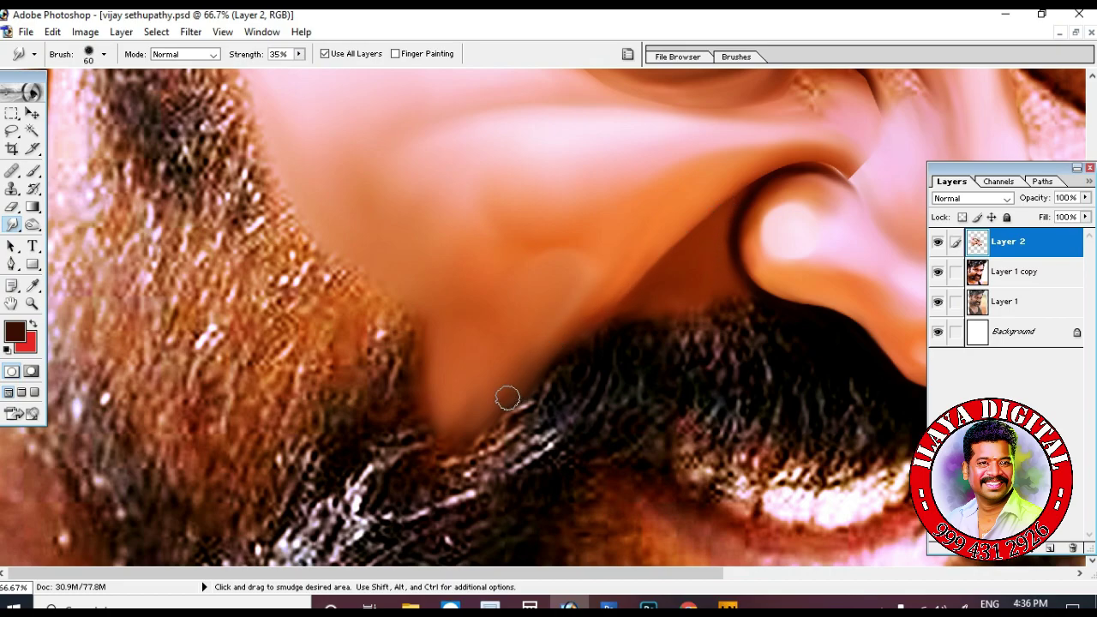
pyautogui.scroll(3, 289, 277)
pyautogui.scroll(3, 254, 259)
pyautogui.press('[')
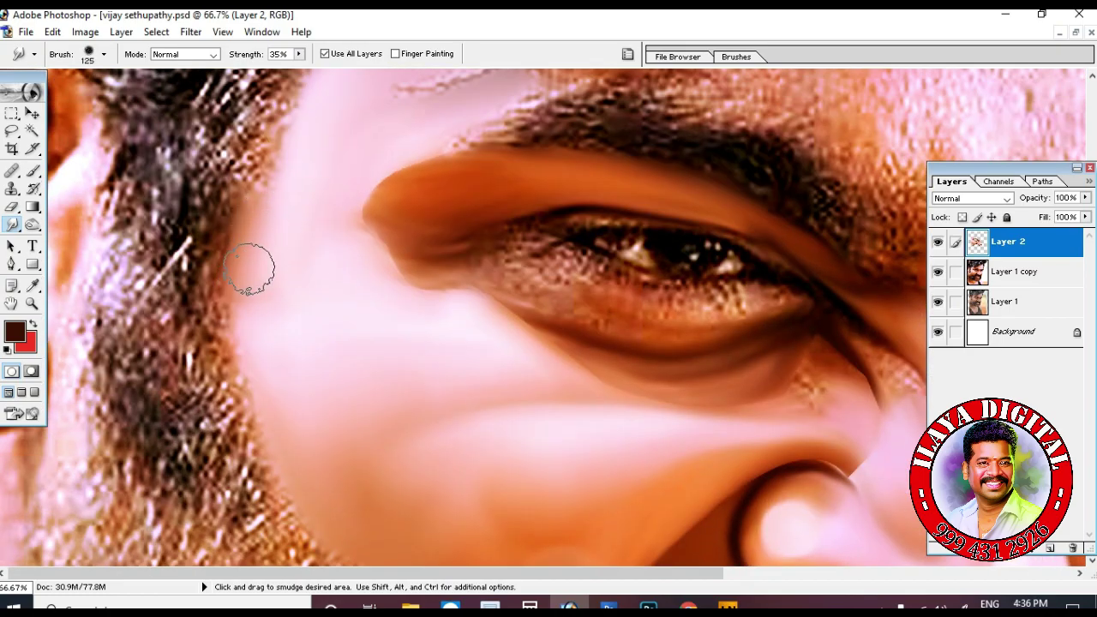
pyautogui.scroll(-2, 248, 272)
pyautogui.scroll(-5, 248, 272)
pyautogui.scroll(-2, 248, 272)
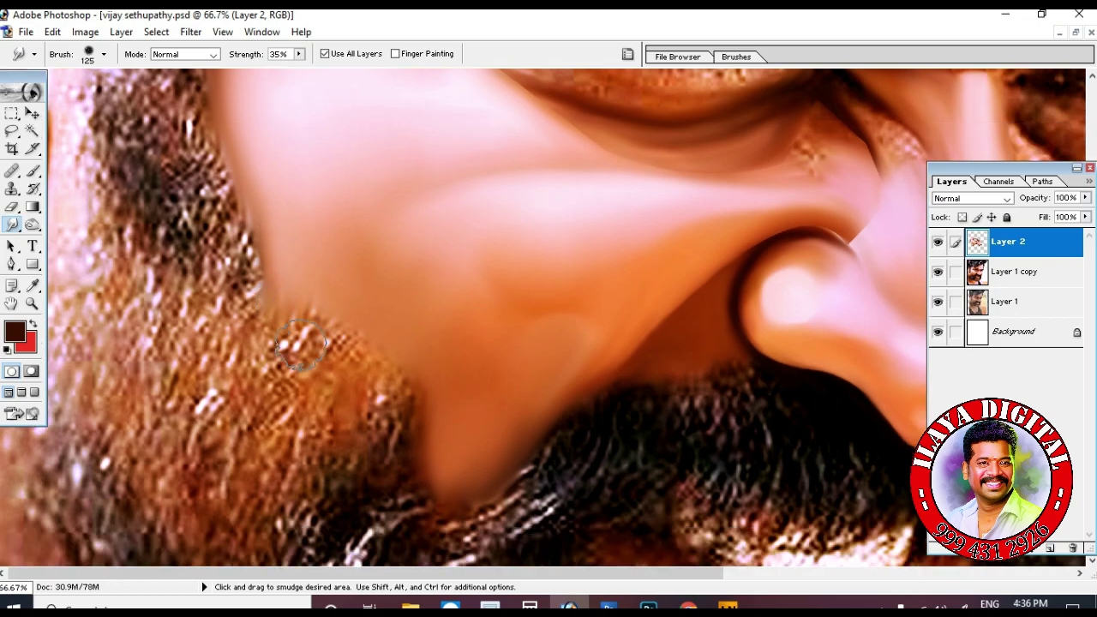
pyautogui.press(']')
pyautogui.moveTo(436, 227); pyautogui.dragTo(421, 174)
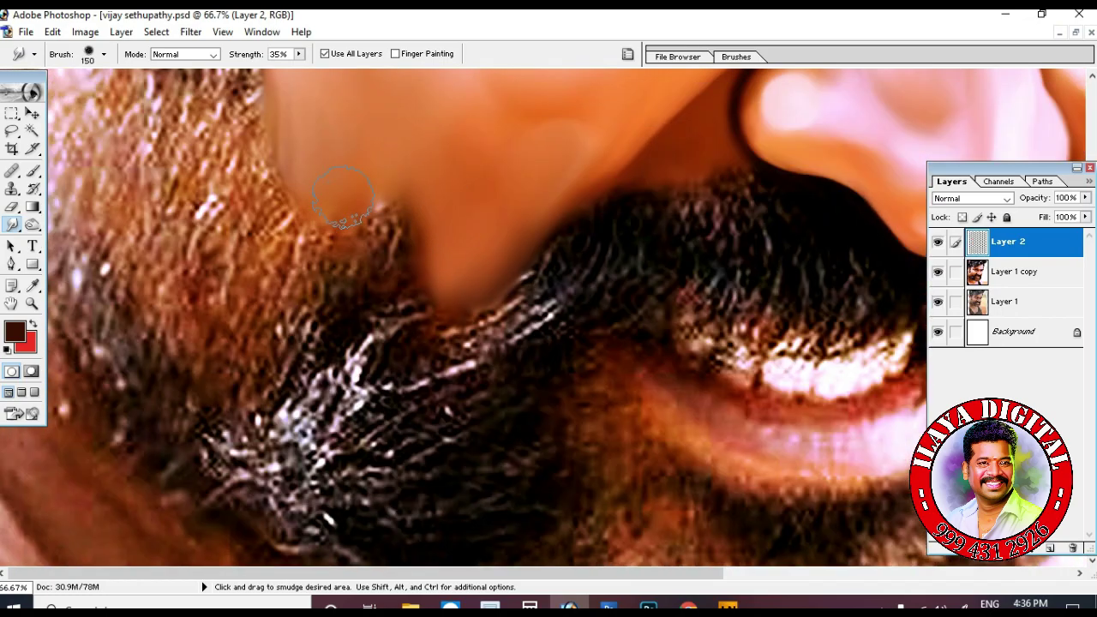
pyautogui.moveTo(343, 197); pyautogui.dragTo(377, 204)
# Smooth the forehead skin near the hairline with a larger brush
pyautogui.scroll(2, 306, 191)
pyautogui.scroll(2, 355, 183)
pyautogui.press(']')
pyautogui.press(']')
pyautogui.press(']')
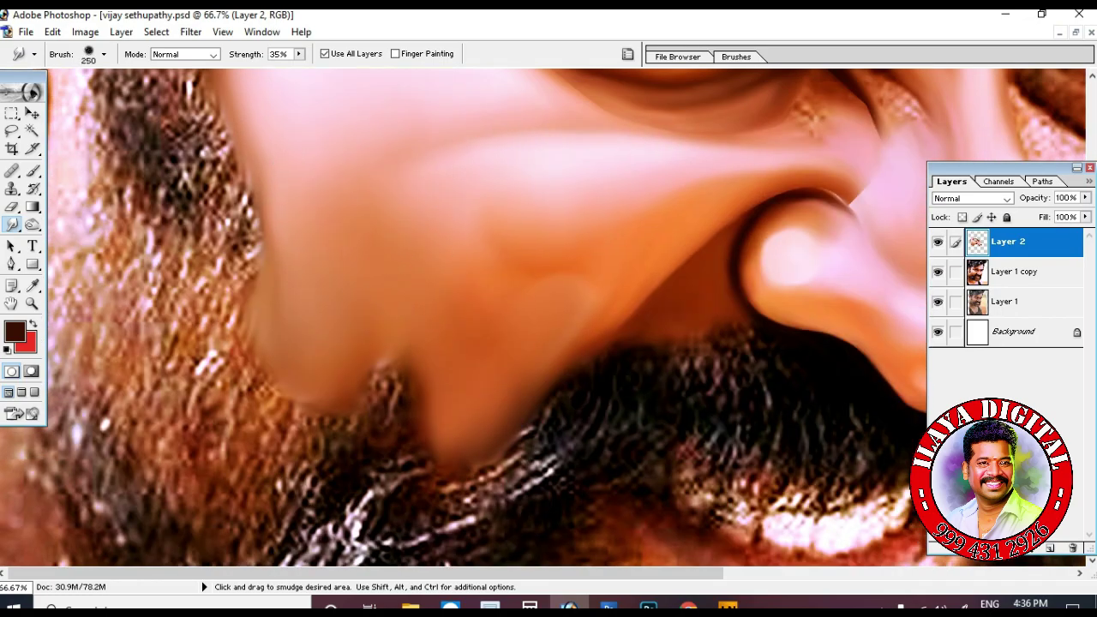
pyautogui.scroll(2, 477, 269)
pyautogui.press('[')
pyautogui.press('[')
pyautogui.press('[')
pyautogui.scroll(2, 578, 284)
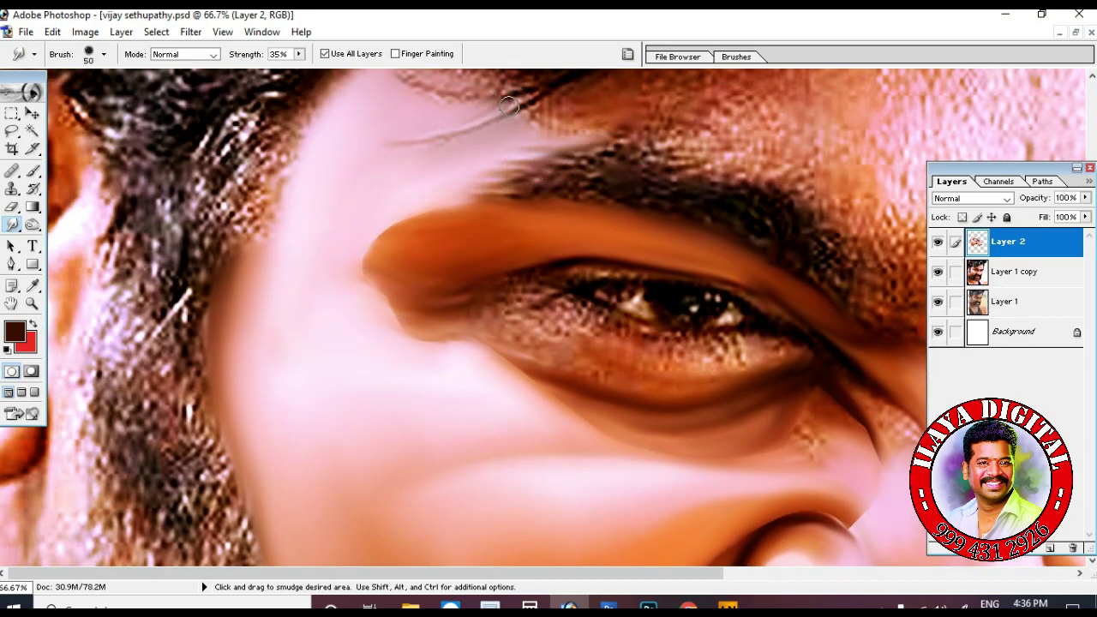
pyautogui.scroll(2, 508, 104)
pyautogui.press(']')
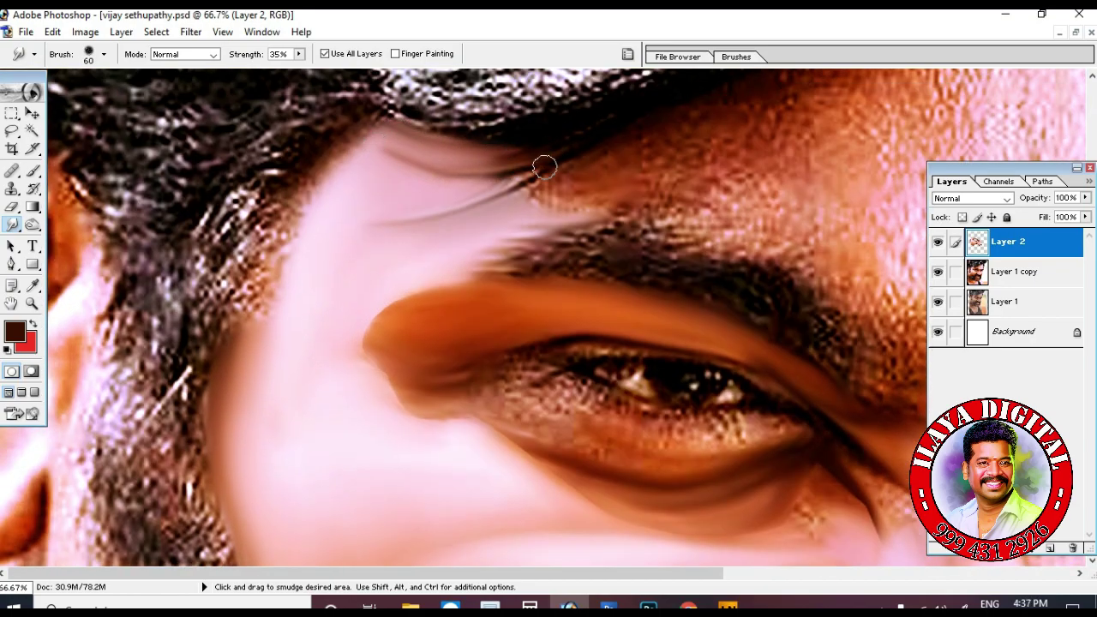
pyautogui.moveTo(357, 146); pyautogui.dragTo(289, 246)
pyautogui.press(']')
pyautogui.press(']')
pyautogui.press(']')
pyautogui.scroll(-2, 233, 306)
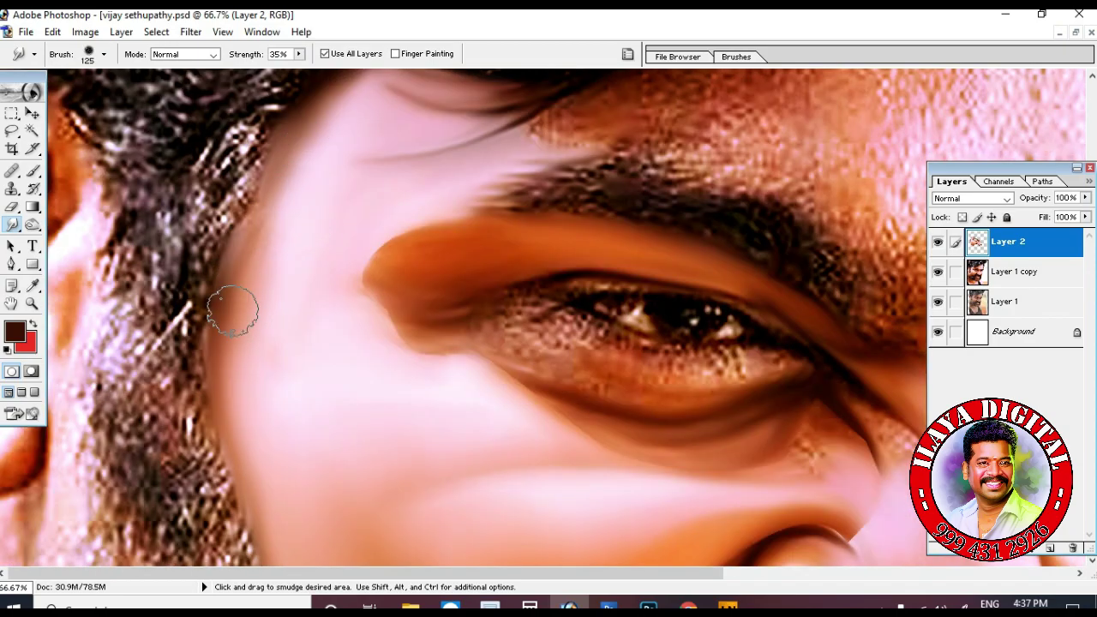
pyautogui.moveTo(233, 306); pyautogui.dragTo(343, 110)
# Move back down toward the under-eye area, adjusting brush size and pressing E and R
pyautogui.scroll(-2, 429, 306)
pyautogui.scroll(2, 429, 257)
pyautogui.press('[')
pyautogui.press('[')
pyautogui.press('[')
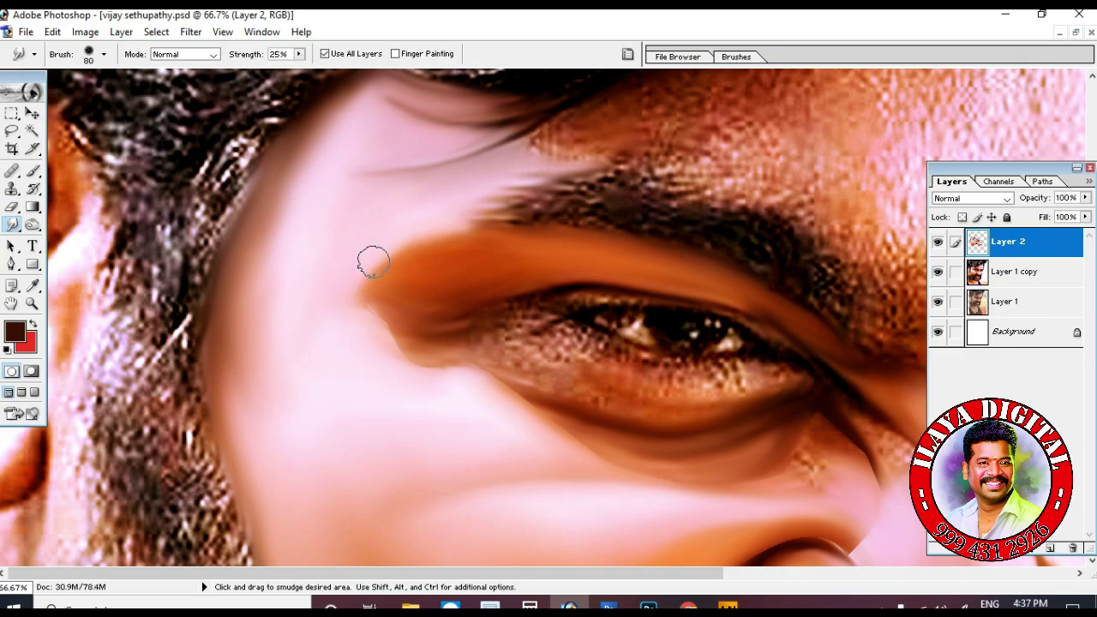
pyautogui.scroll(2, 349, 253)
pyautogui.press(']')
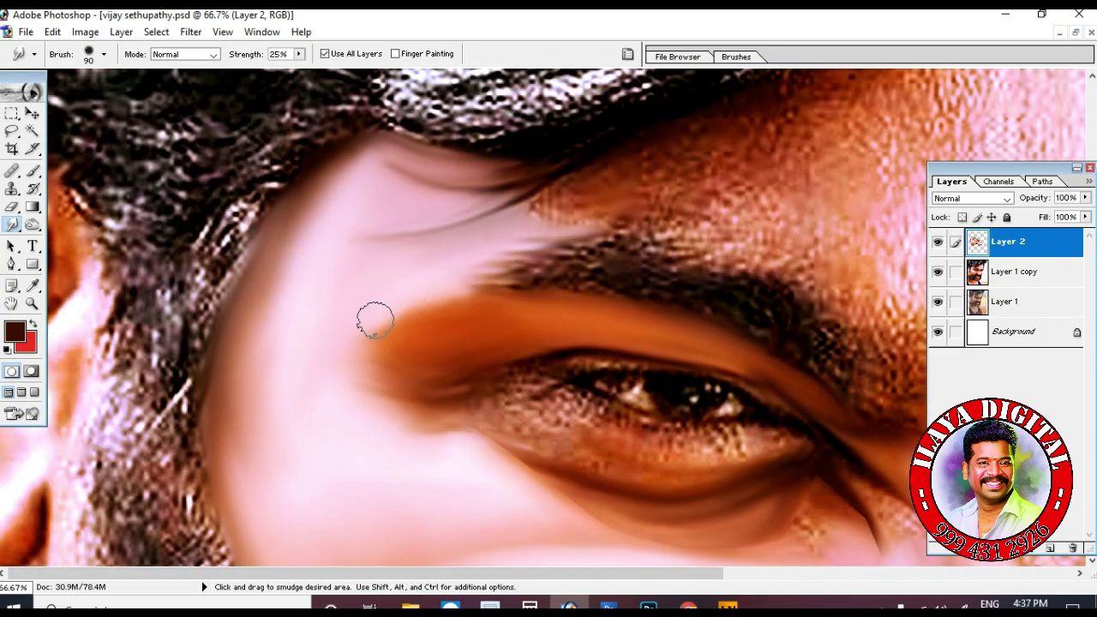
pyautogui.scroll(-3, 417, 424)
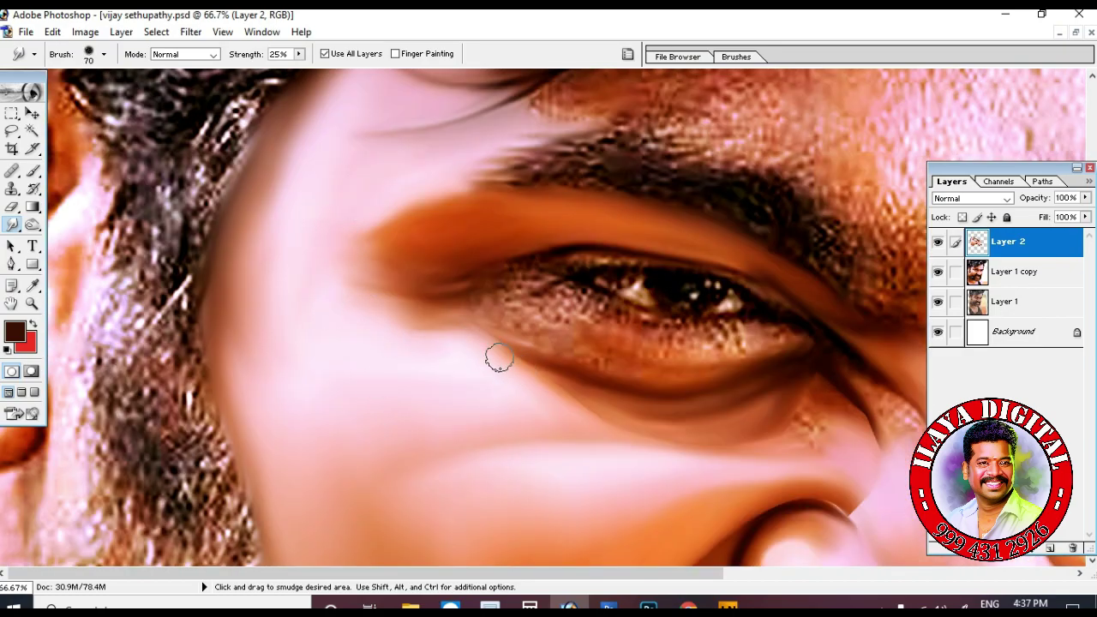
pyautogui.scroll(-3, 587, 381)
pyautogui.press(']')
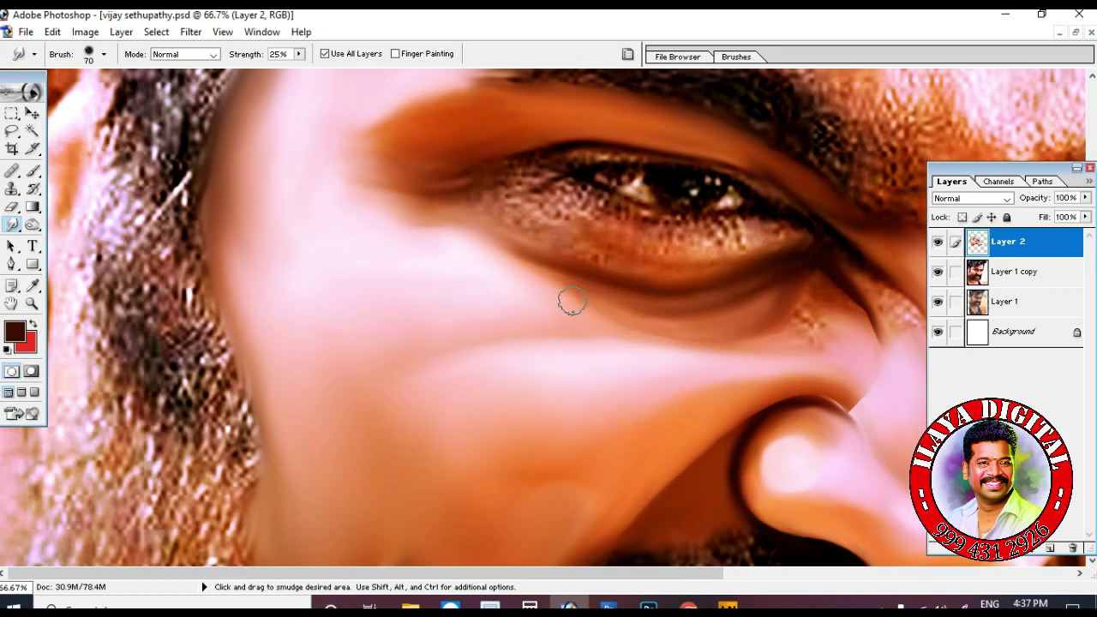
pyautogui.scroll(-3, 437, 243)
pyautogui.press('e')
pyautogui.press('r')
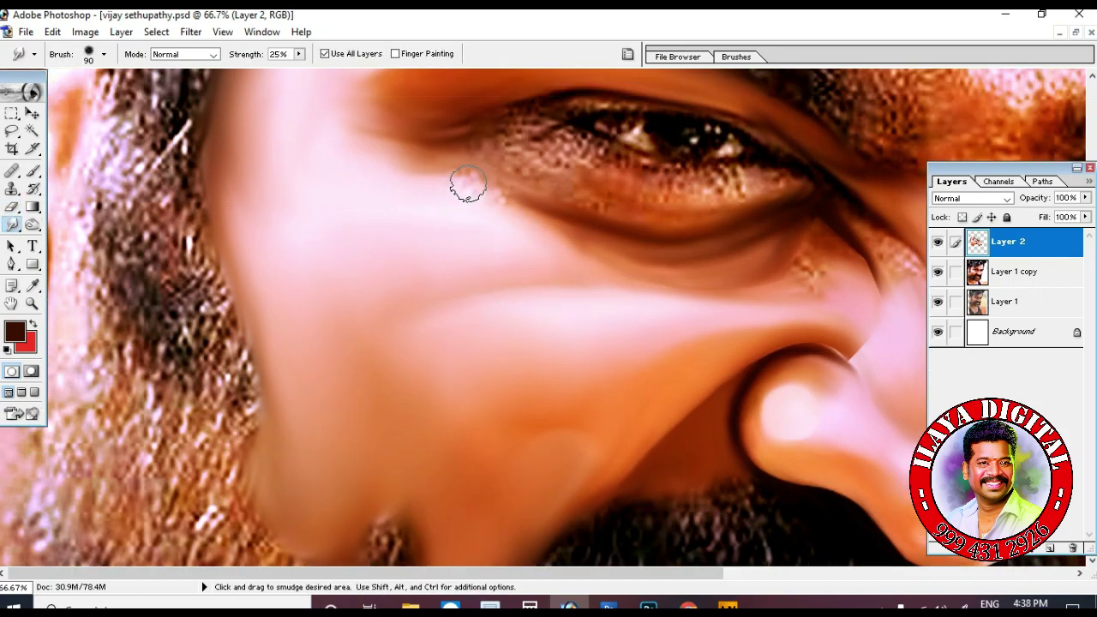
pyautogui.scroll(3, 466, 183)
pyautogui.press('[')
pyautogui.press('[')
pyautogui.press('[')
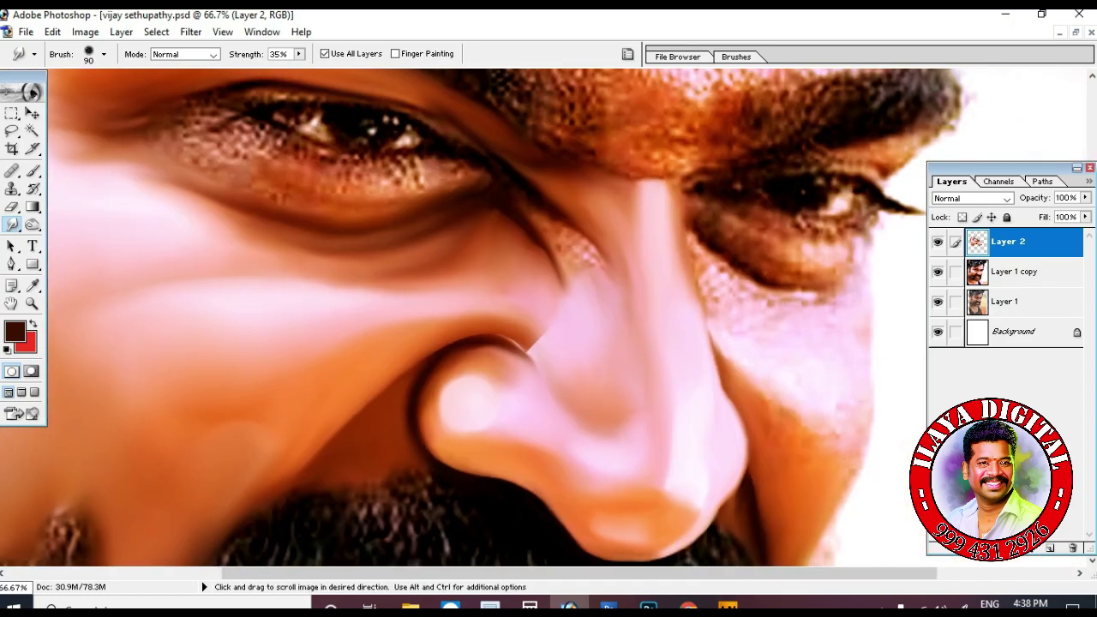
# Zoom in and blend the dark nostril rim and the skin near the eye corner
pyautogui.hotkey('ctrl', '+')
pyautogui.press('[')
pyautogui.hotkey('ctrl', '+')
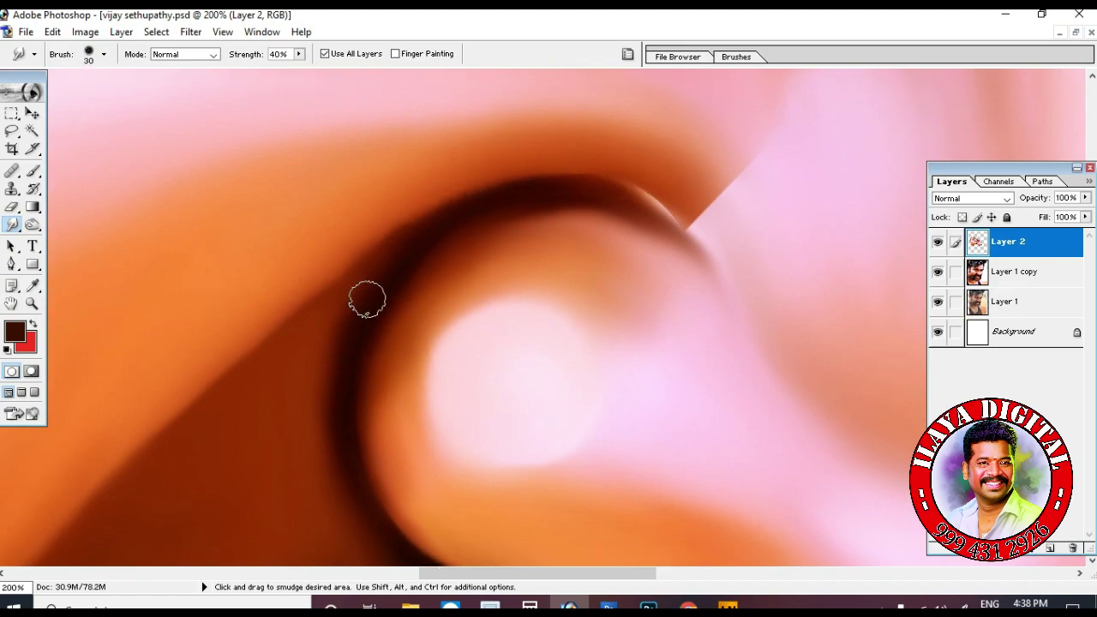
pyautogui.moveTo(558, 198)
pyautogui.mouseDown()
pyautogui.moveTo(671, 208)
pyautogui.moveTo(729, 326)
pyautogui.mouseUp()
pyautogui.scroll(2, 586, 210)
pyautogui.press(']')
pyautogui.press(']')
pyautogui.press(']')
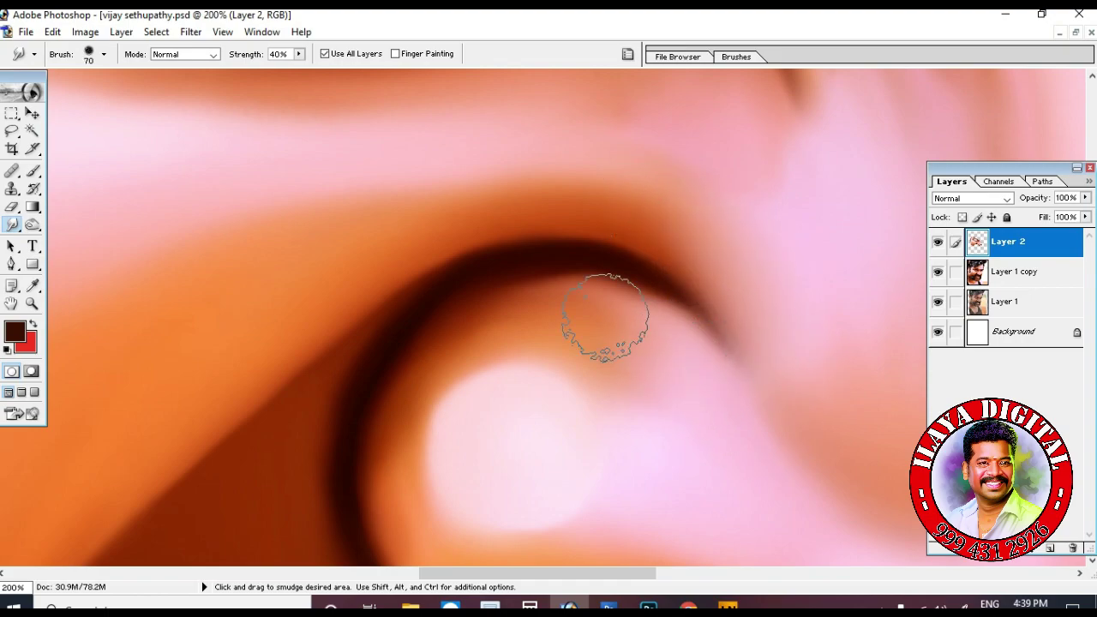
pyautogui.moveTo(579, 319); pyautogui.dragTo(734, 289)
# Smudge away the light dotted streak by the eye corner, then set strength to 35%
pyautogui.press(']')
pyautogui.hotkey('ctrl', '-')
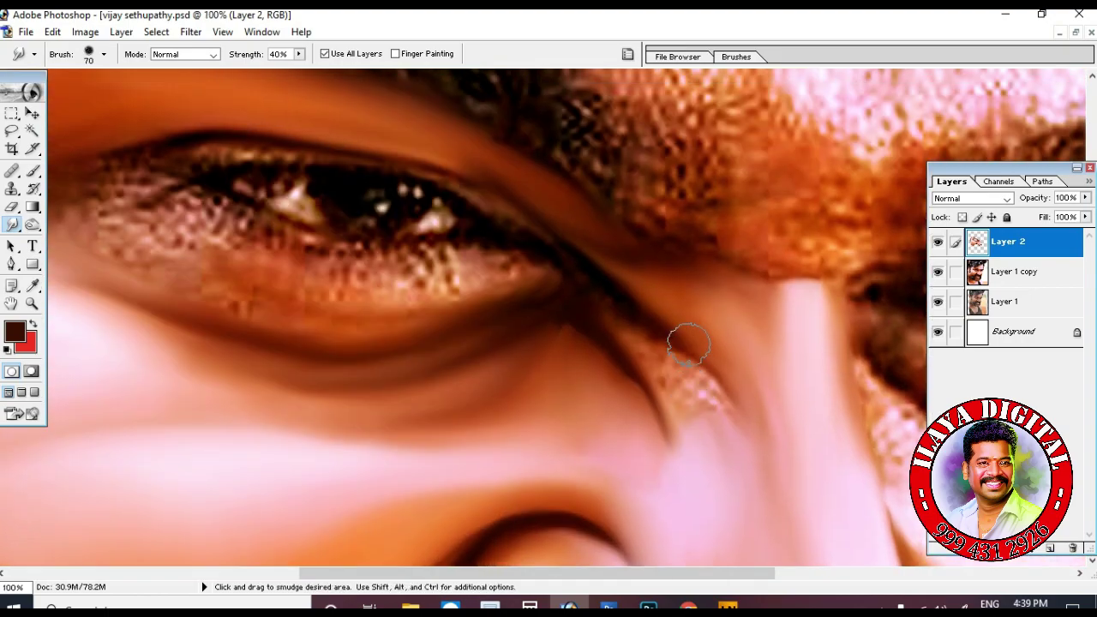
pyautogui.hotkey('ctrl', '+')
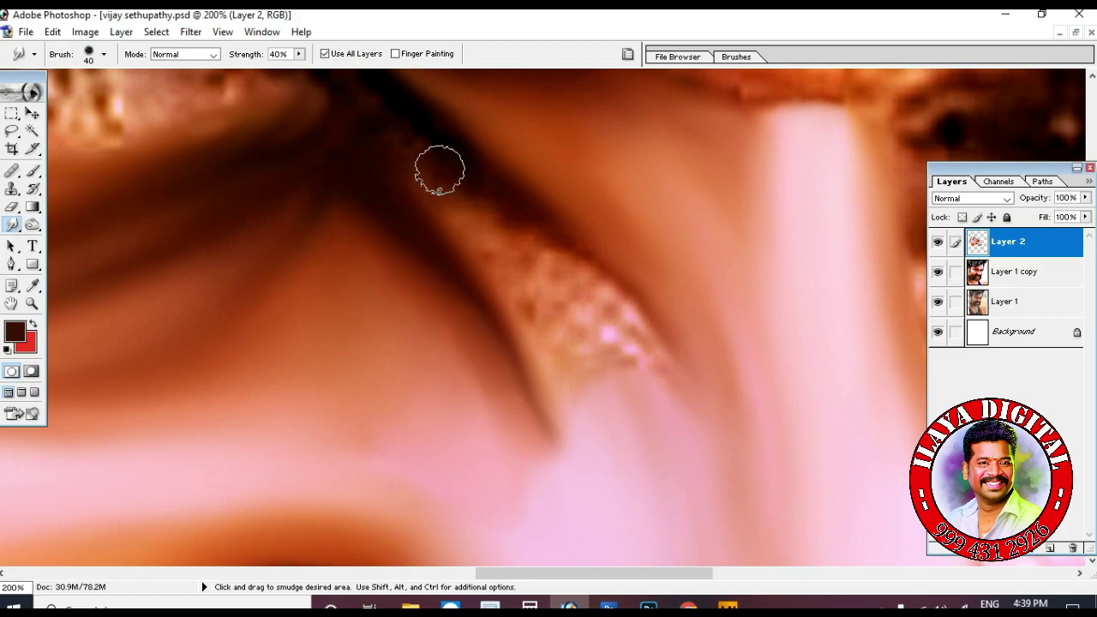
pyautogui.press(']')
pyautogui.press(']')
pyautogui.moveTo(517, 215)
pyautogui.mouseDown()
pyautogui.moveTo(653, 392)
pyautogui.moveTo(499, 255)
pyautogui.moveTo(551, 337)
pyautogui.moveTo(380, 286)
pyautogui.moveTo(457, 390)
pyautogui.mouseUp()
pyautogui.press(']')
pyautogui.press(']')
pyautogui.press(']')
pyautogui.press('3')
pyautogui.press('5')
# Smooth the orange skin above the pink streak, then marquee-zoom onto the eye area
pyautogui.scroll(-2, 457, 390)
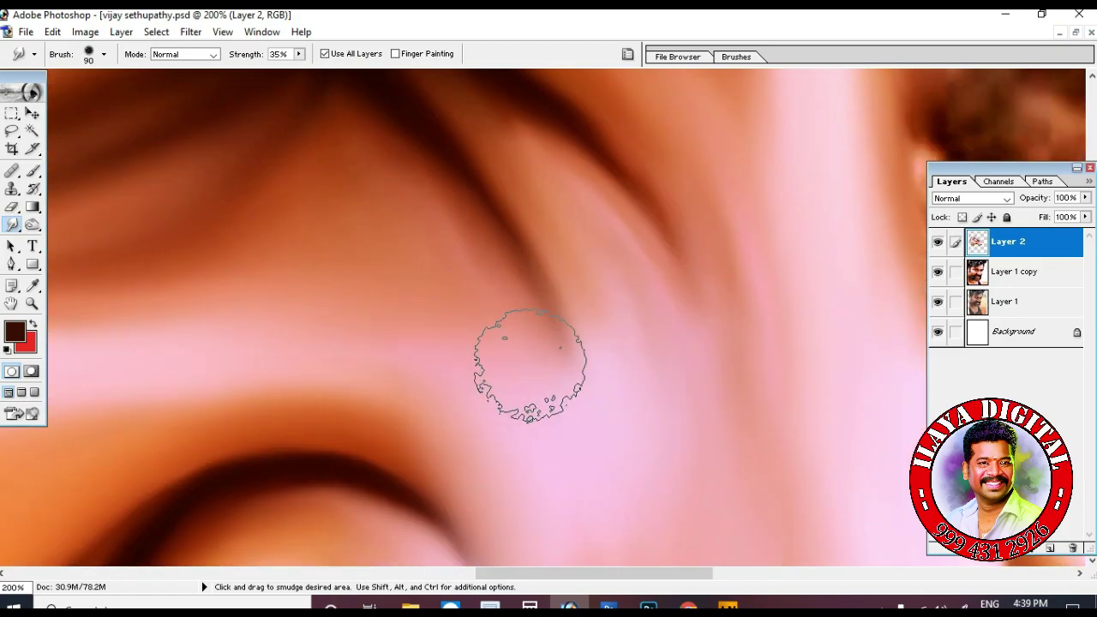
pyautogui.press('[')
pyautogui.press('[')
pyautogui.press('[')
pyautogui.scroll(3, 538, 249)
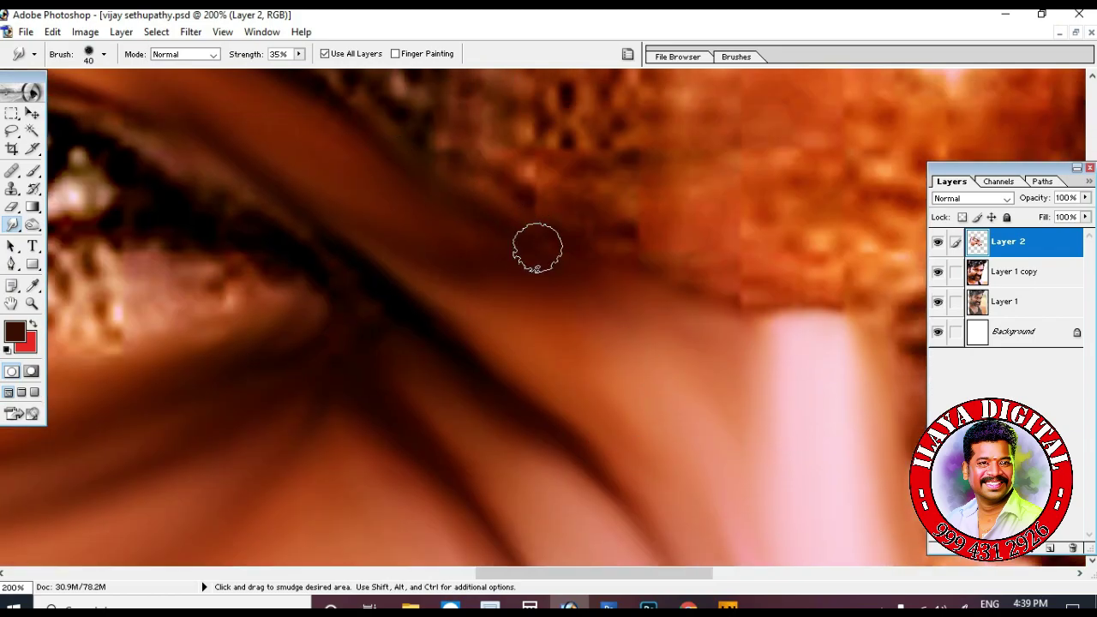
pyautogui.moveTo(821, 271); pyautogui.dragTo(686, 245)
pyautogui.press(']')
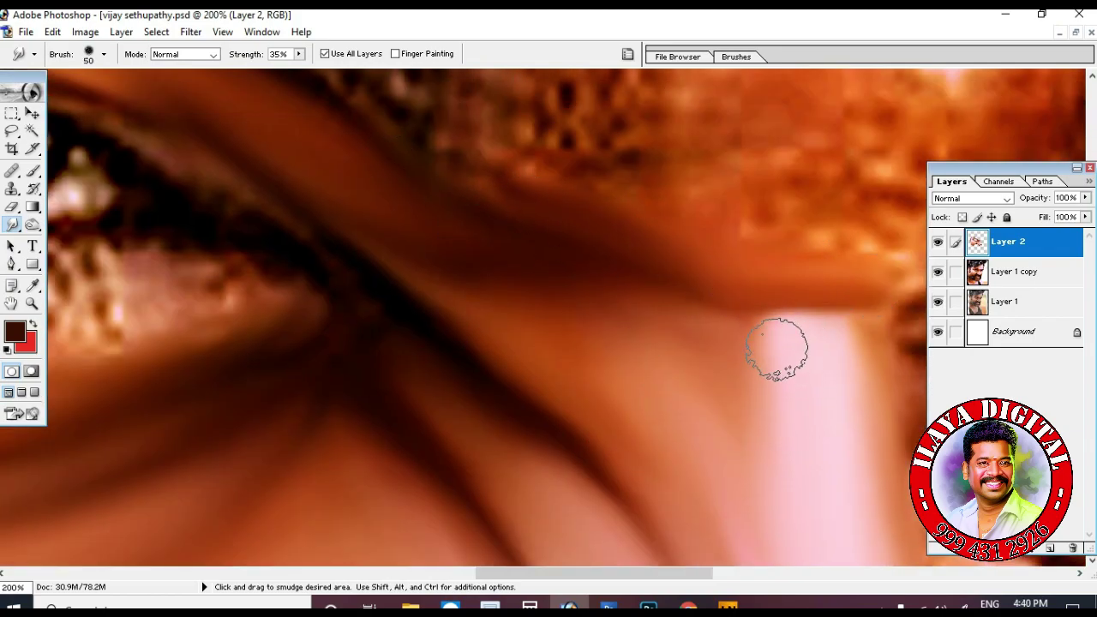
pyautogui.hotkey('ctrl', '-')
pyautogui.hotkey('ctrl', '-')
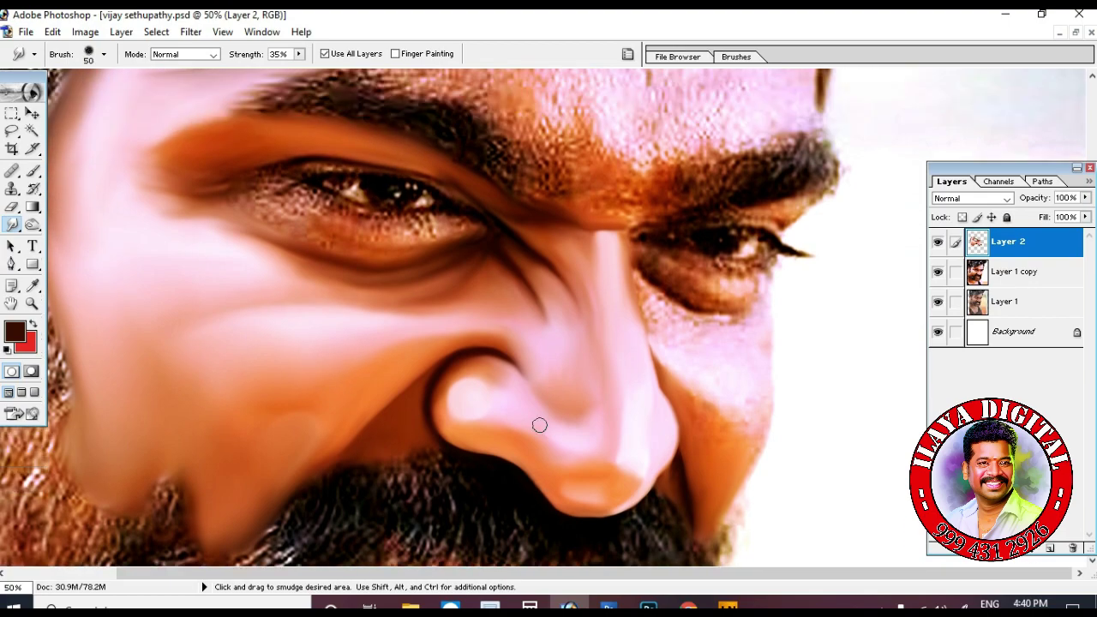
pyautogui.press('z')
pyautogui.moveTo(173, 128); pyautogui.dragTo(443, 318)
# Trace a Pen path along the lower eyelid below the eye
pyautogui.press('p')
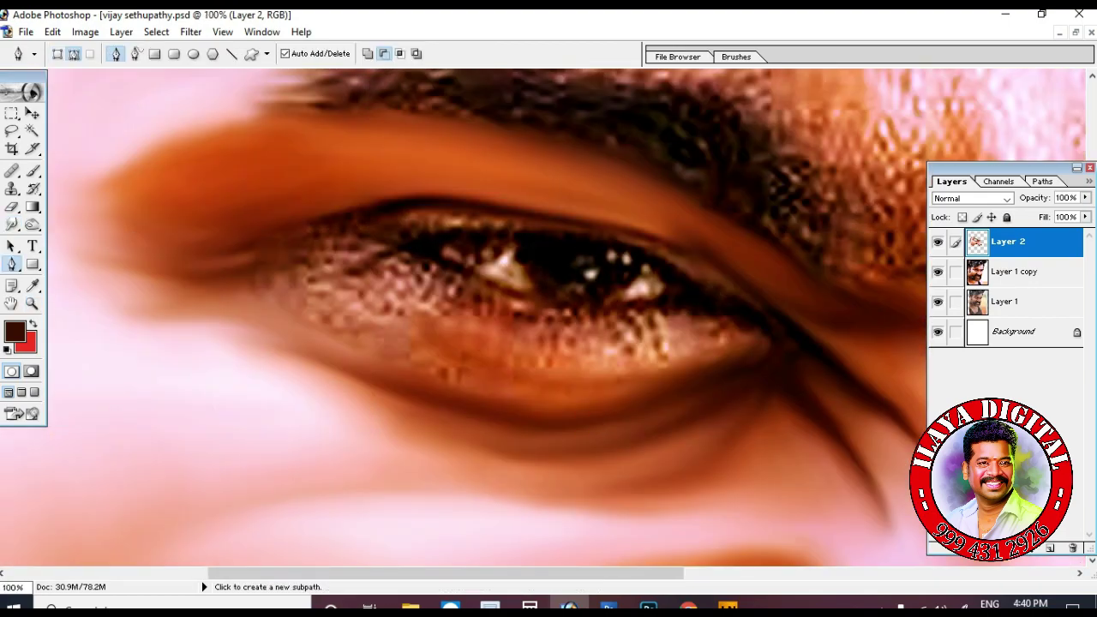
pyautogui.moveTo(452, 440); pyautogui.dragTo(544, 506)
pyautogui.hotkey('ctrl', 'alt', 'z')
pyautogui.click(750, 372)
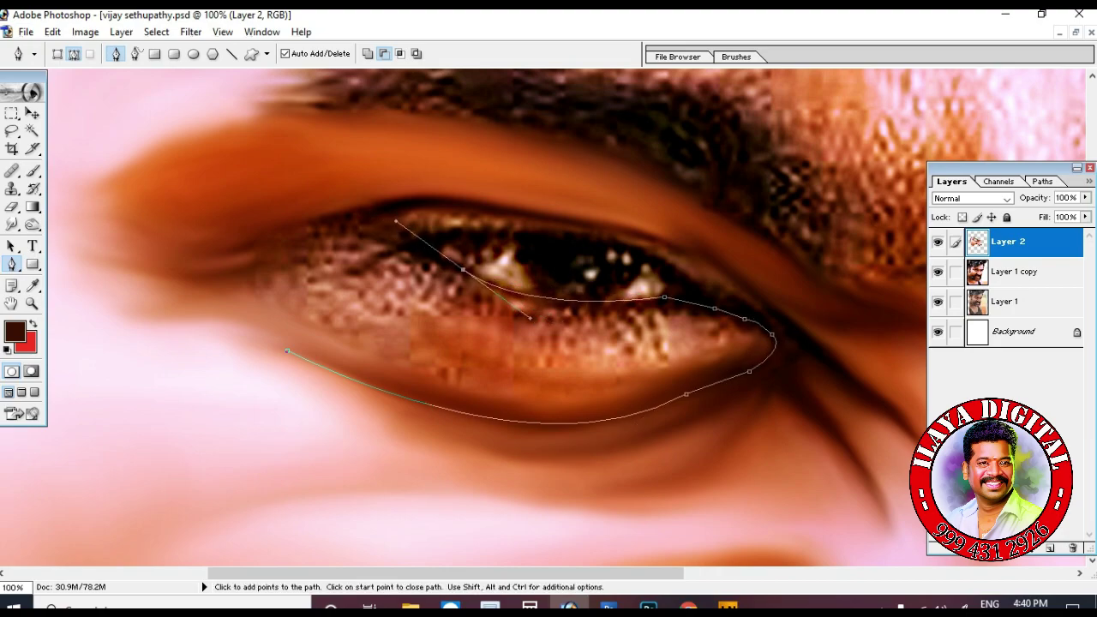
# Switch to a larger Smudge brush and hide all panels so the image fills the window
pyautogui.hotkey('shift', 'r')
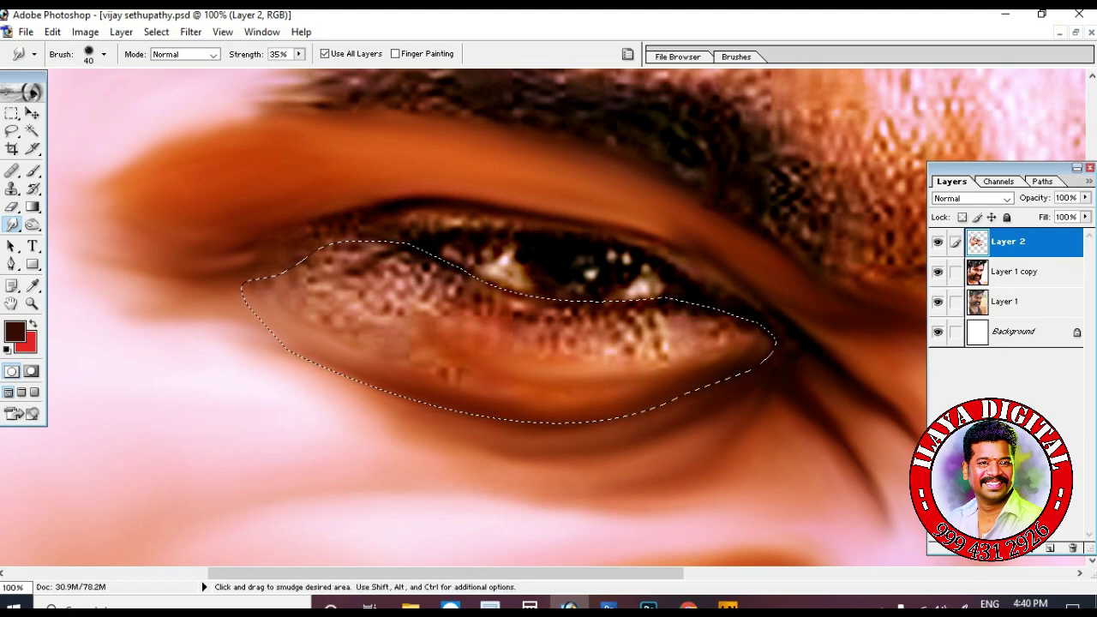
pyautogui.press(']')
pyautogui.click(261, 32)
pyautogui.click(277, 91)
pyautogui.click(261, 32)
pyautogui.click(278, 92)
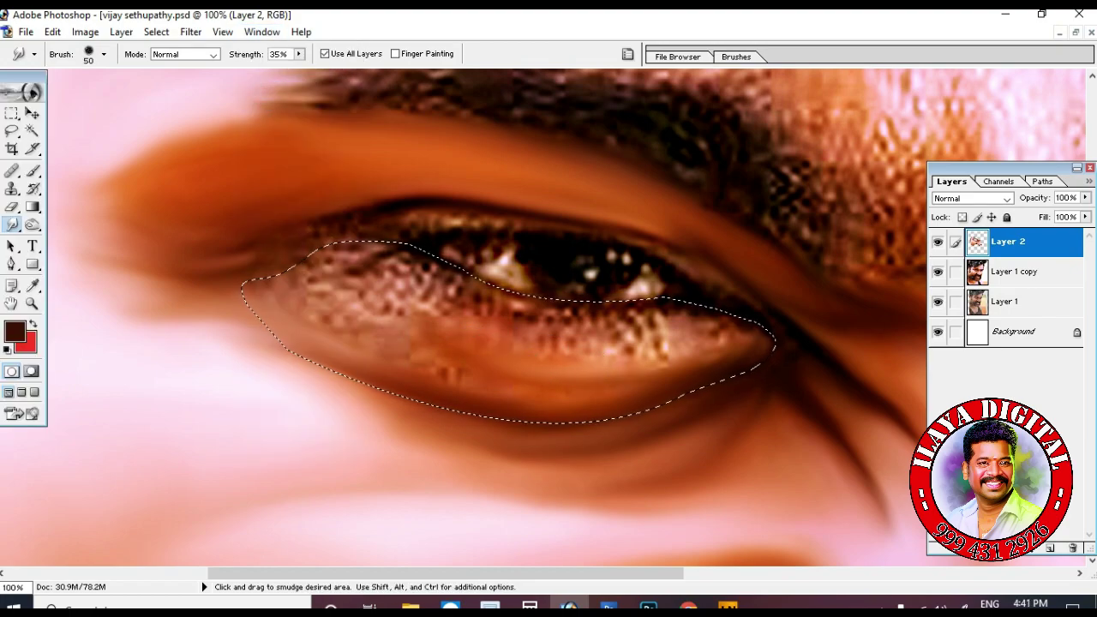
pyautogui.press('Tab')
# Smudge the textured lower-eyelid skin and inner-corner patch inside the selection, zoomed to 200%
pyautogui.moveTo(451, 417)
pyautogui.mouseDown()
pyautogui.moveTo(522, 431)
pyautogui.moveTo(674, 421)
pyautogui.moveTo(455, 429)
pyautogui.moveTo(288, 384)
pyautogui.moveTo(270, 334)
pyautogui.moveTo(377, 292)
pyautogui.moveTo(431, 322)
pyautogui.mouseUp()
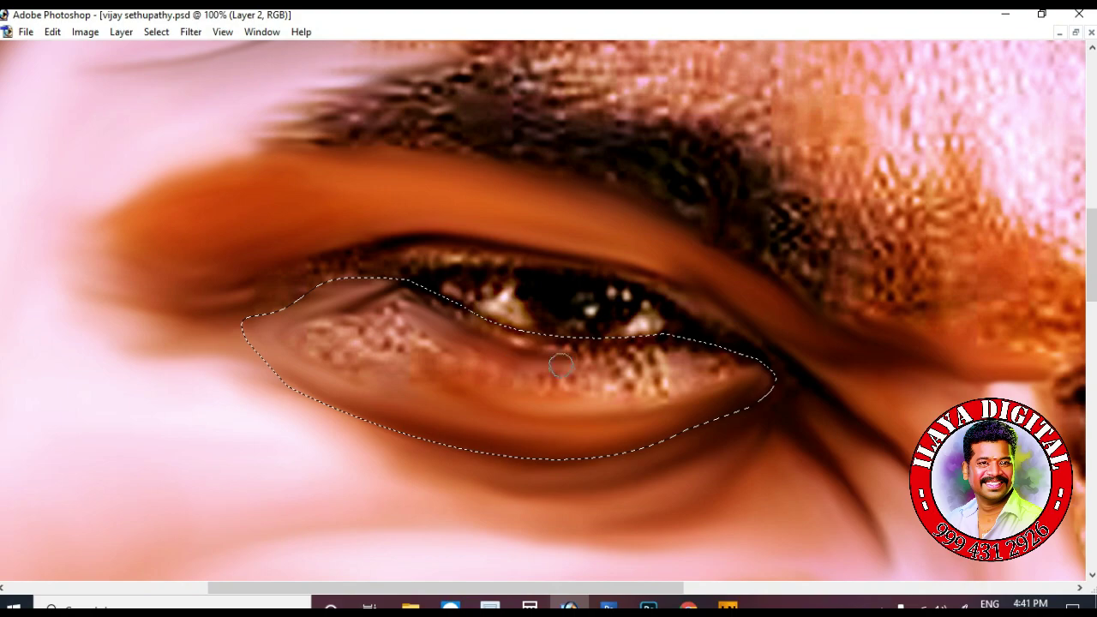
pyautogui.moveTo(561, 367)
pyautogui.mouseDown()
pyautogui.moveTo(670, 355)
pyautogui.moveTo(740, 372)
pyautogui.moveTo(566, 384)
pyautogui.moveTo(572, 377)
pyautogui.mouseUp()
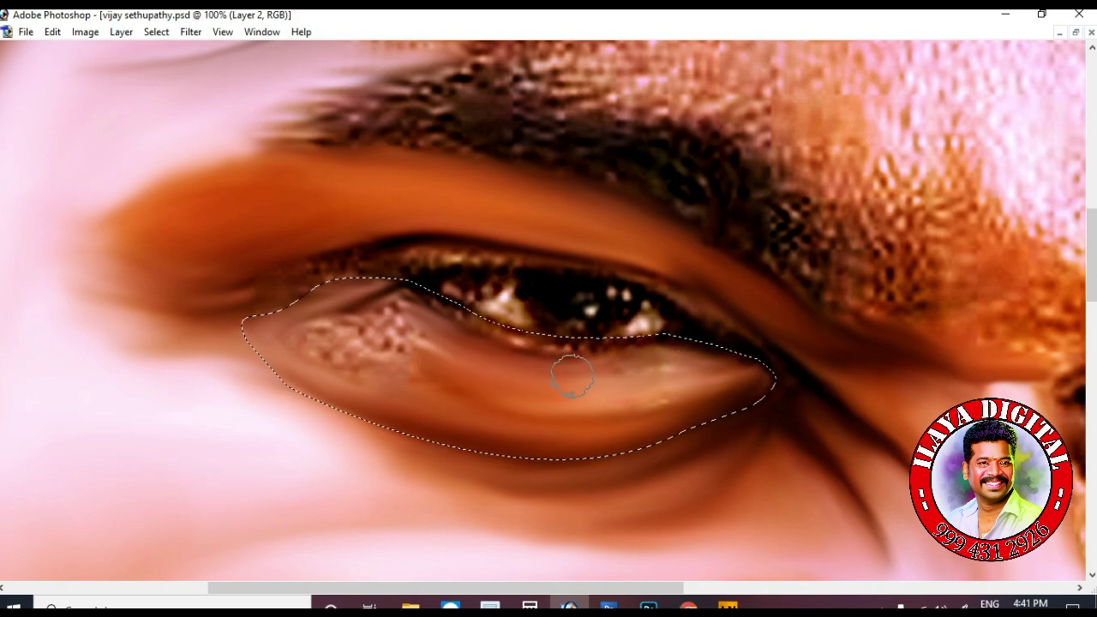
pyautogui.hotkey('ctrl', '+')
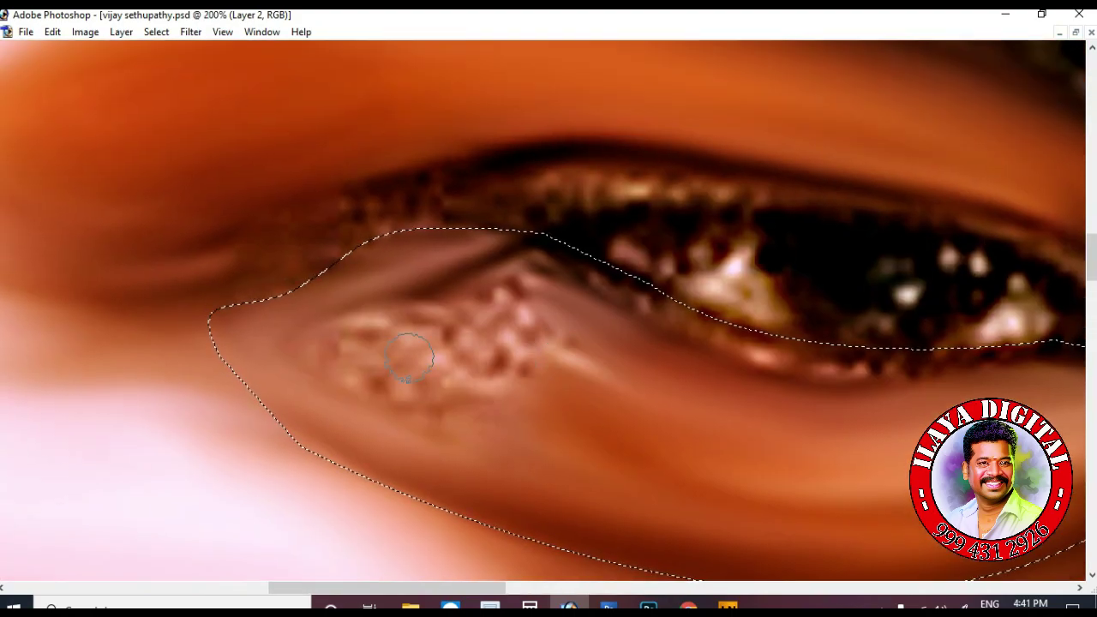
pyautogui.moveTo(409, 357)
pyautogui.mouseDown()
pyautogui.moveTo(497, 374)
pyautogui.moveTo(506, 394)
pyautogui.mouseUp()
pyautogui.scroll(2, 436, 372)
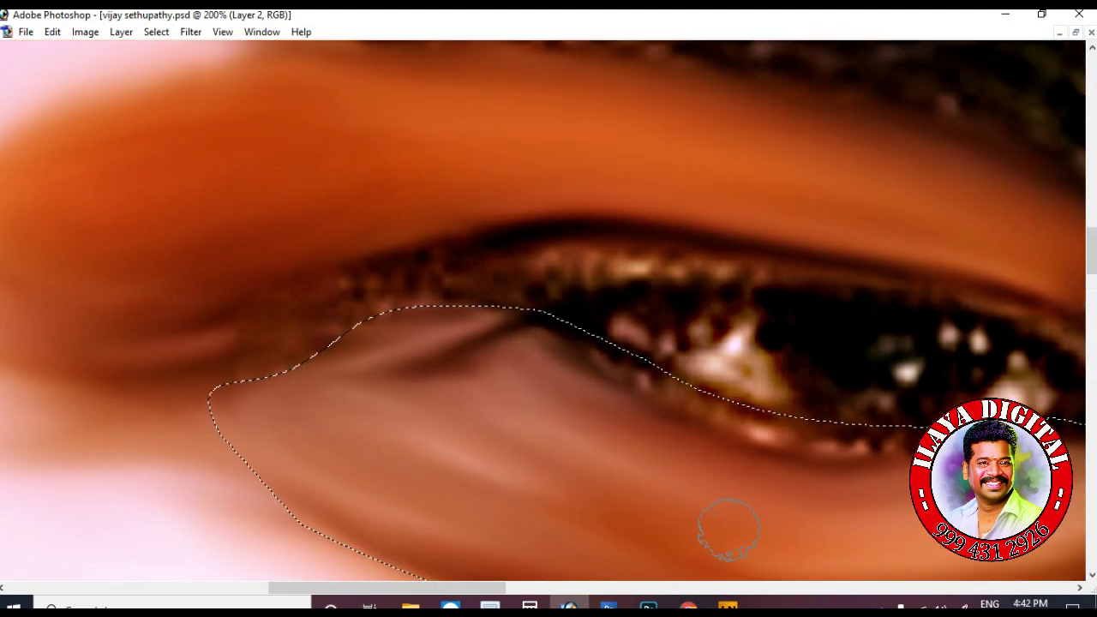
# Smooth away the bright streak, darken the lower lid edge, then deselect
pyautogui.moveTo(730, 526); pyautogui.dragTo(79, 381)
pyautogui.moveTo(552, 326); pyautogui.dragTo(658, 408)
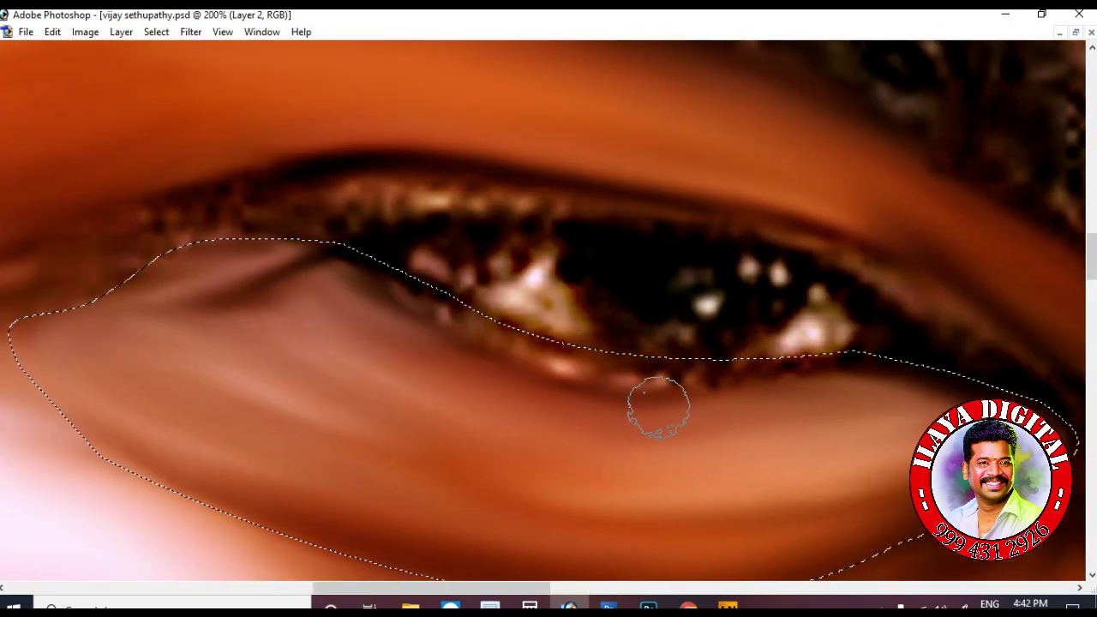
pyautogui.moveTo(561, 363); pyautogui.dragTo(549, 352)
pyautogui.moveTo(484, 327); pyautogui.dragTo(776, 362)
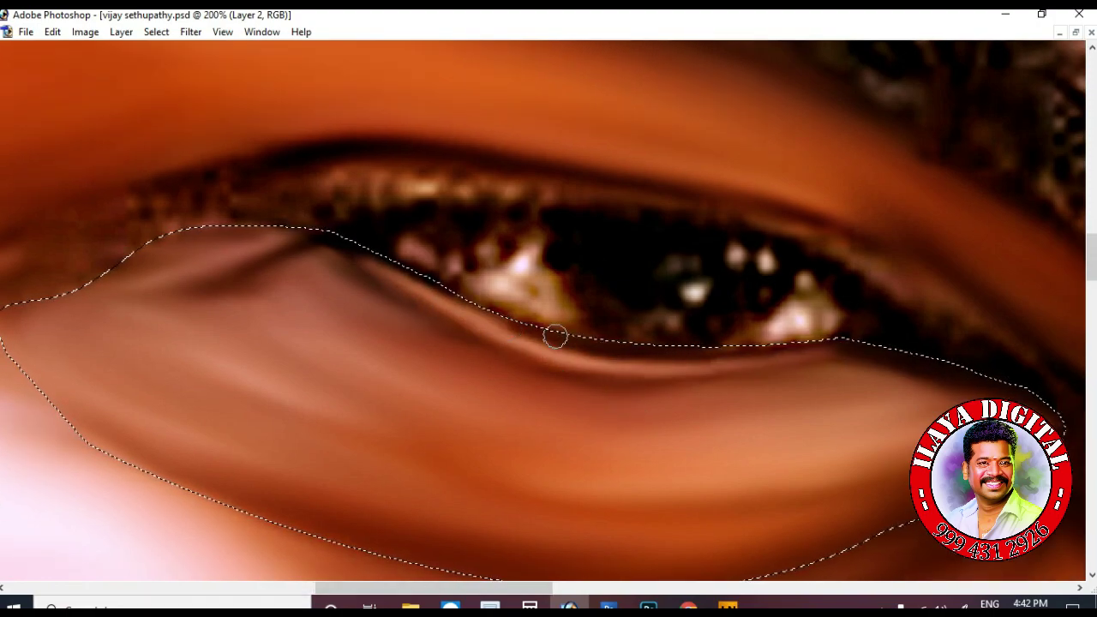
pyautogui.moveTo(557, 333)
pyautogui.mouseDown()
pyautogui.moveTo(485, 316)
pyautogui.moveTo(678, 365)
pyautogui.mouseUp()
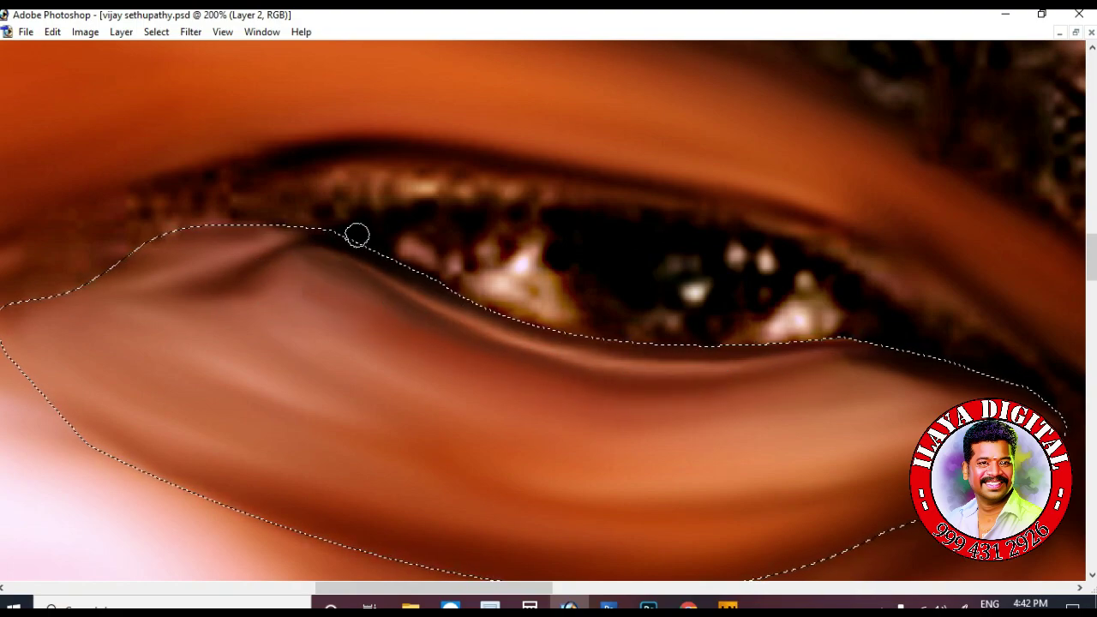
pyautogui.moveTo(363, 238)
pyautogui.mouseDown()
pyautogui.moveTo(635, 341)
pyautogui.moveTo(897, 333)
pyautogui.moveTo(800, 341)
pyautogui.moveTo(870, 336)
pyautogui.mouseUp()
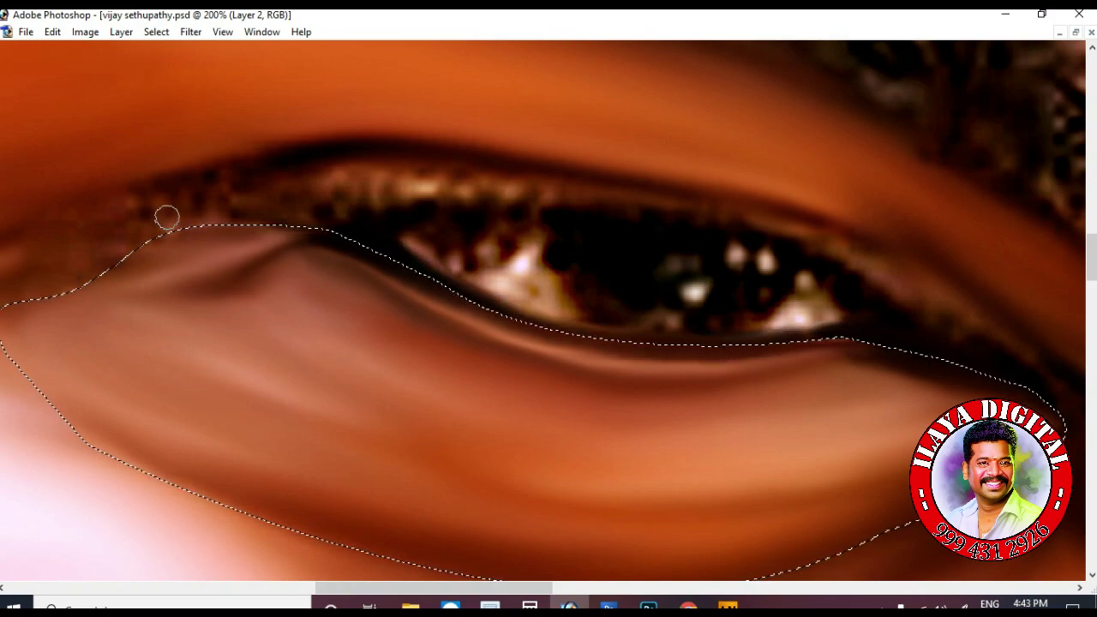
pyautogui.hotkey('ctrl', 'd')
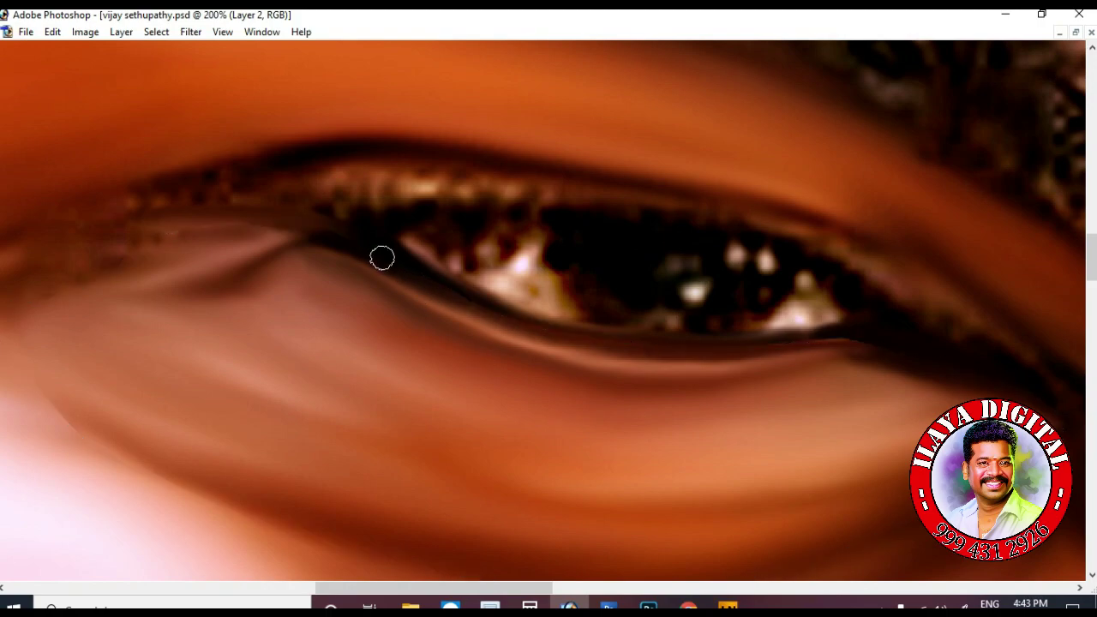
# Darken the lower lid edge, then select the upper eyelid band with a Pen path and smudge it
pyautogui.moveTo(382, 257); pyautogui.dragTo(532, 321)
pyautogui.scroll(3, 482, 306)
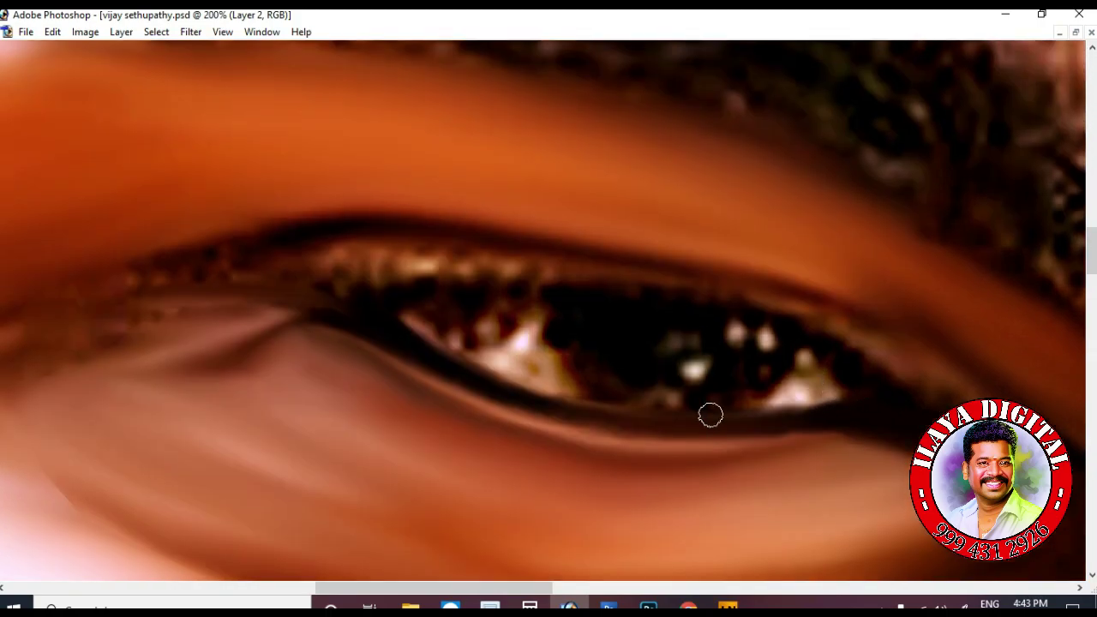
pyautogui.moveTo(902, 387); pyautogui.dragTo(933, 419)
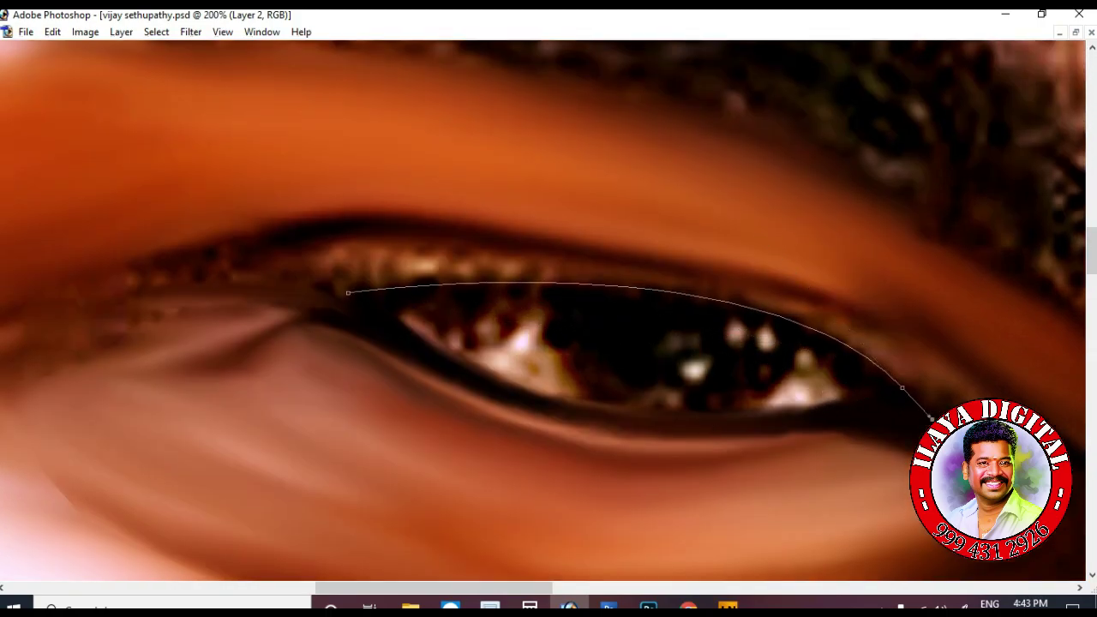
pyautogui.moveTo(398, 230); pyautogui.dragTo(276, 223)
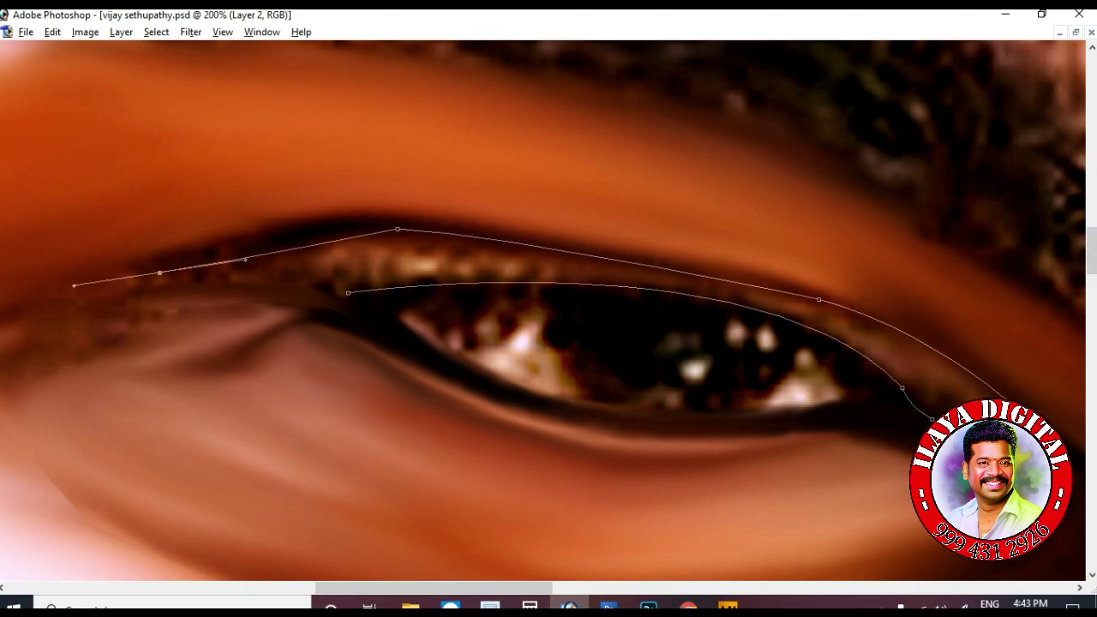
pyautogui.hotkey('ctrl', 'Return')
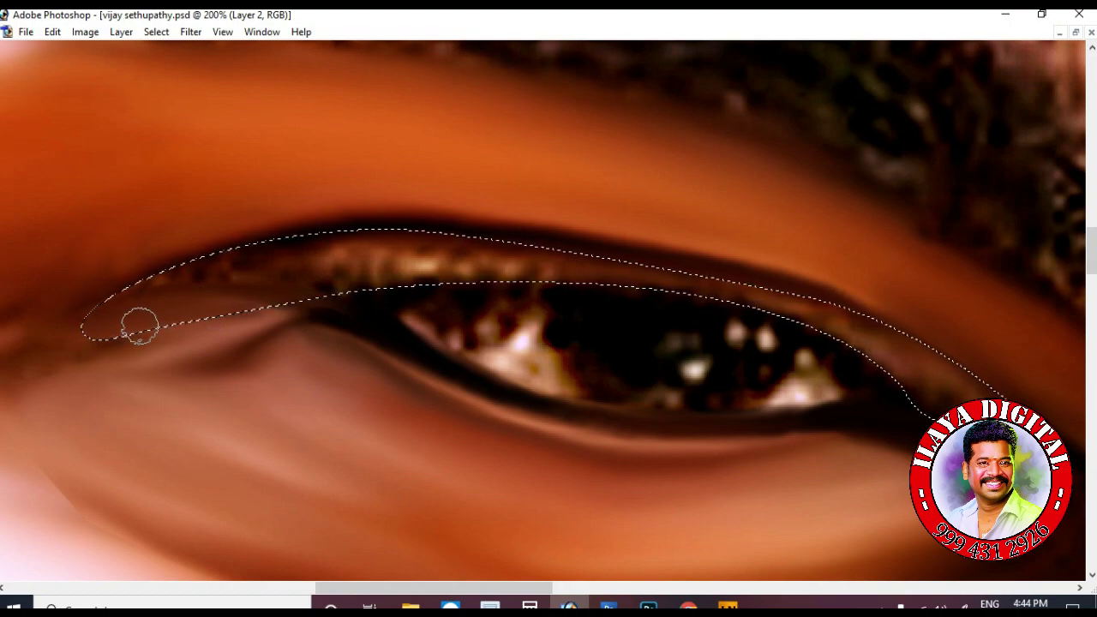
pyautogui.moveTo(409, 252)
pyautogui.mouseDown()
pyautogui.moveTo(705, 300)
pyautogui.moveTo(340, 269)
pyautogui.mouseUp()
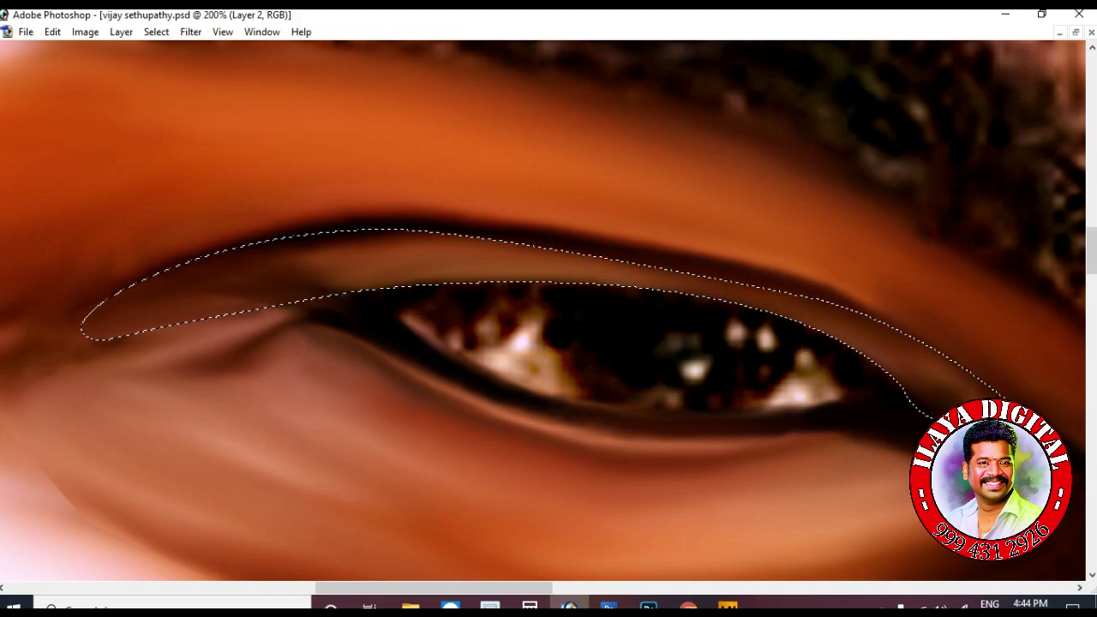
pyautogui.hotkey('ctrl', 'd')
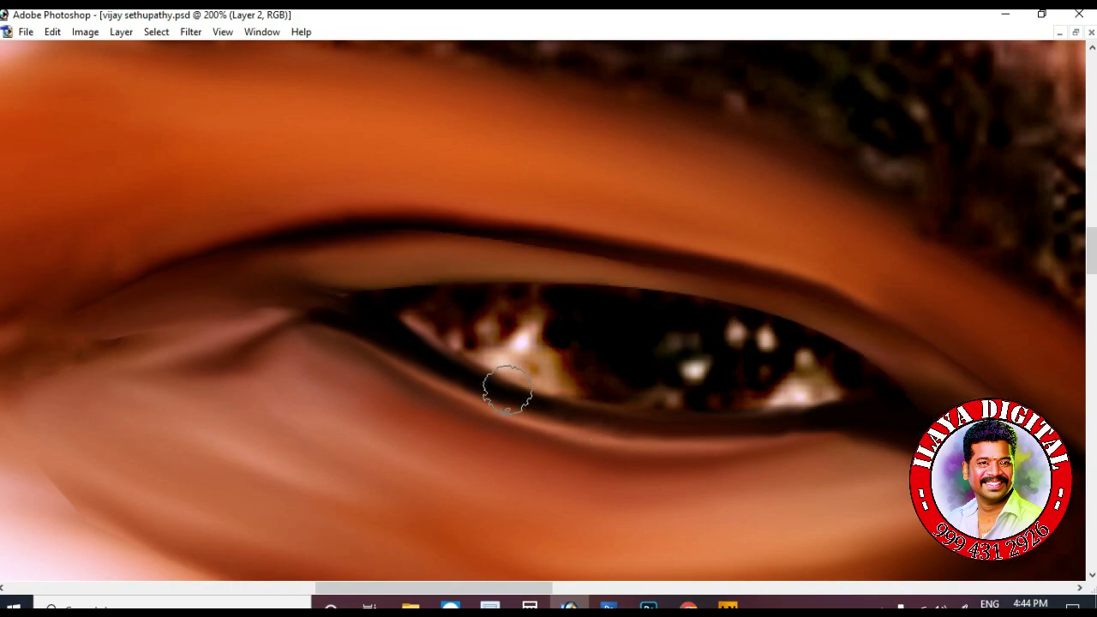
pyautogui.scroll(-1, 497, 336)
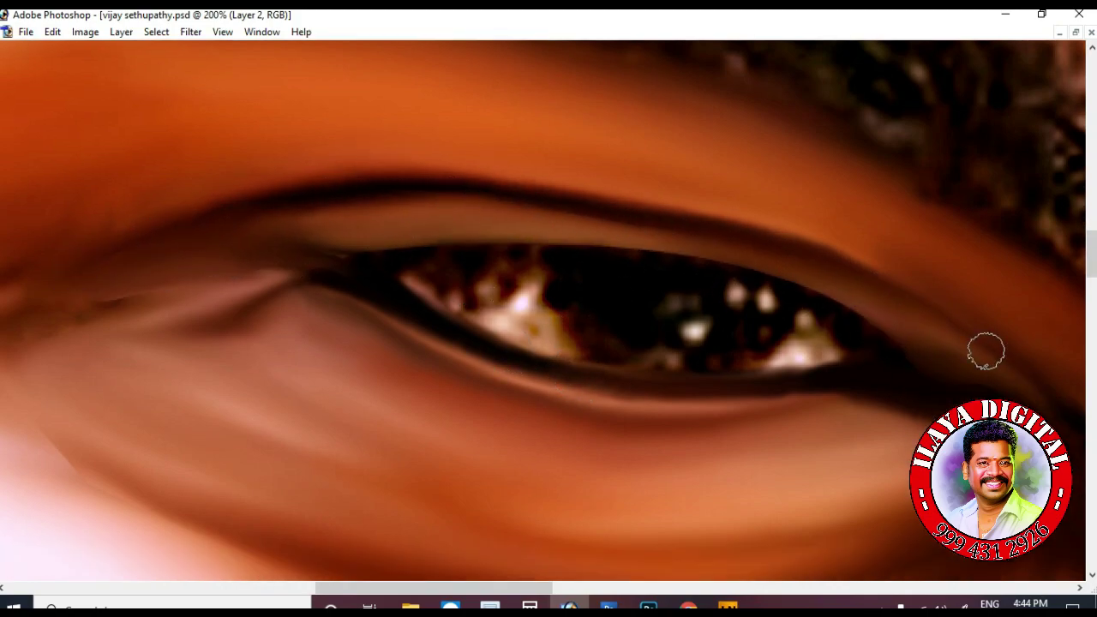
pyautogui.scroll(-2, 971, 332)
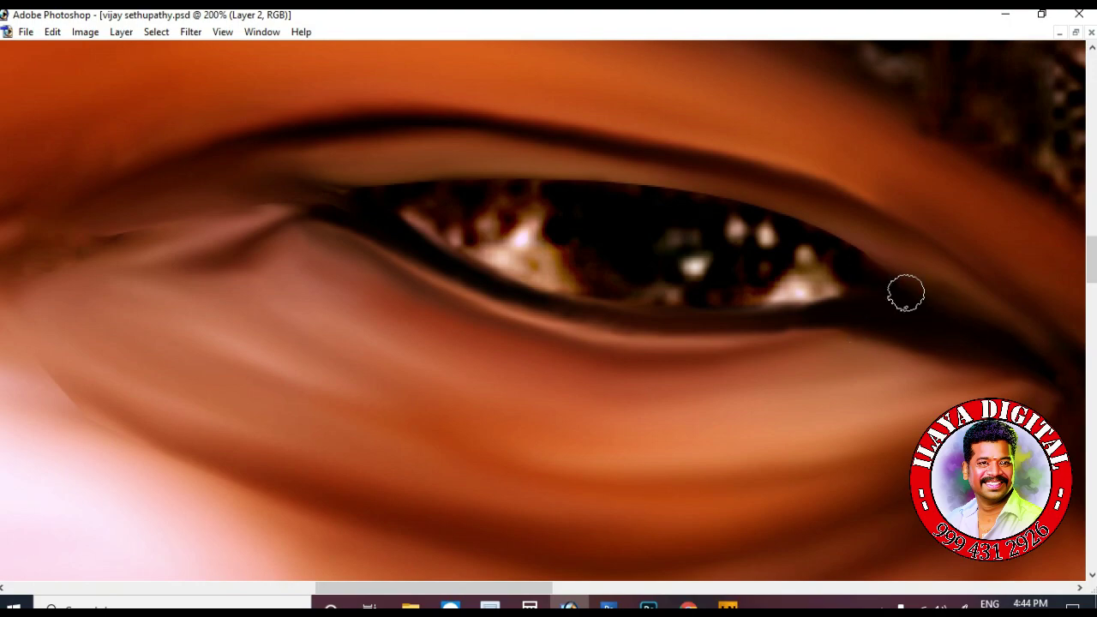
pyautogui.hscroll(-2, 686, 231)
pyautogui.hscroll(-1, 353, 129)
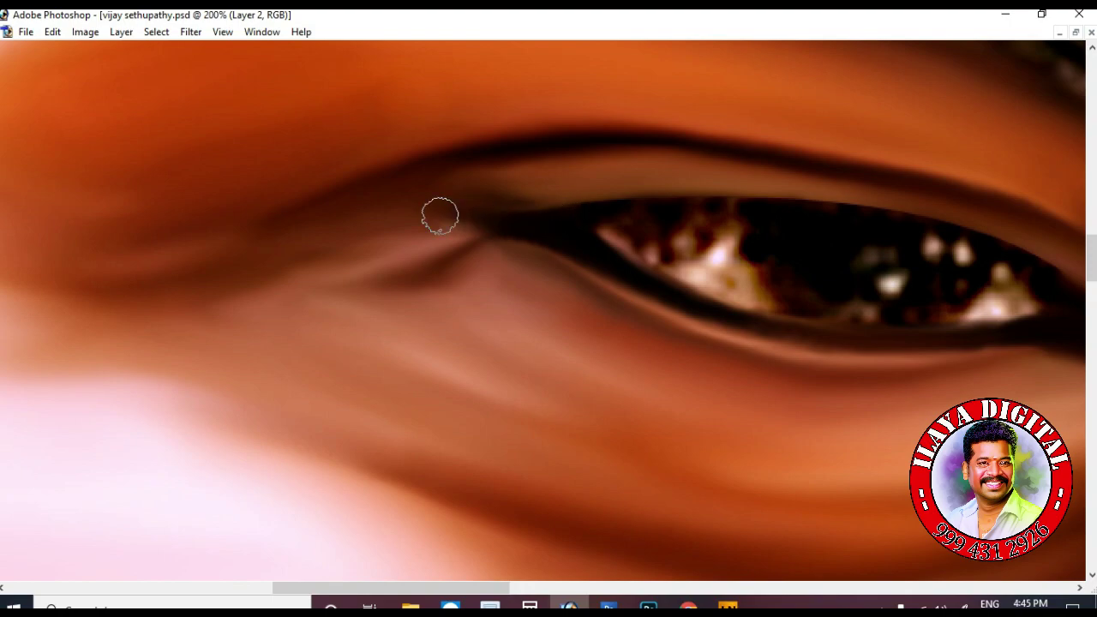
pyautogui.hscroll(4, 341, 343)
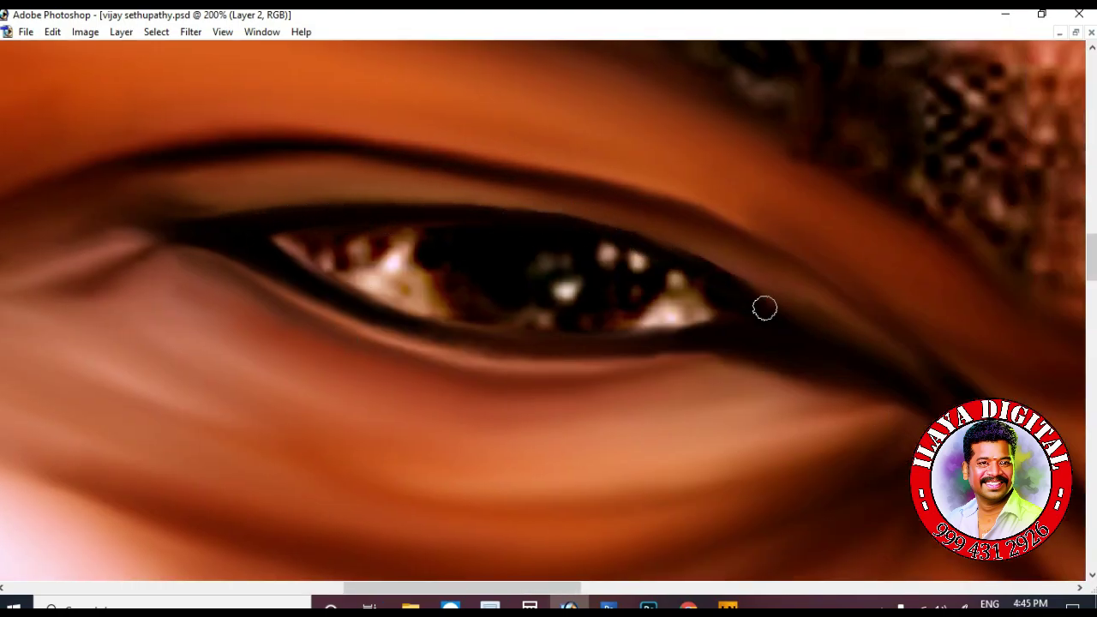
pyautogui.scroll(-2, 983, 351)
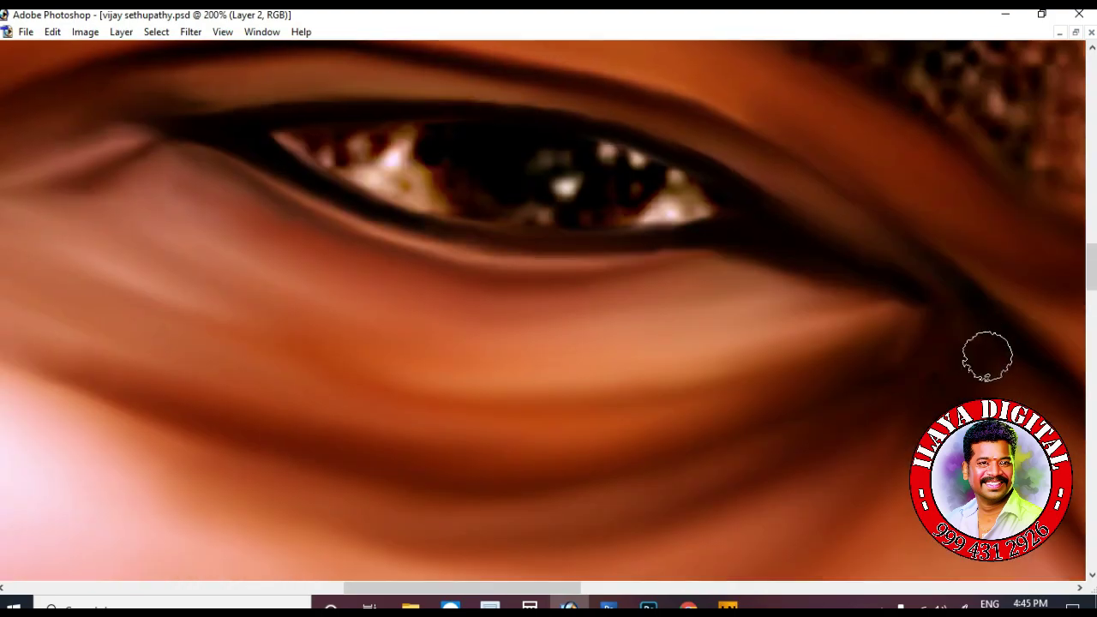
pyautogui.scroll(1, 517, 223)
pyautogui.scroll(1, 626, 274)
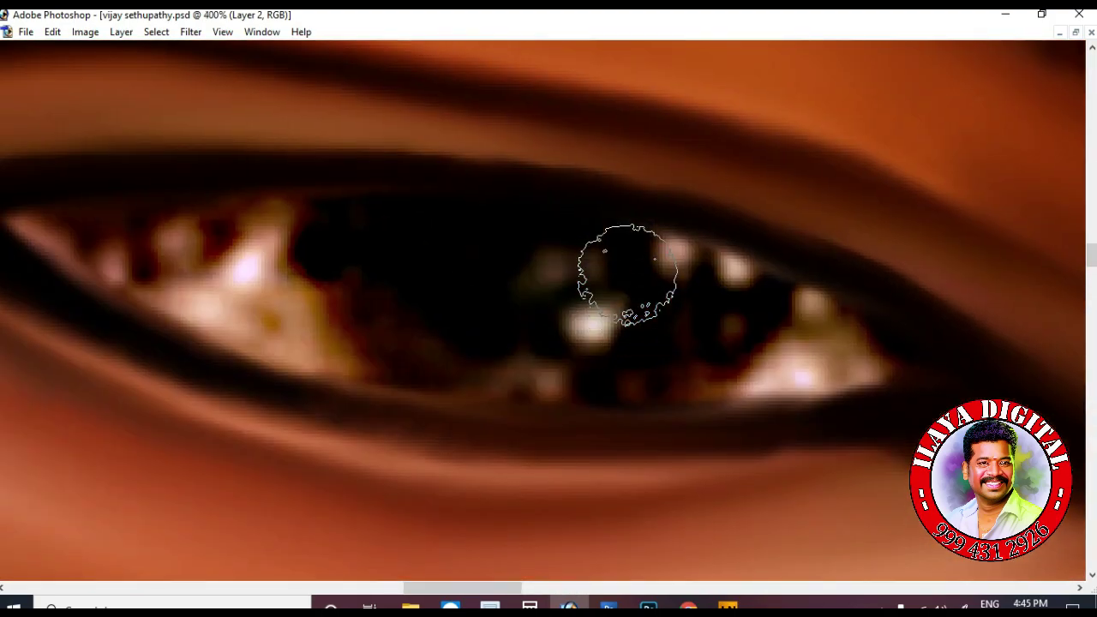
# With a smaller brush, paint darker tones over the light and reddish patches along the iris edges
pyautogui.press('[')
pyautogui.press('[')
pyautogui.press('[')
pyautogui.moveTo(767, 360)
pyautogui.mouseDown()
pyautogui.moveTo(797, 294)
pyautogui.moveTo(784, 380)
pyautogui.moveTo(875, 373)
pyautogui.moveTo(846, 360)
pyautogui.moveTo(820, 293)
pyautogui.mouseUp()
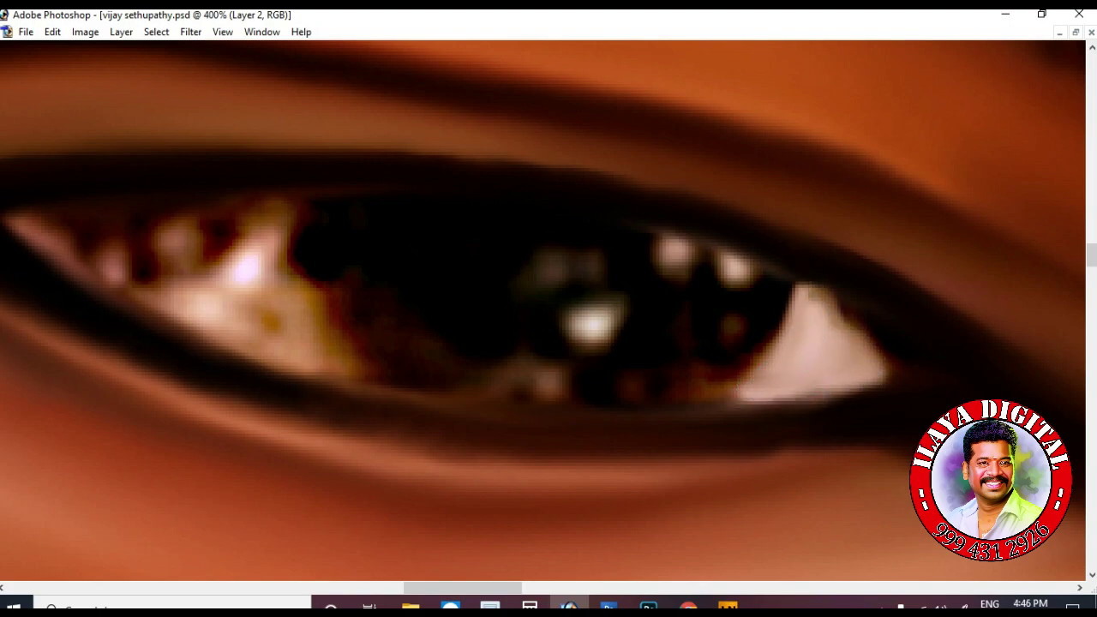
pyautogui.hotkey('ctrl', 'z')
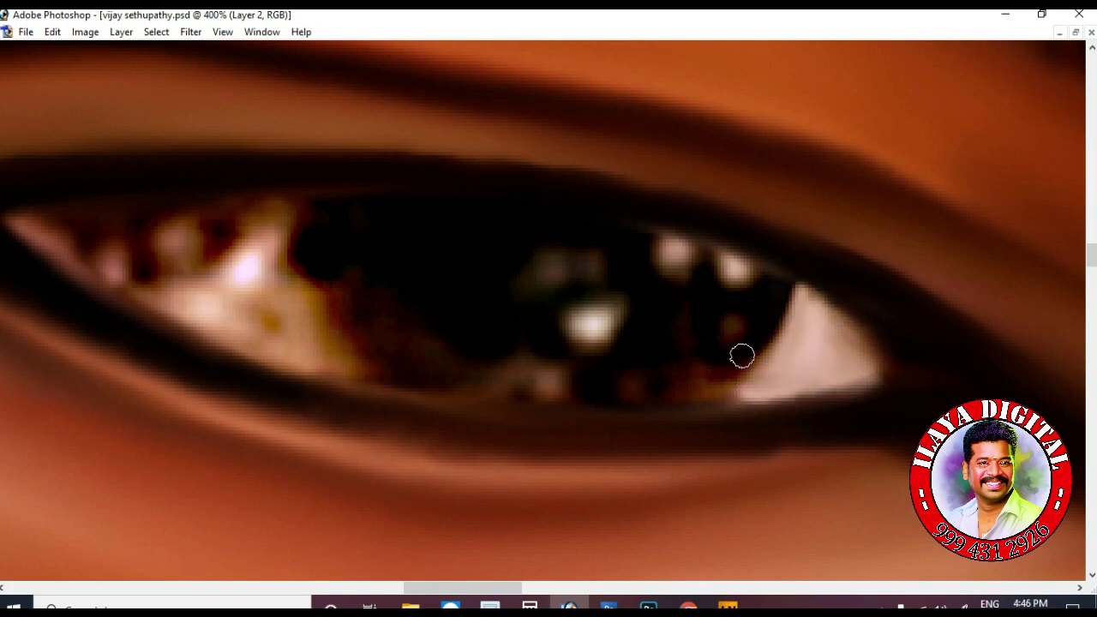
pyautogui.moveTo(343, 203); pyautogui.dragTo(405, 371)
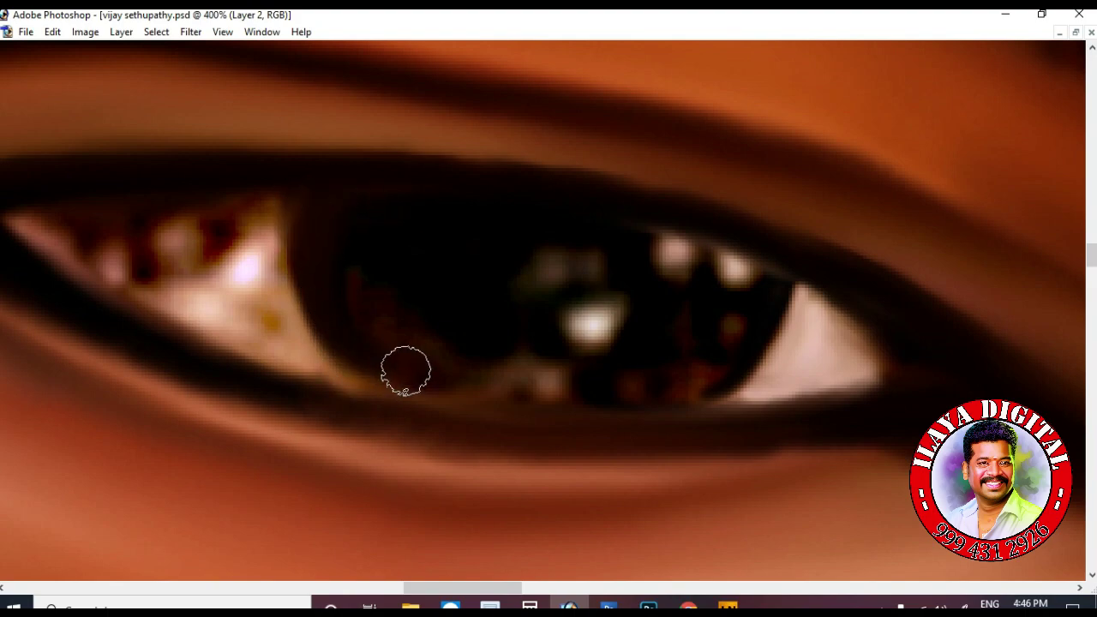
pyautogui.moveTo(369, 294); pyautogui.dragTo(640, 380)
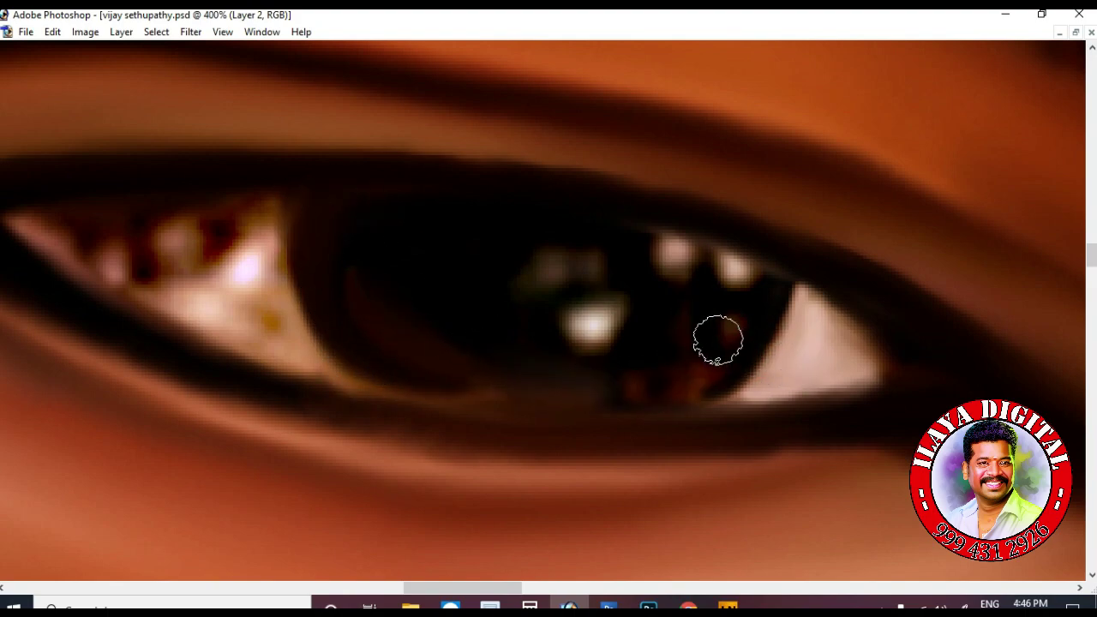
pyautogui.moveTo(703, 349); pyautogui.dragTo(563, 385)
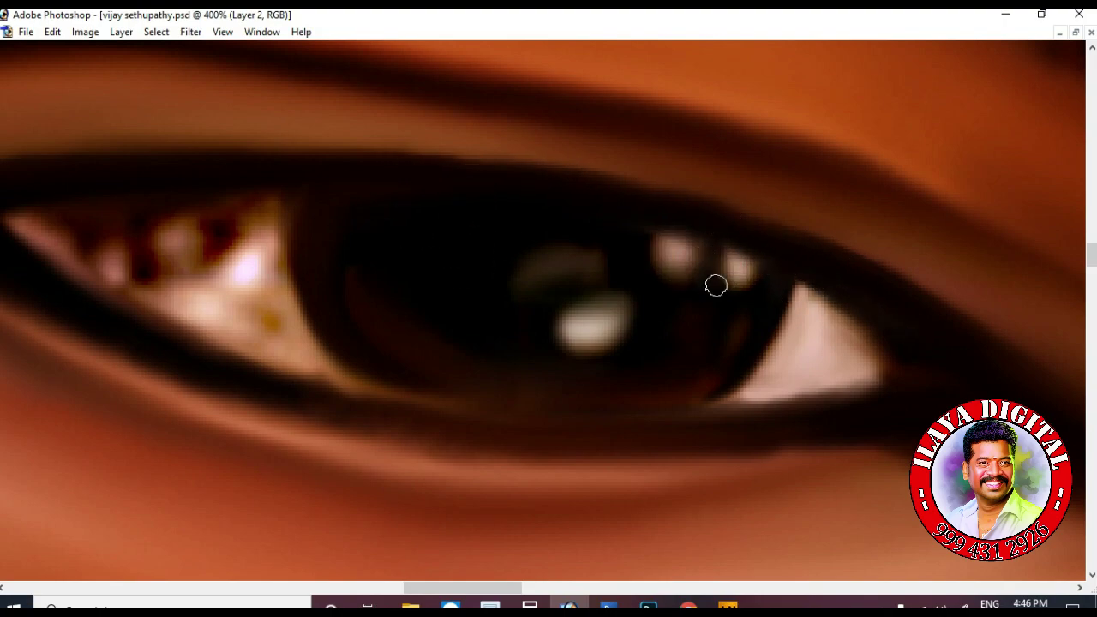
# Brighten the white of the inner eye corner and paint out the golden spot
pyautogui.moveTo(232, 297)
pyautogui.mouseDown()
pyautogui.moveTo(252, 284)
pyautogui.moveTo(207, 311)
pyautogui.moveTo(231, 321)
pyautogui.mouseUp()
pyautogui.hscroll(-5, 568, 412)
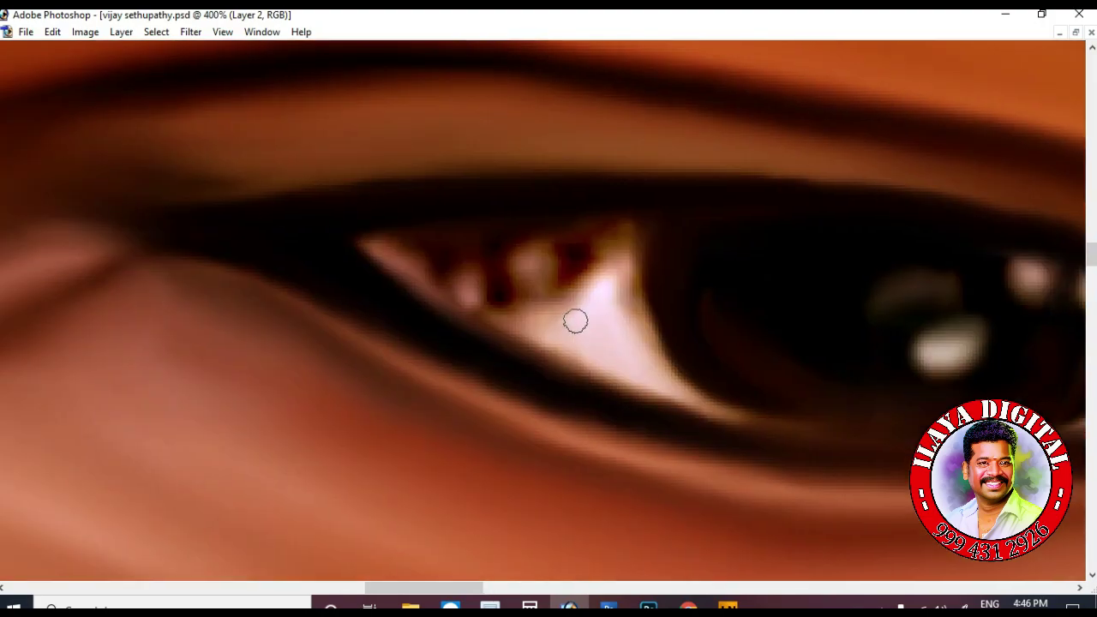
pyautogui.moveTo(575, 321)
pyautogui.mouseDown()
pyautogui.moveTo(501, 297)
pyautogui.moveTo(622, 299)
pyautogui.moveTo(643, 234)
pyautogui.moveTo(554, 240)
pyautogui.moveTo(469, 279)
pyautogui.moveTo(370, 218)
pyautogui.moveTo(519, 286)
pyautogui.moveTo(637, 228)
pyautogui.moveTo(685, 222)
pyautogui.mouseUp()
# Zoom in on the face and brush a darker stroke along the under-eye crease
pyautogui.hotkey('ctrl', '0')
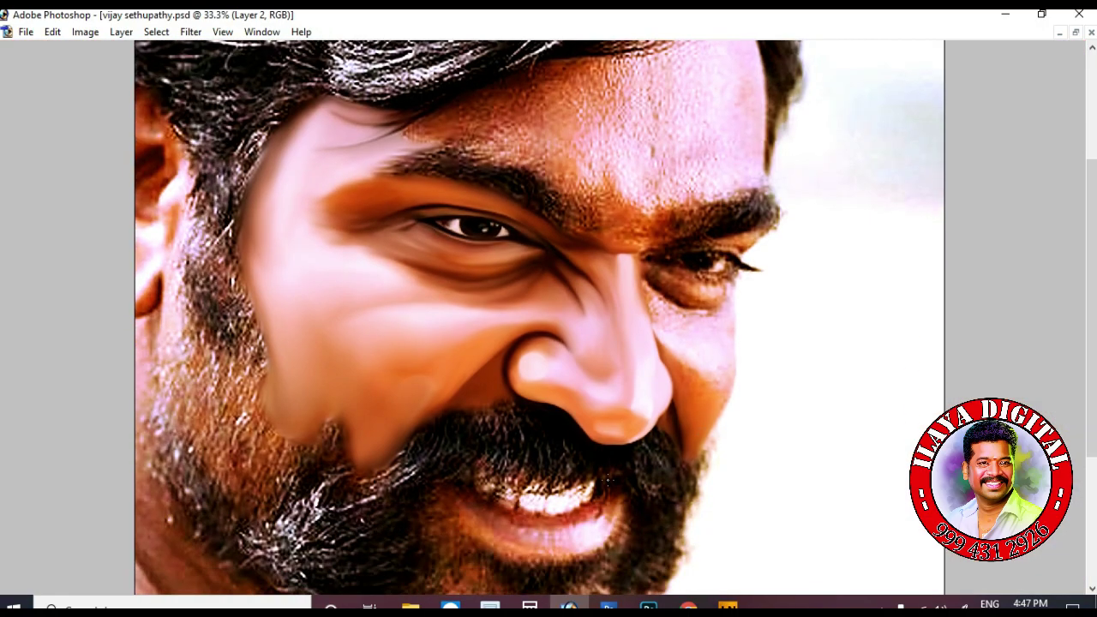
pyautogui.hotkey('ctrl', '+')
pyautogui.scroll(5, 350, 313)
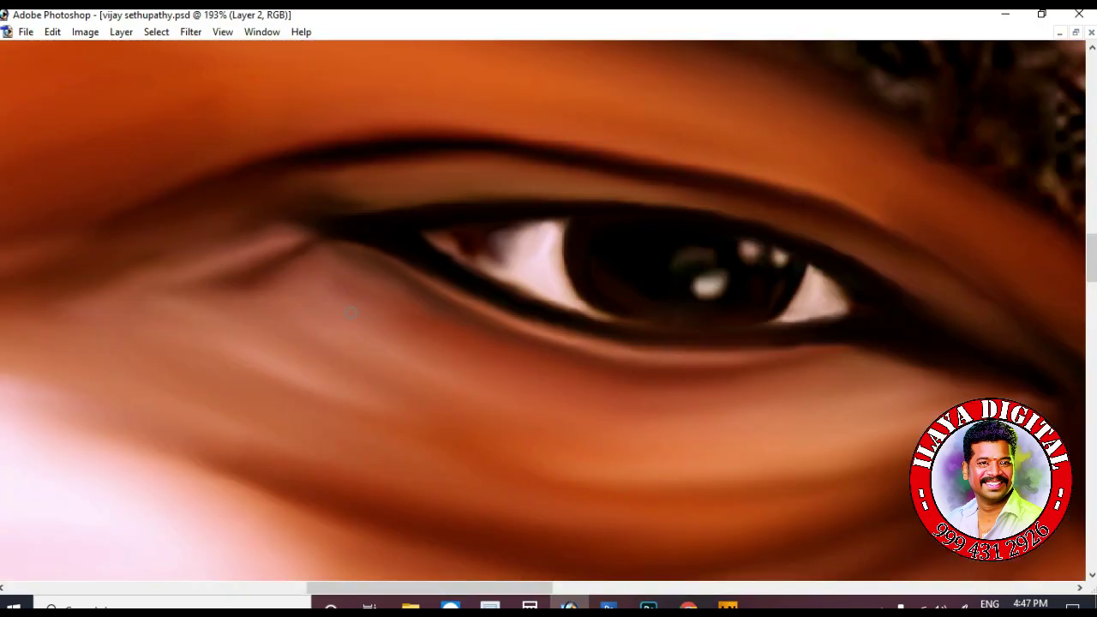
pyautogui.moveTo(221, 270); pyautogui.dragTo(171, 287)
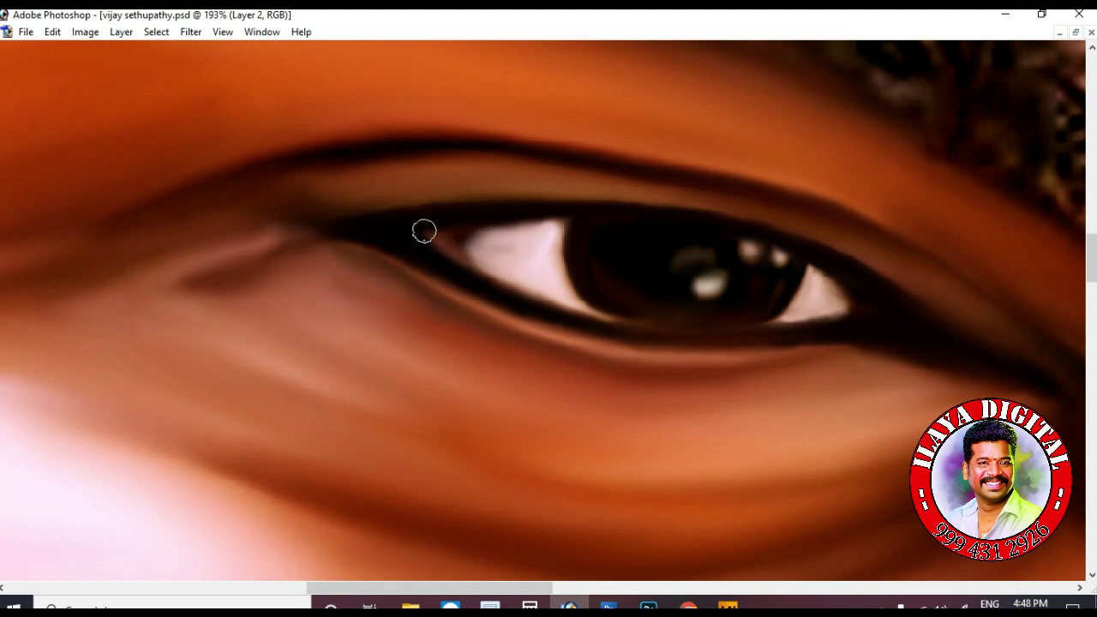
# Fit the whole portrait on screen and restore the tool and layer panels
pyautogui.hotkey('ctrl', '0')
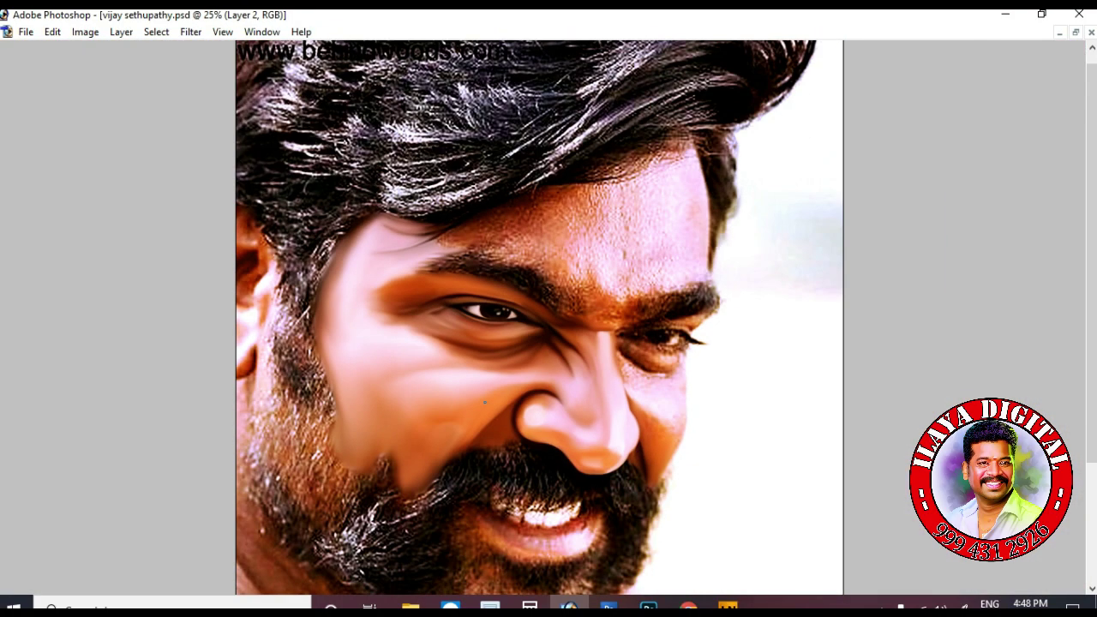
pyautogui.hotkey('ctrl', 'alt', '0')
pyautogui.hotkey('ctrl', '0')
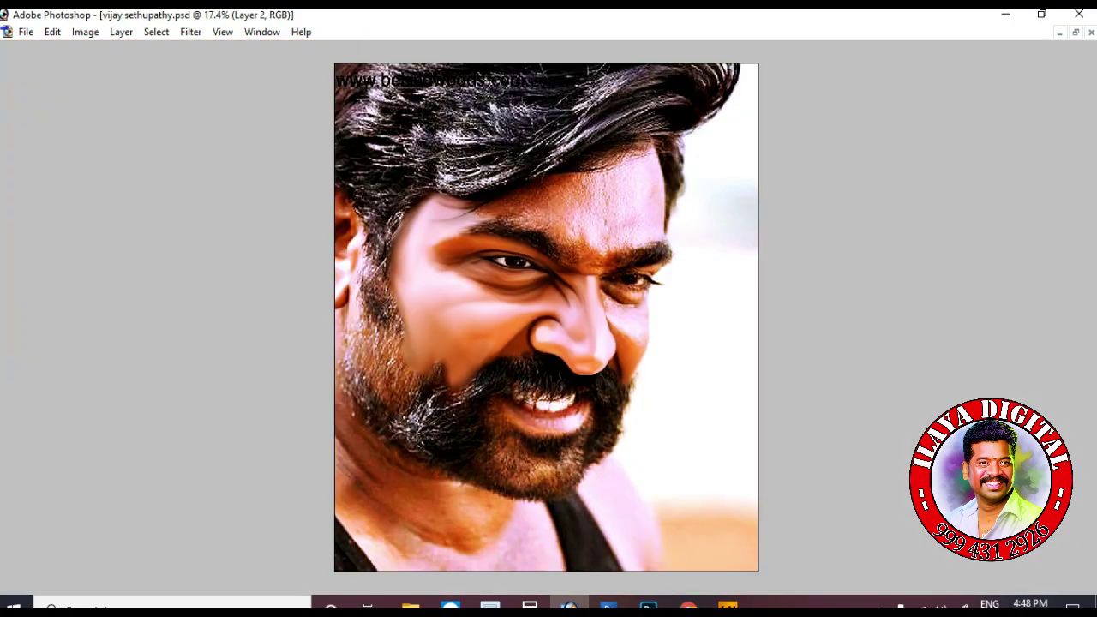
pyautogui.hotkey('ctrl', 'alt', '0')
pyautogui.hotkey('ctrl', '-')
pyautogui.hotkey('ctrl', '-')
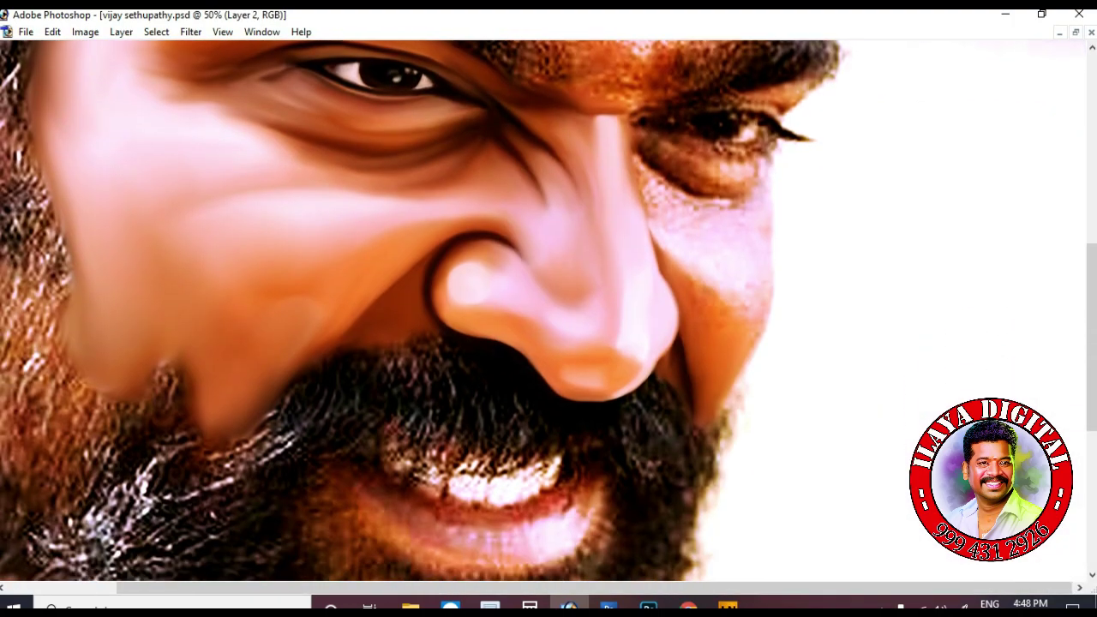
pyautogui.hotkey('ctrl', '0')
pyautogui.press('Tab')
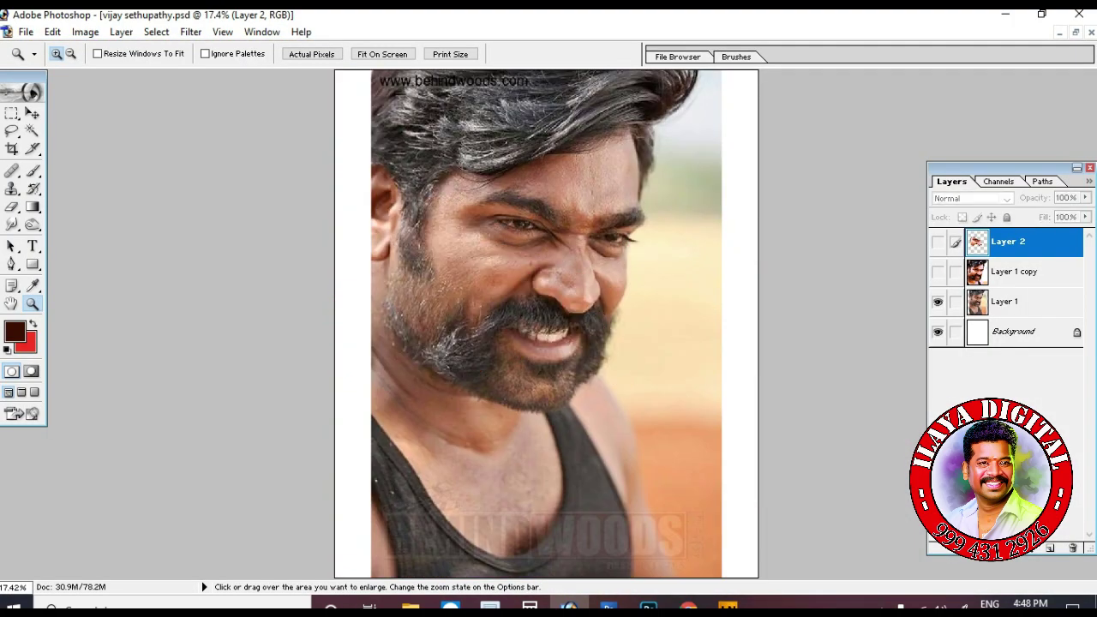
# Hide Layer 2 to compare with the original, then start a Pen path under the far eye
pyautogui.click(938, 241)
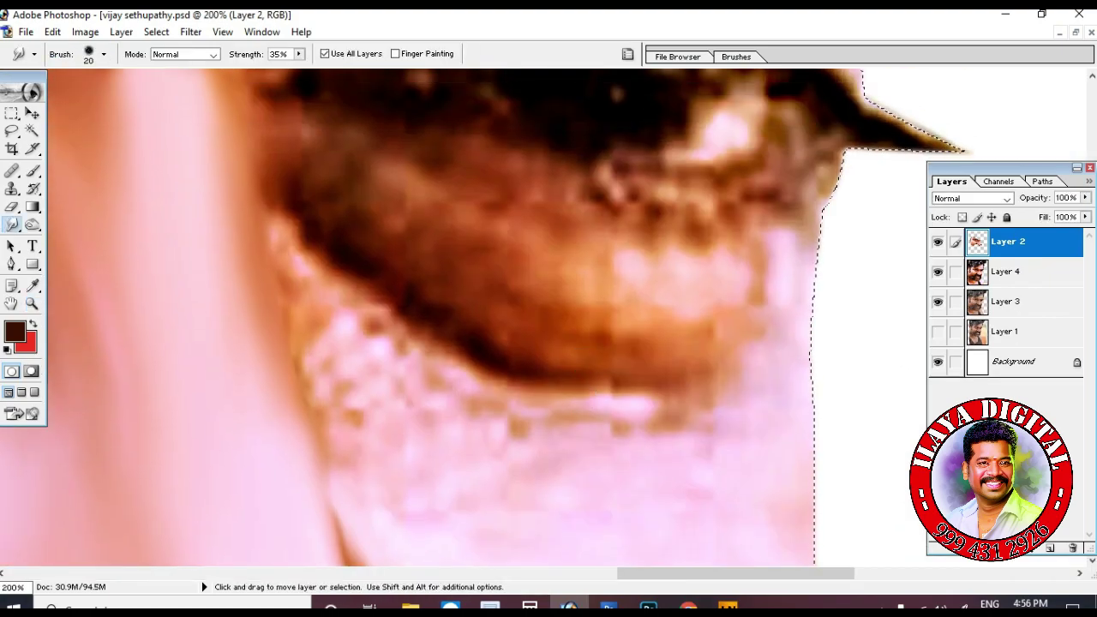
pyautogui.click(459, 220)
pyautogui.moveTo(666, 311); pyautogui.dragTo(775, 276)
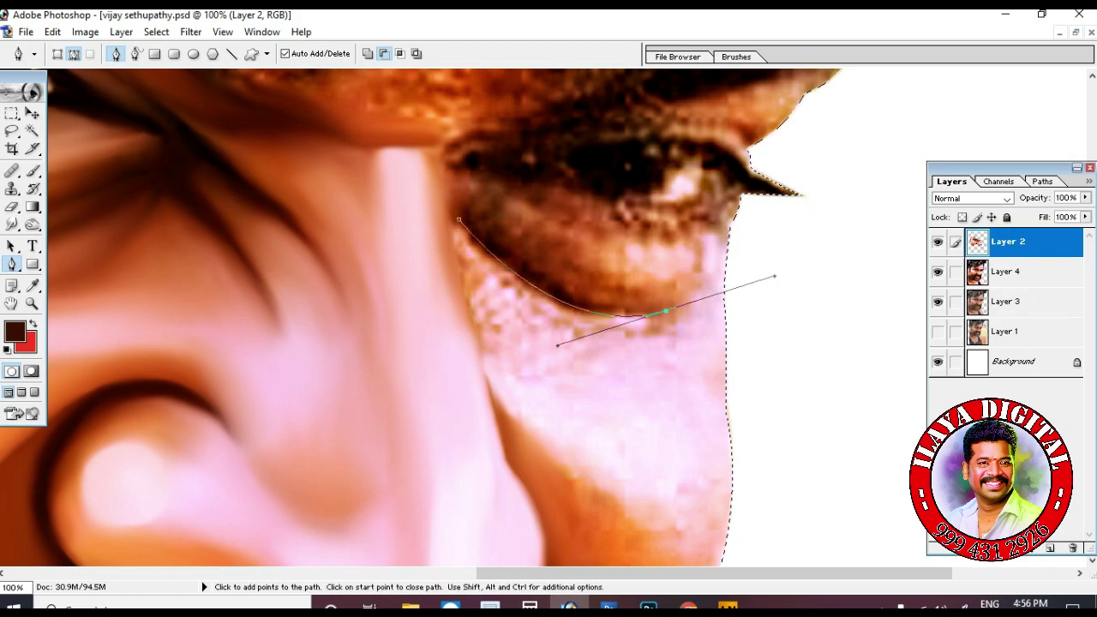
pyautogui.click(709, 291)
# Finish the path beside the nose with a sharp corner and load it as a selection
pyautogui.scroll(-2, 709, 291)
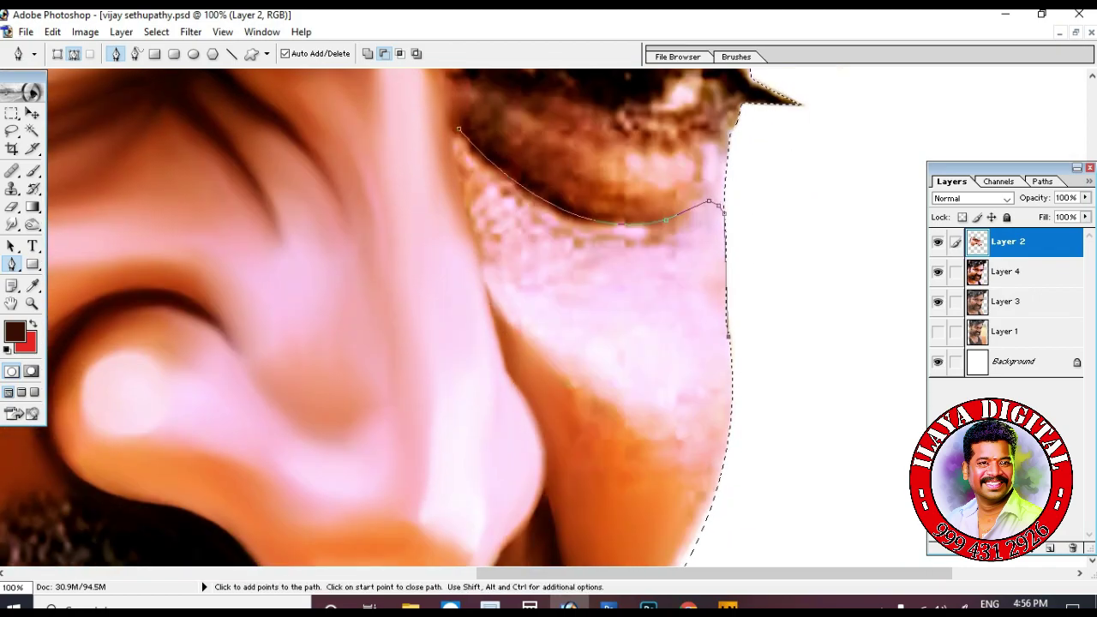
pyautogui.scroll(-3, 403, 317)
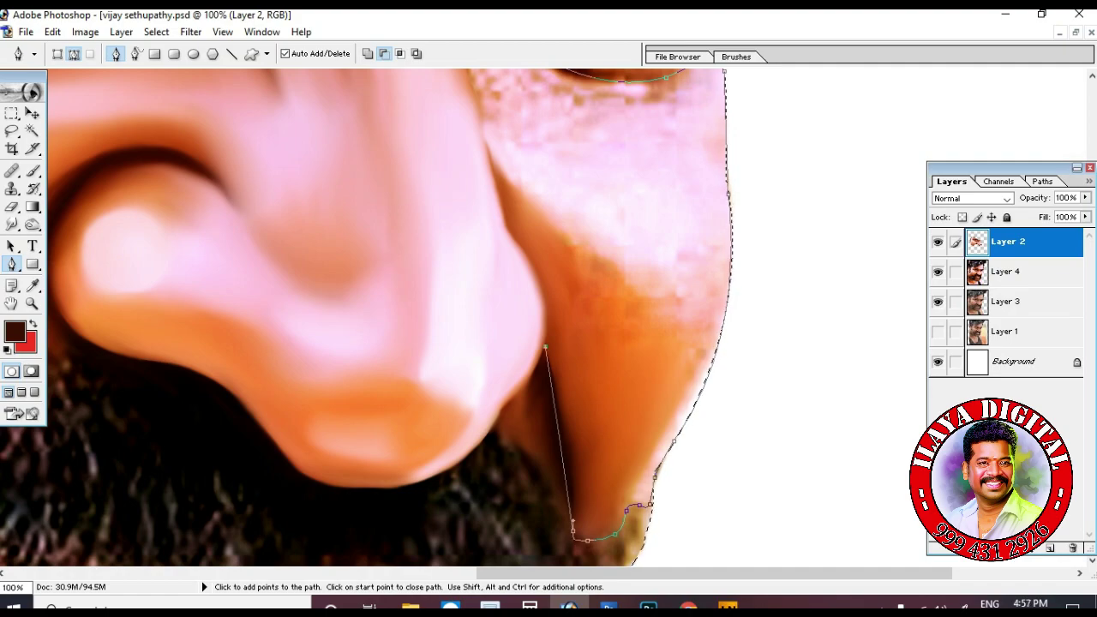
pyautogui.scroll(2, 546, 347)
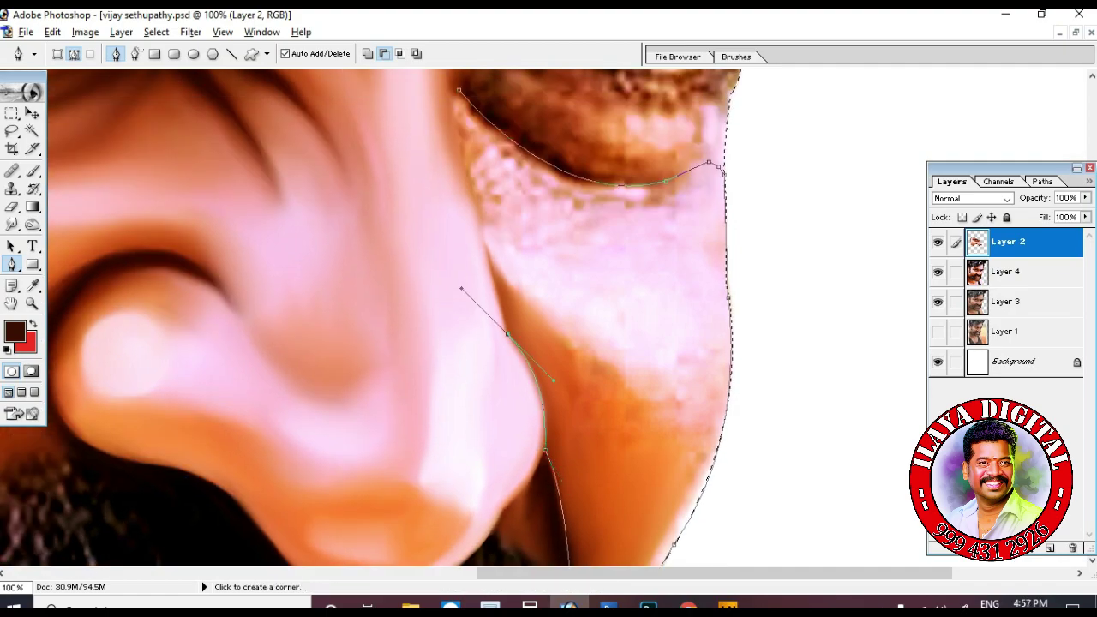
pyautogui.keyDown('alt'); pyautogui.click(506, 334); pyautogui.keyUp('alt')
pyautogui.scroll(3, 457, 207)
pyautogui.hotkey('ctrl', 'Return')
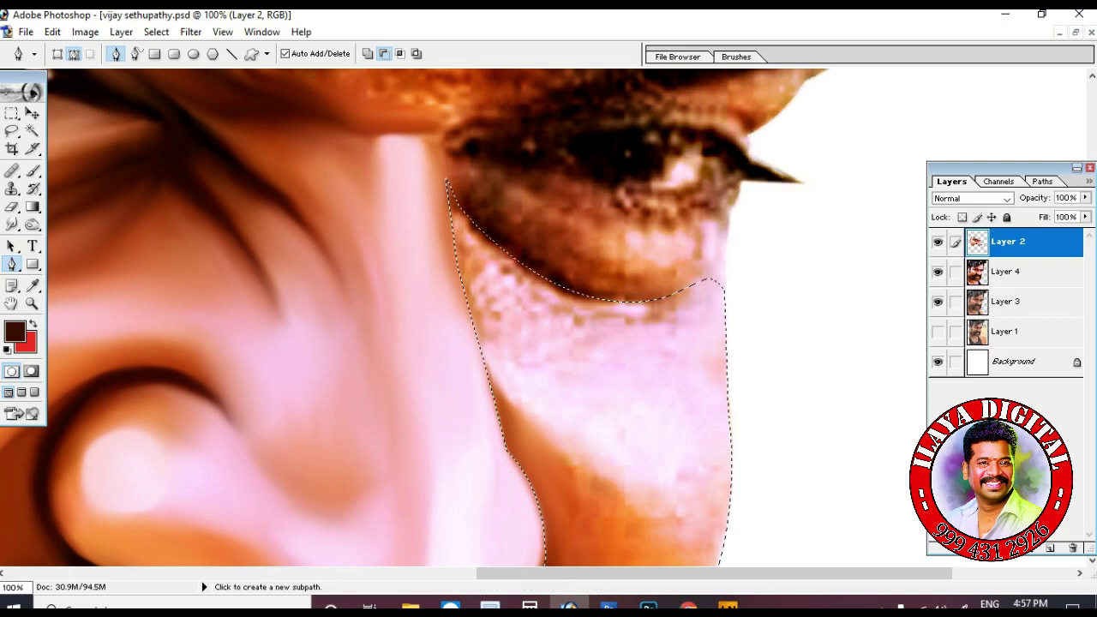
pyautogui.press('r')
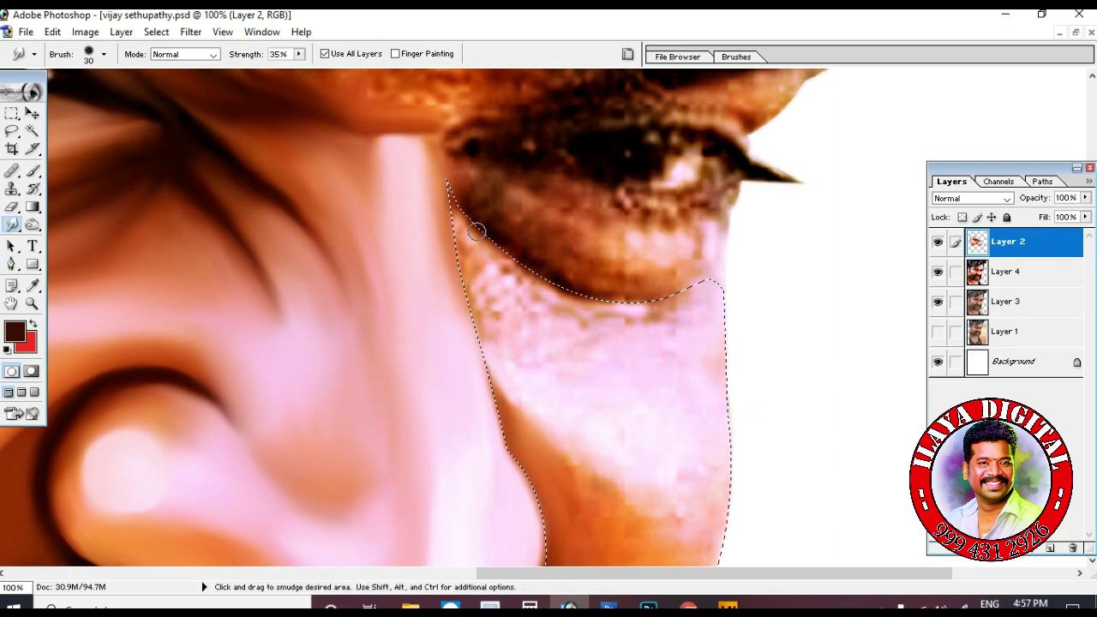
# Hide the panels and smudge-blend the skin along the lower-eyelid selection
pyautogui.press('Tab')
pyautogui.moveTo(477, 201); pyautogui.dragTo(672, 341)
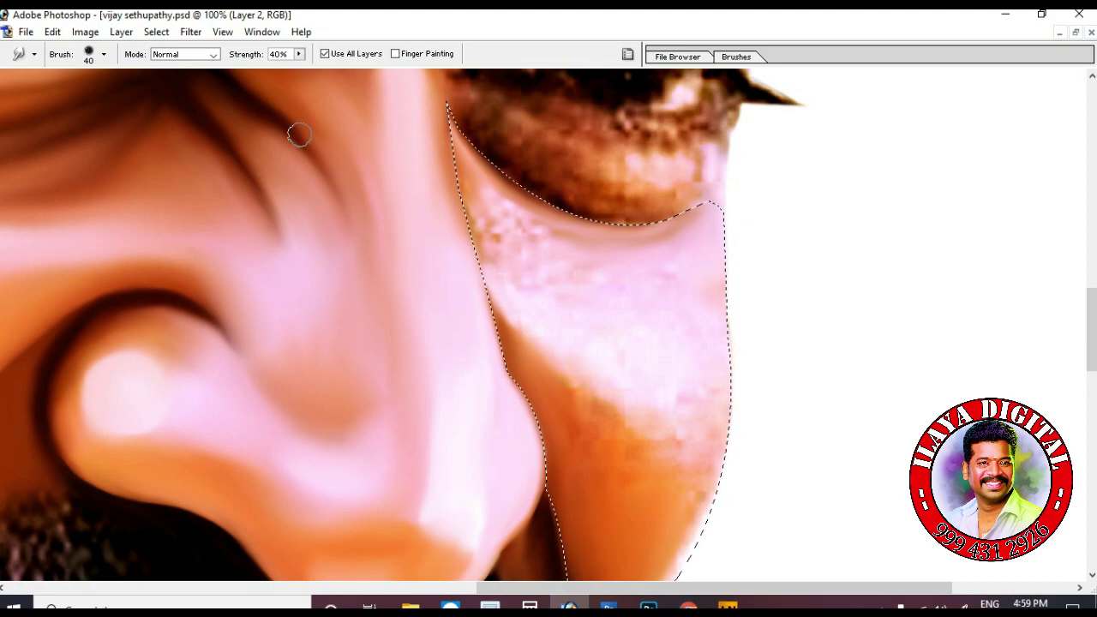
pyautogui.moveTo(489, 192)
pyautogui.mouseDown()
pyautogui.moveTo(514, 214)
pyautogui.moveTo(505, 214)
pyautogui.moveTo(635, 251)
pyautogui.mouseUp()
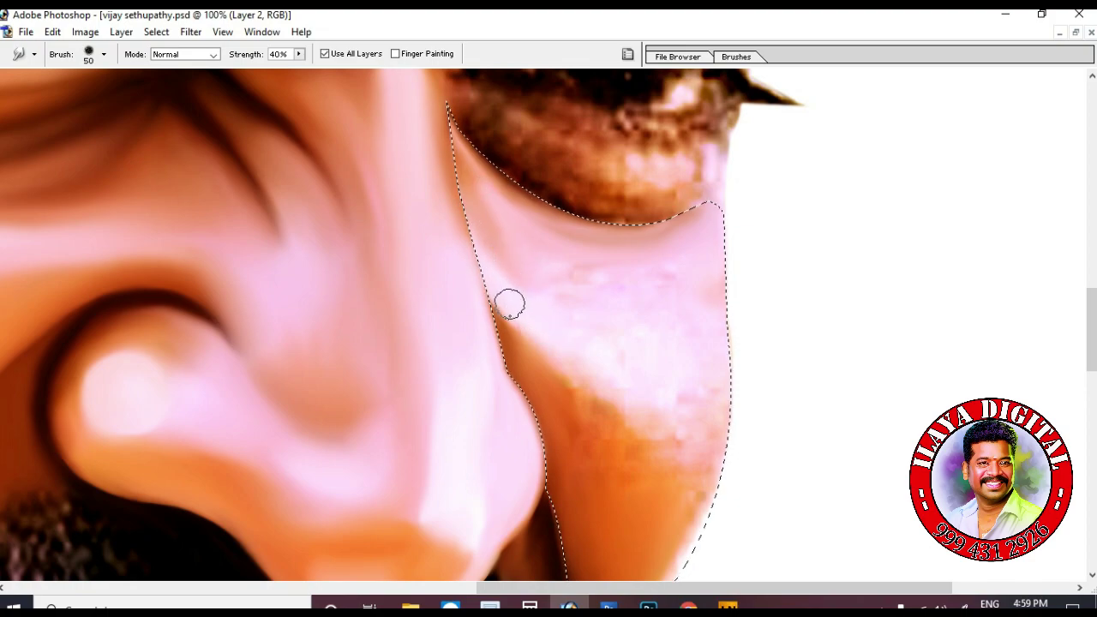
pyautogui.moveTo(509, 305); pyautogui.dragTo(468, 287)
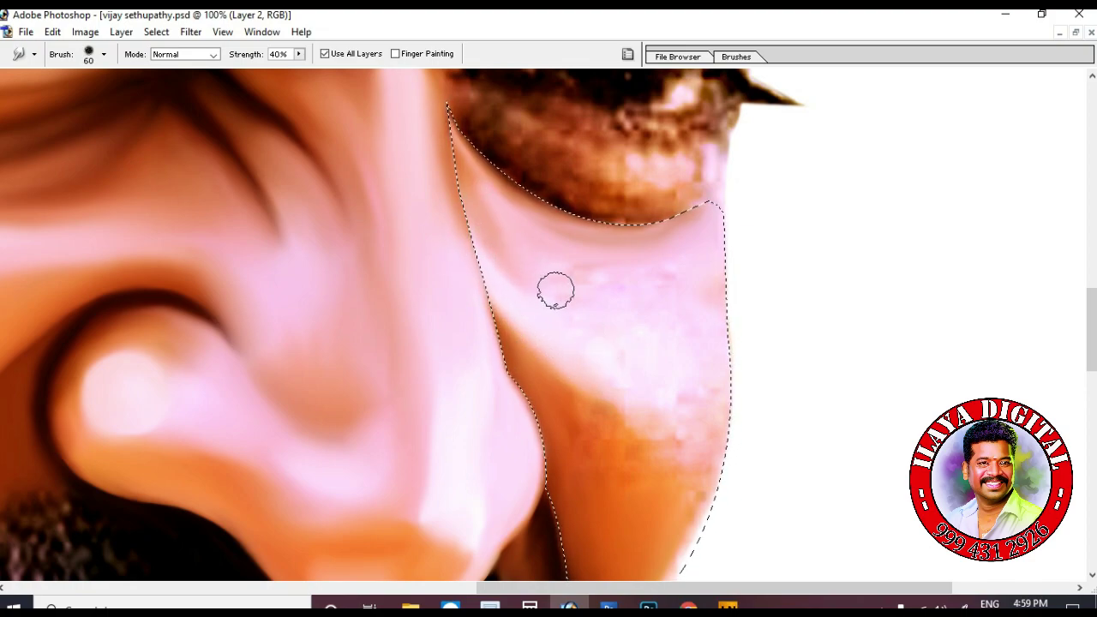
# Smooth the cheek skin beside the nose with a larger smudge brush at 35% strength
pyautogui.scroll(-3, 700, 274)
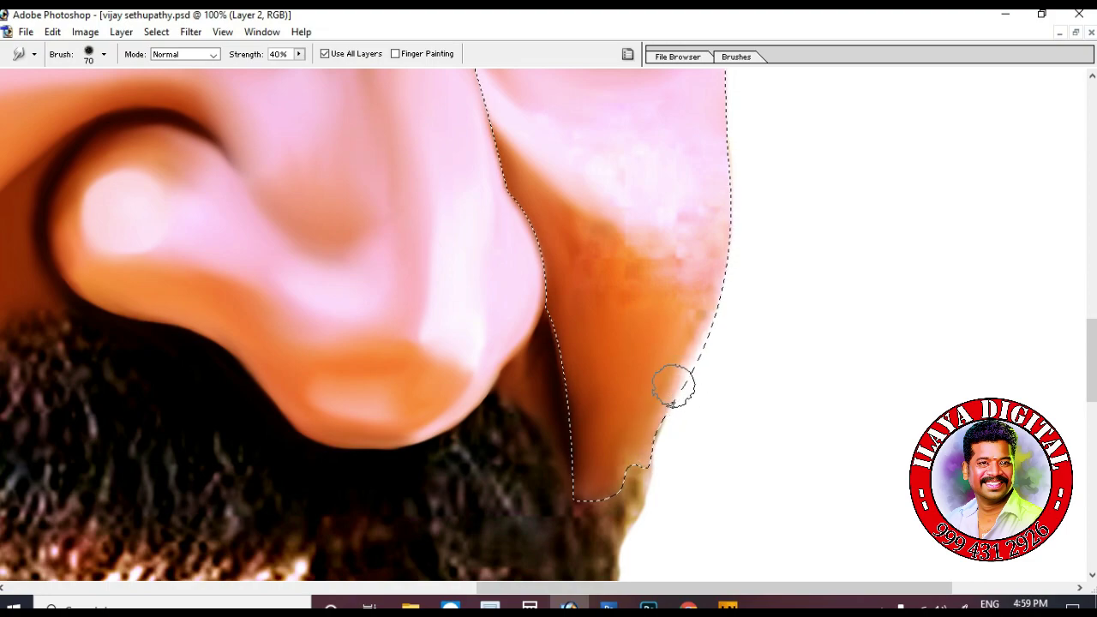
pyautogui.press(']')
pyautogui.press(']')
pyautogui.press(']')
pyautogui.press(']')
pyautogui.moveTo(581, 348)
pyautogui.mouseDown()
pyautogui.moveTo(571, 466)
pyautogui.moveTo(652, 465)
pyautogui.moveTo(608, 480)
pyautogui.moveTo(710, 352)
pyautogui.mouseUp()
pyautogui.scroll(1, 710, 352)
pyautogui.press(']')
pyautogui.press(']')
pyautogui.press('3')
pyautogui.press('5')
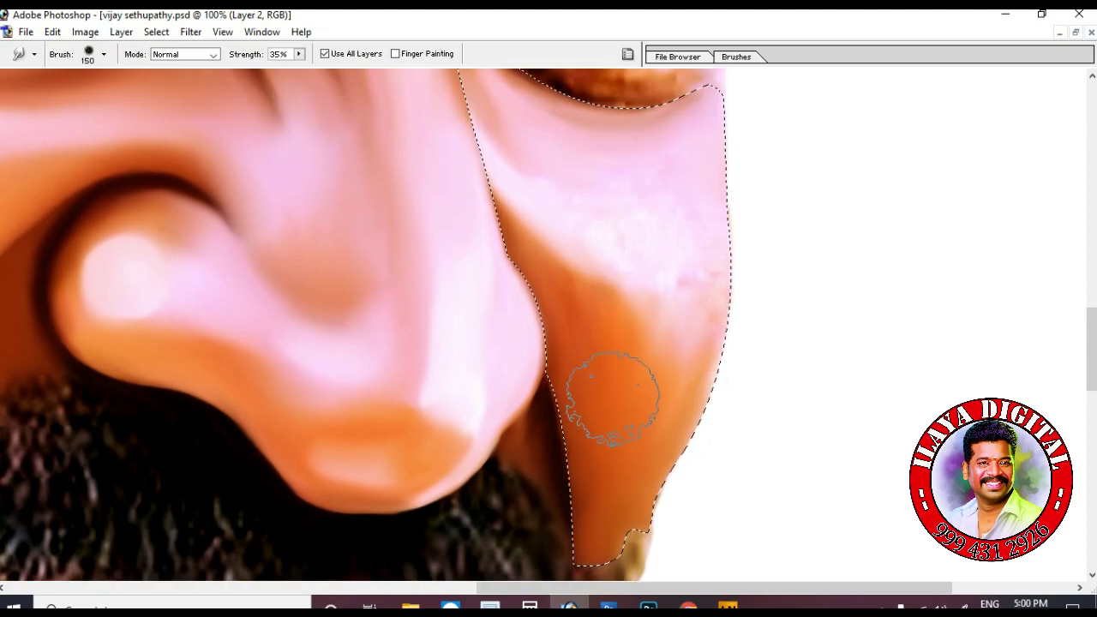
pyautogui.scroll(2, 601, 391)
pyautogui.scroll(1, 547, 340)
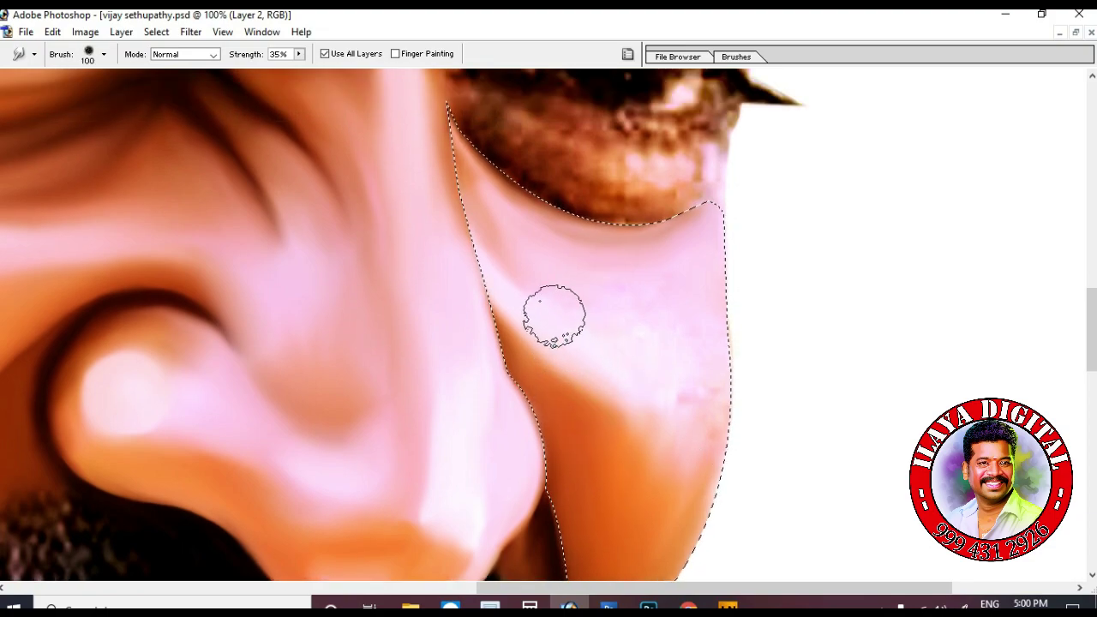
# Fine-tune the smudge brush size while scrolling over the under-eye area
pyautogui.press('[')
pyautogui.press('[')
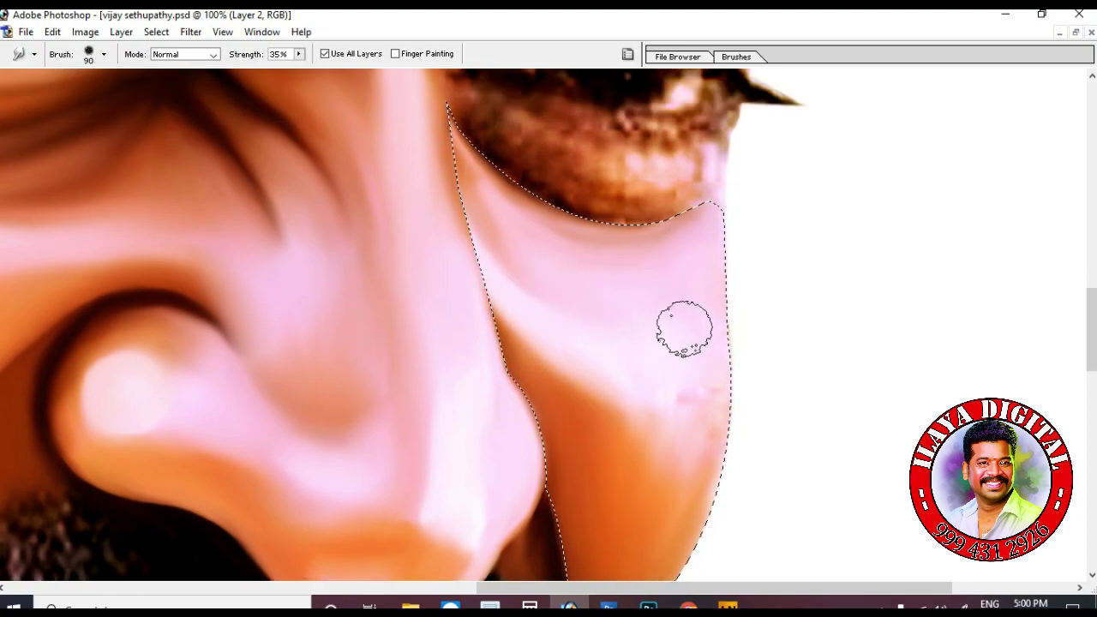
pyautogui.press(']')
pyautogui.press(']')
pyautogui.press(']')
pyautogui.scroll(-2, 681, 360)
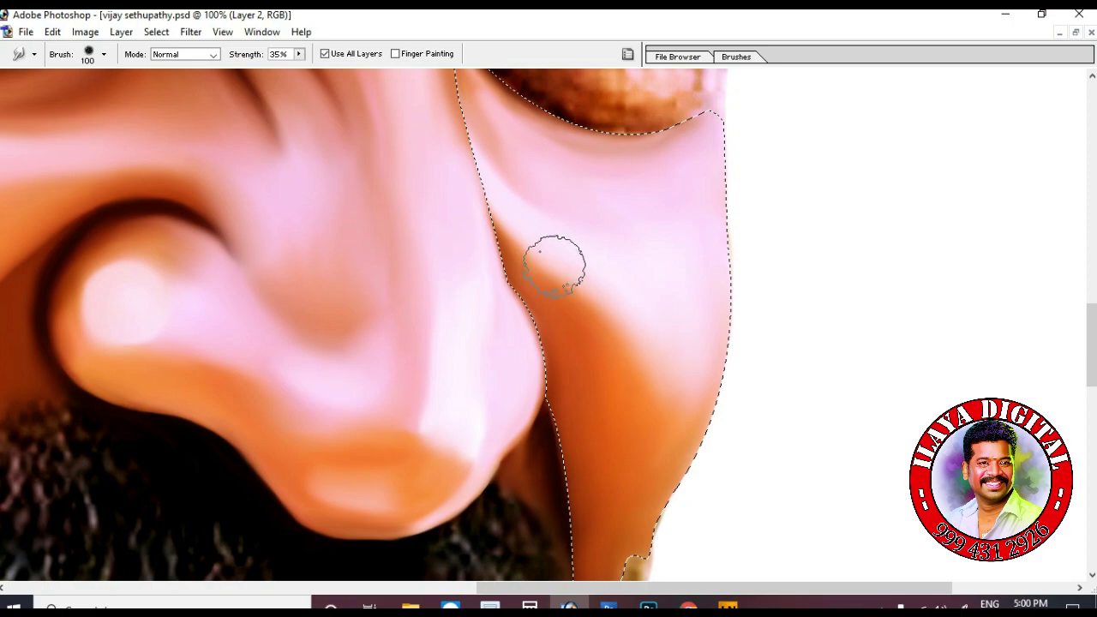
pyautogui.press(']')
pyautogui.scroll(1, 799, 380)
pyautogui.scroll(2, 799, 380)
pyautogui.scroll(1, 727, 245)
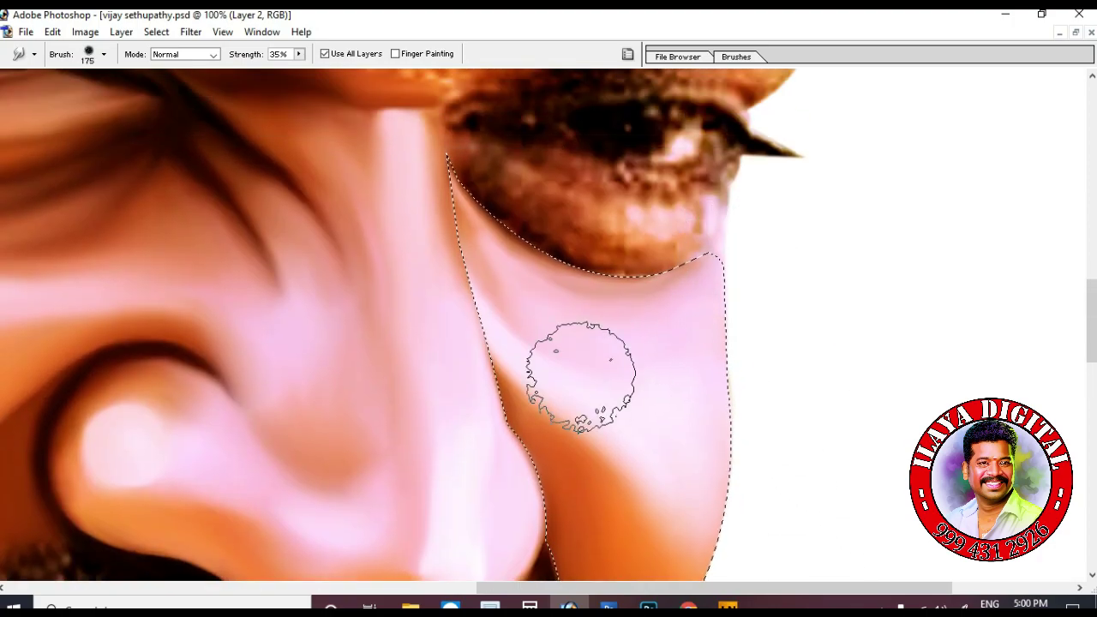
pyautogui.press('[')
pyautogui.press('[')
pyautogui.press('[')
pyautogui.press('[')
pyautogui.press('[')
pyautogui.press('[')
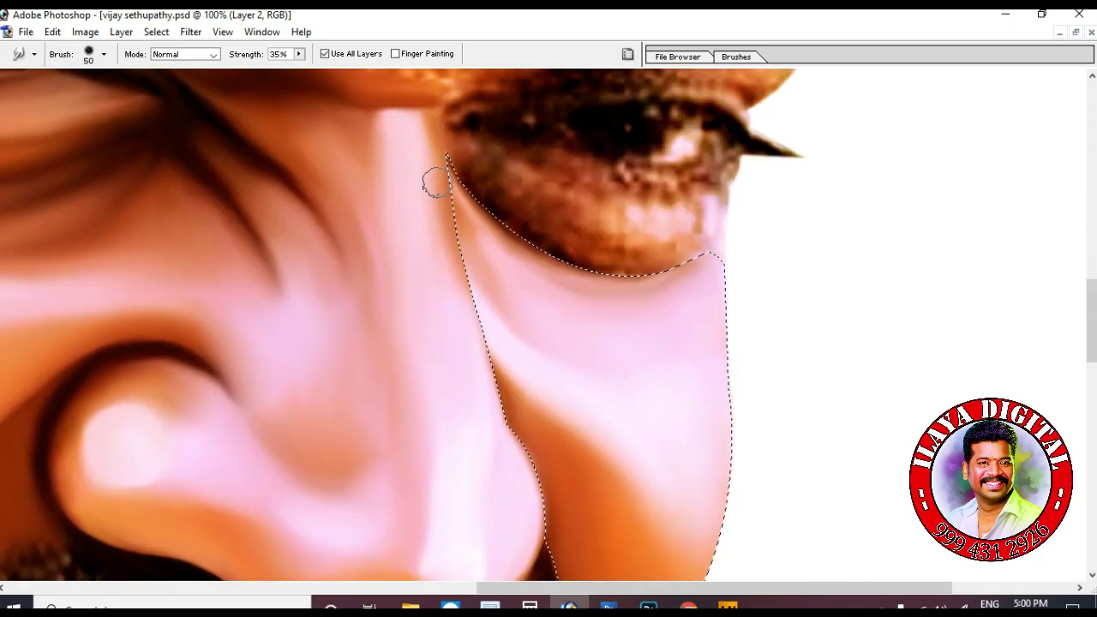
pyautogui.scroll(2, 455, 352)
pyautogui.press('[')
pyautogui.press('[')
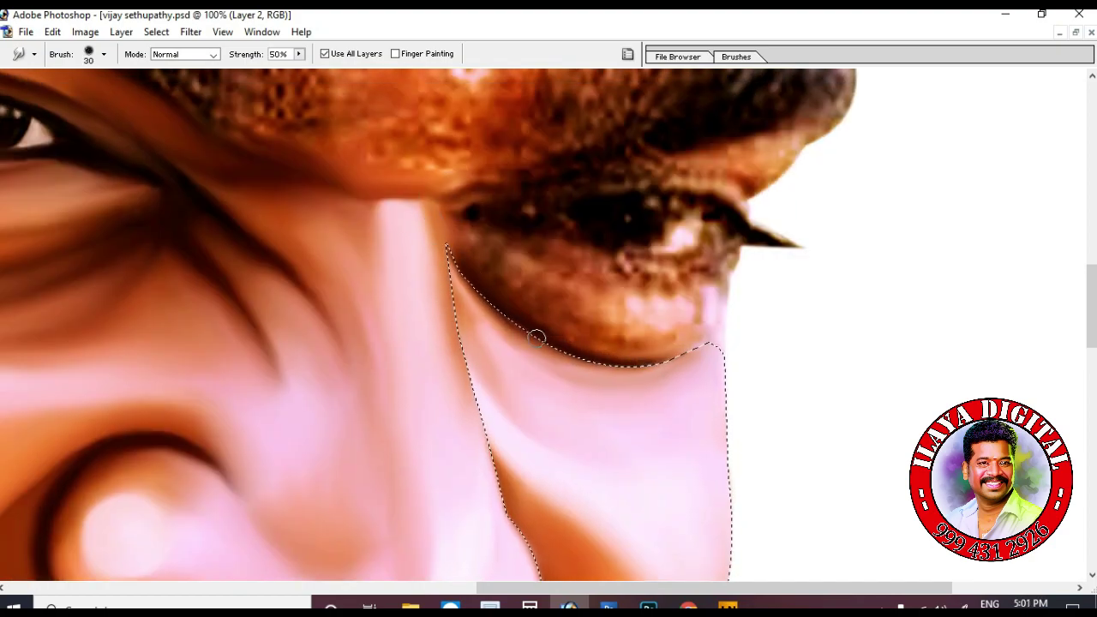
# Zoom in closer and soften and lighten the skin under the eye at 35% strength
pyautogui.hotkey('ctrl', '=')
pyautogui.scroll(1, 489, 304)
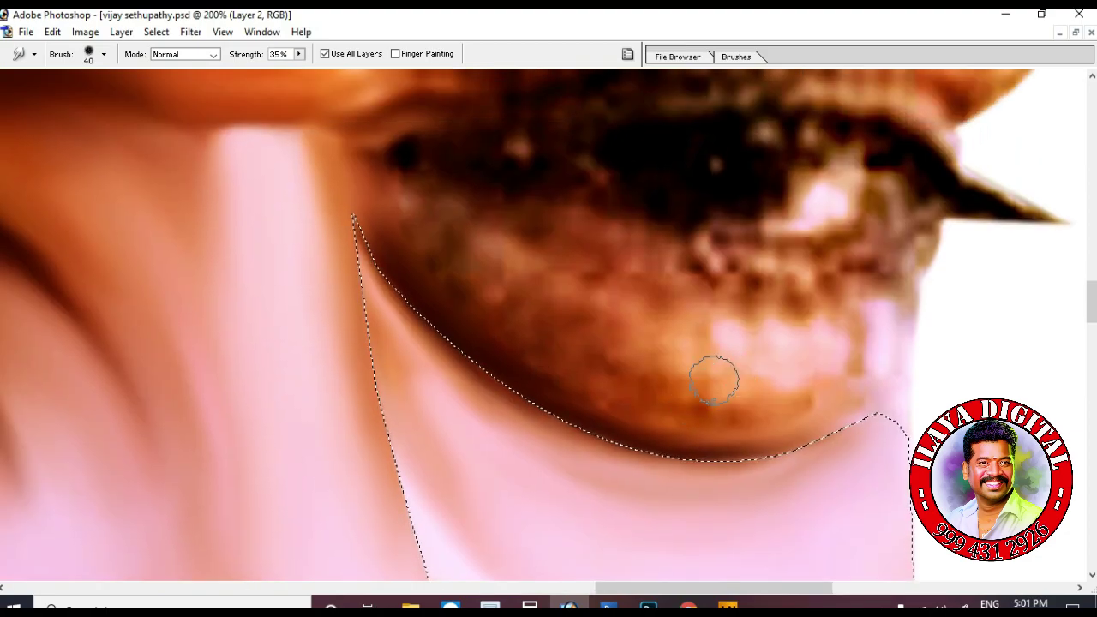
pyautogui.press(']')
pyautogui.press(']')
pyautogui.press('3')
pyautogui.press('5')
pyautogui.moveTo(777, 342)
pyautogui.mouseDown()
pyautogui.moveTo(852, 358)
pyautogui.moveTo(727, 399)
pyautogui.moveTo(797, 421)
pyautogui.moveTo(723, 412)
pyautogui.mouseUp()
pyautogui.press('[')
pyautogui.press('[')
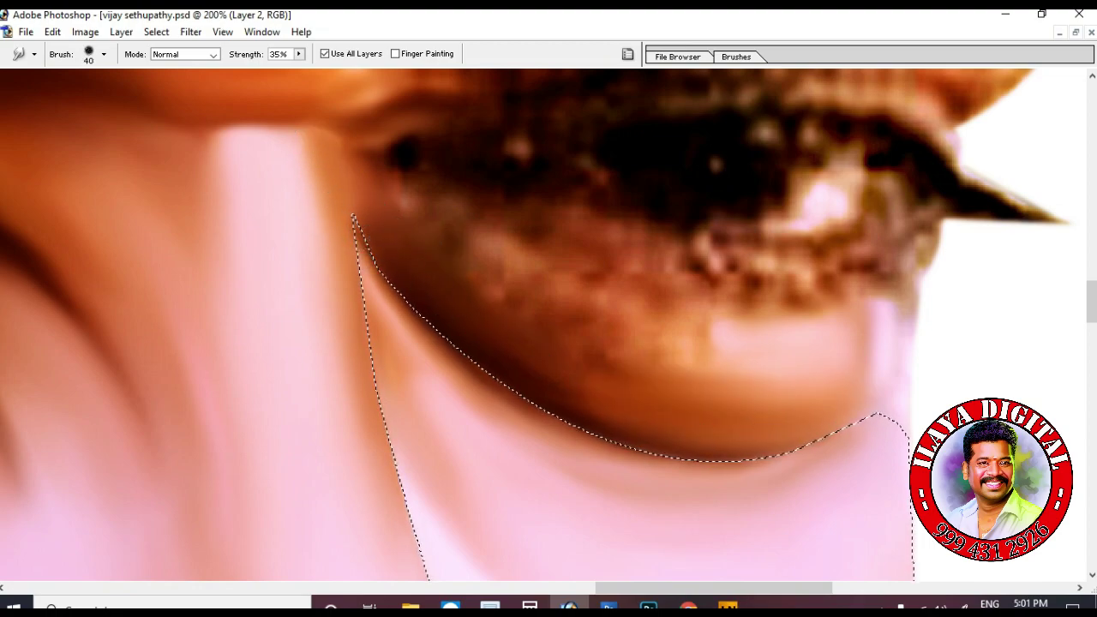
# Deselect, bring the panels back, and reset the view to 100% with a smaller brush
pyautogui.hotkey('ctrl', 'd')
pyautogui.press('Tab')
pyautogui.hotkey('ctrl', '0')
pyautogui.hotkey('ctrl', 'alt', '0')
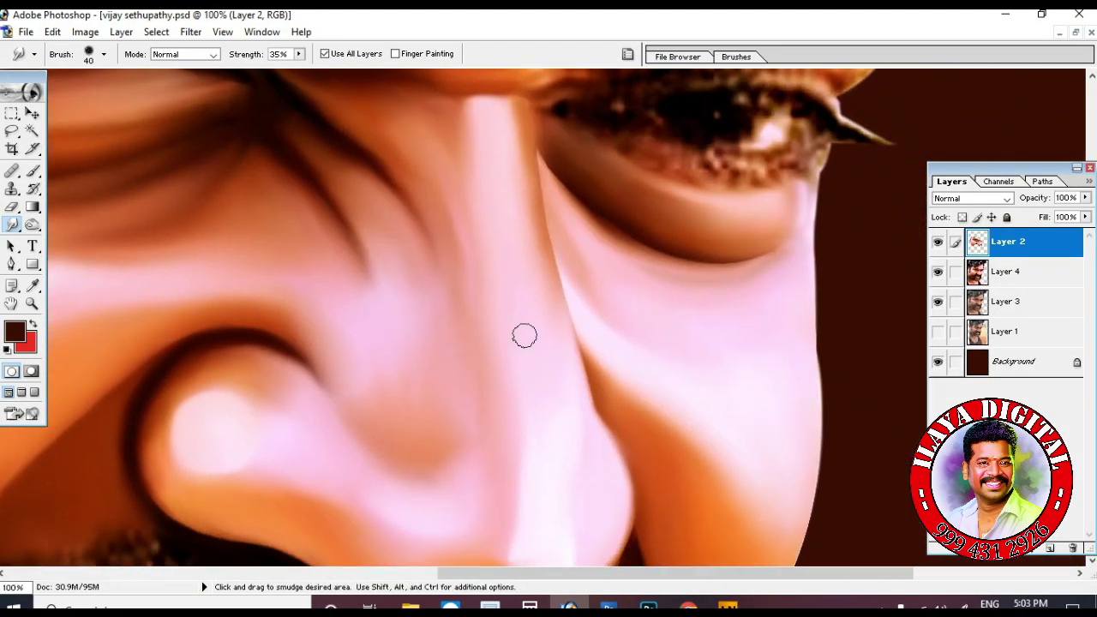
pyautogui.scroll(2, 525, 335)
pyautogui.scroll(2, 575, 351)
pyautogui.press('[')
pyautogui.press('[')
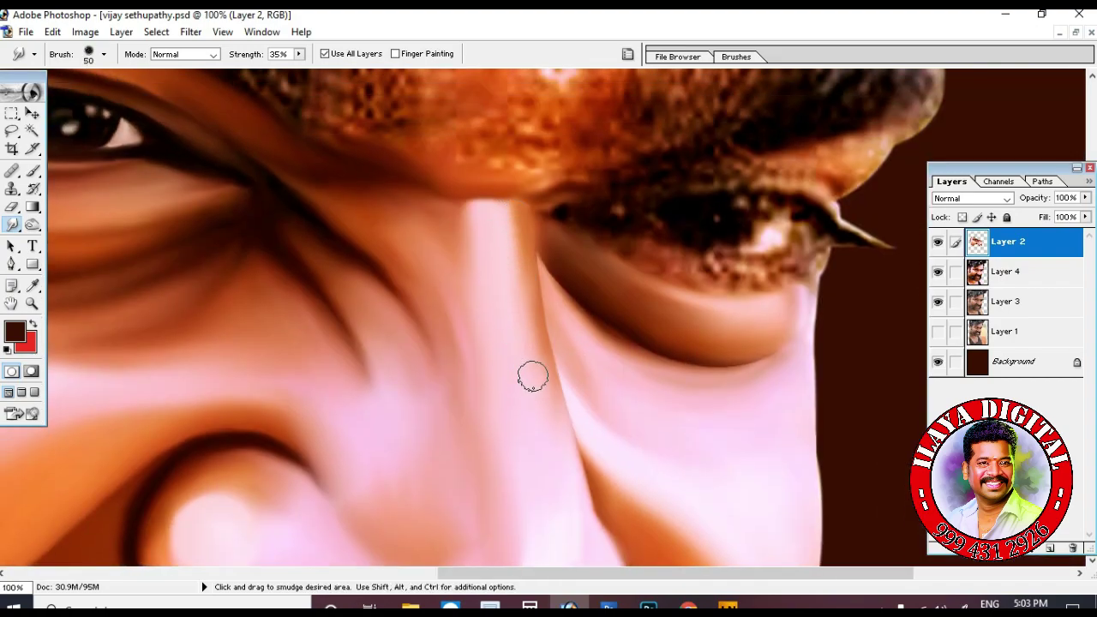
pyautogui.scroll(-2, 615, 392)
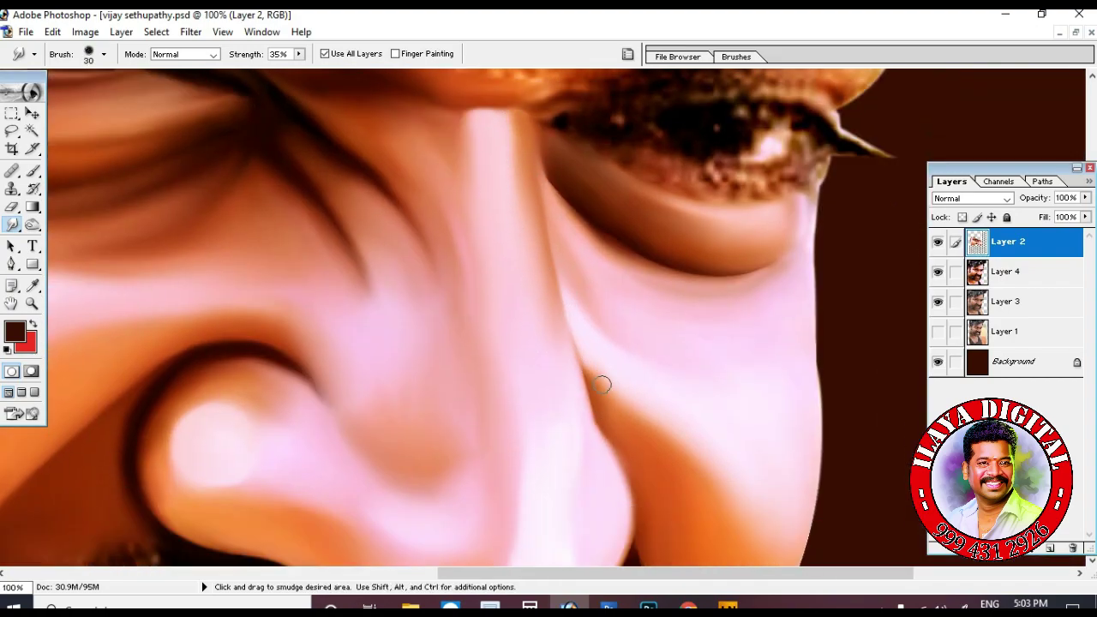
pyautogui.scroll(-3, 590, 363)
pyautogui.scroll(4, 720, 416)
pyautogui.press('[')
pyautogui.press('[')
pyautogui.press('[')
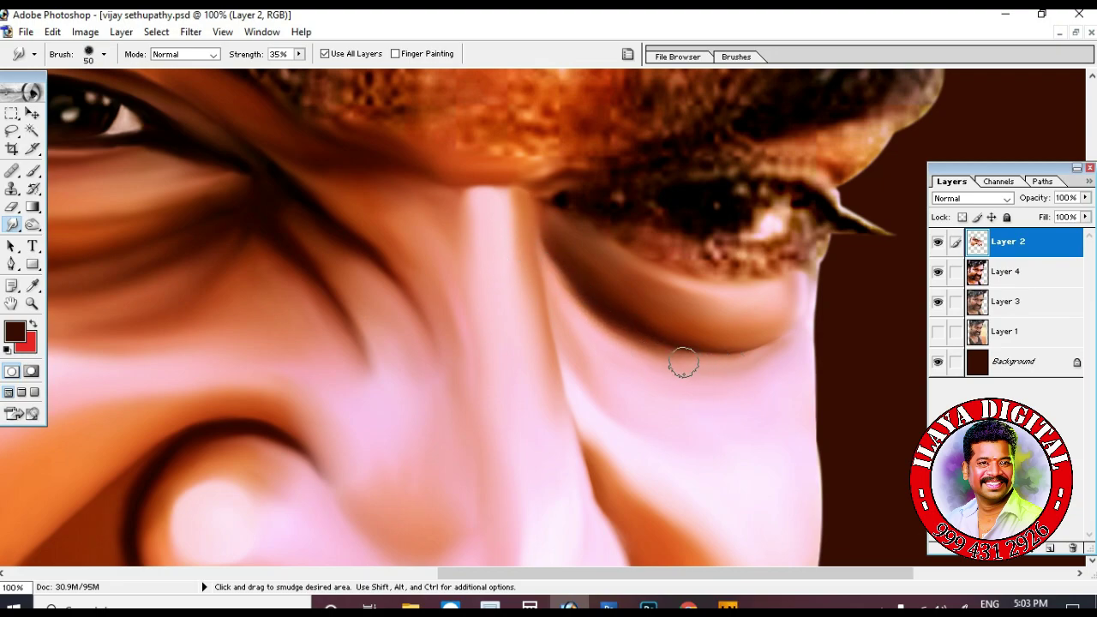
# Zoom in and smooth the crease under the eye with a smaller smudge brush
pyautogui.hotkey('ctrl', '+')
pyautogui.scroll(2, 362, 429)
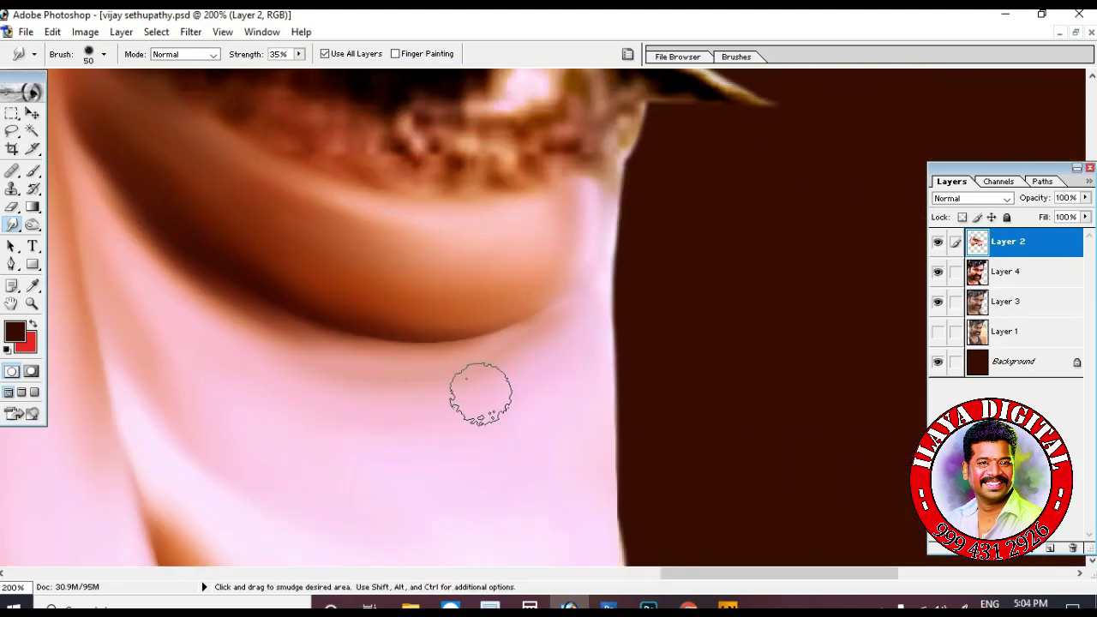
pyautogui.press('[')
pyautogui.press('[')
pyautogui.moveTo(726, 348)
pyautogui.mouseDown()
pyautogui.moveTo(494, 372)
pyautogui.moveTo(565, 416)
pyautogui.mouseUp()
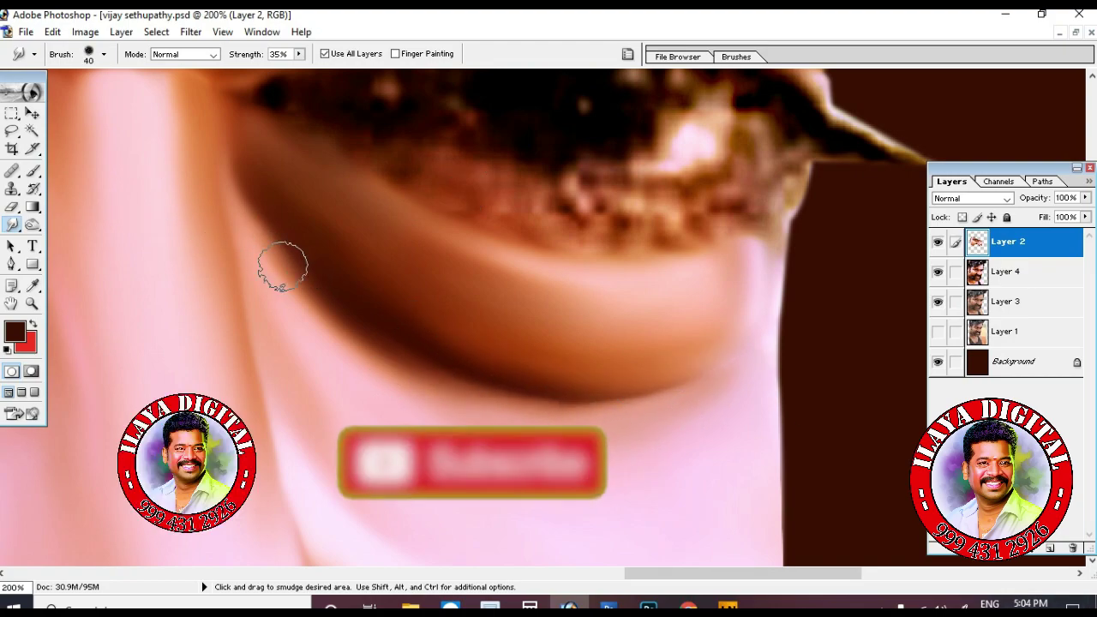
pyautogui.press(']')
pyautogui.hotkey('ctrl', 'h')
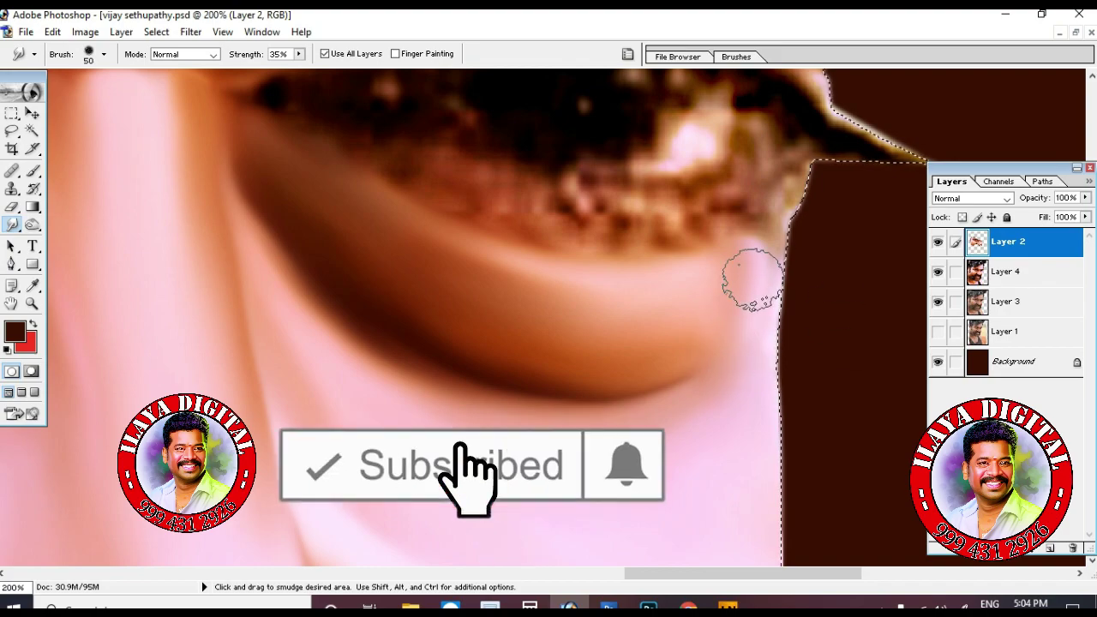
pyautogui.scroll(2, 580, 386)
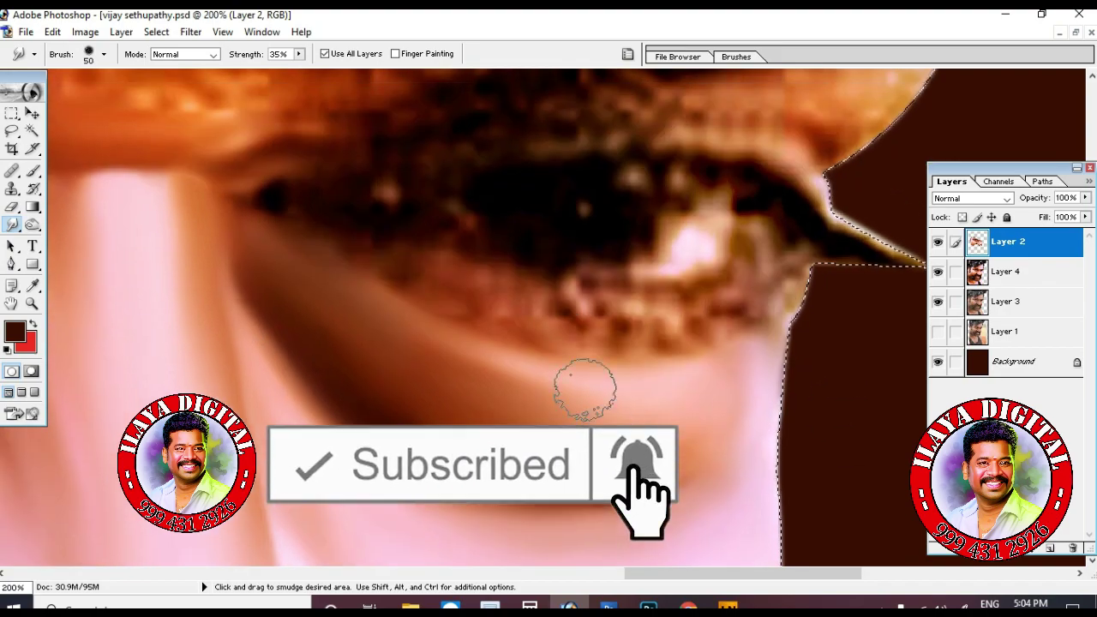
pyautogui.press('[')
pyautogui.press('[')
pyautogui.press('[')
pyautogui.scroll(3, 509, 351)
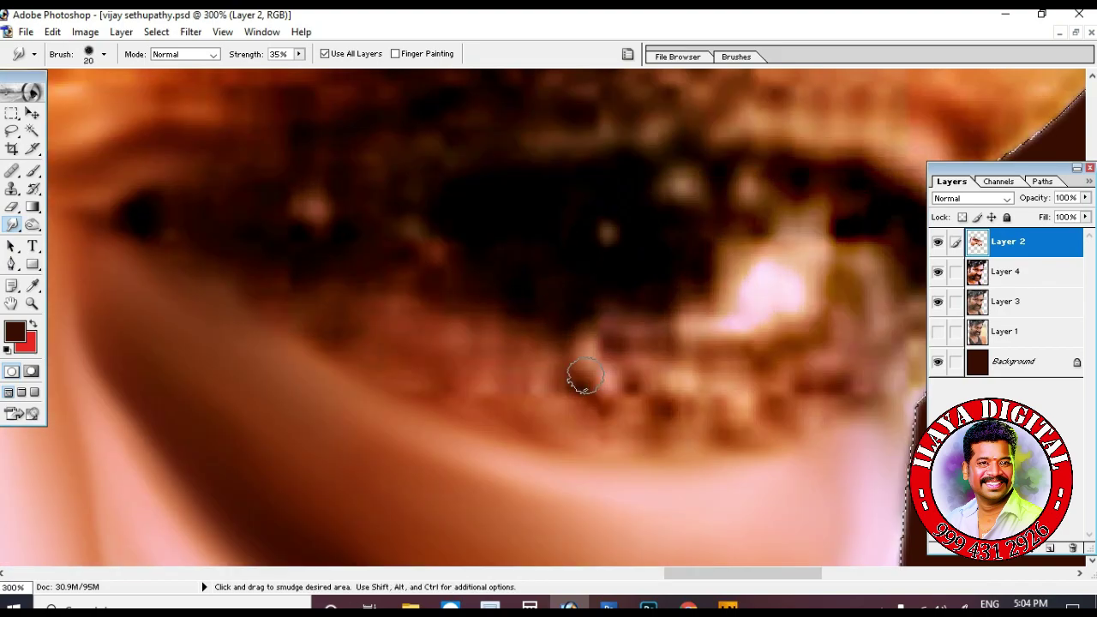
# Start a Pen outline of the second eye at 100% zoom
pyautogui.press('p')
pyautogui.hotkey('ctrl', '-')
pyautogui.click(507, 275)
# Finish the Pen outline around the second eye and load it as a selection at 200% zoom
pyautogui.moveTo(683, 297); pyautogui.dragTo(715, 362)
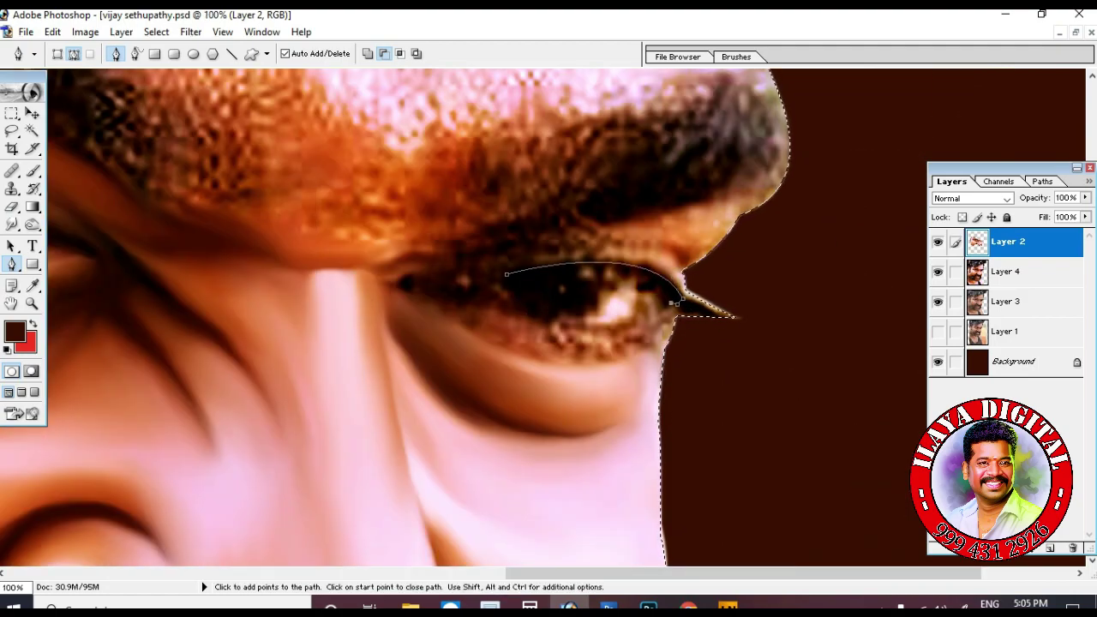
pyautogui.hotkey('ctrl', 'z')
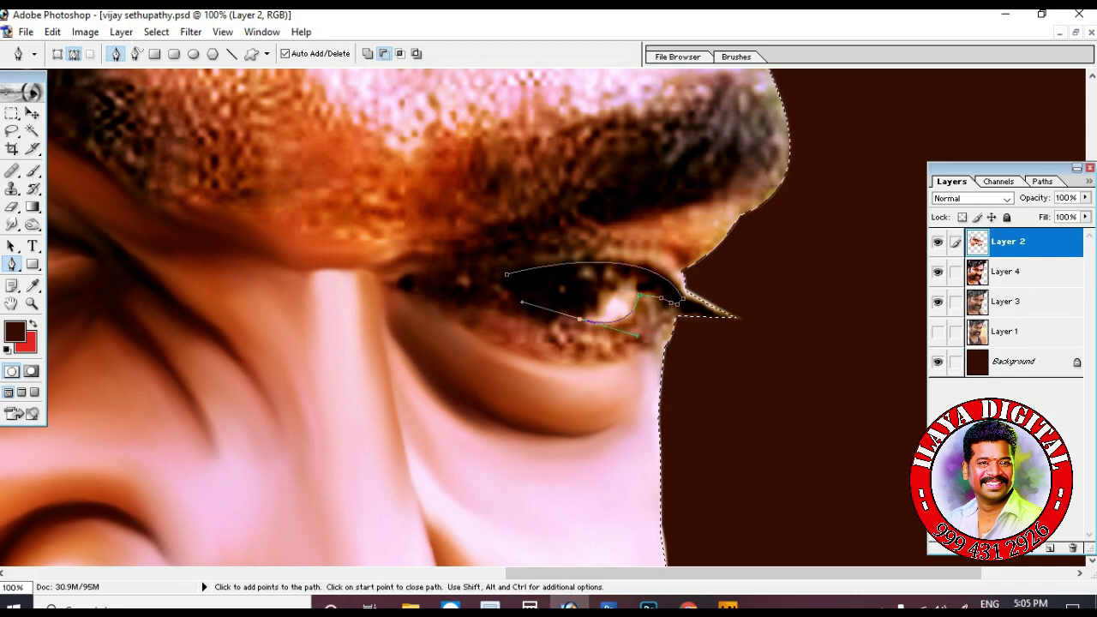
pyautogui.click(506, 275)
pyautogui.hotkey('ctrl', 'Return')
pyautogui.hotkey('ctrl', '+')
pyautogui.hotkey('ctrl', '+')
pyautogui.hotkey('ctrl', '+')
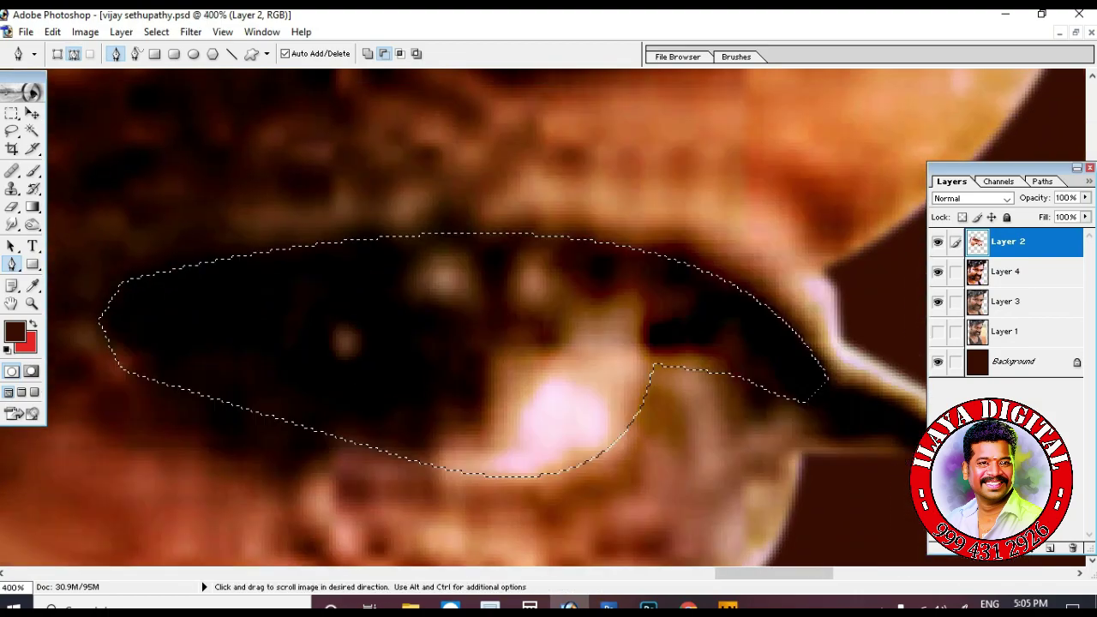
pyautogui.hotkey('ctrl', '-')
pyautogui.press('r')
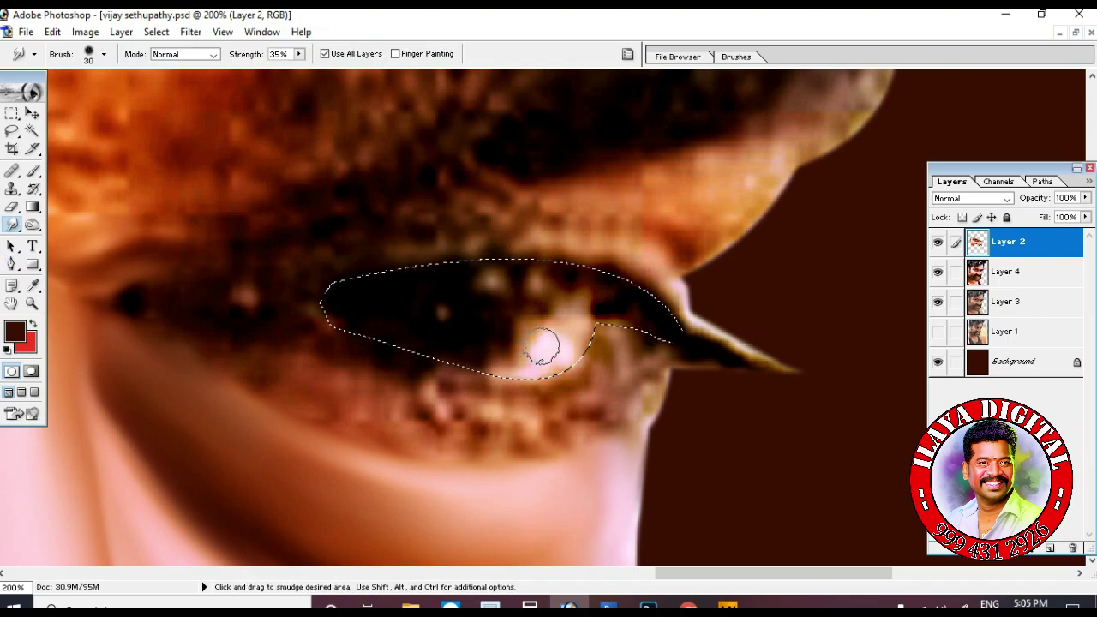
# Brighten the eye white by smudging it out toward the corner
pyautogui.scroll(2, 542, 346)
pyautogui.press('[')
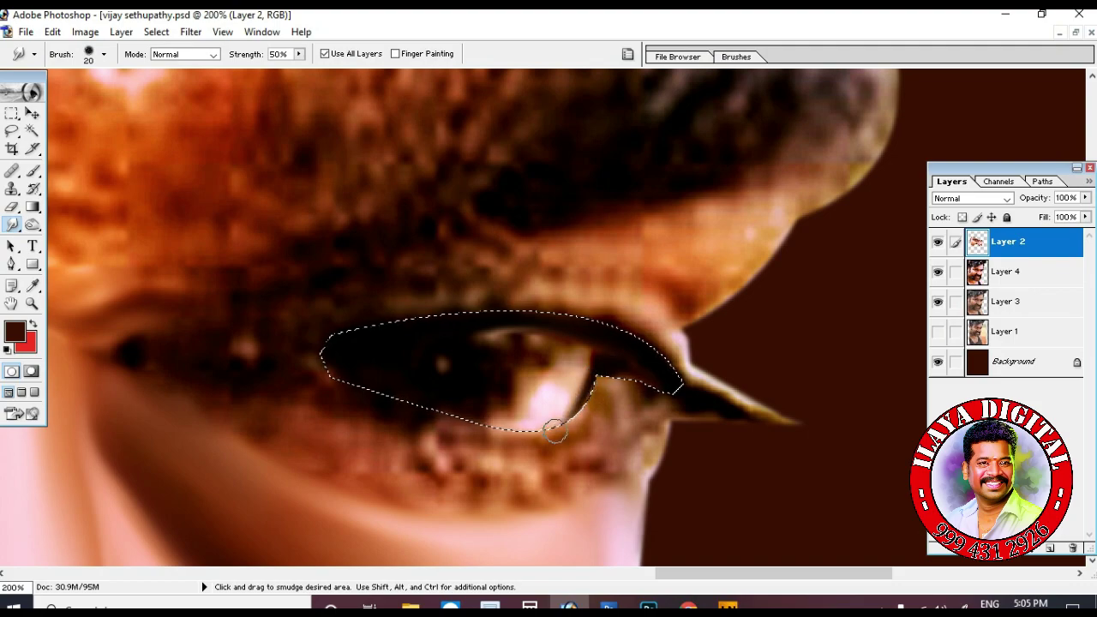
pyautogui.moveTo(589, 398)
pyautogui.mouseDown()
pyautogui.moveTo(538, 395)
pyautogui.moveTo(521, 363)
pyautogui.moveTo(559, 393)
pyautogui.mouseUp()
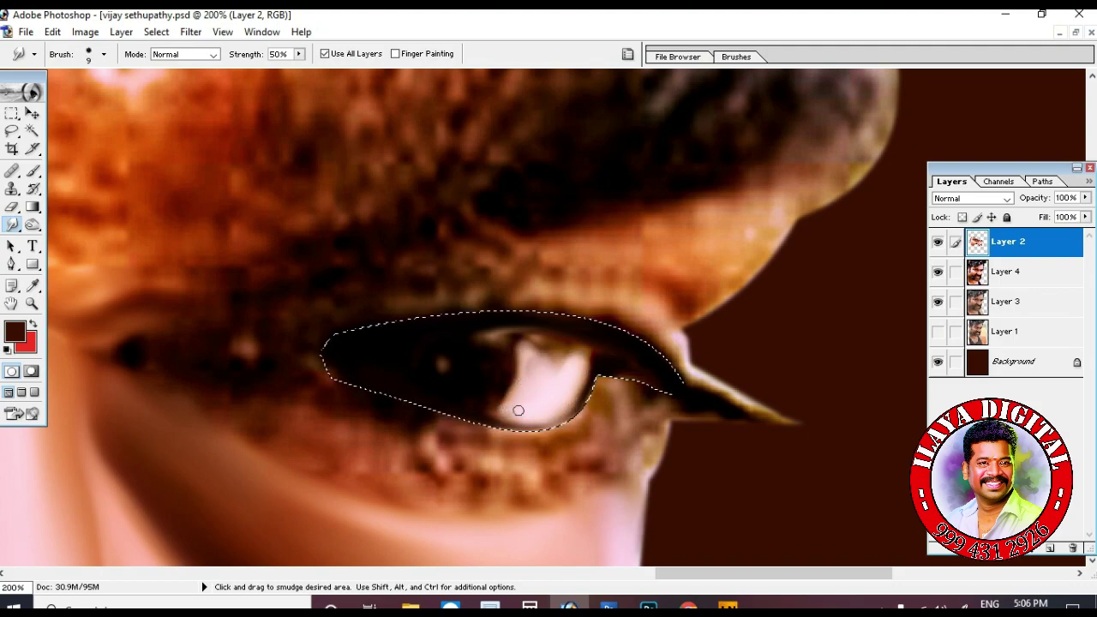
pyautogui.press(']')
pyautogui.moveTo(517, 336); pyautogui.dragTo(554, 349)
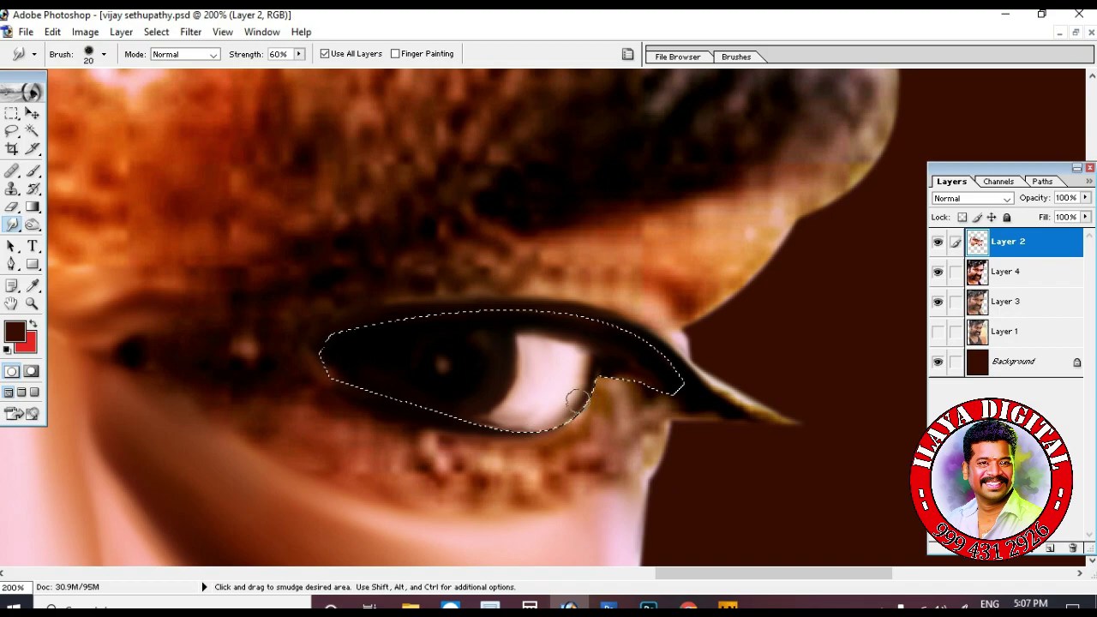
# Smooth and darken the upper eyelid line and the crease above the eye
pyautogui.scroll(-1, 620, 382)
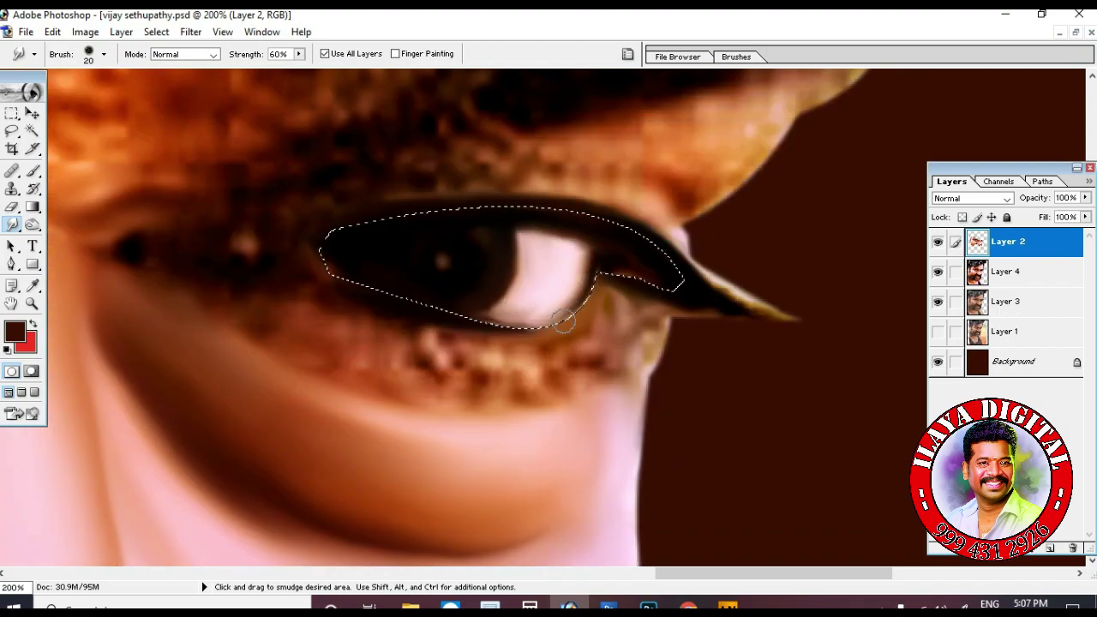
pyautogui.press(']')
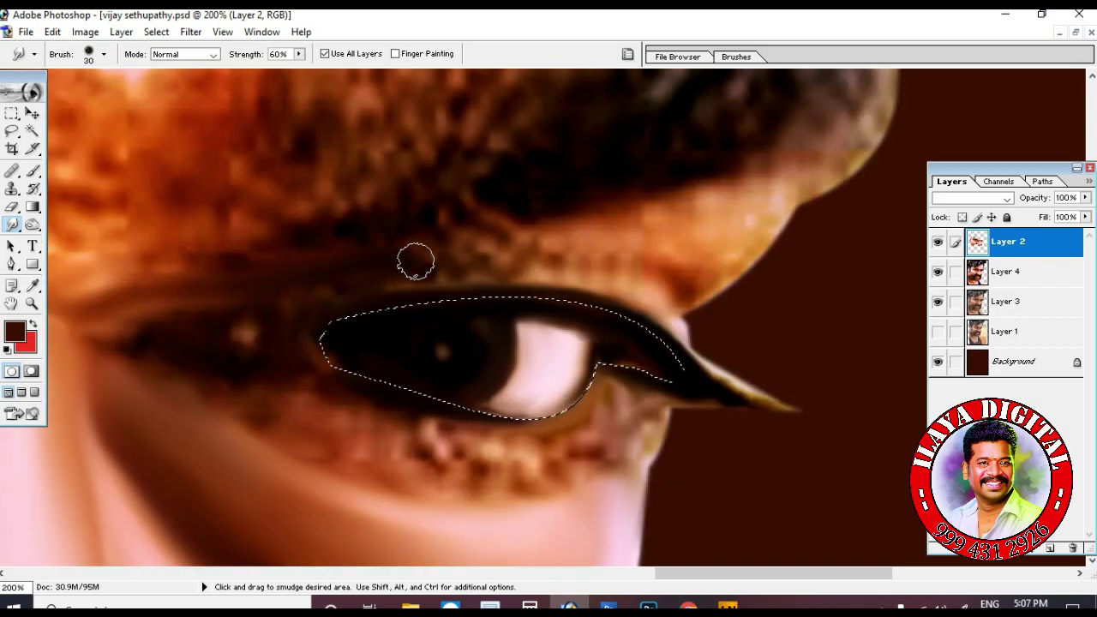
pyautogui.moveTo(411, 257); pyautogui.dragTo(656, 275)
pyautogui.press('[')
pyautogui.moveTo(409, 262); pyautogui.dragTo(596, 262)
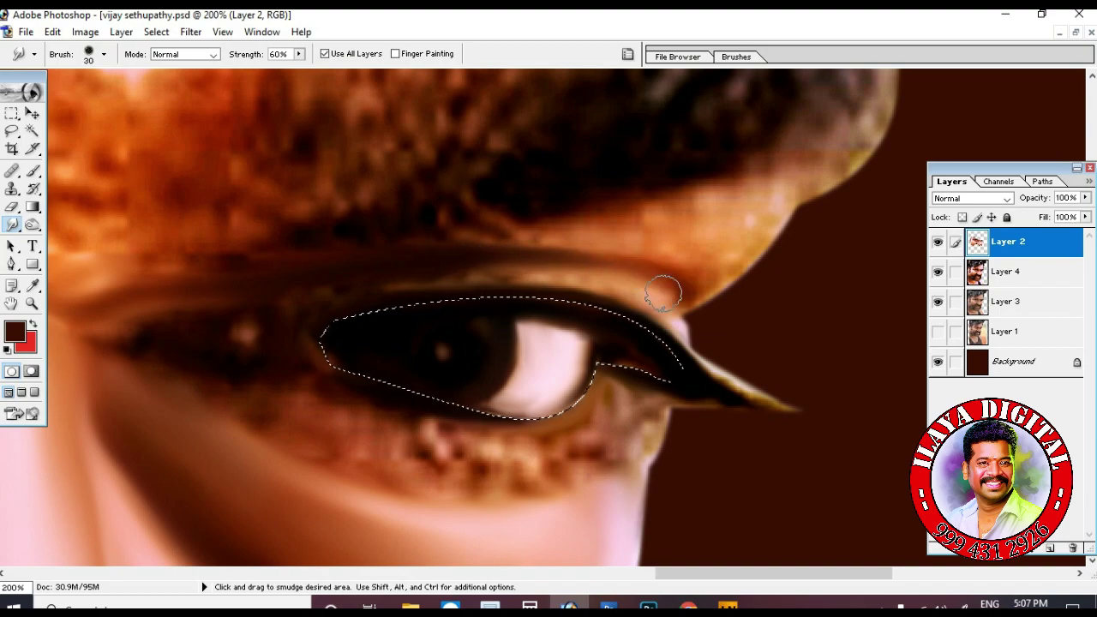
pyautogui.moveTo(674, 283); pyautogui.dragTo(363, 277)
# At 35% strength, extend the tan band above the lid, smooth the skin beneath, and deselect
pyautogui.press(']')
pyautogui.press('3')
pyautogui.press('5')
pyautogui.scroll(-3, 512, 206)
pyautogui.moveTo(512, 206); pyautogui.dragTo(381, 212)
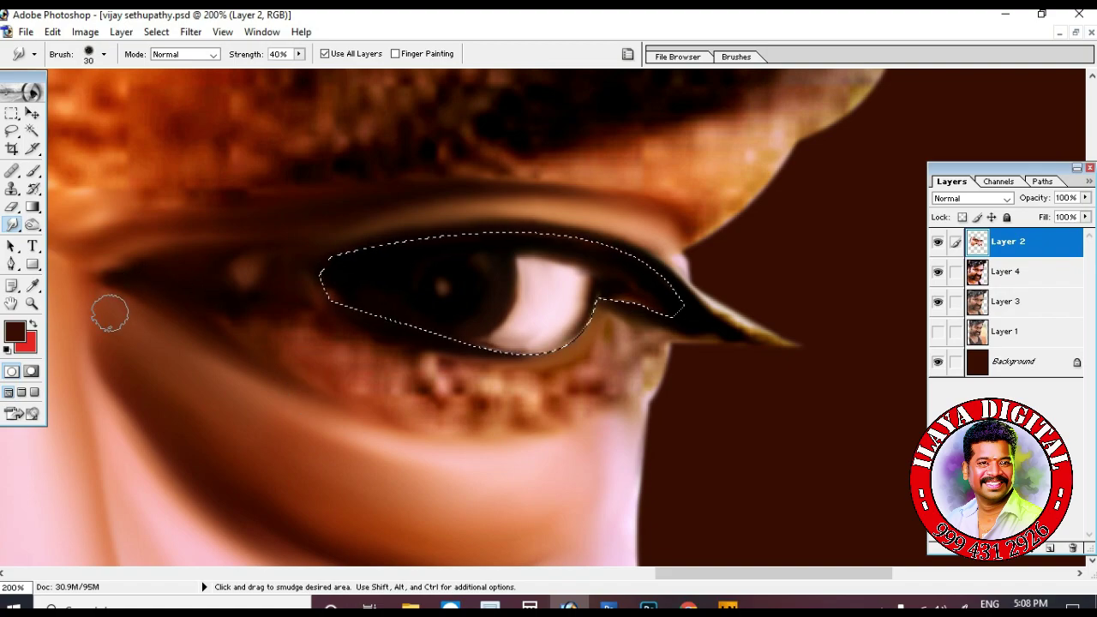
pyautogui.moveTo(297, 313)
pyautogui.mouseDown()
pyautogui.moveTo(570, 366)
pyautogui.moveTo(489, 393)
pyautogui.moveTo(308, 333)
pyautogui.moveTo(599, 358)
pyautogui.moveTo(497, 407)
pyautogui.moveTo(286, 350)
pyautogui.moveTo(299, 380)
pyautogui.moveTo(592, 400)
pyautogui.moveTo(492, 395)
pyautogui.moveTo(237, 324)
pyautogui.moveTo(581, 382)
pyautogui.moveTo(548, 390)
pyautogui.mouseUp()
pyautogui.scroll(1, 502, 380)
pyautogui.hotkey('ctrl', 'd')
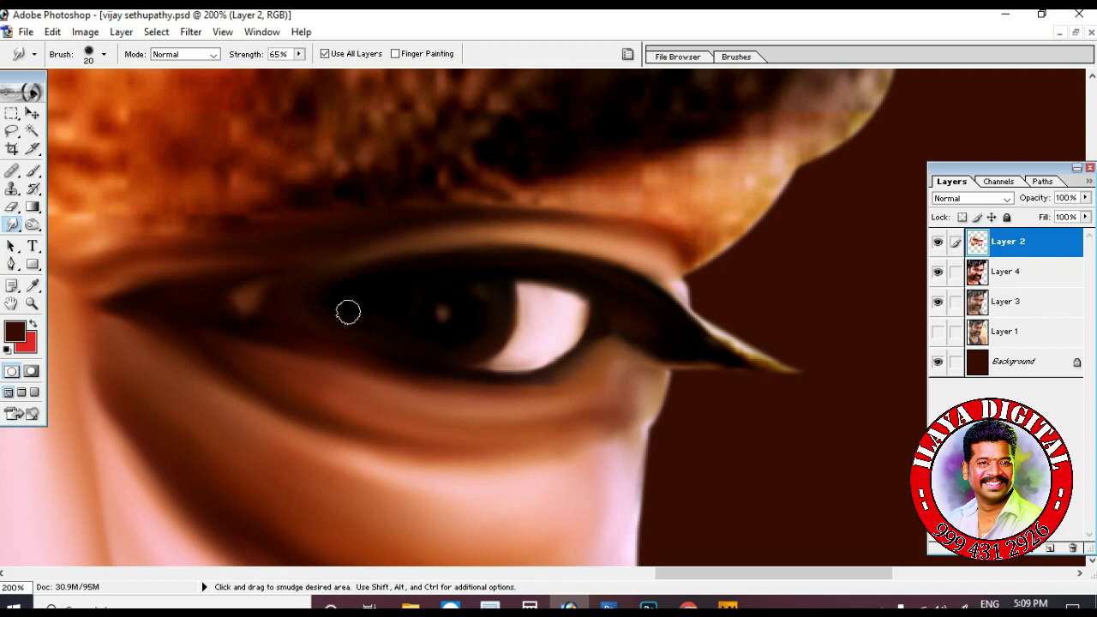
# Smooth the right eyebrow and taper the eyelid corner toward its tip
pyautogui.hotkey('ctrl', '-')
pyautogui.hotkey('ctrl', '-')
pyautogui.hotkey('ctrl', '-')
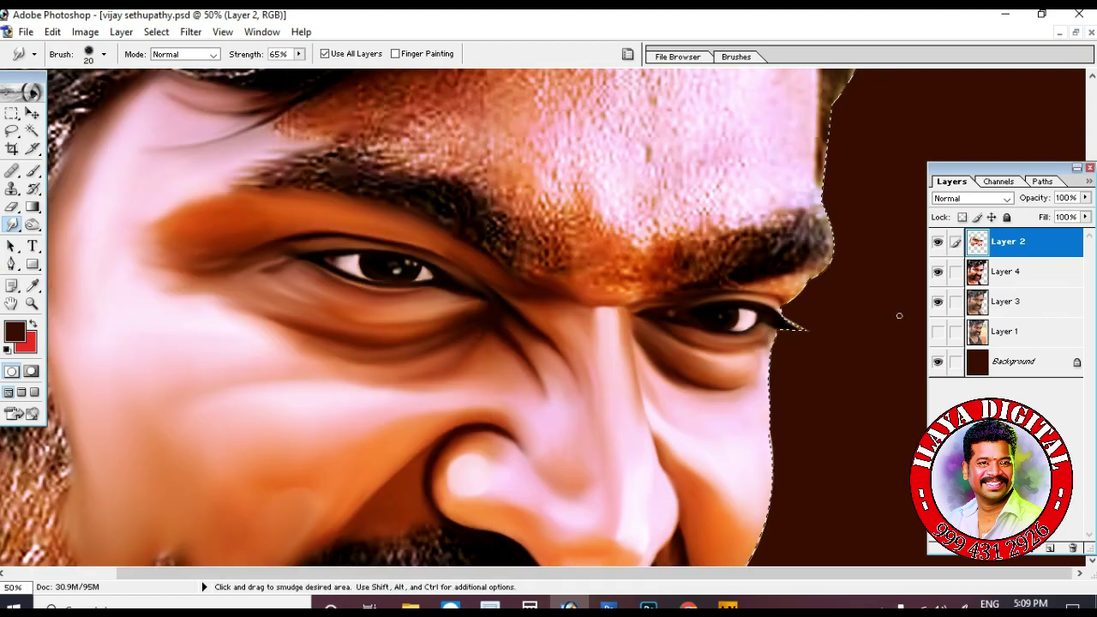
pyautogui.moveTo(643, 249); pyautogui.dragTo(874, 363)
pyautogui.press(']')
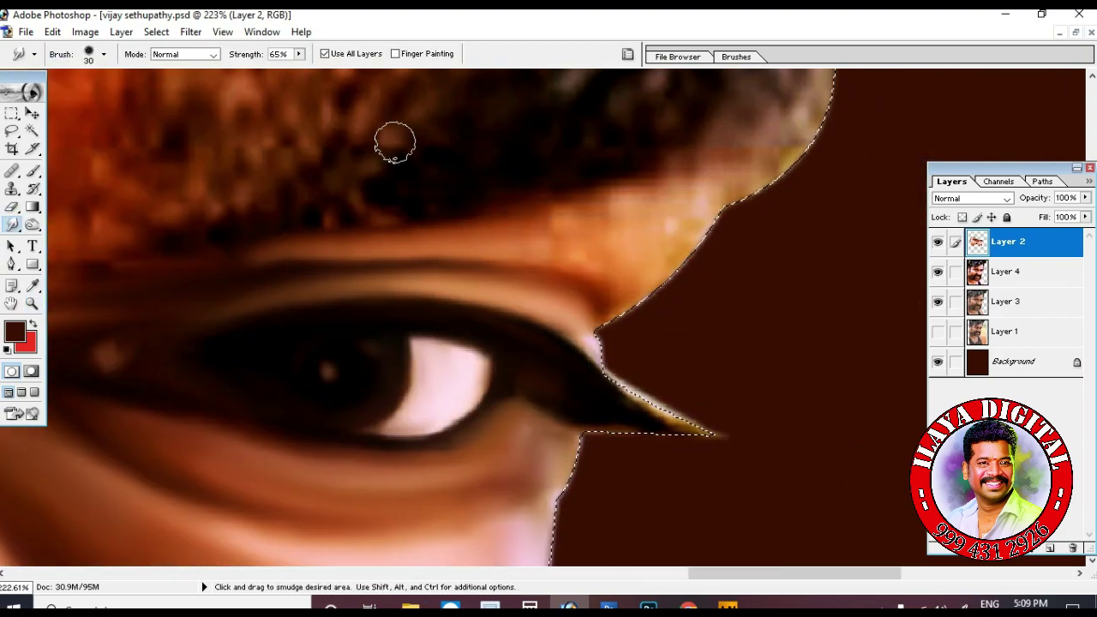
pyautogui.press('[')
pyautogui.moveTo(201, 255)
pyautogui.mouseDown()
pyautogui.moveTo(343, 247)
pyautogui.moveTo(515, 270)
pyautogui.moveTo(439, 265)
pyautogui.moveTo(551, 289)
pyautogui.moveTo(651, 417)
pyautogui.mouseUp()
pyautogui.scroll(-3, 598, 313)
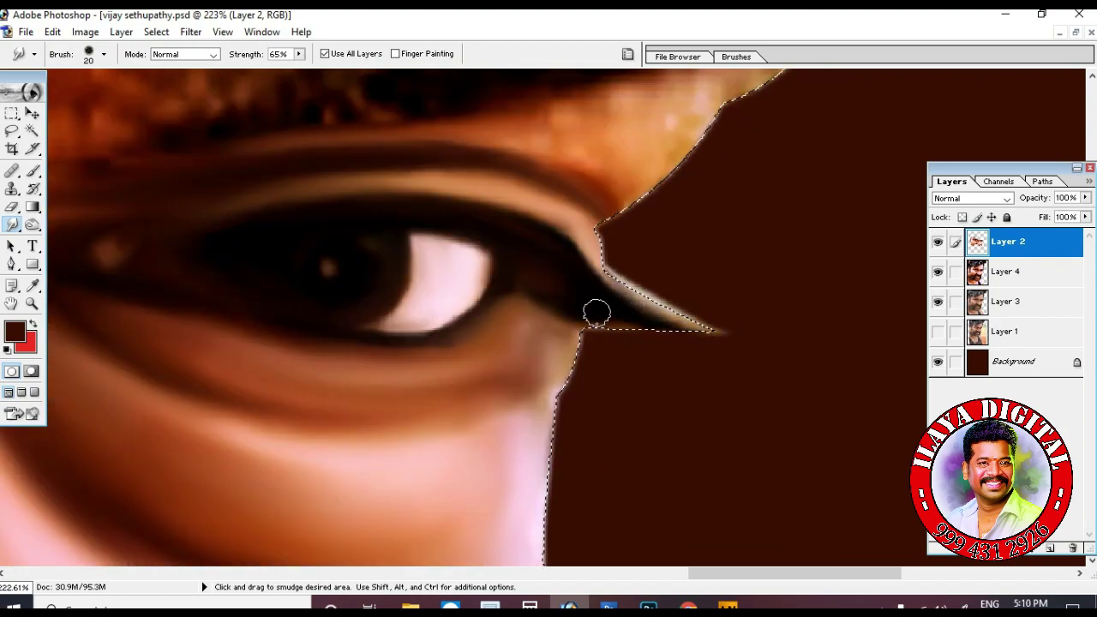
pyautogui.moveTo(598, 313)
pyautogui.mouseDown()
pyautogui.moveTo(717, 323)
pyautogui.moveTo(632, 329)
pyautogui.mouseUp()
pyautogui.scroll(5, 598, 265)
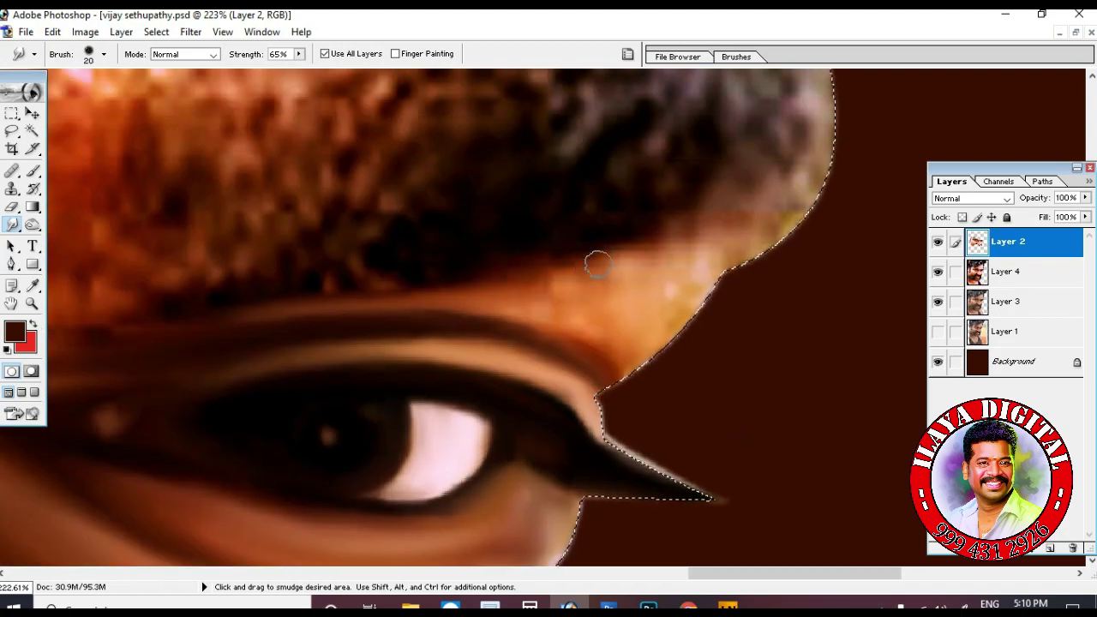
# At 35% strength, smooth the skin between eyebrow and eyelid and streak the eyebrow softly
pyautogui.press(']')
pyautogui.press(']')
pyautogui.press('3')
pyautogui.press('5')
pyautogui.moveTo(477, 289)
pyautogui.mouseDown()
pyautogui.moveTo(767, 200)
pyautogui.moveTo(557, 334)
pyautogui.moveTo(806, 214)
pyautogui.mouseUp()
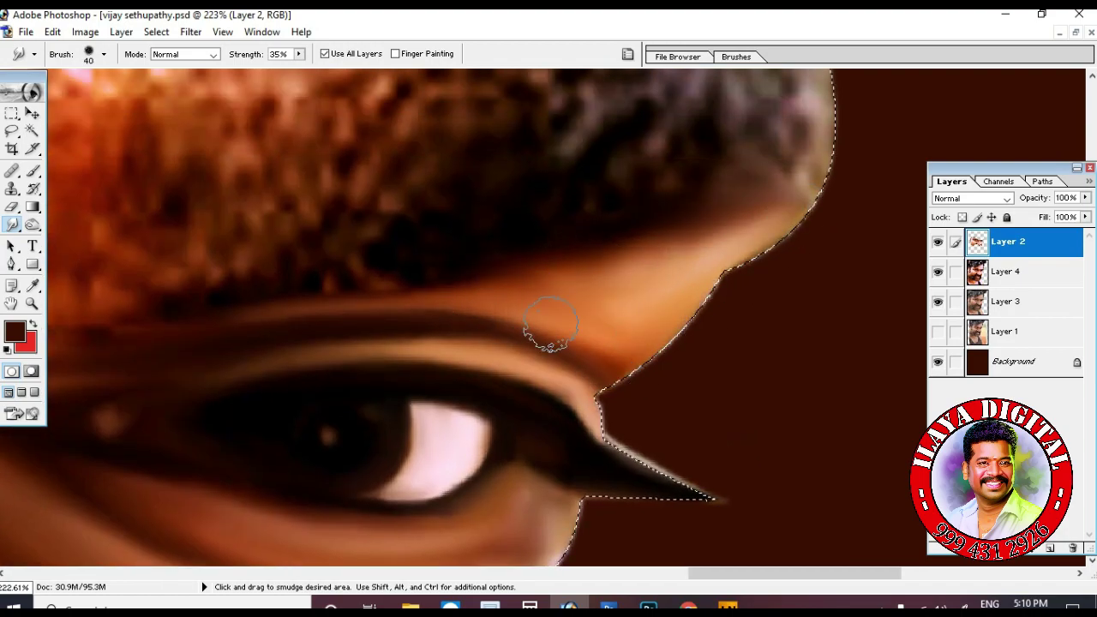
pyautogui.press('[')
pyautogui.hscroll(-5, 550, 324)
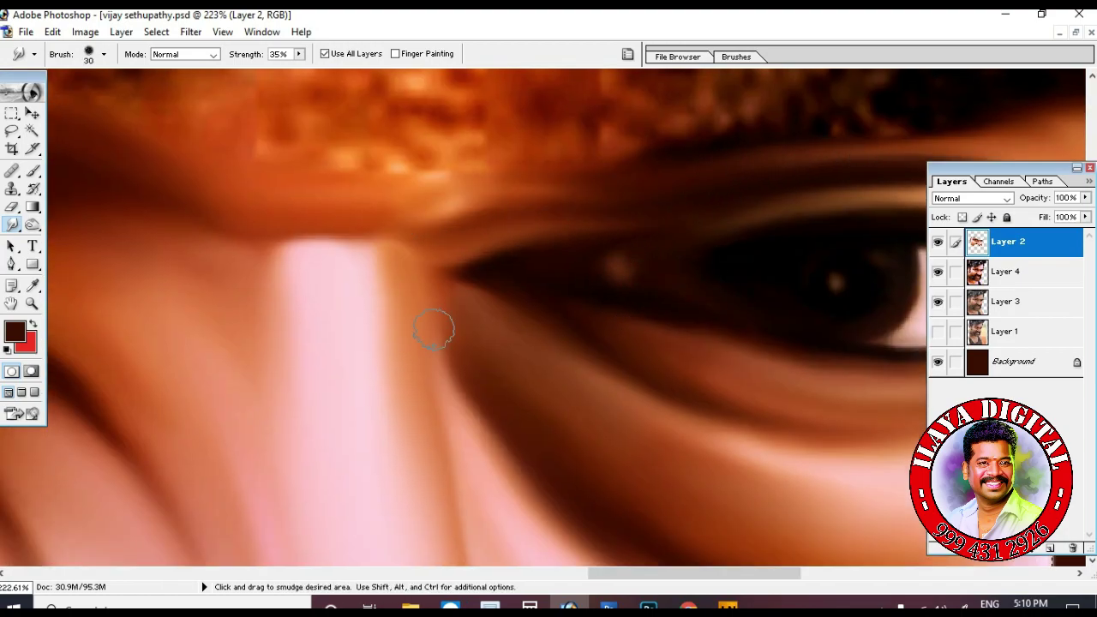
pyautogui.hotkey('ctrl', '-')
pyautogui.hotkey('ctrl', '-')
pyautogui.press(']')
pyautogui.press(']')
pyautogui.press(']')
pyautogui.moveTo(392, 245)
pyautogui.mouseDown()
pyautogui.moveTo(386, 171)
pyautogui.moveTo(488, 181)
pyautogui.moveTo(563, 166)
pyautogui.moveTo(536, 294)
pyautogui.moveTo(402, 284)
pyautogui.mouseUp()
pyautogui.press('[')
pyautogui.press('[')
# Smear the brow texture down toward the nose bridge and smooth between the brows
pyautogui.moveTo(486, 232); pyautogui.dragTo(470, 313)
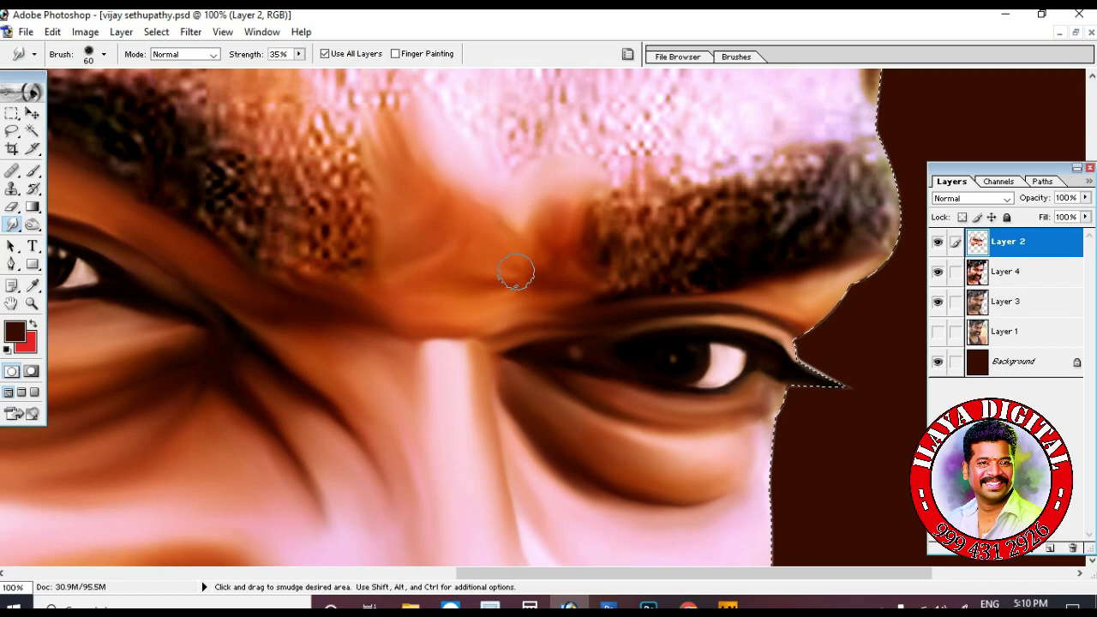
pyautogui.moveTo(516, 273)
pyautogui.mouseDown()
pyautogui.moveTo(429, 183)
pyautogui.moveTo(329, 257)
pyautogui.mouseUp()
pyautogui.press(']')
pyautogui.press(']')
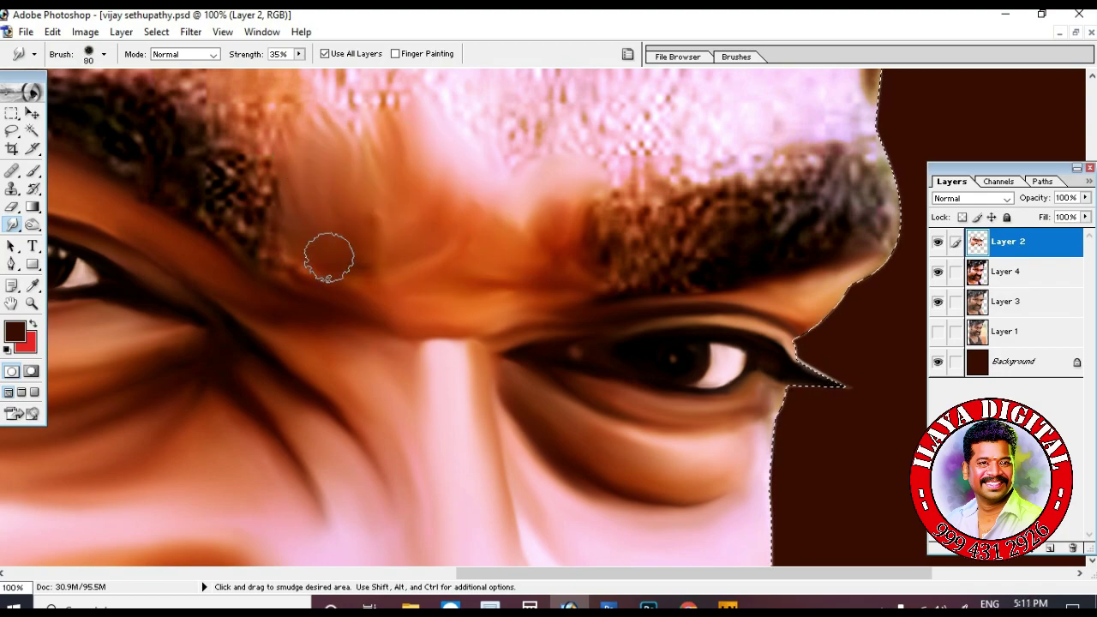
pyautogui.moveTo(363, 159); pyautogui.dragTo(399, 289)
pyautogui.press('[')
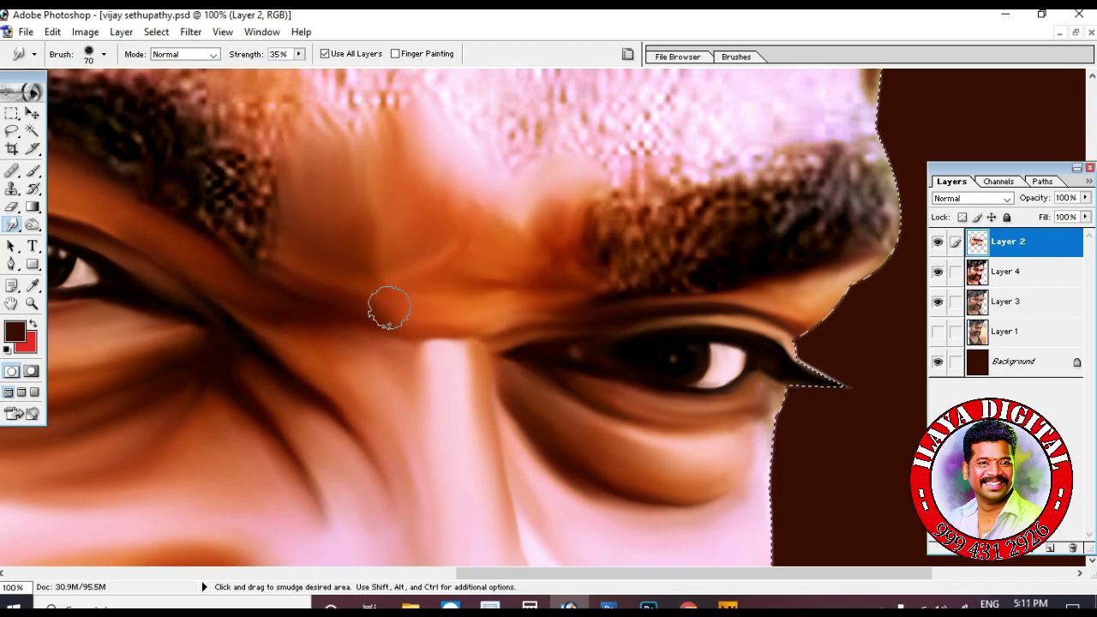
pyautogui.press('[')
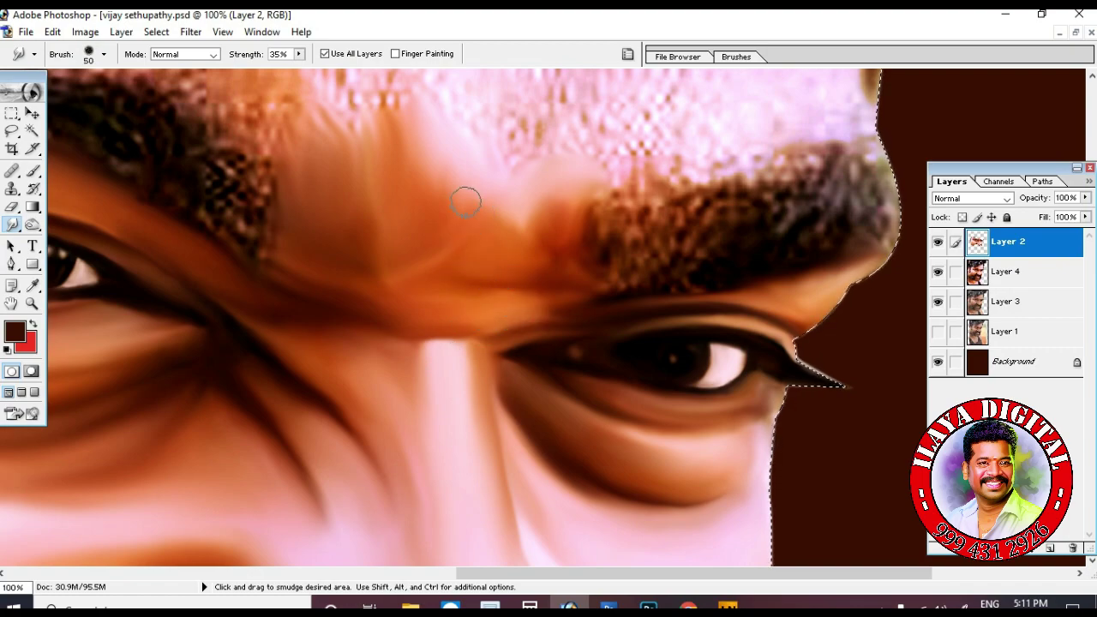
pyautogui.press('[')
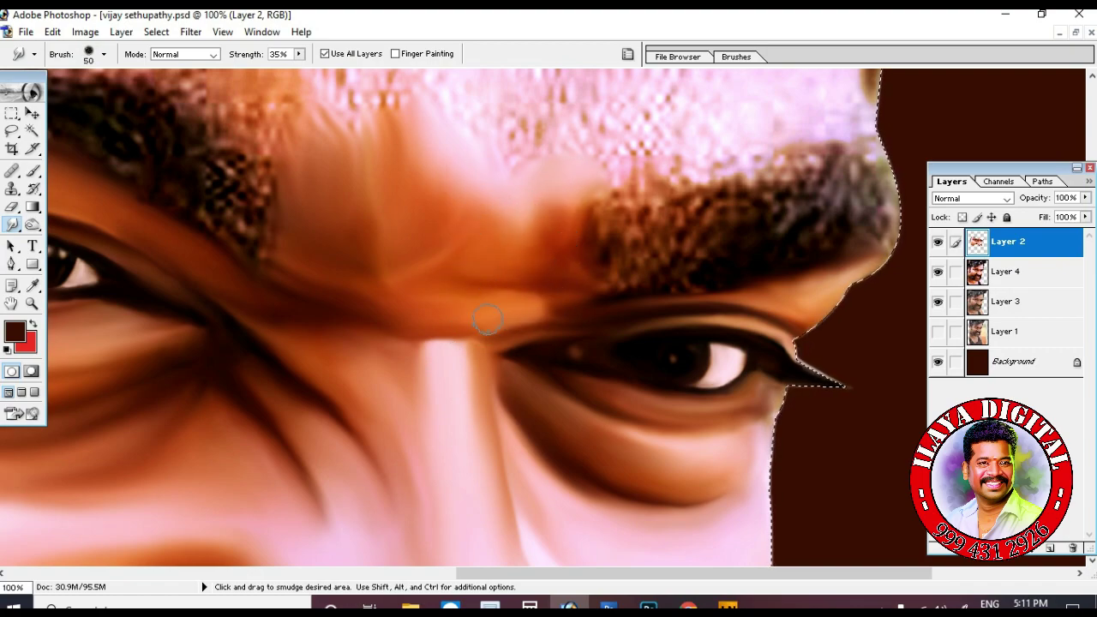
pyautogui.scroll(3, 438, 378)
pyautogui.press('[')
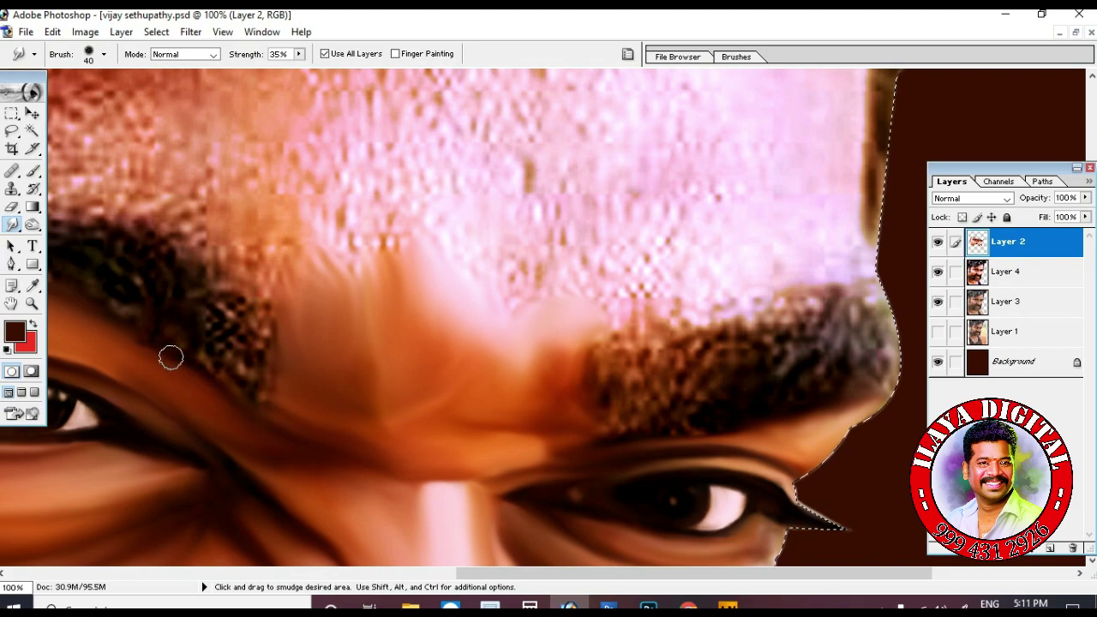
pyautogui.hotkey('ctrl', '-')
pyautogui.hotkey('ctrl', '-')
pyautogui.hotkey('ctrl', '-')
pyautogui.hotkey('ctrl', '+')
# Smooth the upper-right forehead and the skin near the right eyebrow
pyautogui.press(']')
pyautogui.press(']')
pyautogui.press(']')
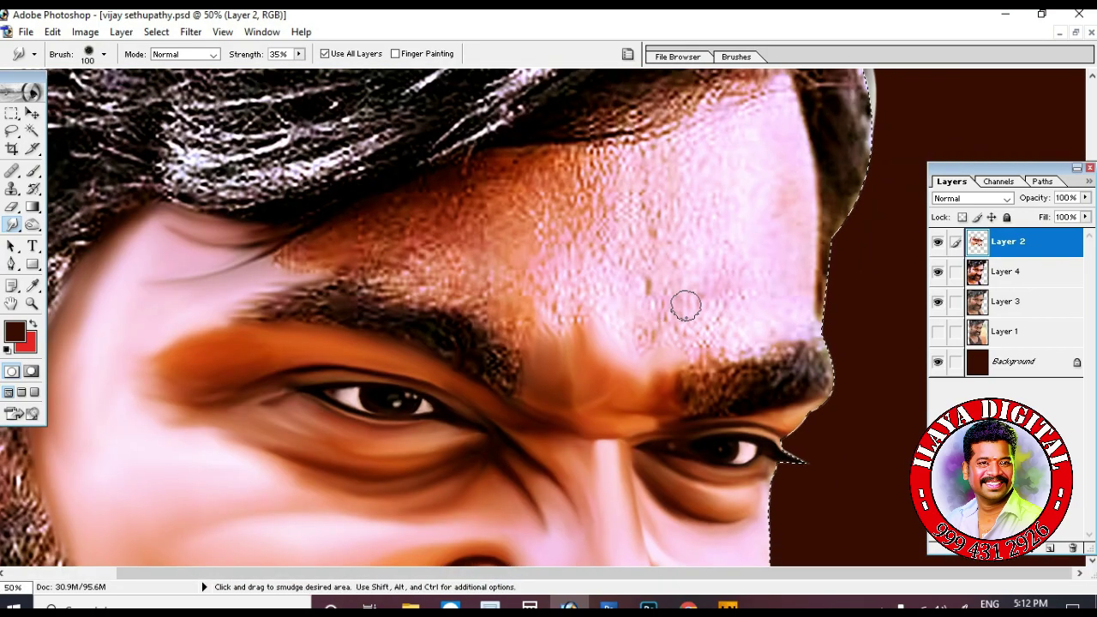
pyautogui.moveTo(774, 162); pyautogui.dragTo(798, 204)
pyautogui.moveTo(668, 326)
pyautogui.mouseDown()
pyautogui.moveTo(729, 339)
pyautogui.moveTo(654, 376)
pyautogui.mouseUp()
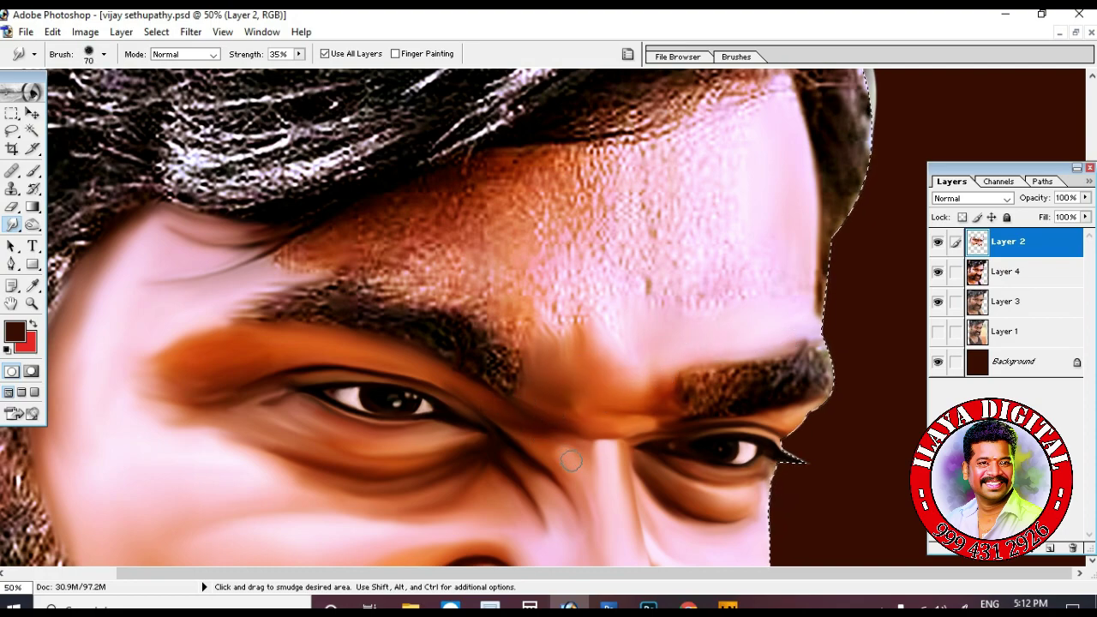
pyautogui.scroll(-3, 572, 462)
pyautogui.scroll(3, 573, 352)
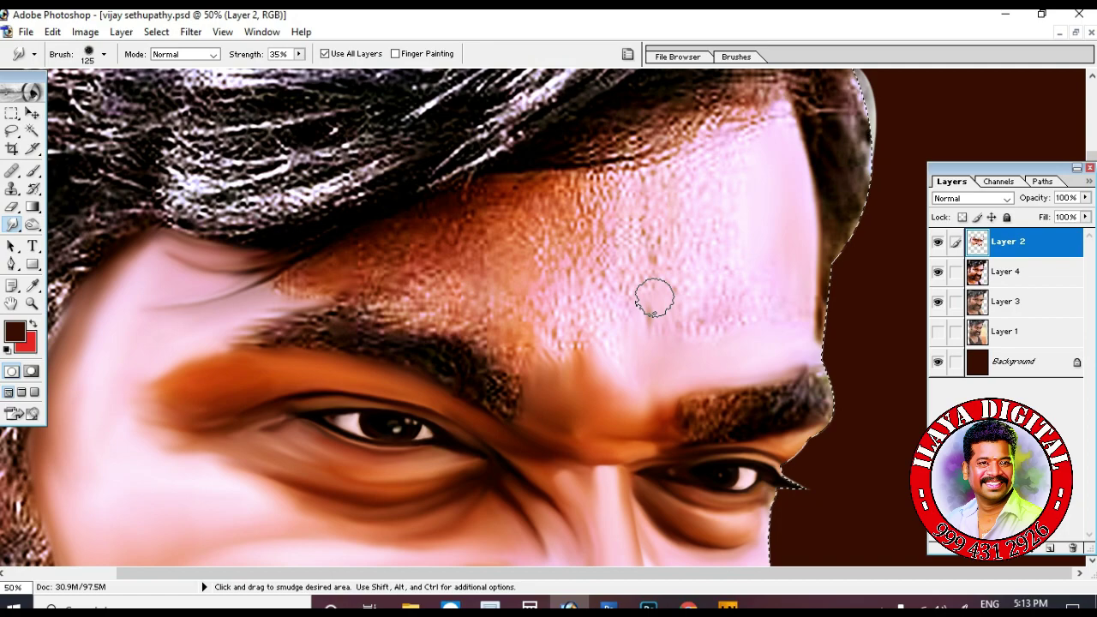
pyautogui.press(']')
pyautogui.press(']')
pyautogui.press(']')
pyautogui.press('[')
pyautogui.press('[')
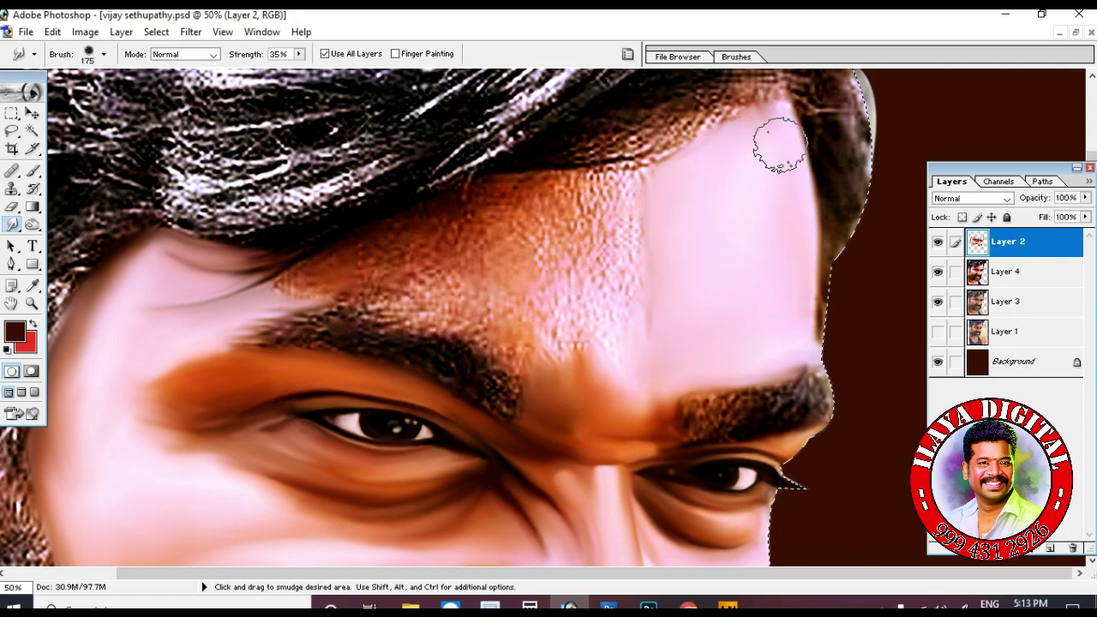
pyautogui.scroll(2, 785, 316)
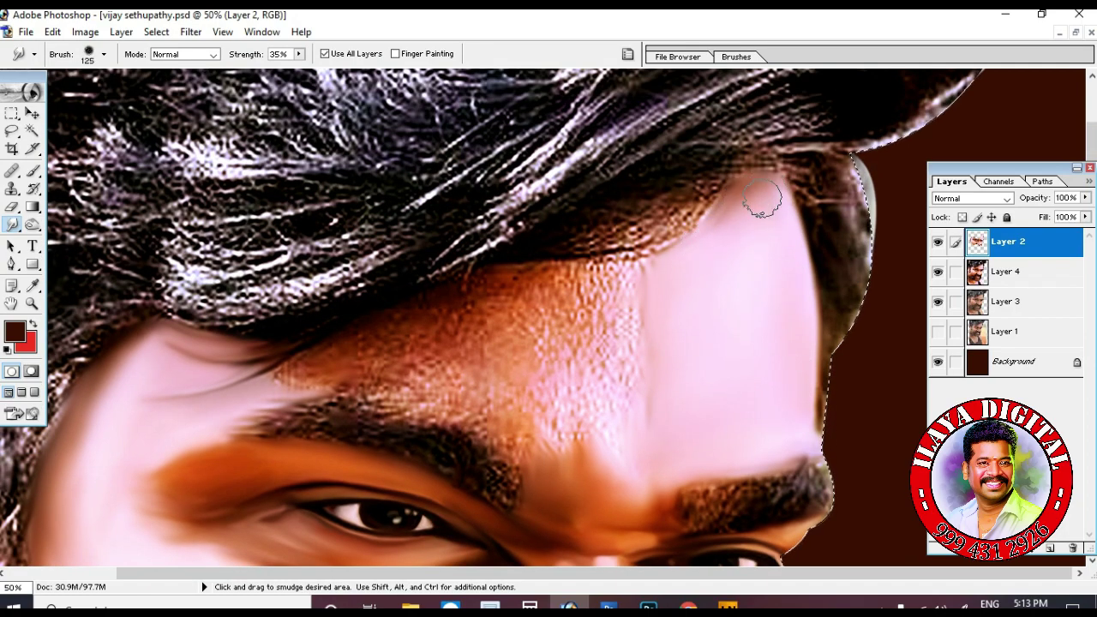
pyautogui.press('[')
# Smear pink skin into the textured forehead patches near the hairline
pyautogui.moveTo(767, 218)
pyautogui.mouseDown()
pyautogui.moveTo(706, 220)
pyautogui.moveTo(531, 284)
pyautogui.mouseUp()
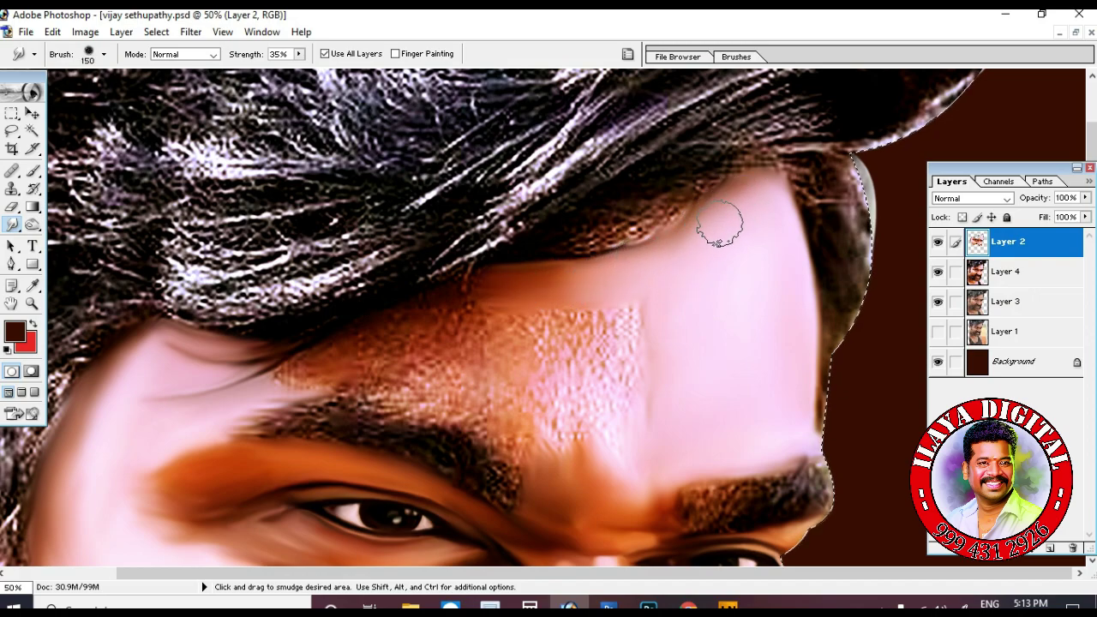
pyautogui.scroll(-1, 605, 327)
pyautogui.scroll(-1, 606, 327)
pyautogui.moveTo(534, 232)
pyautogui.mouseDown()
pyautogui.moveTo(568, 245)
pyautogui.moveTo(548, 369)
pyautogui.mouseUp()
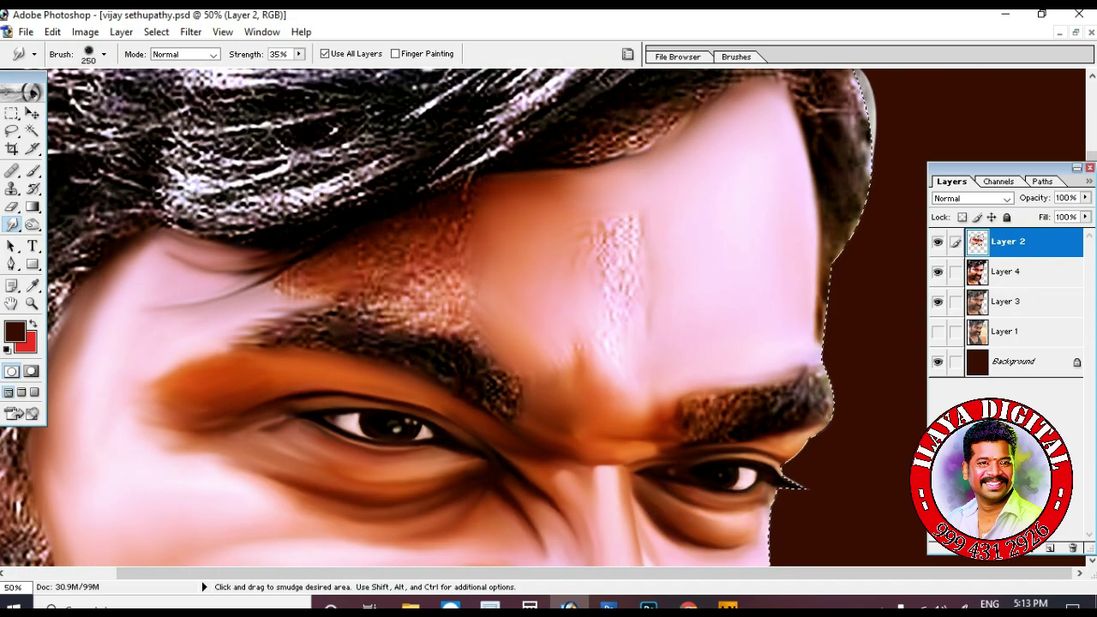
pyautogui.press(']')
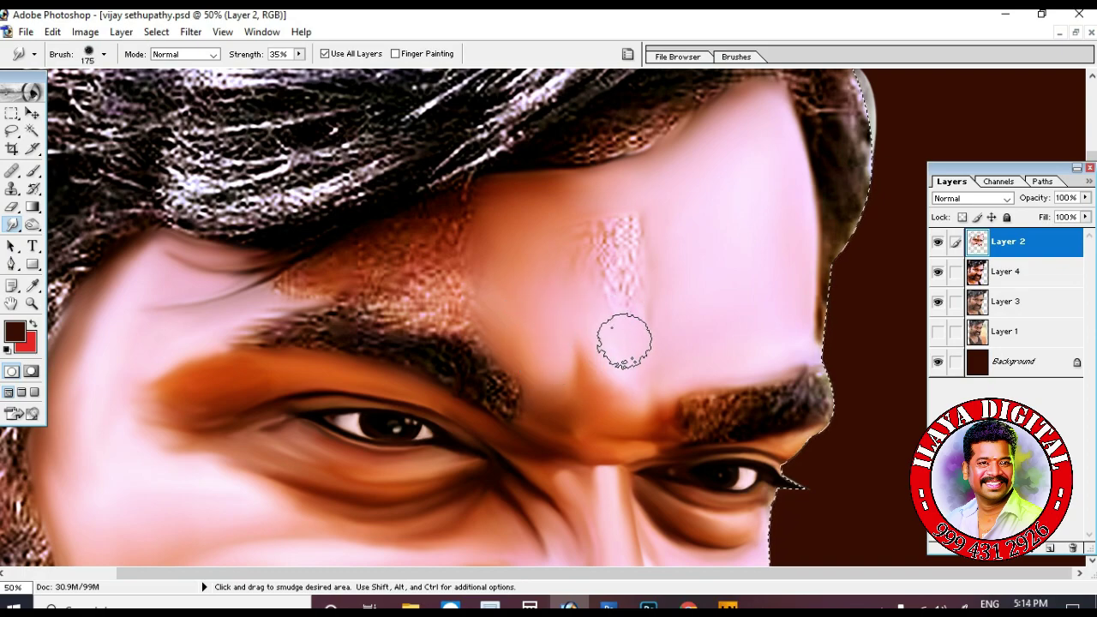
pyautogui.moveTo(620, 340); pyautogui.dragTo(615, 228)
pyautogui.moveTo(615, 227); pyautogui.dragTo(624, 317)
pyautogui.press(']')
pyautogui.press(']')
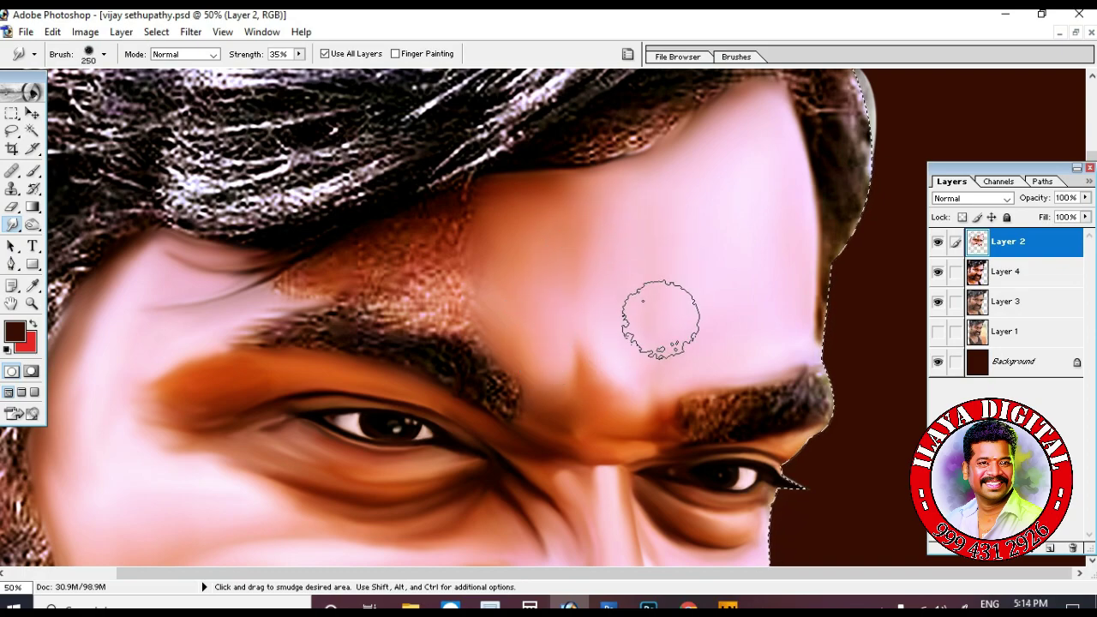
pyautogui.scroll(1, 658, 226)
pyautogui.scroll(-2, 659, 225)
# Smooth the brown textured band and patch above the left eyebrow
pyautogui.press('[')
pyautogui.press('[')
pyautogui.press('[')
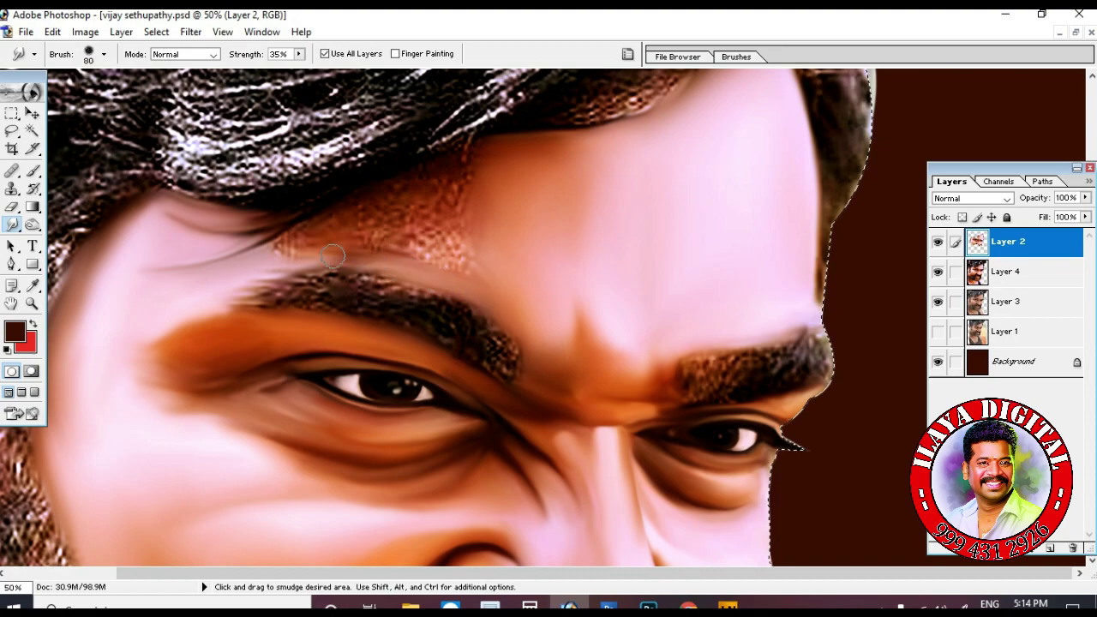
pyautogui.press('[')
pyautogui.moveTo(266, 259)
pyautogui.mouseDown()
pyautogui.moveTo(346, 203)
pyautogui.moveTo(285, 248)
pyautogui.moveTo(399, 196)
pyautogui.mouseUp()
pyautogui.press(']')
pyautogui.press(']')
pyautogui.press(']')
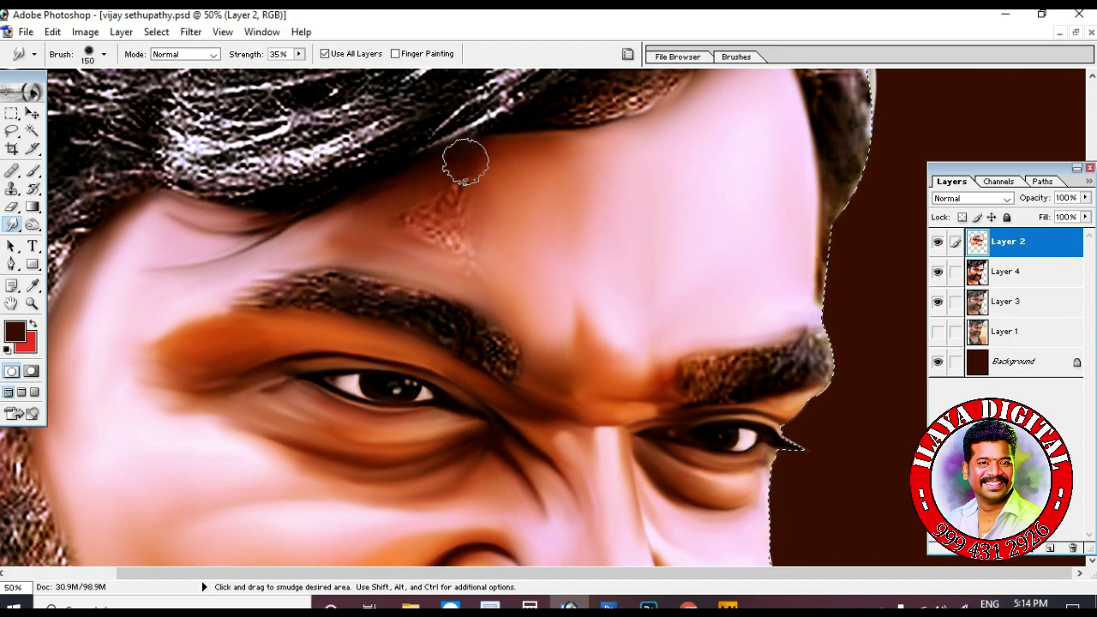
pyautogui.moveTo(463, 160); pyautogui.dragTo(457, 249)
pyautogui.press(']')
pyautogui.press(']')
pyautogui.press(']')
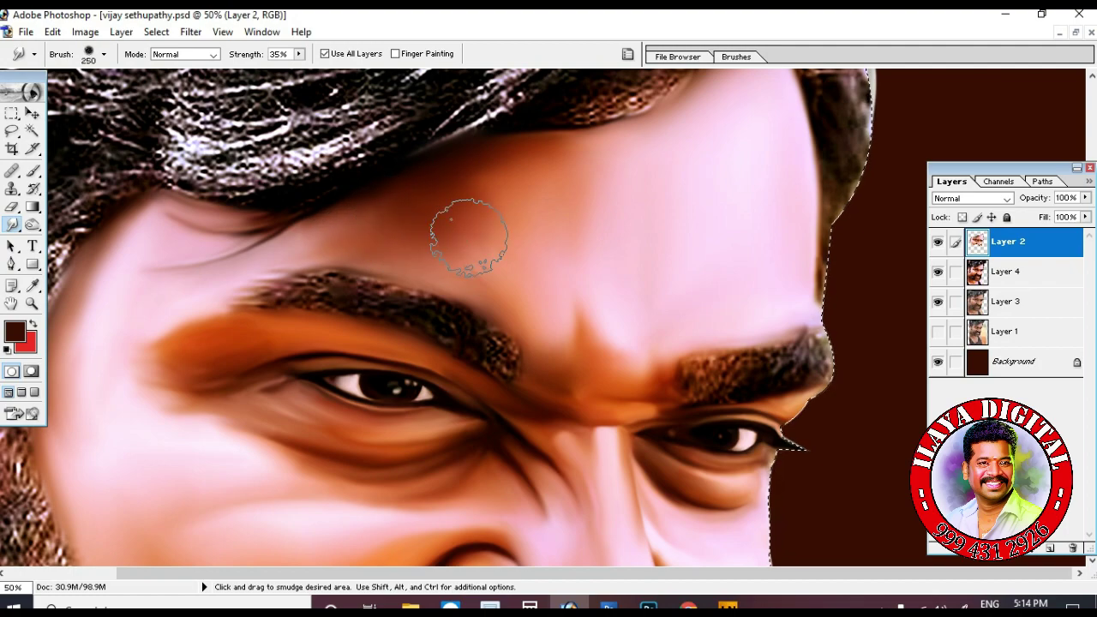
pyautogui.press('[')
pyautogui.press('[')
pyautogui.press('[')
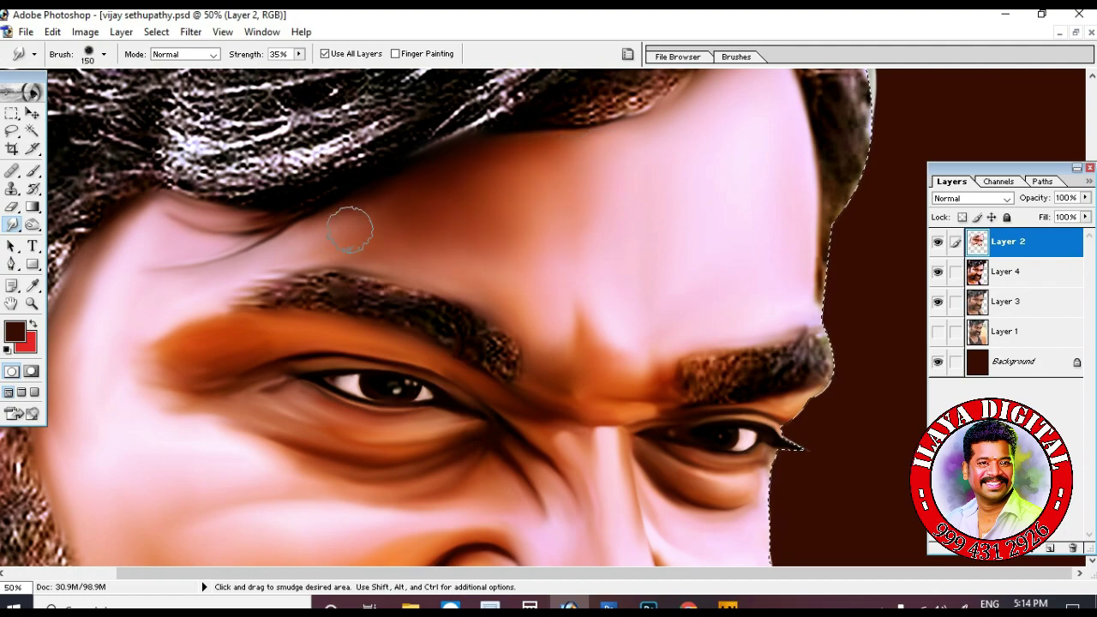
pyautogui.scroll(-2, 572, 261)
# At 20% strength, soften the left eyebrow out toward the face edge
pyautogui.hotkey('ctrl', '+')
pyautogui.hotkey('ctrl', '+')
pyautogui.press('[')
pyautogui.press('[')
pyautogui.press('[')
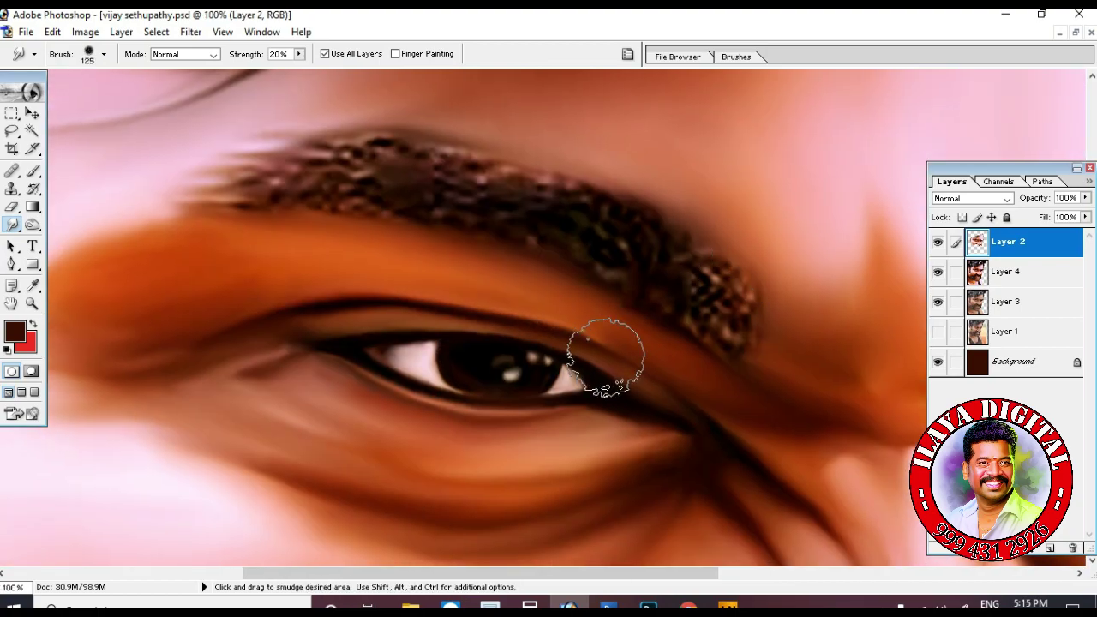
pyautogui.press('2')
pyautogui.scroll(2, 551, 373)
pyautogui.press(']')
pyautogui.press(']')
pyautogui.press(']')
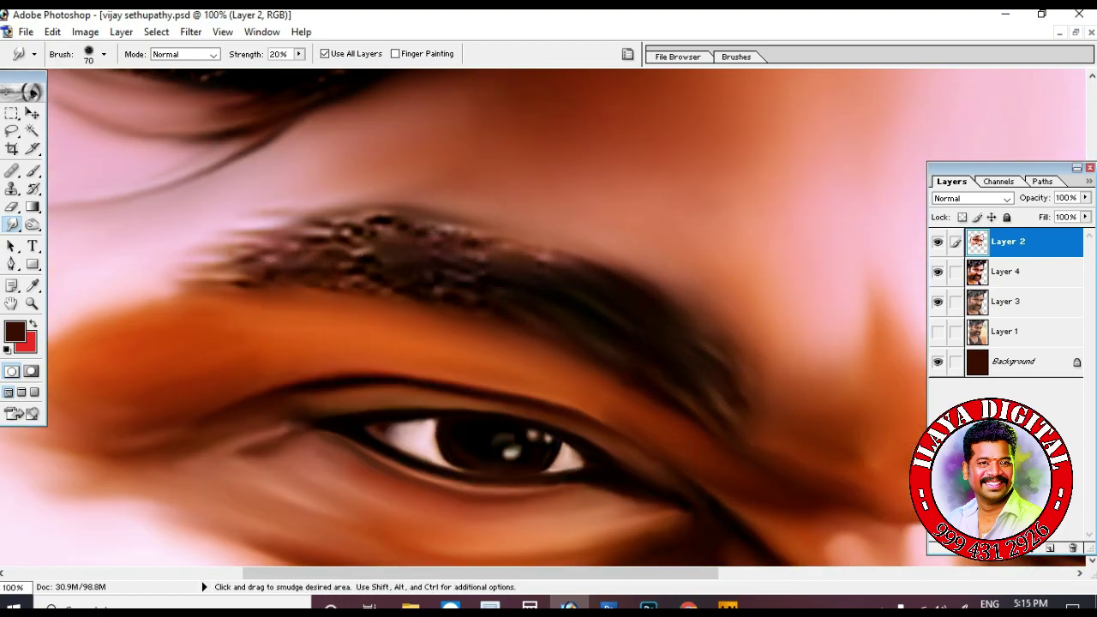
pyautogui.moveTo(403, 248); pyautogui.dragTo(210, 272)
pyautogui.hscroll(10, 558, 289)
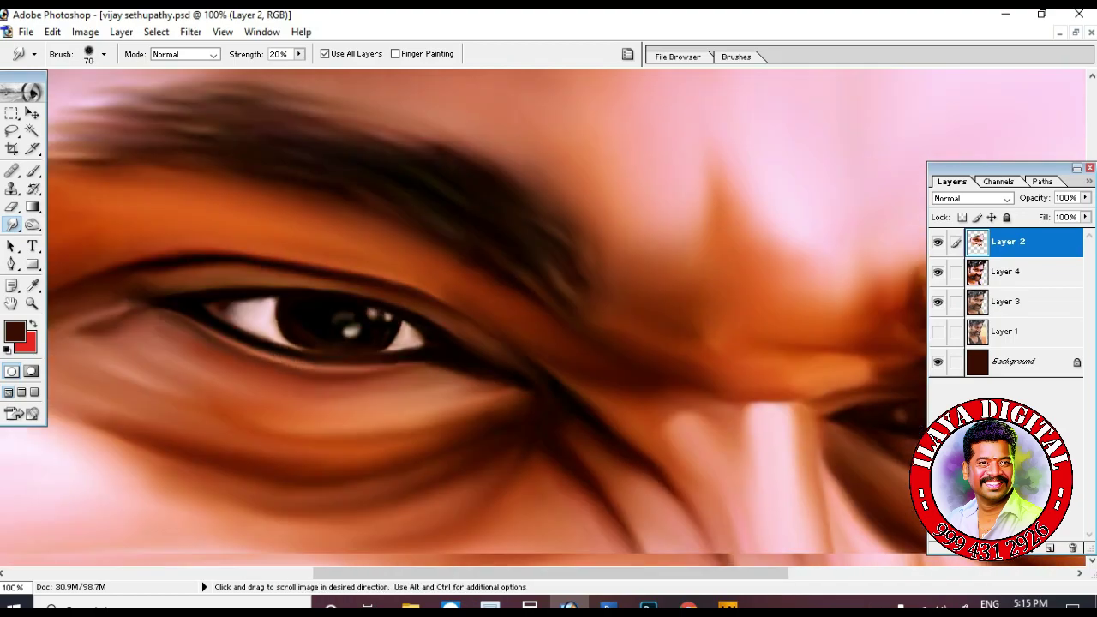
pyautogui.scroll(2, 551, 277)
pyautogui.press('[')
pyautogui.moveTo(590, 230)
pyautogui.mouseDown()
pyautogui.moveTo(646, 226)
pyautogui.moveTo(498, 321)
pyautogui.moveTo(500, 284)
pyautogui.moveTo(479, 337)
pyautogui.moveTo(549, 257)
pyautogui.moveTo(385, 252)
pyautogui.moveTo(370, 321)
pyautogui.moveTo(324, 356)
pyautogui.mouseUp()
# Blend the hair strands and hairline down into the forehead
pyautogui.hotkey('ctrl', '-')
pyautogui.hotkey('ctrl', '-')
pyautogui.hotkey('ctrl', '-')
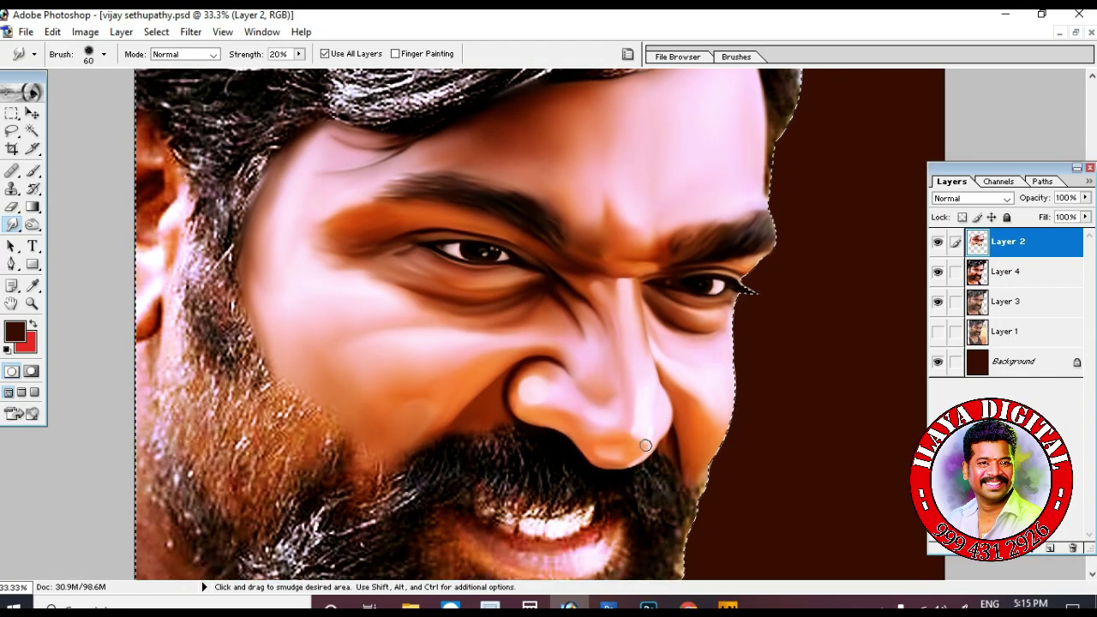
pyautogui.hotkey('ctrl', '+')
pyautogui.scroll(3, 747, 197)
pyautogui.press(']')
pyautogui.press(']')
pyautogui.moveTo(747, 197); pyautogui.dragTo(665, 235)
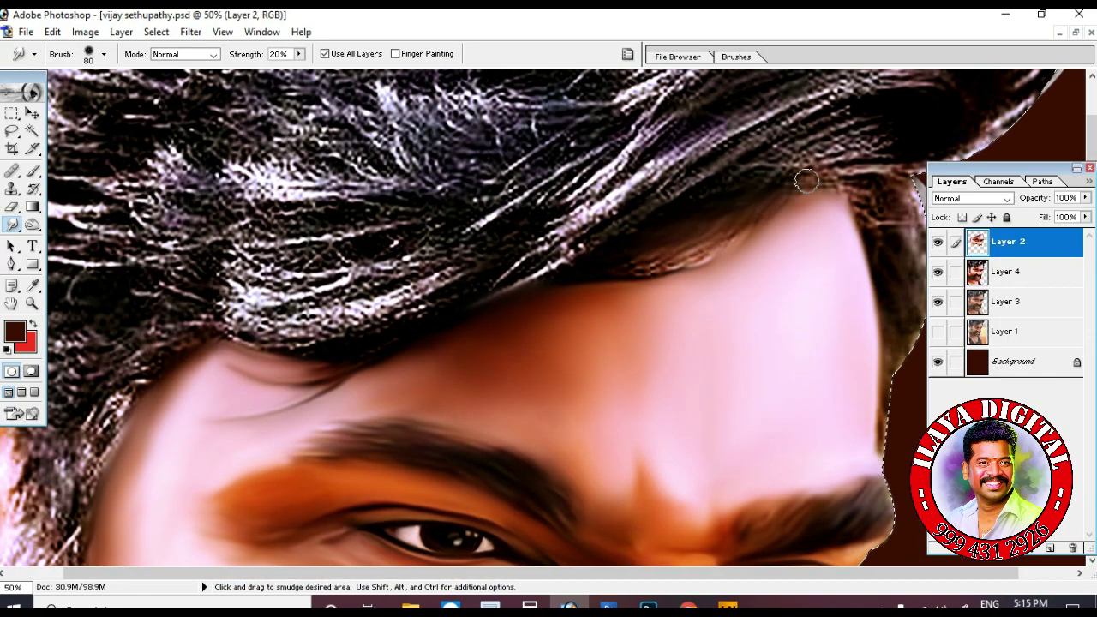
pyautogui.moveTo(807, 180)
pyautogui.mouseDown()
pyautogui.moveTo(720, 220)
pyautogui.moveTo(679, 259)
pyautogui.mouseUp()
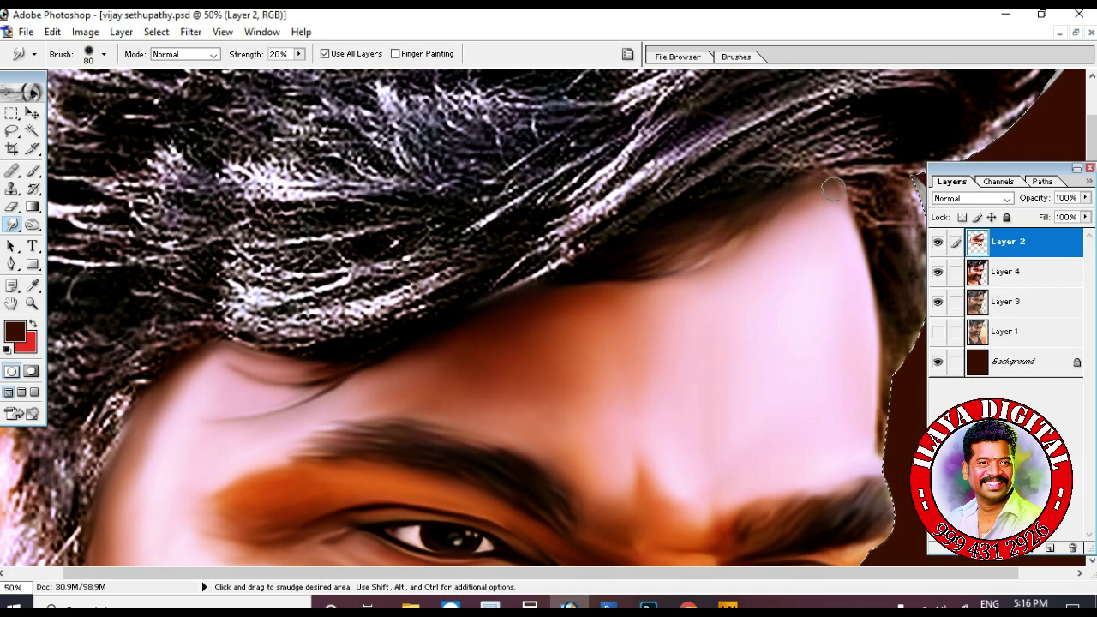
pyautogui.scroll(-3, 277, 263)
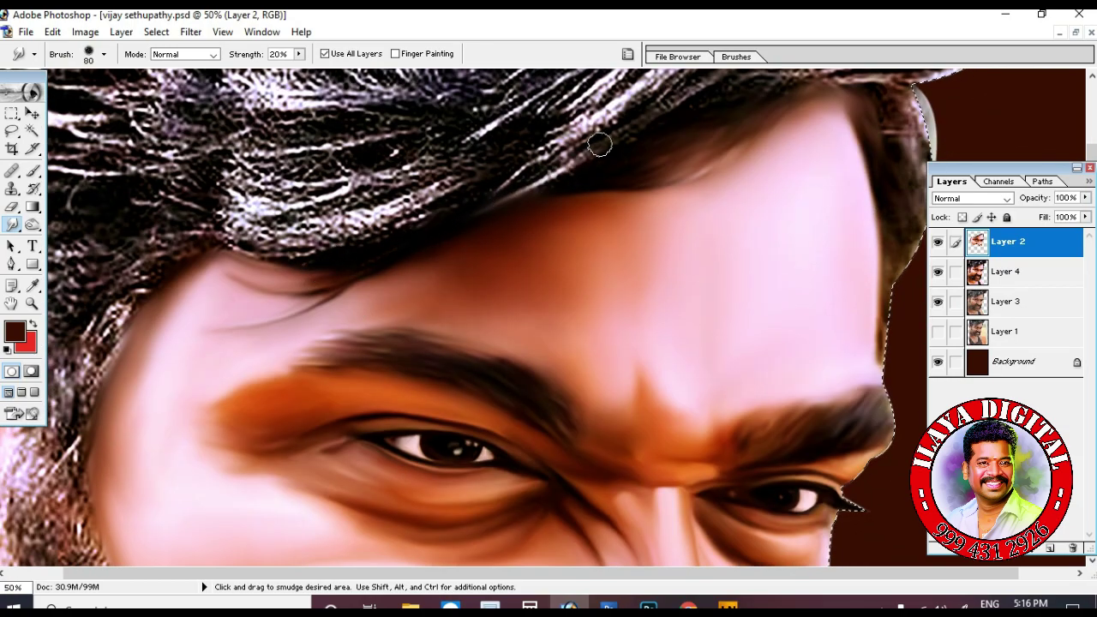
pyautogui.moveTo(206, 243)
pyautogui.mouseDown()
pyautogui.moveTo(360, 250)
pyautogui.moveTo(424, 225)
pyautogui.mouseUp()
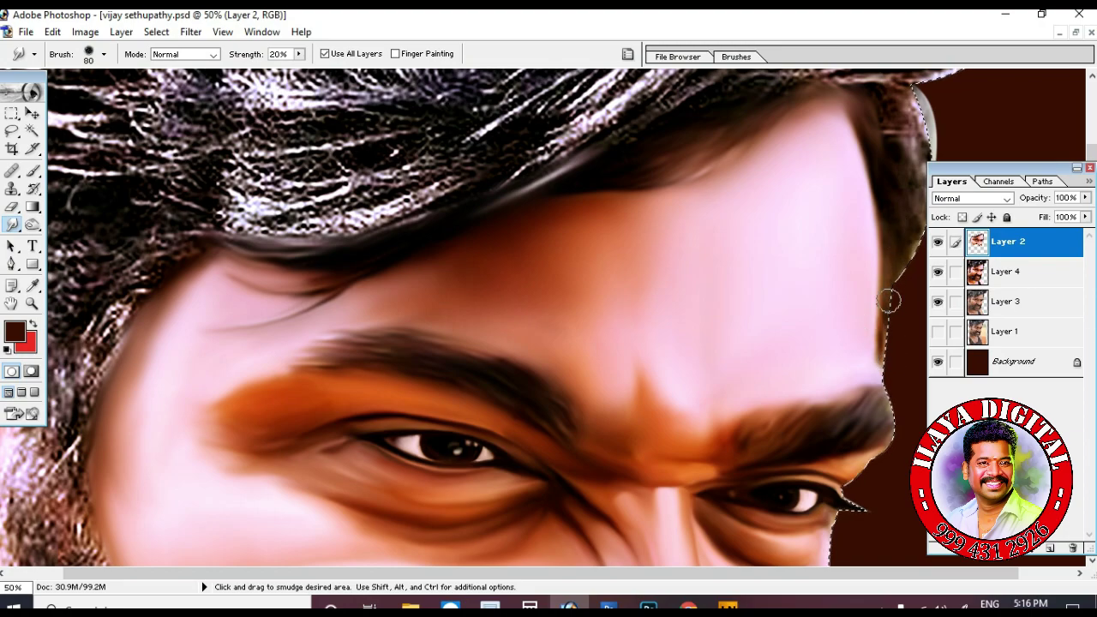
# Set smudge strength back to 35% and move the view down to the chin and neck
pyautogui.moveTo(107, 373); pyautogui.dragTo(155, 193)
pyautogui.press('3')
pyautogui.press('5')
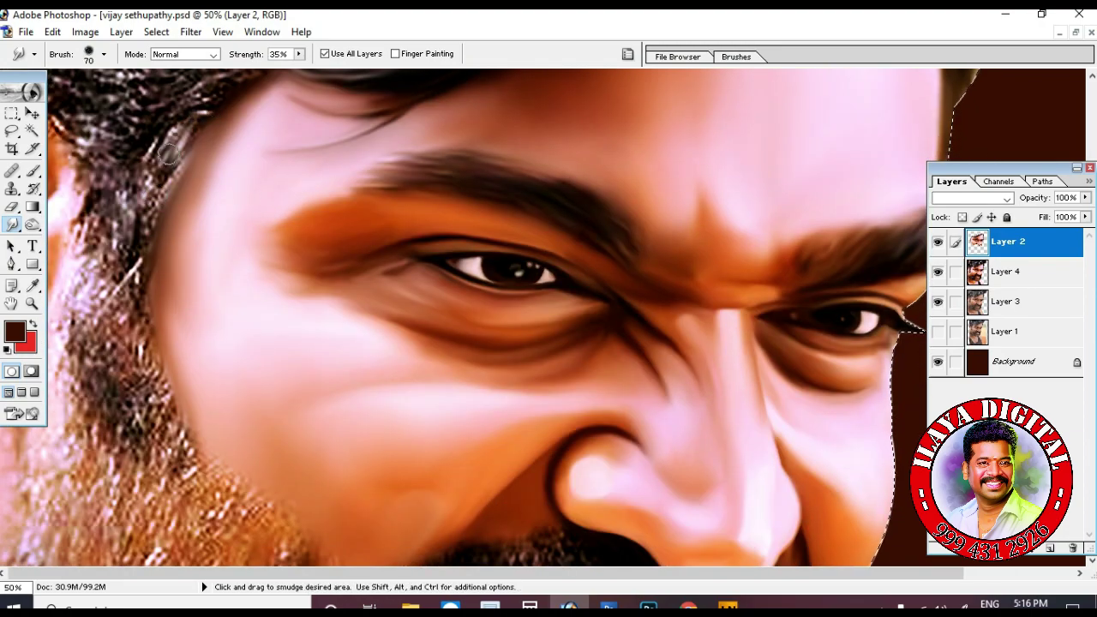
pyautogui.moveTo(193, 95); pyautogui.dragTo(206, 171)
pyautogui.press('[')
pyautogui.moveTo(143, 368); pyautogui.dragTo(147, 251)
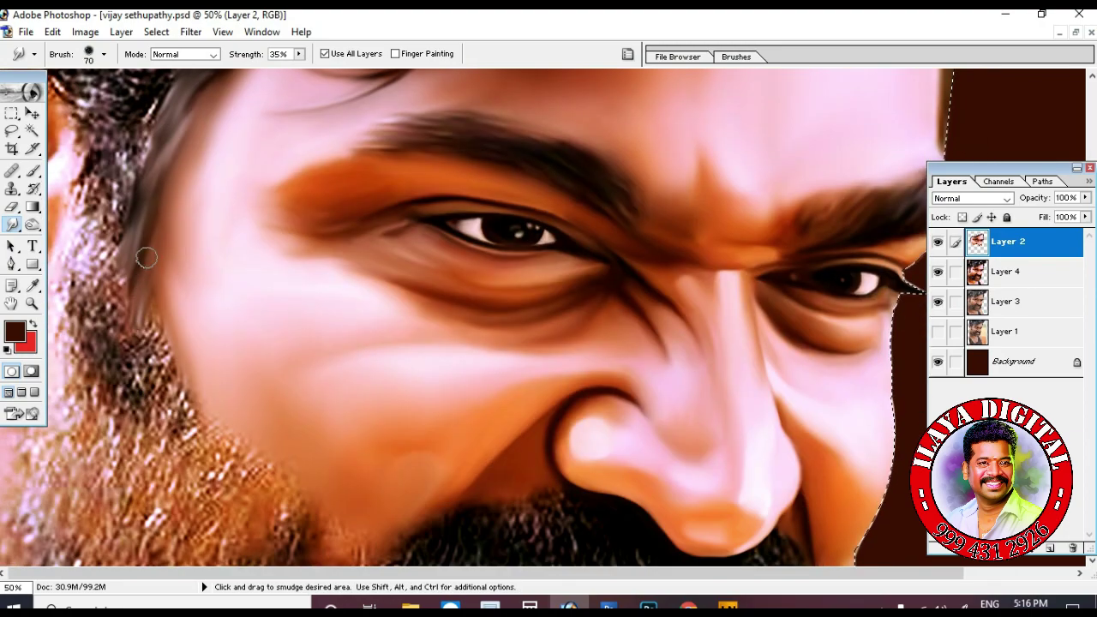
pyautogui.moveTo(134, 338); pyautogui.dragTo(79, 233)
pyautogui.hotkey('ctrl', '-')
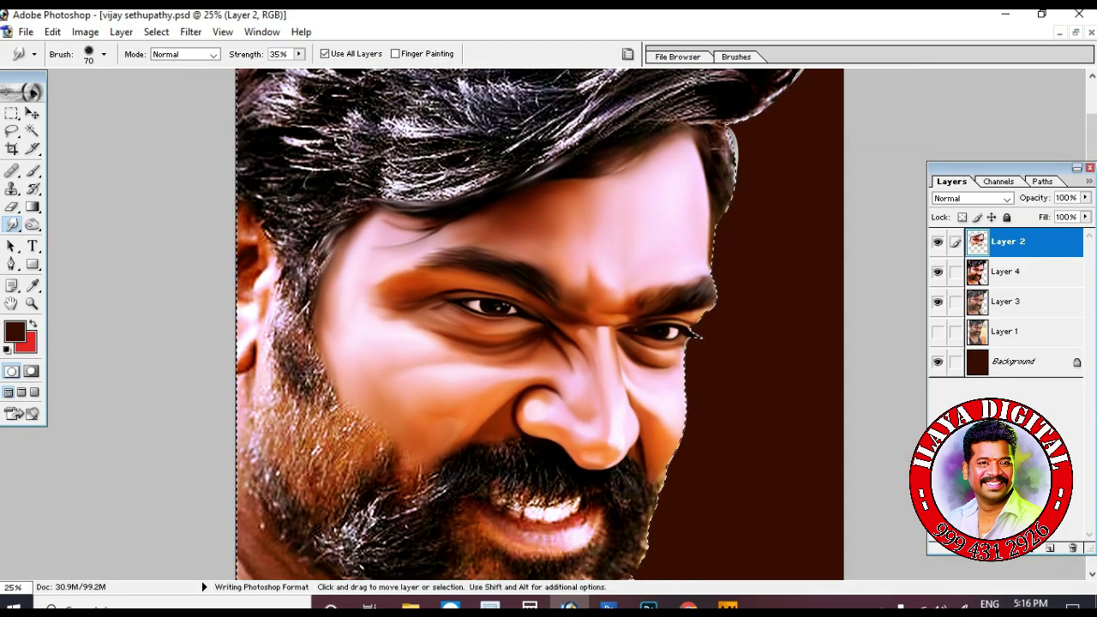
pyautogui.moveTo(249, 488); pyautogui.dragTo(729, 579)
pyautogui.press('Tab')
# Smooth the textured skin on the lower neck and along its left edge
pyautogui.scroll(-1, 257, 501)
pyautogui.moveTo(595, 457); pyautogui.dragTo(490, 526)
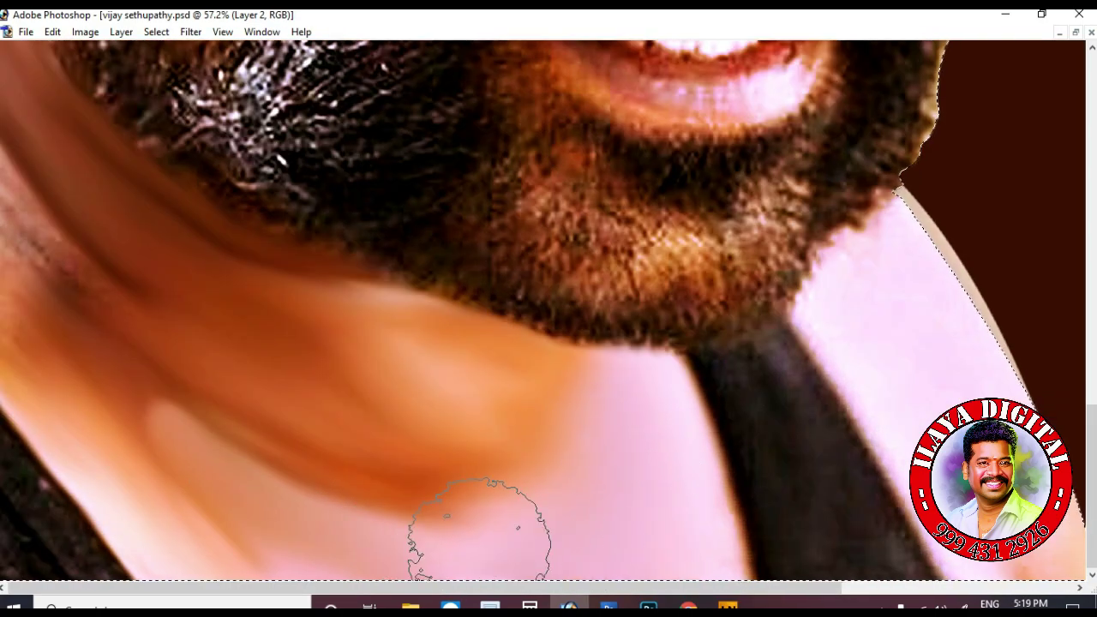
pyautogui.press('[')
pyautogui.press('[')
pyautogui.press('[')
pyautogui.moveTo(265, 552); pyautogui.dragTo(526, 512)
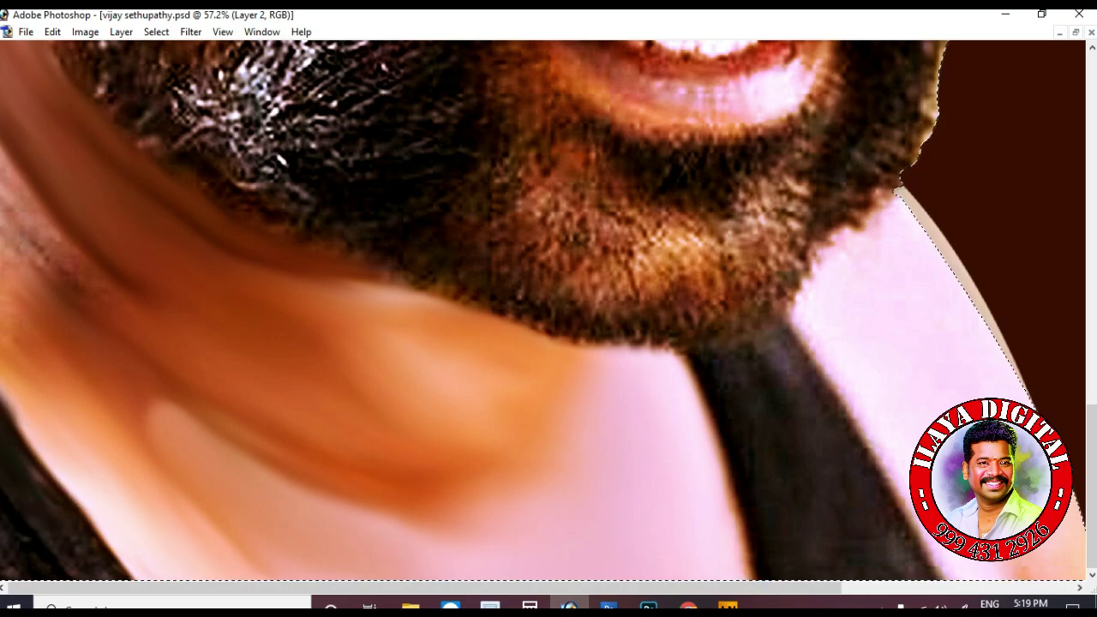
pyautogui.scroll(3, 26, 377)
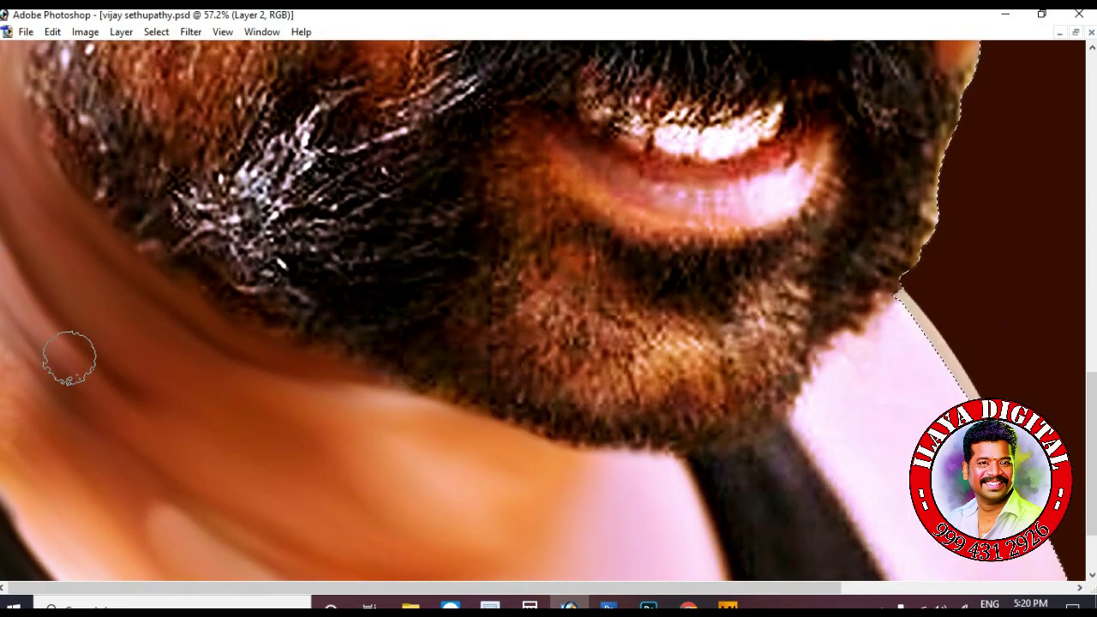
pyautogui.moveTo(68, 355); pyautogui.dragTo(54, 409)
# Smear the chin stubble into smooth painted streaks
pyautogui.scroll(2, 42, 303)
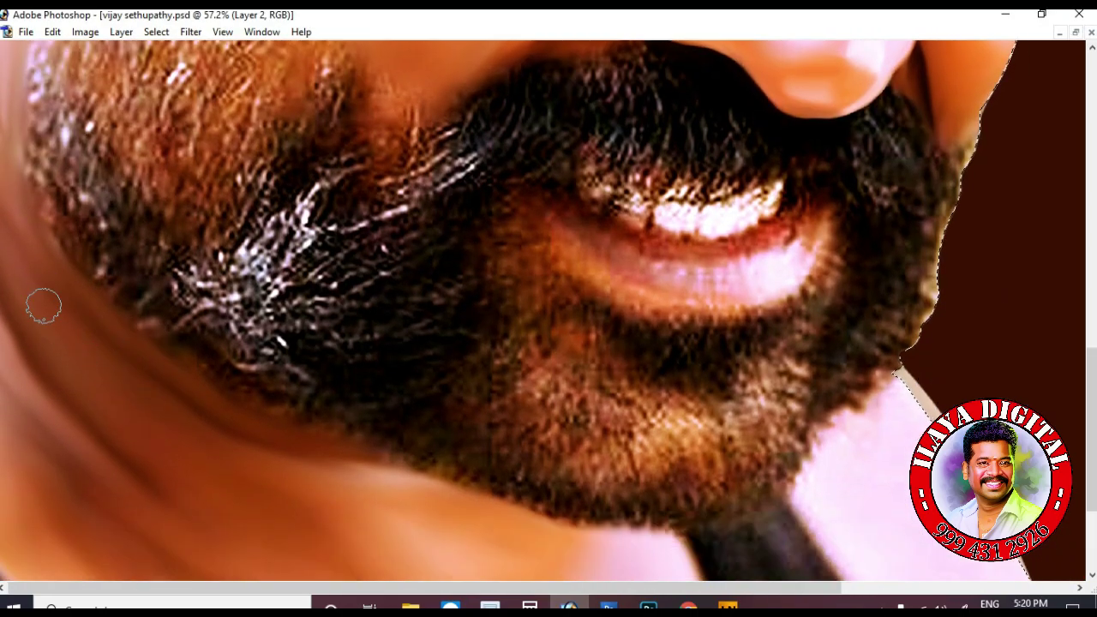
pyautogui.scroll(-5, 446, 422)
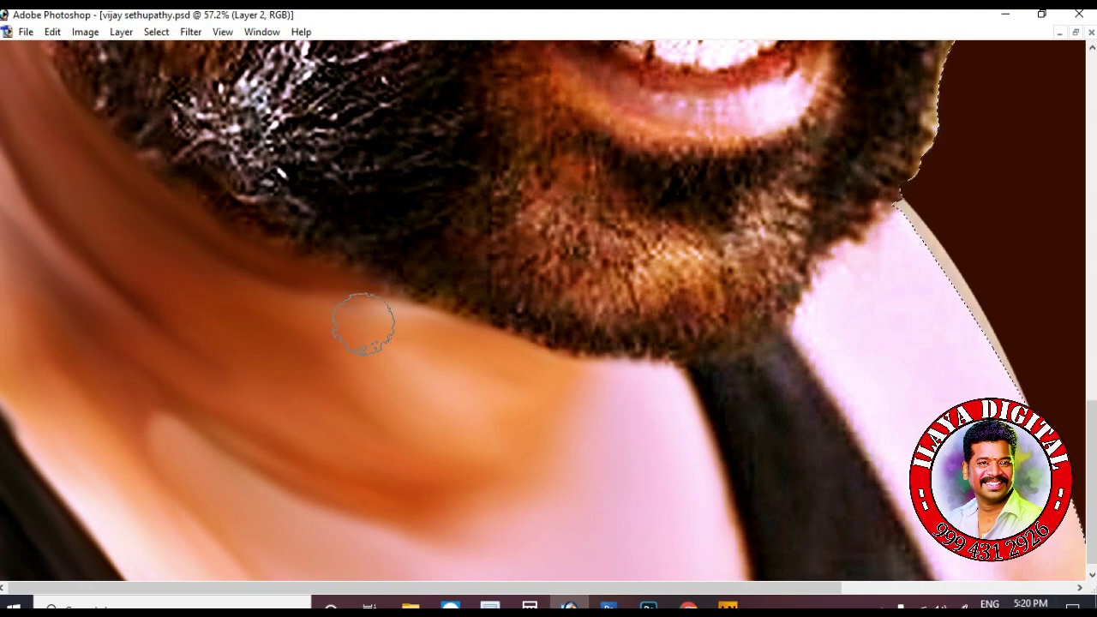
pyautogui.scroll(-1, 669, 457)
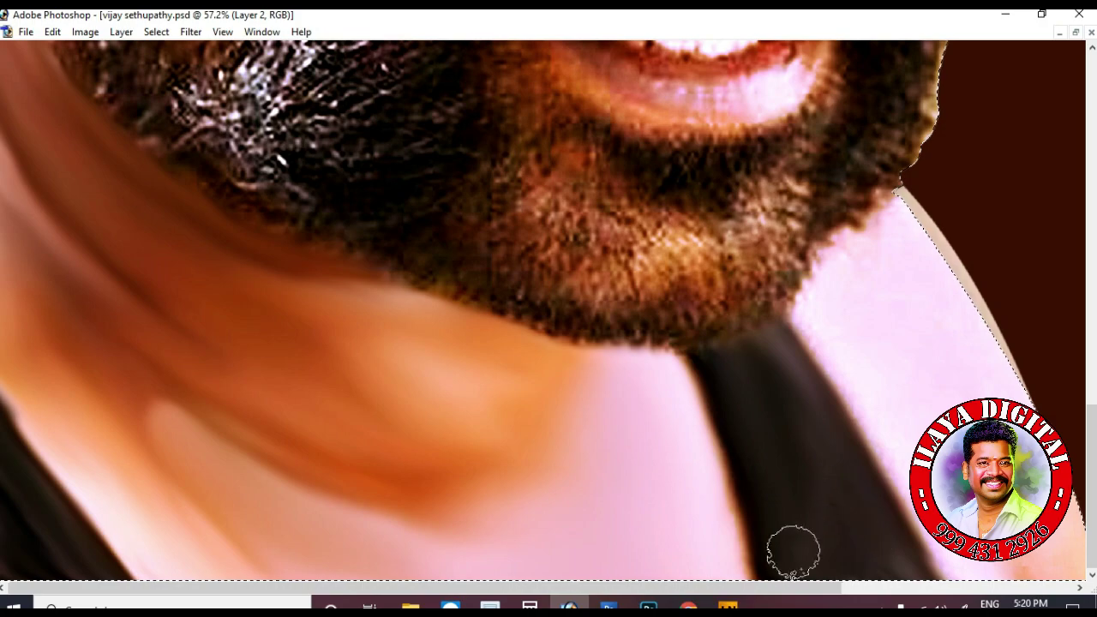
pyautogui.scroll(1, 909, 390)
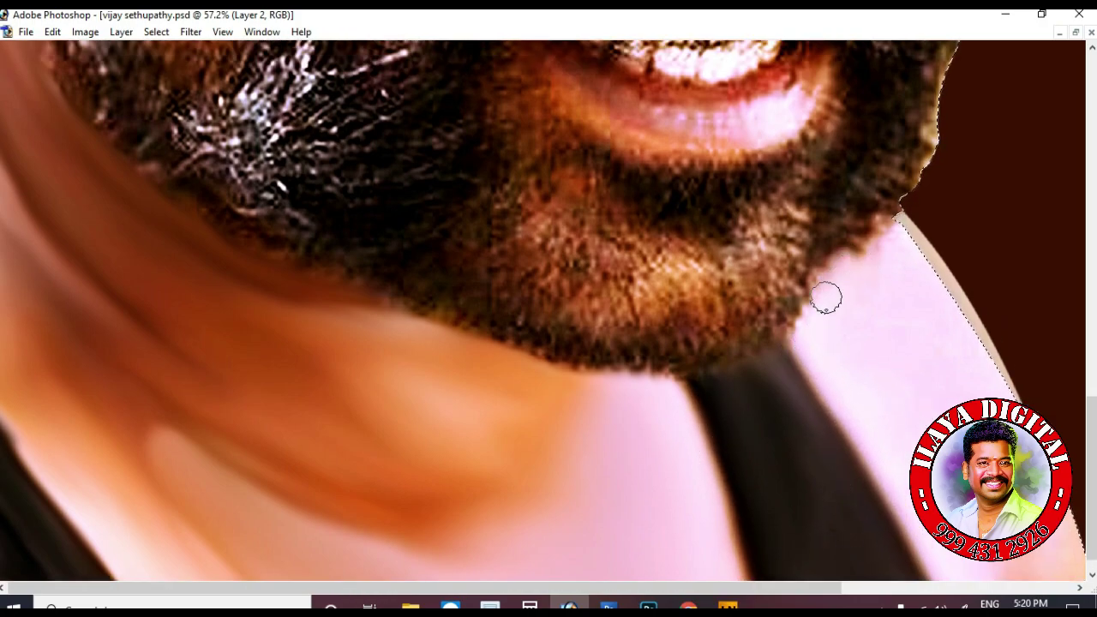
pyautogui.press(']')
pyautogui.press(']')
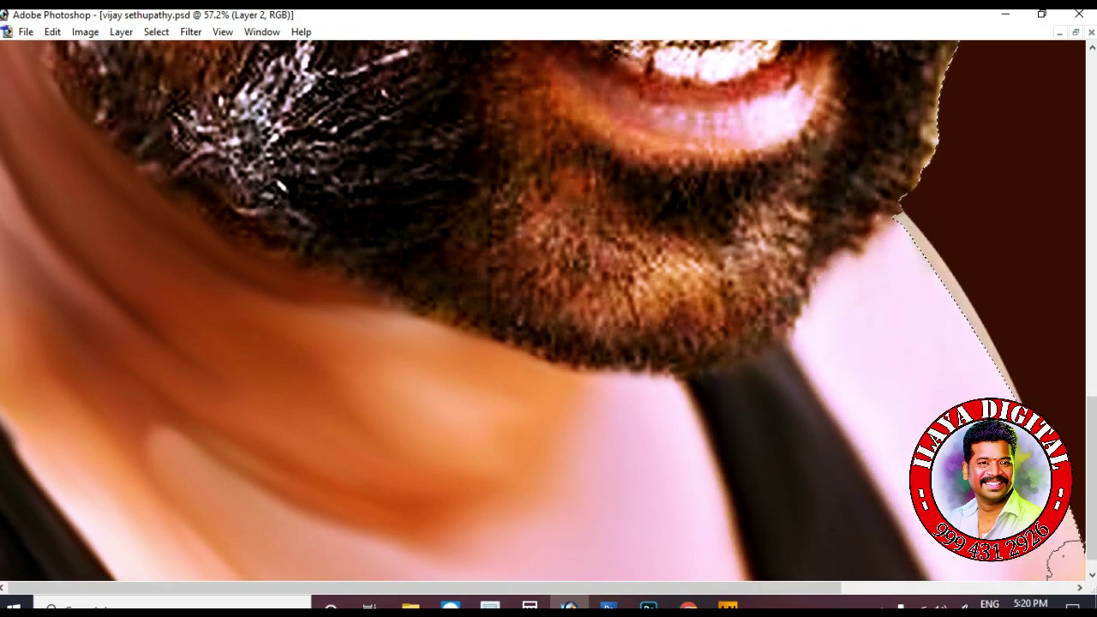
pyautogui.scroll(5, 805, 439)
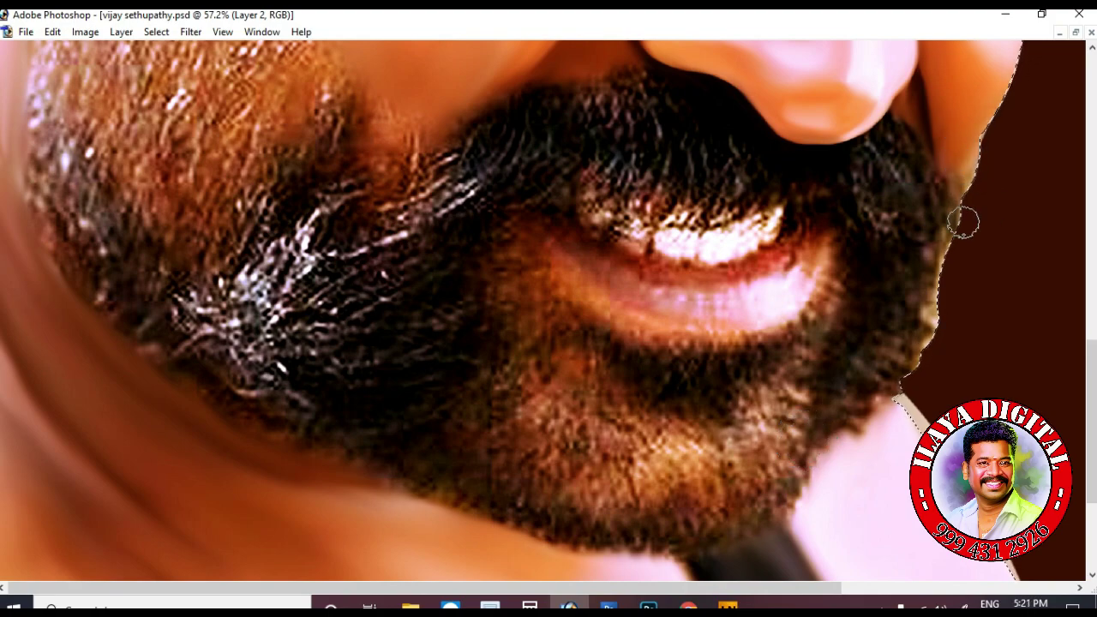
pyautogui.scroll(-2, 858, 403)
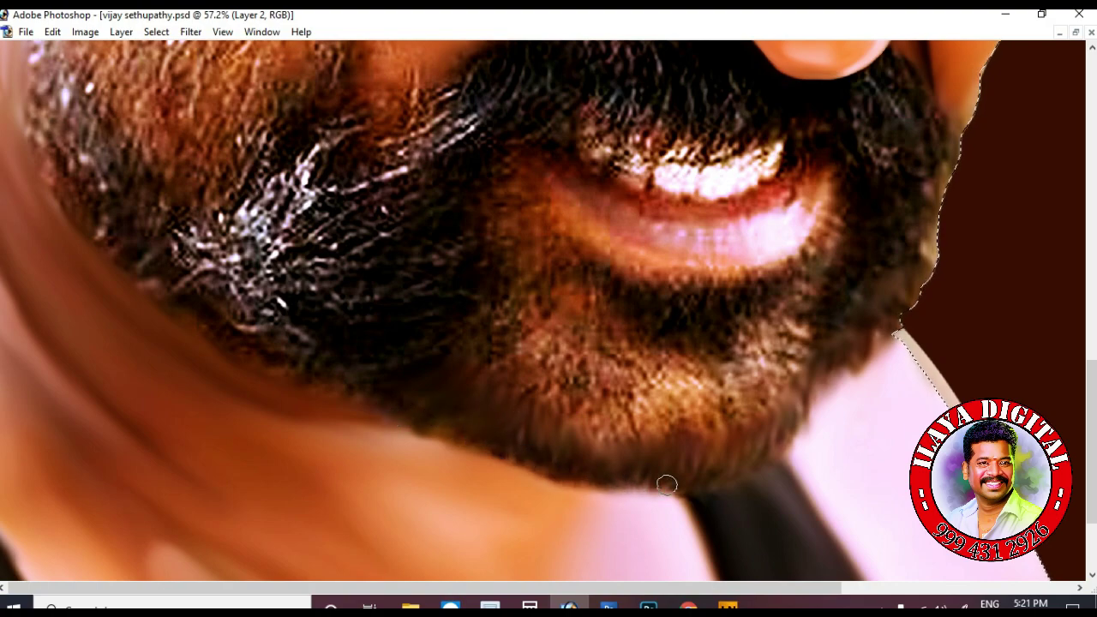
pyautogui.moveTo(583, 373); pyautogui.dragTo(507, 373)
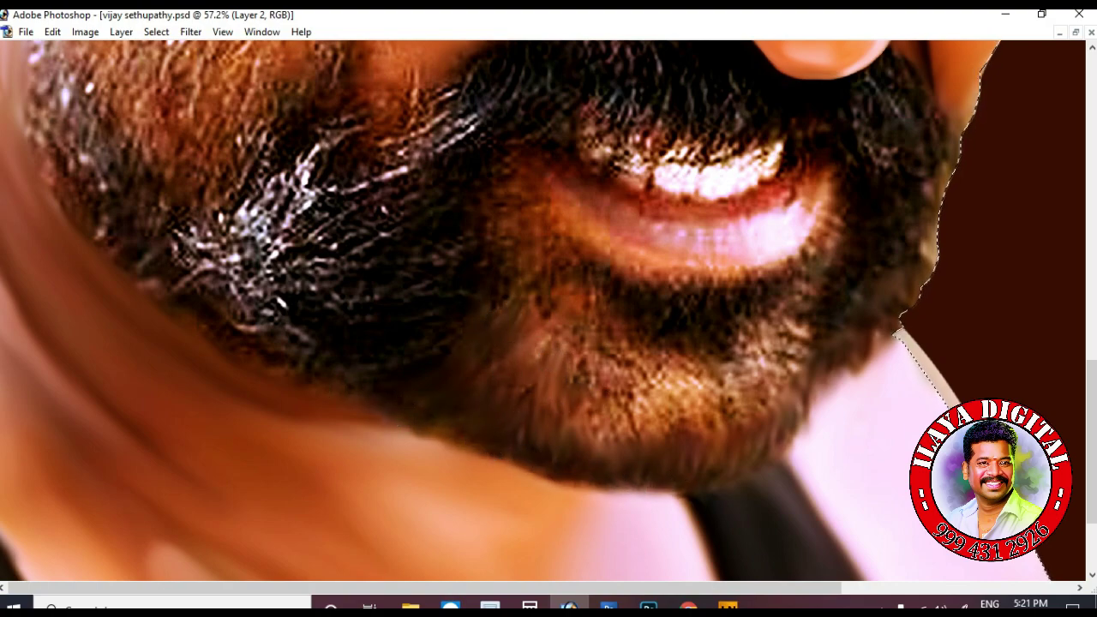
pyautogui.moveTo(574, 372); pyautogui.dragTo(667, 406)
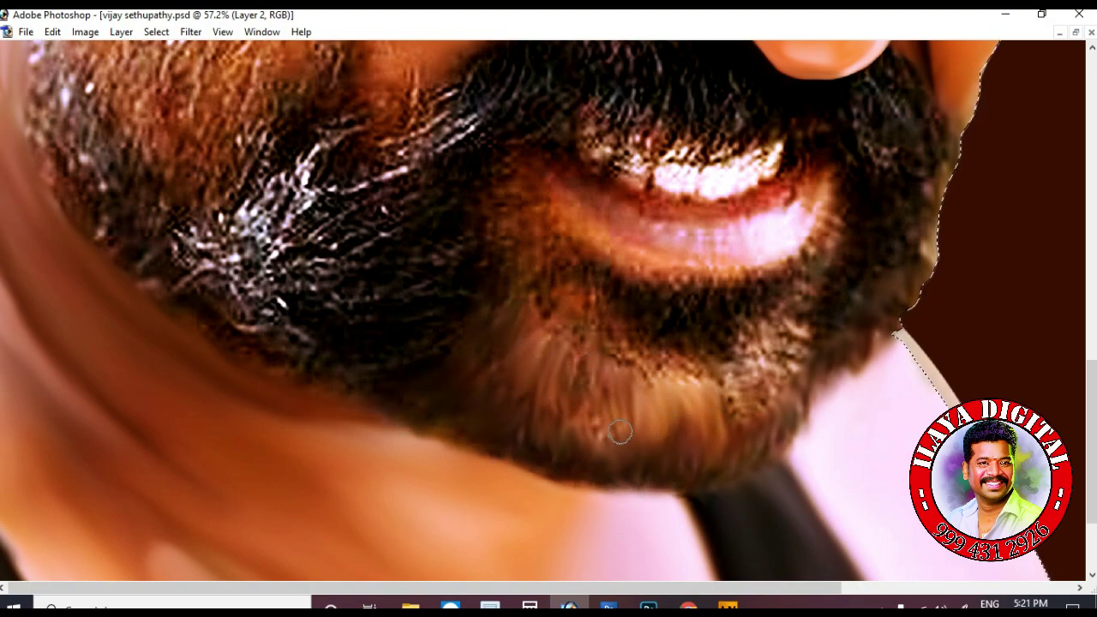
pyautogui.scroll(5, 565, 243)
# Smooth and brighten the lower lip's left contour, bottom edge and right edge
pyautogui.hotkey('ctrl', 'alt', '0')
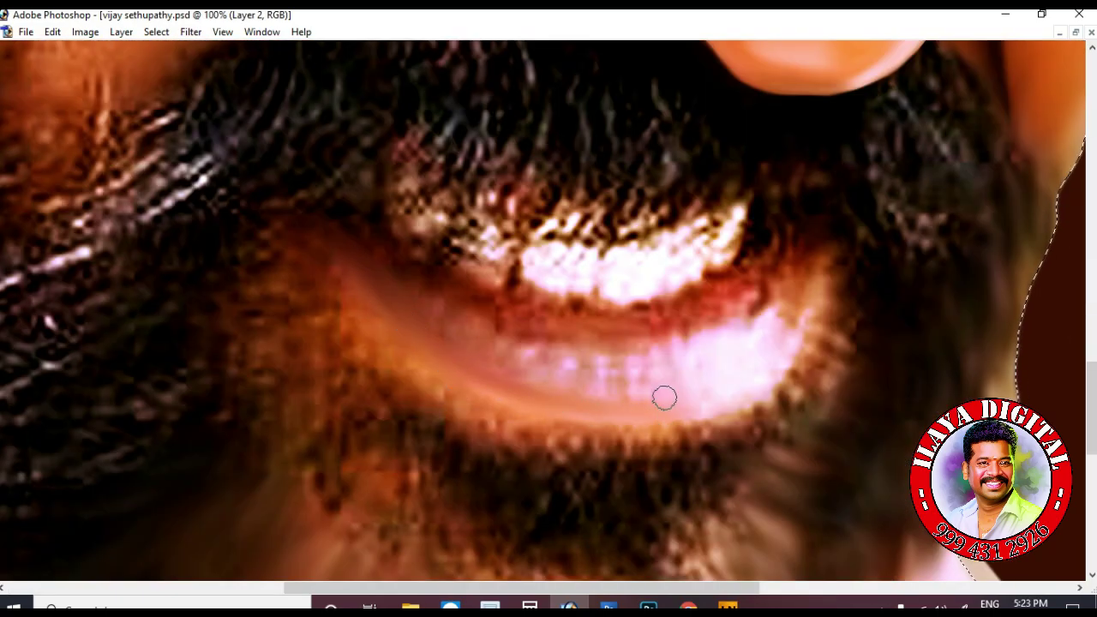
pyautogui.moveTo(506, 398); pyautogui.dragTo(348, 257)
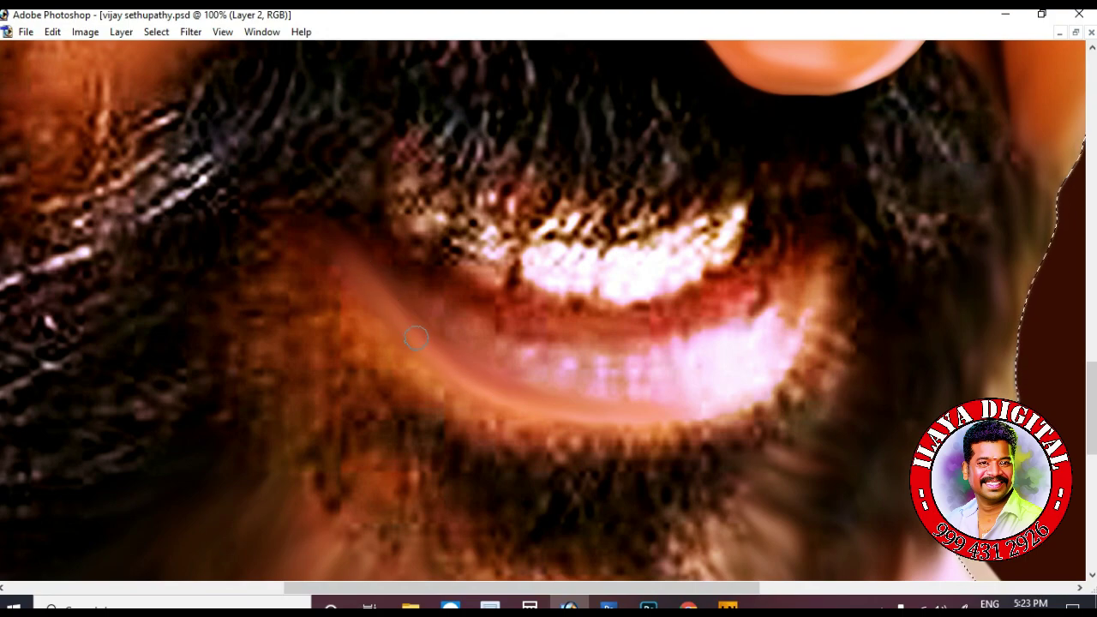
pyautogui.moveTo(649, 417); pyautogui.dragTo(694, 413)
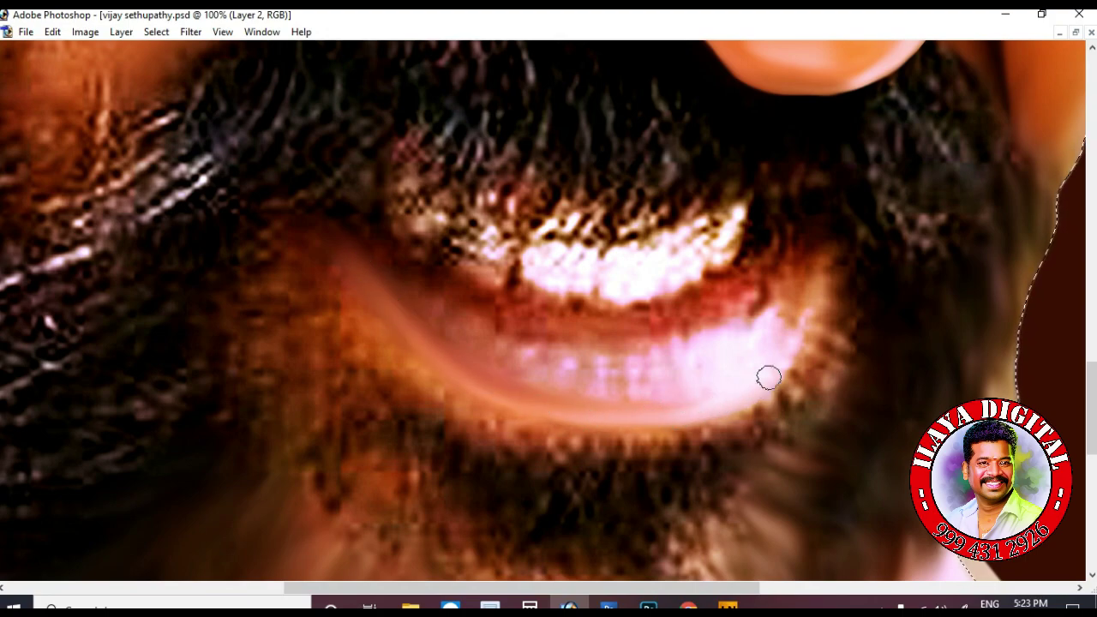
pyautogui.moveTo(798, 336); pyautogui.dragTo(835, 308)
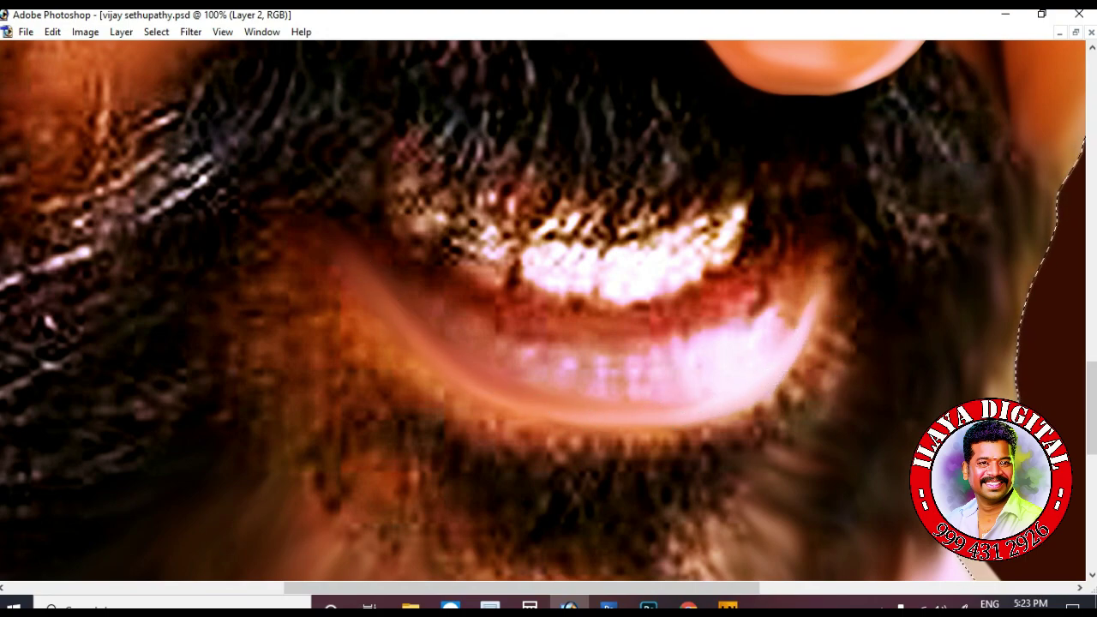
pyautogui.scroll(-3, 730, 282)
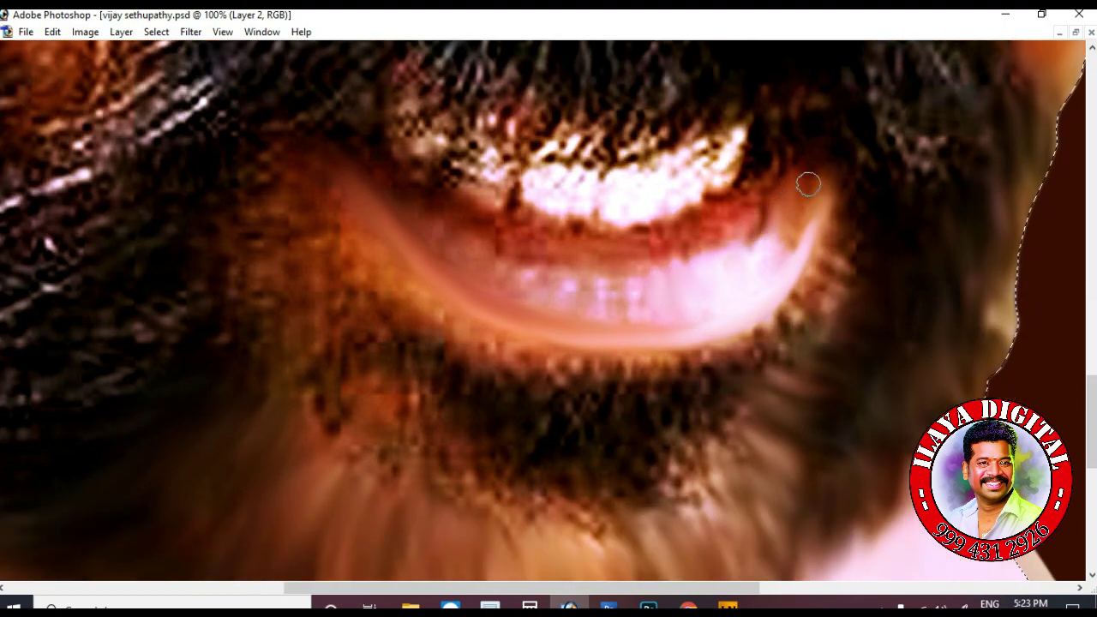
pyautogui.moveTo(808, 184); pyautogui.dragTo(808, 233)
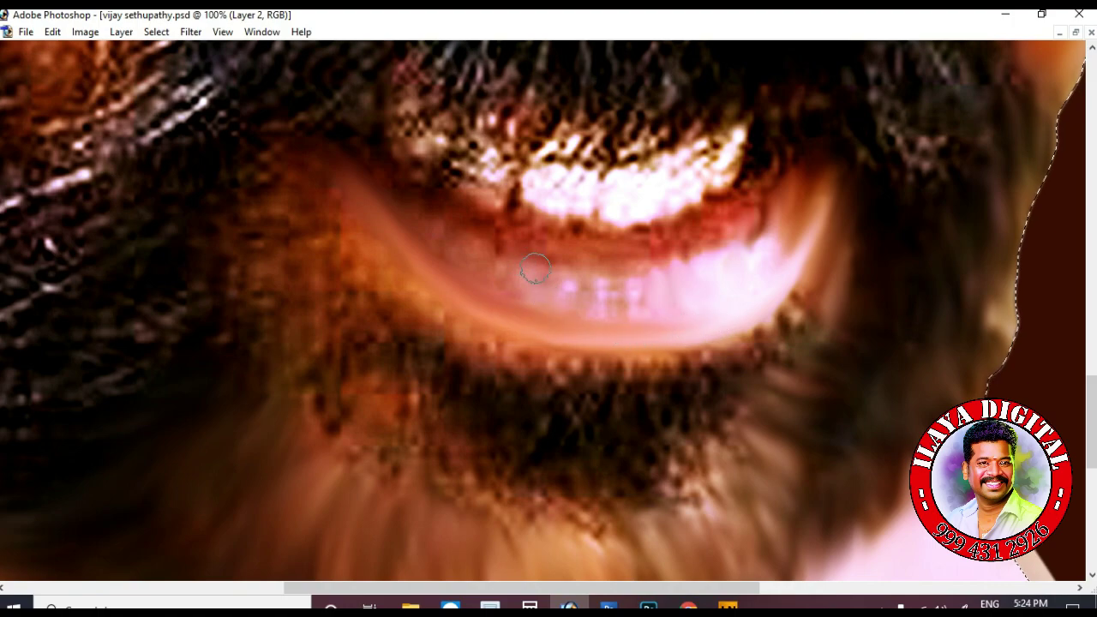
# Blend the streaky lower lip into even pink and brighten the teeth's right edge
pyautogui.moveTo(531, 269); pyautogui.dragTo(637, 305)
pyautogui.moveTo(427, 214); pyautogui.dragTo(444, 256)
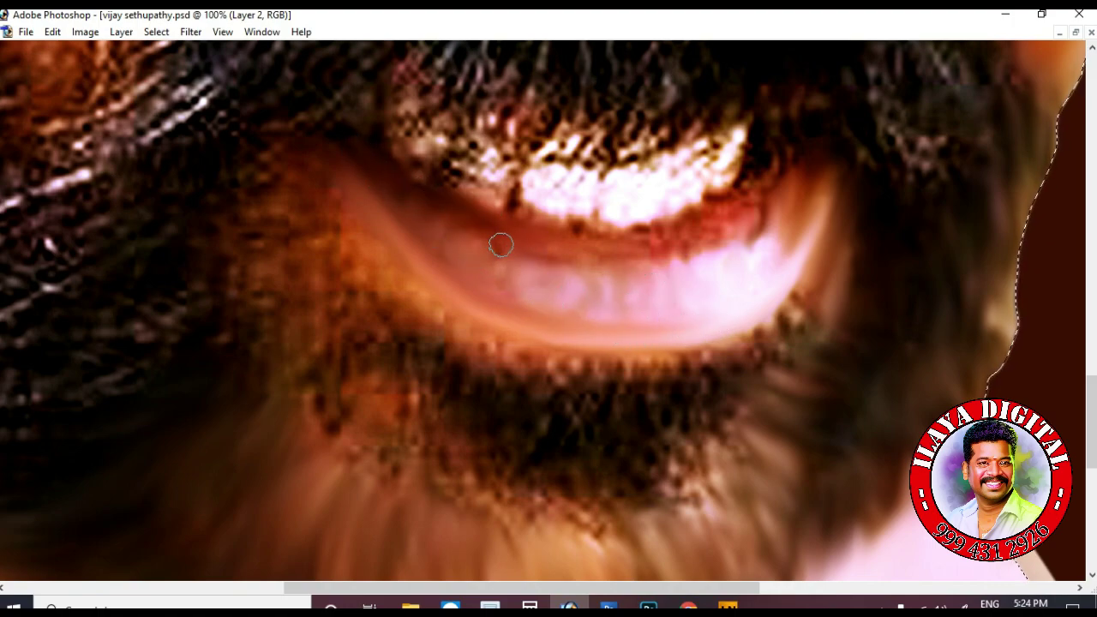
pyautogui.scroll(1, 600, 240)
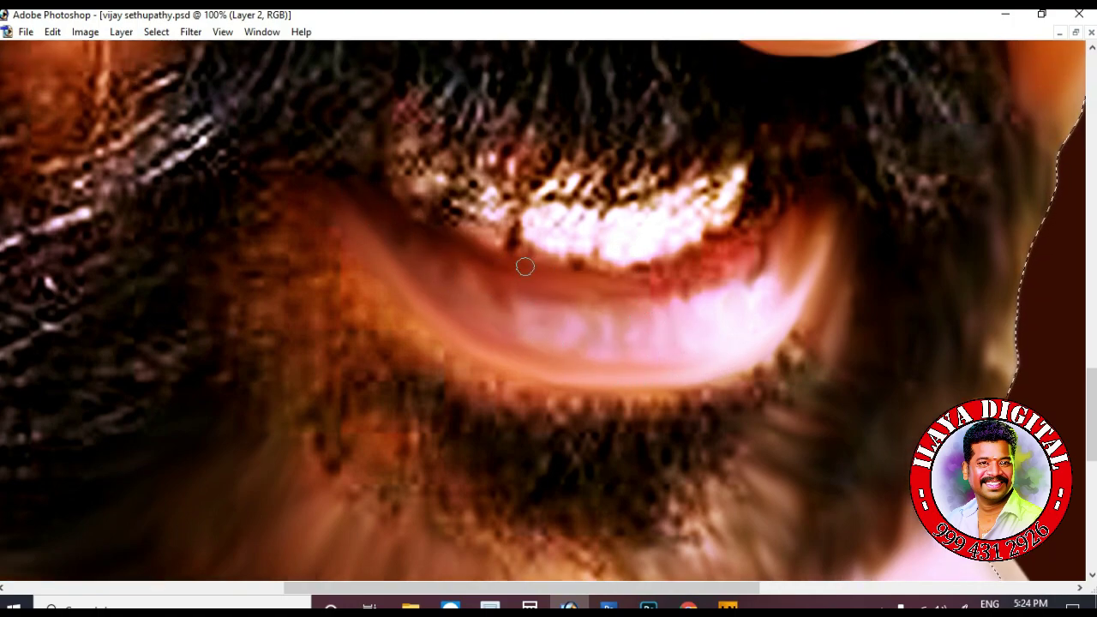
pyautogui.scroll(2, 497, 245)
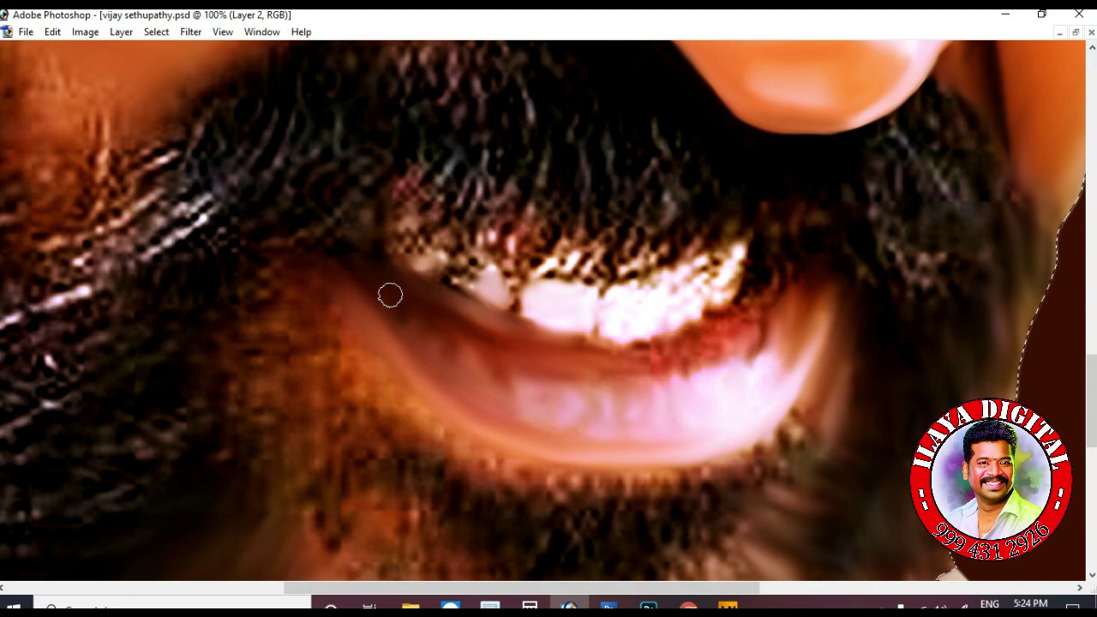
pyautogui.moveTo(390, 296); pyautogui.dragTo(563, 441)
pyautogui.moveTo(802, 324)
pyautogui.mouseDown()
pyautogui.moveTo(759, 349)
pyautogui.moveTo(787, 294)
pyautogui.moveTo(742, 298)
pyautogui.moveTo(660, 338)
pyautogui.moveTo(635, 326)
pyautogui.mouseUp()
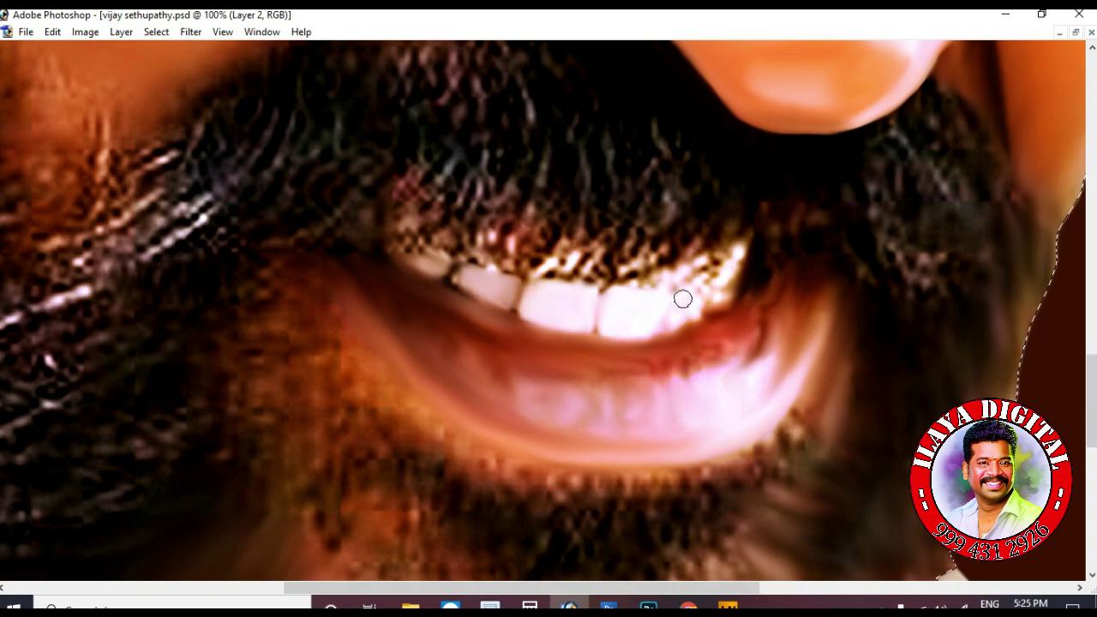
pyautogui.moveTo(726, 286); pyautogui.dragTo(752, 222)
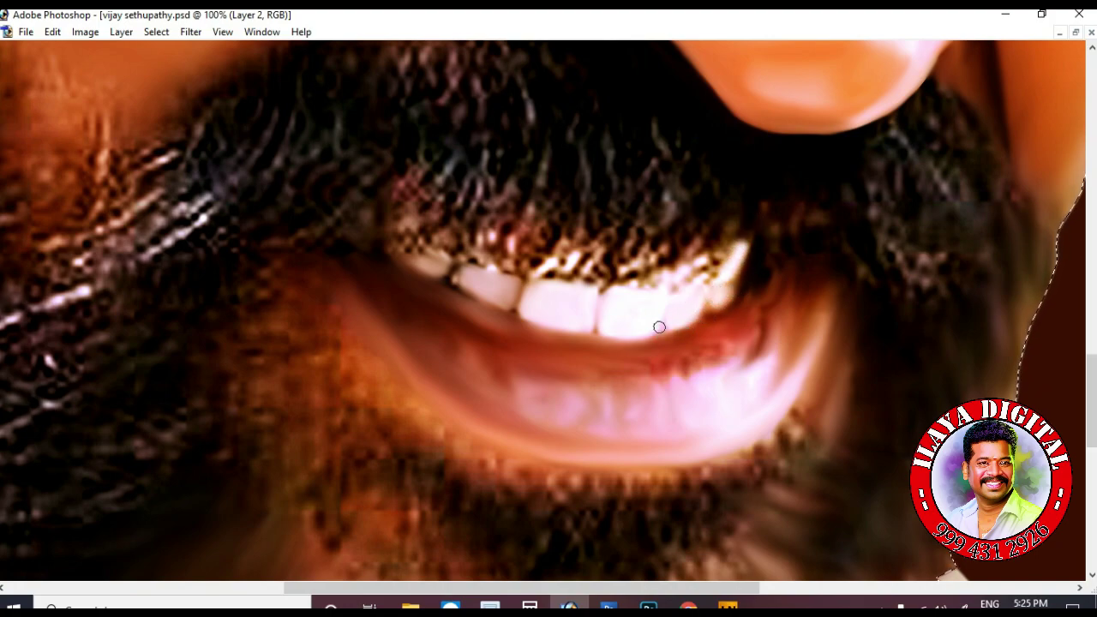
# Trace a Pen path around the lower lip and load it as a selection
pyautogui.scroll(1, 599, 301)
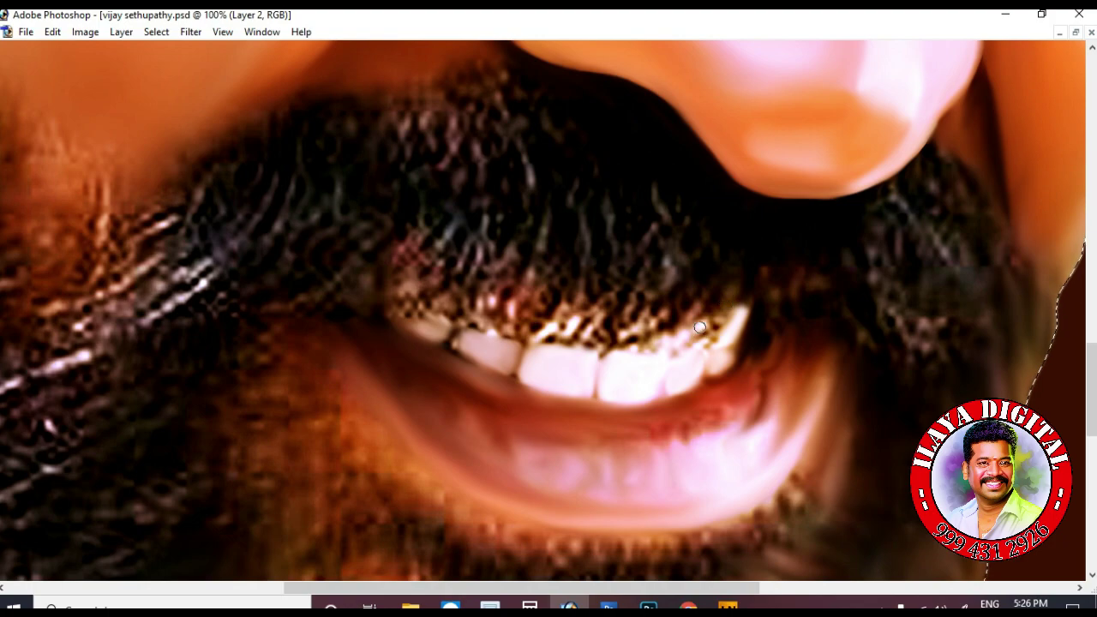
pyautogui.scroll(1, 780, 339)
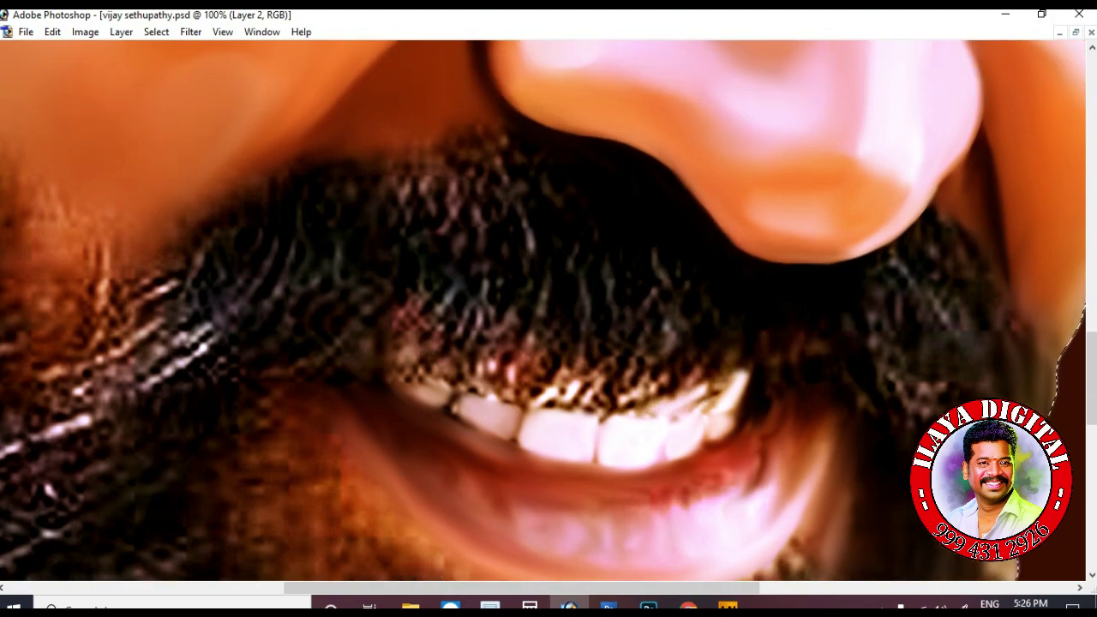
pyautogui.scroll(-5, 473, 259)
pyautogui.scroll(1, 428, 266)
pyautogui.scroll(1, 372, 273)
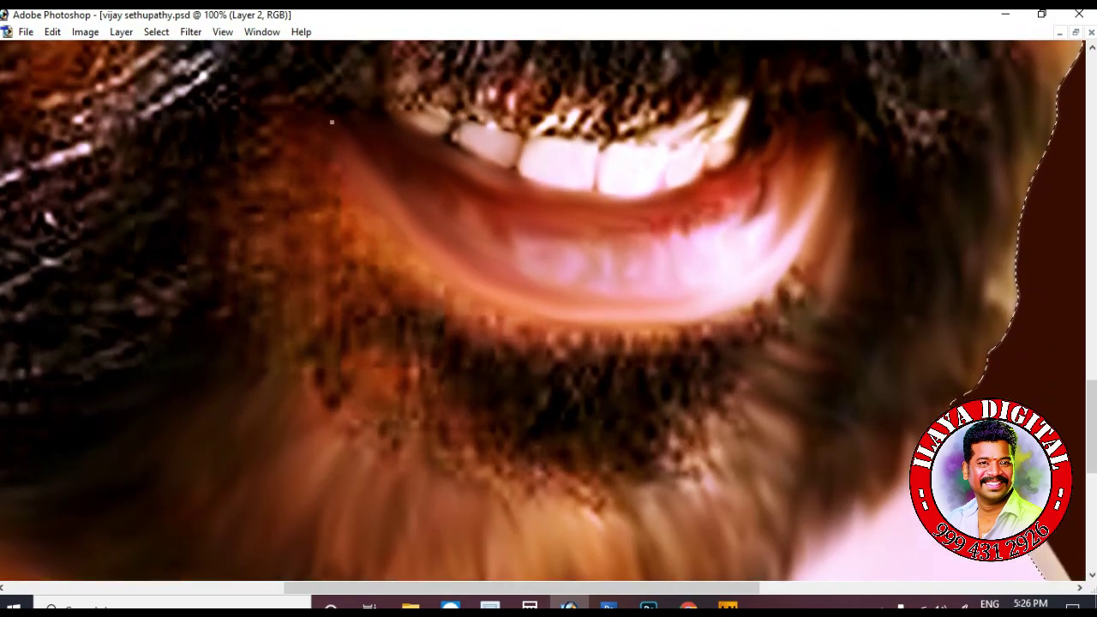
pyautogui.moveTo(580, 322); pyautogui.dragTo(701, 314)
pyautogui.moveTo(797, 255); pyautogui.dragTo(847, 101)
pyautogui.hotkey('ctrl', 'Return')
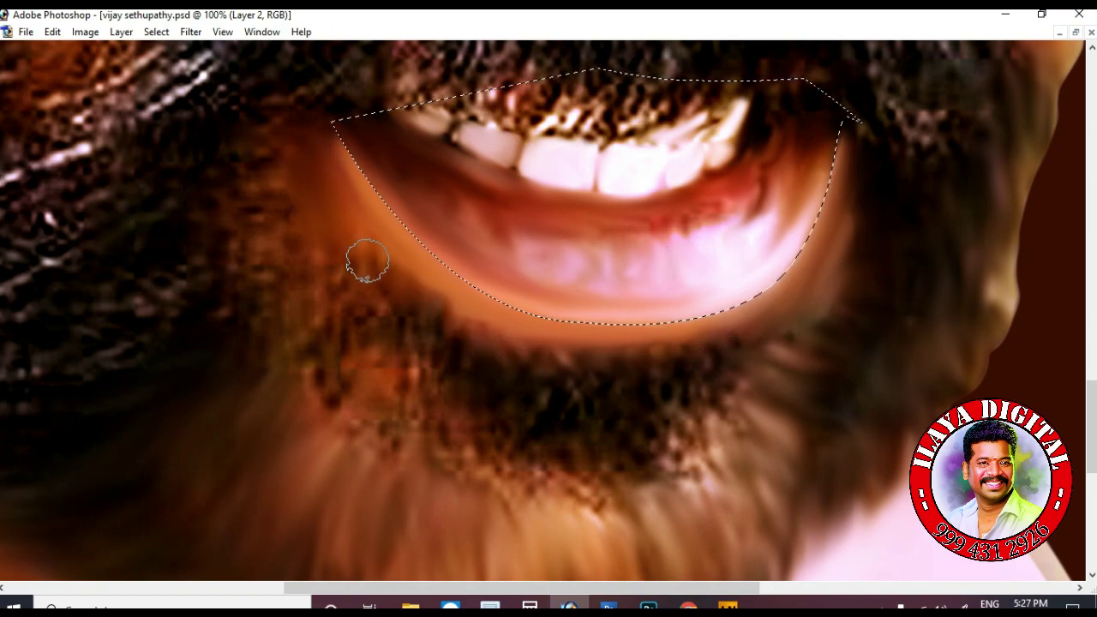
# Smudge the stubble beneath the lower lip, deselect, and zoom in to inspect the mouth
pyautogui.scroll(-2, 289, 262)
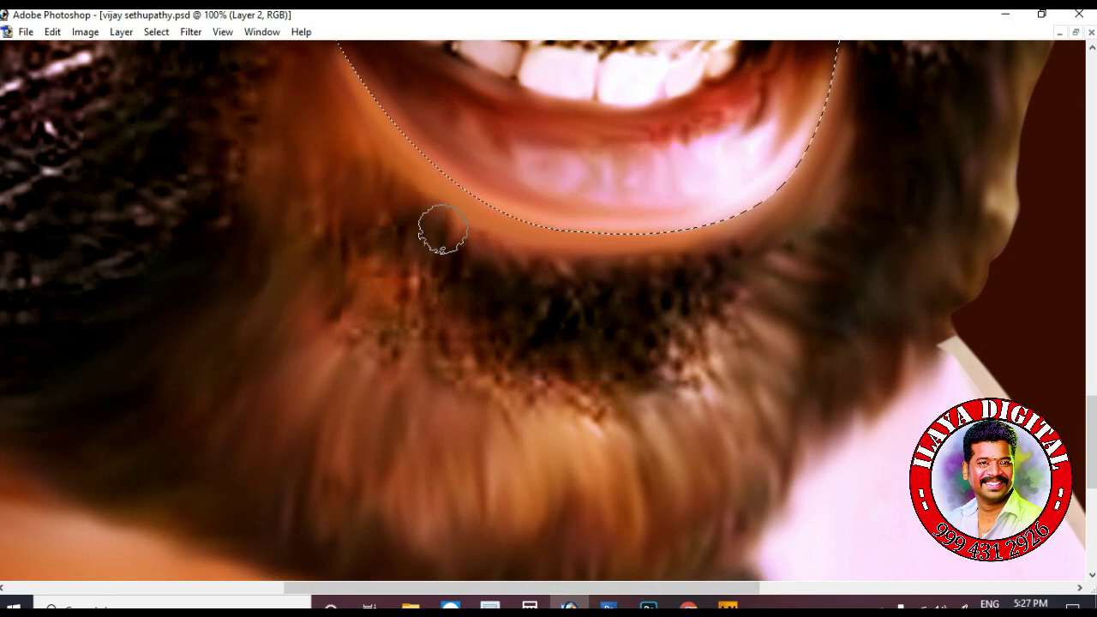
pyautogui.moveTo(693, 337)
pyautogui.mouseDown()
pyautogui.moveTo(577, 369)
pyautogui.moveTo(440, 289)
pyautogui.moveTo(385, 343)
pyautogui.moveTo(465, 387)
pyautogui.mouseUp()
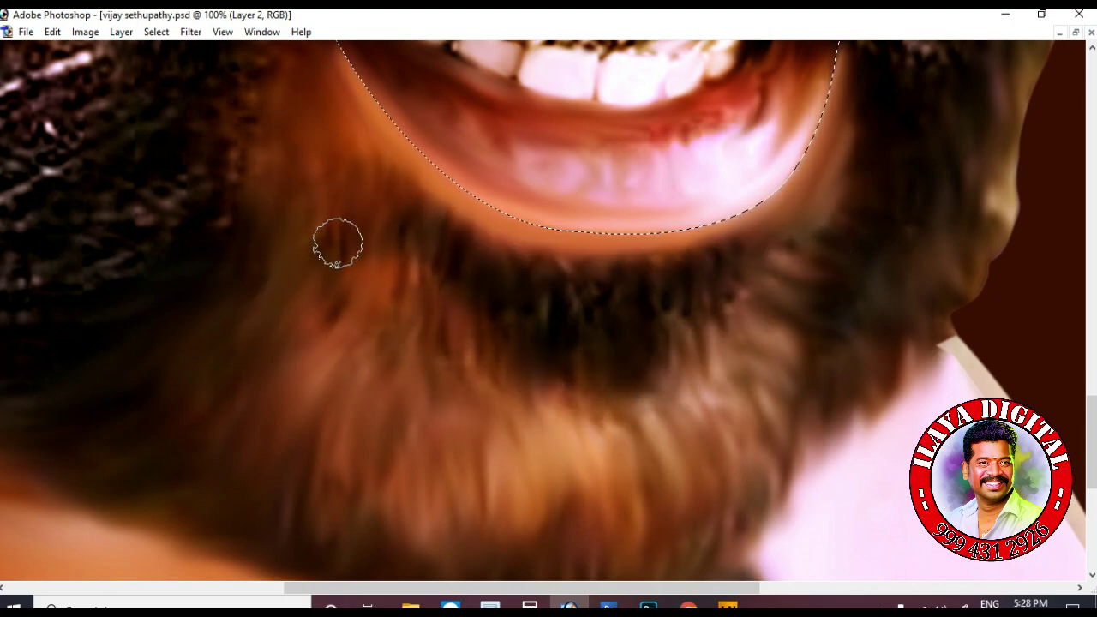
pyautogui.scroll(4, 446, 420)
pyautogui.hotkey('ctrl', 'd')
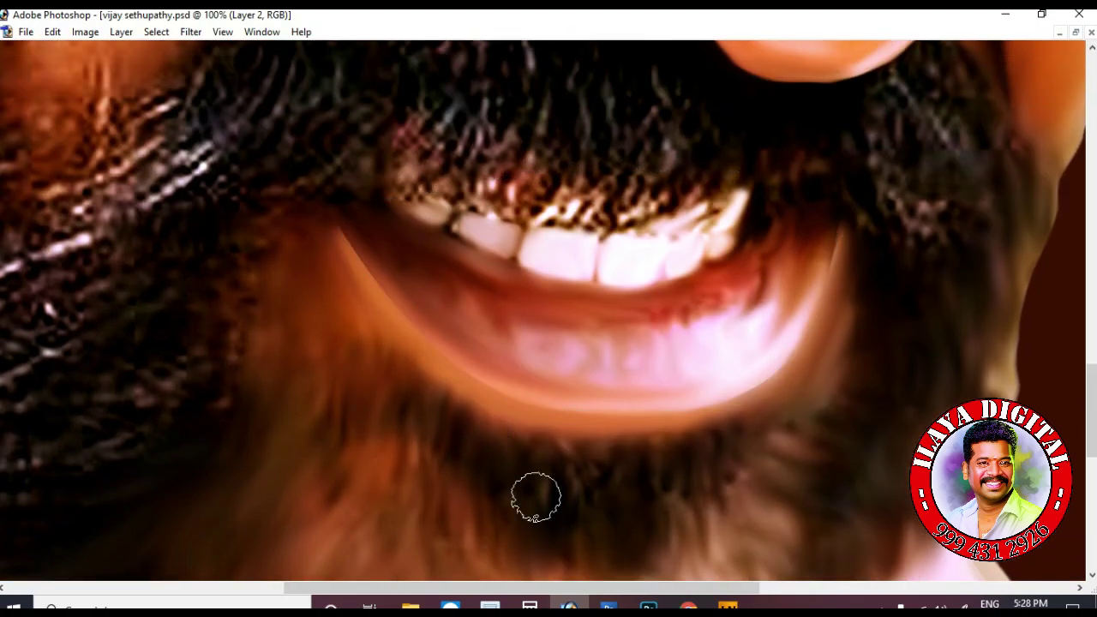
pyautogui.hotkey('ctrl', '+')
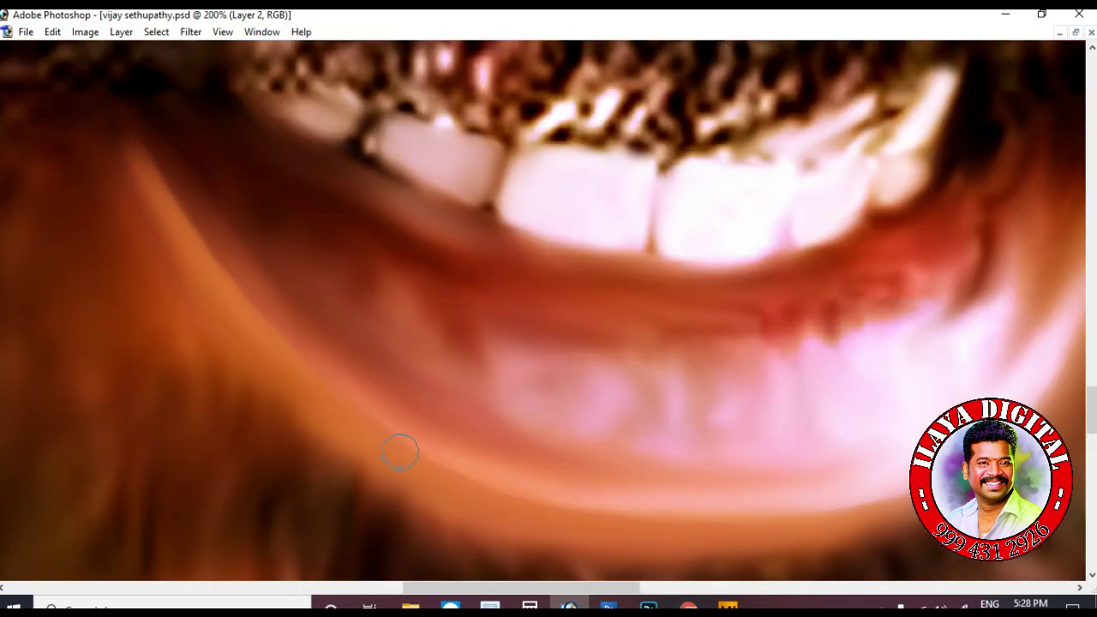
pyautogui.moveTo(708, 323); pyautogui.dragTo(507, 335)
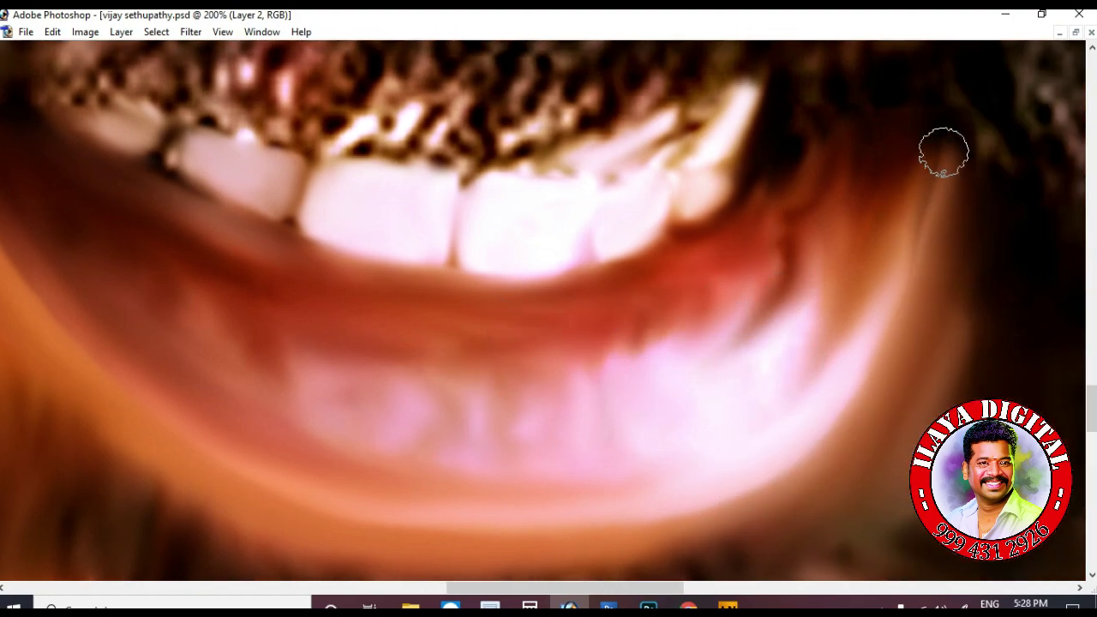
pyautogui.scroll(-3, 892, 240)
pyautogui.scroll(-1, 858, 480)
pyautogui.scroll(-2, 857, 480)
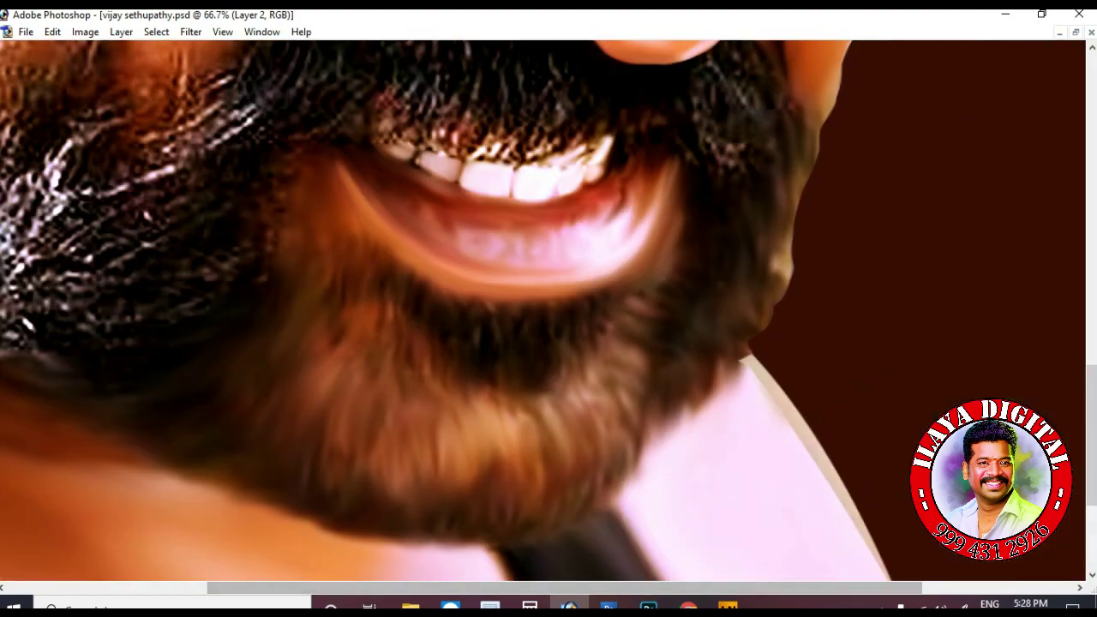
# Zoom out to the entire portrait and show the Layers palette with F7
pyautogui.hotkey('ctrl', '-')
pyautogui.hotkey('ctrl', '-')
pyautogui.hotkey('ctrl', '-')
pyautogui.hotkey('ctrl', '-')
pyautogui.hotkey('ctrl', '-')
pyautogui.hotkey('ctrl', '+')
pyautogui.hotkey('ctrl', '+')
pyautogui.press('F7')
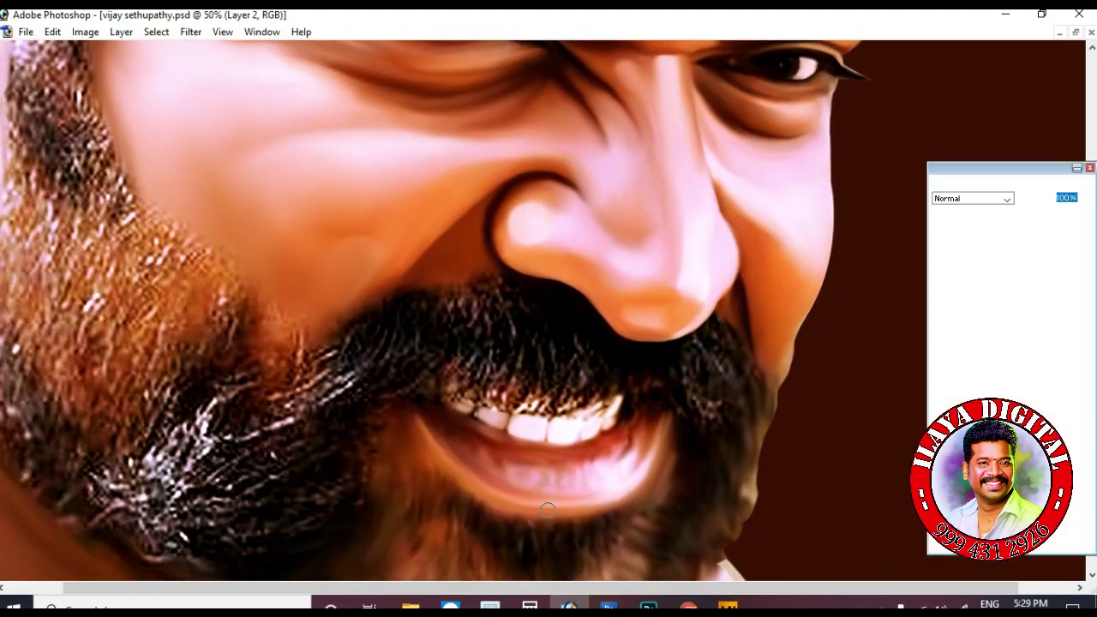
pyautogui.hotkey('ctrl', '-')
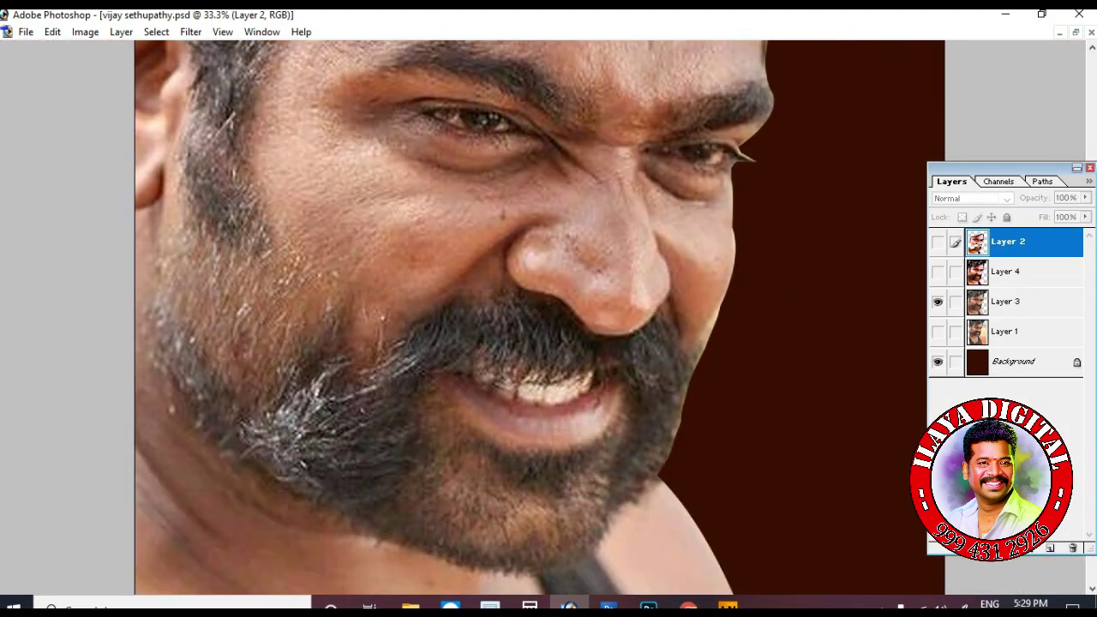
pyautogui.hotkey('ctrl', '-')
pyautogui.hotkey('ctrl', '-')
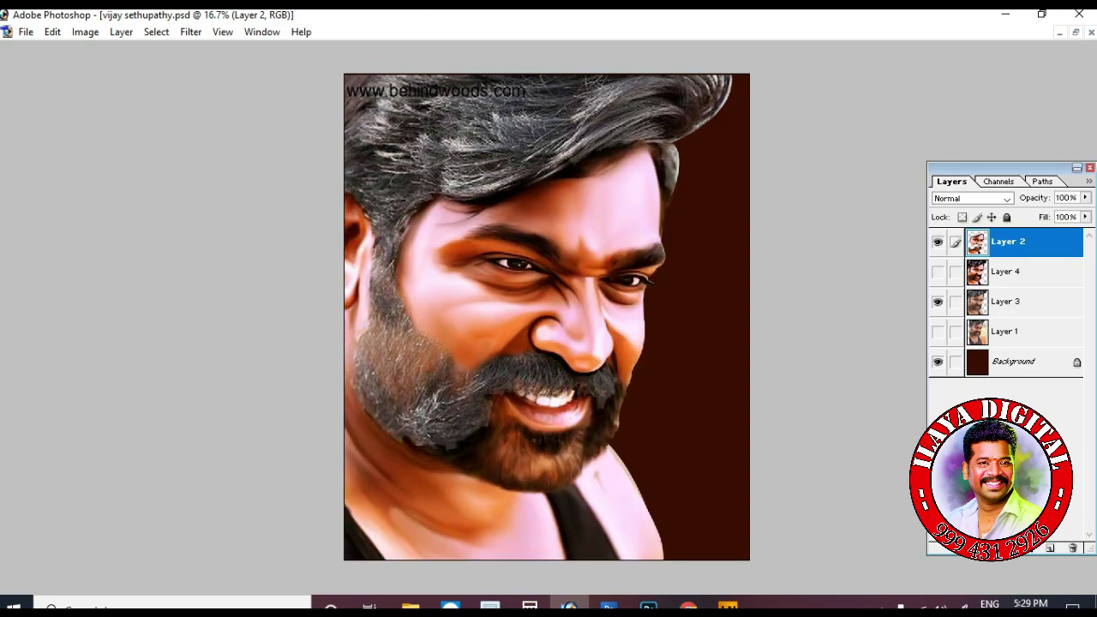